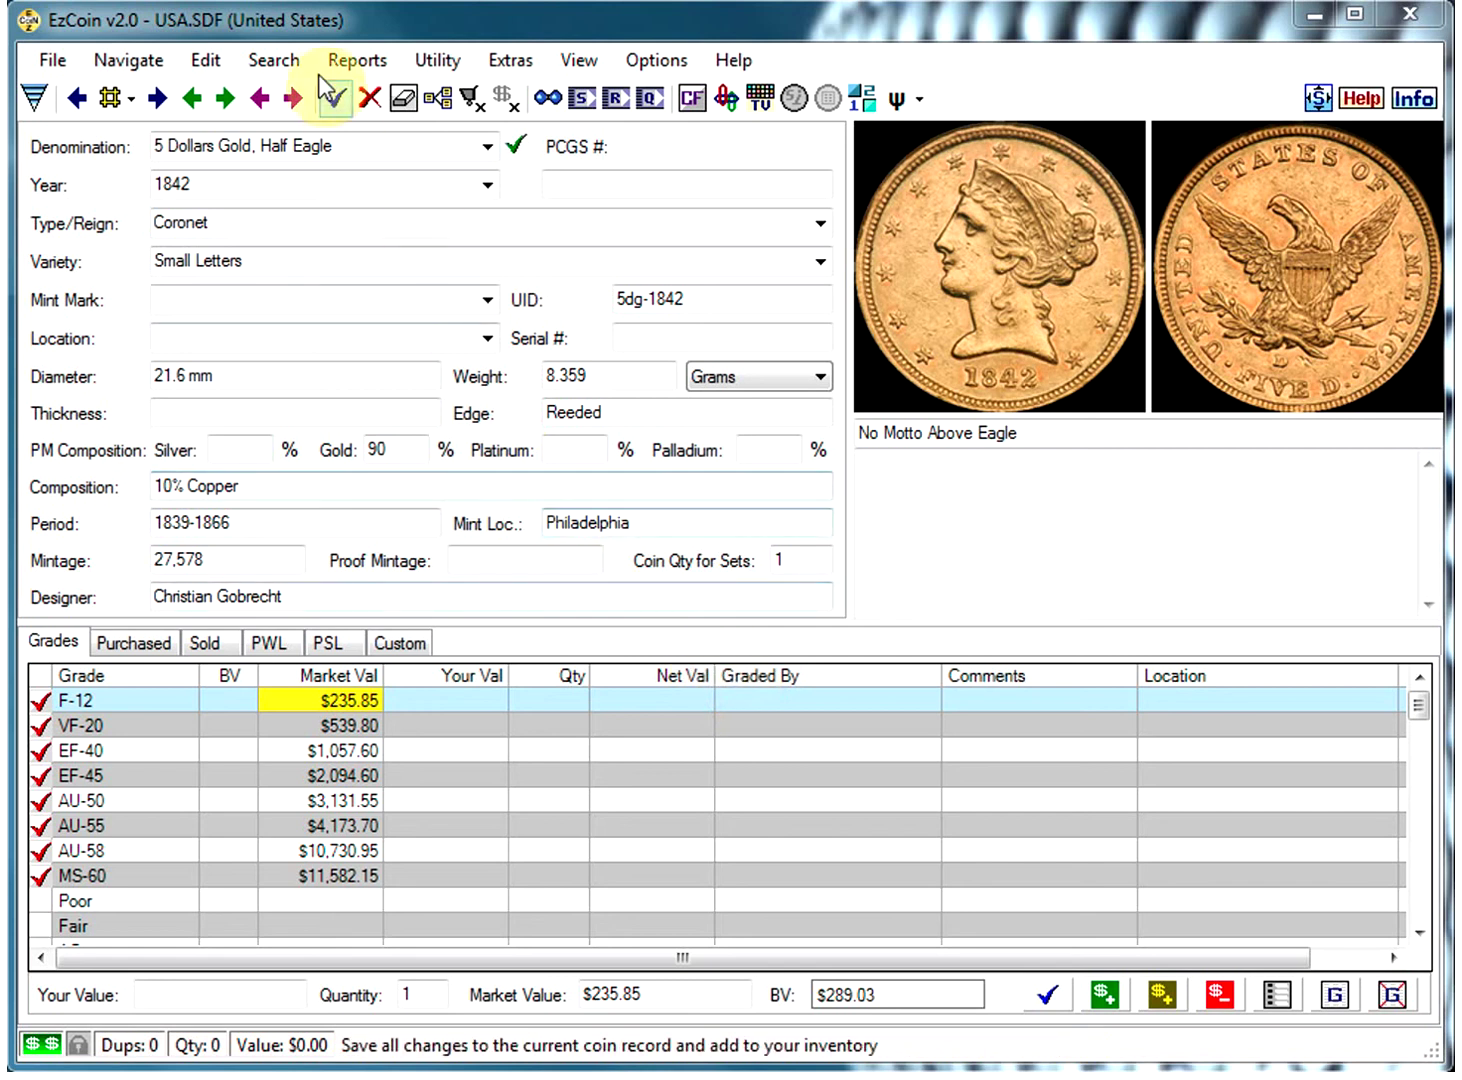
- Browse forward through supplied and inventoried coins, restarting from a cleared record and stopping at the 1802 Half Cents, 2 Over 0, 2nd Reverse
left_click(225, 97)
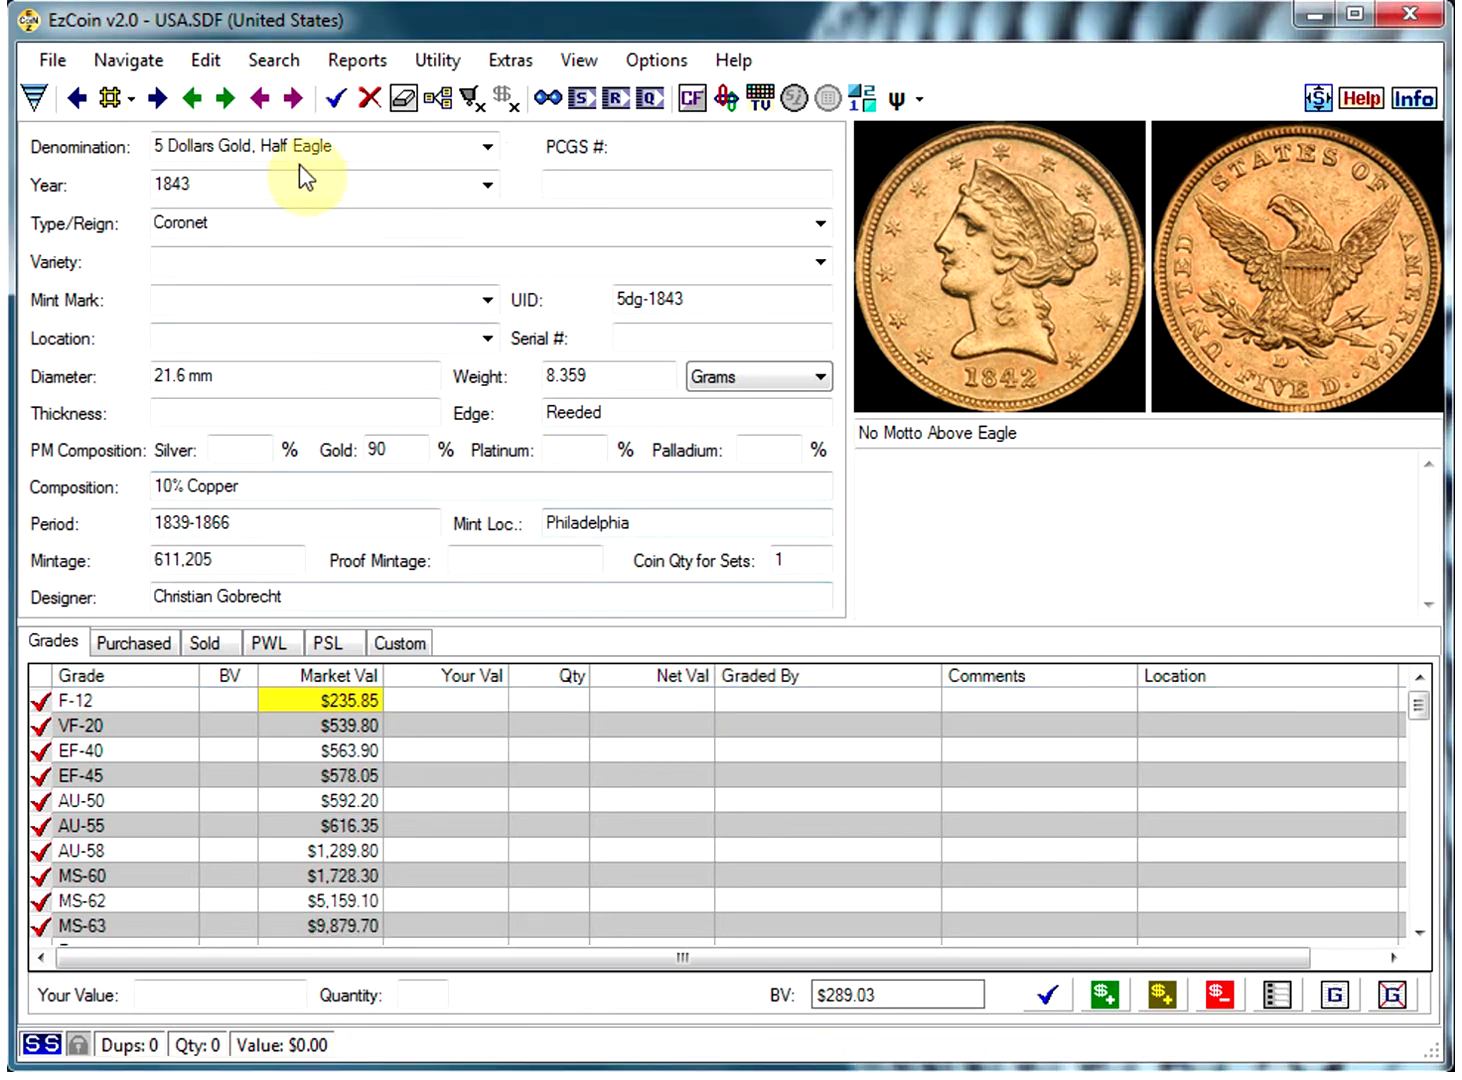
left_click(404, 99)
left_click(156, 98)
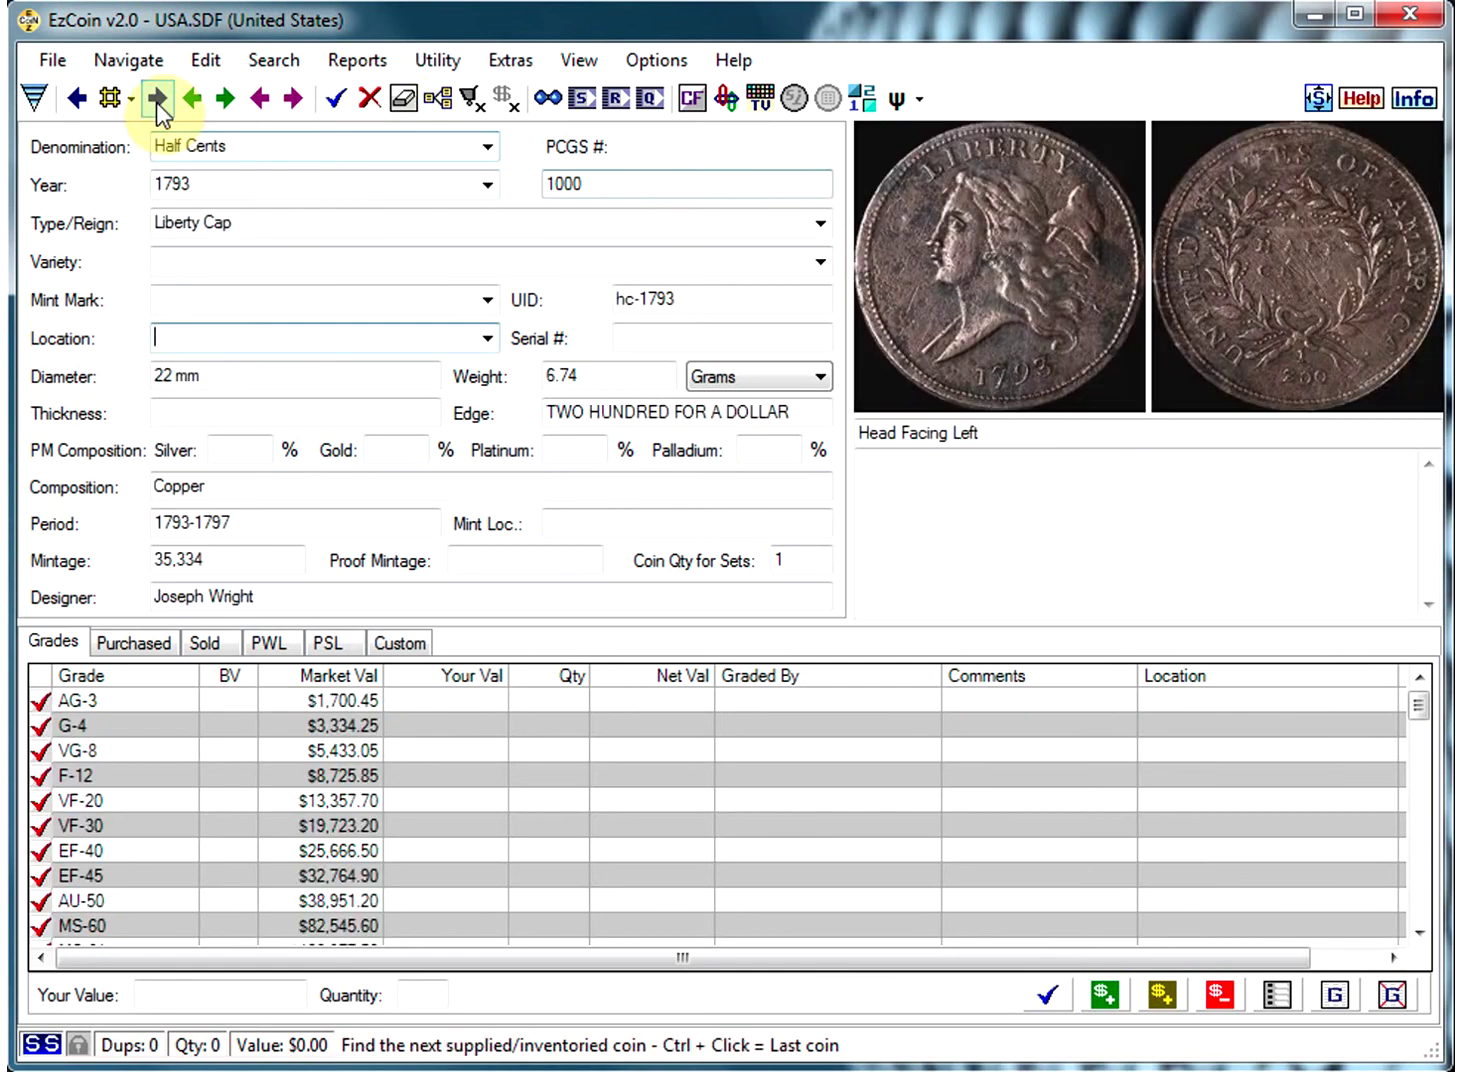
left_click(156, 98)
left_click(156, 99)
left_click(157, 98)
left_click(157, 99)
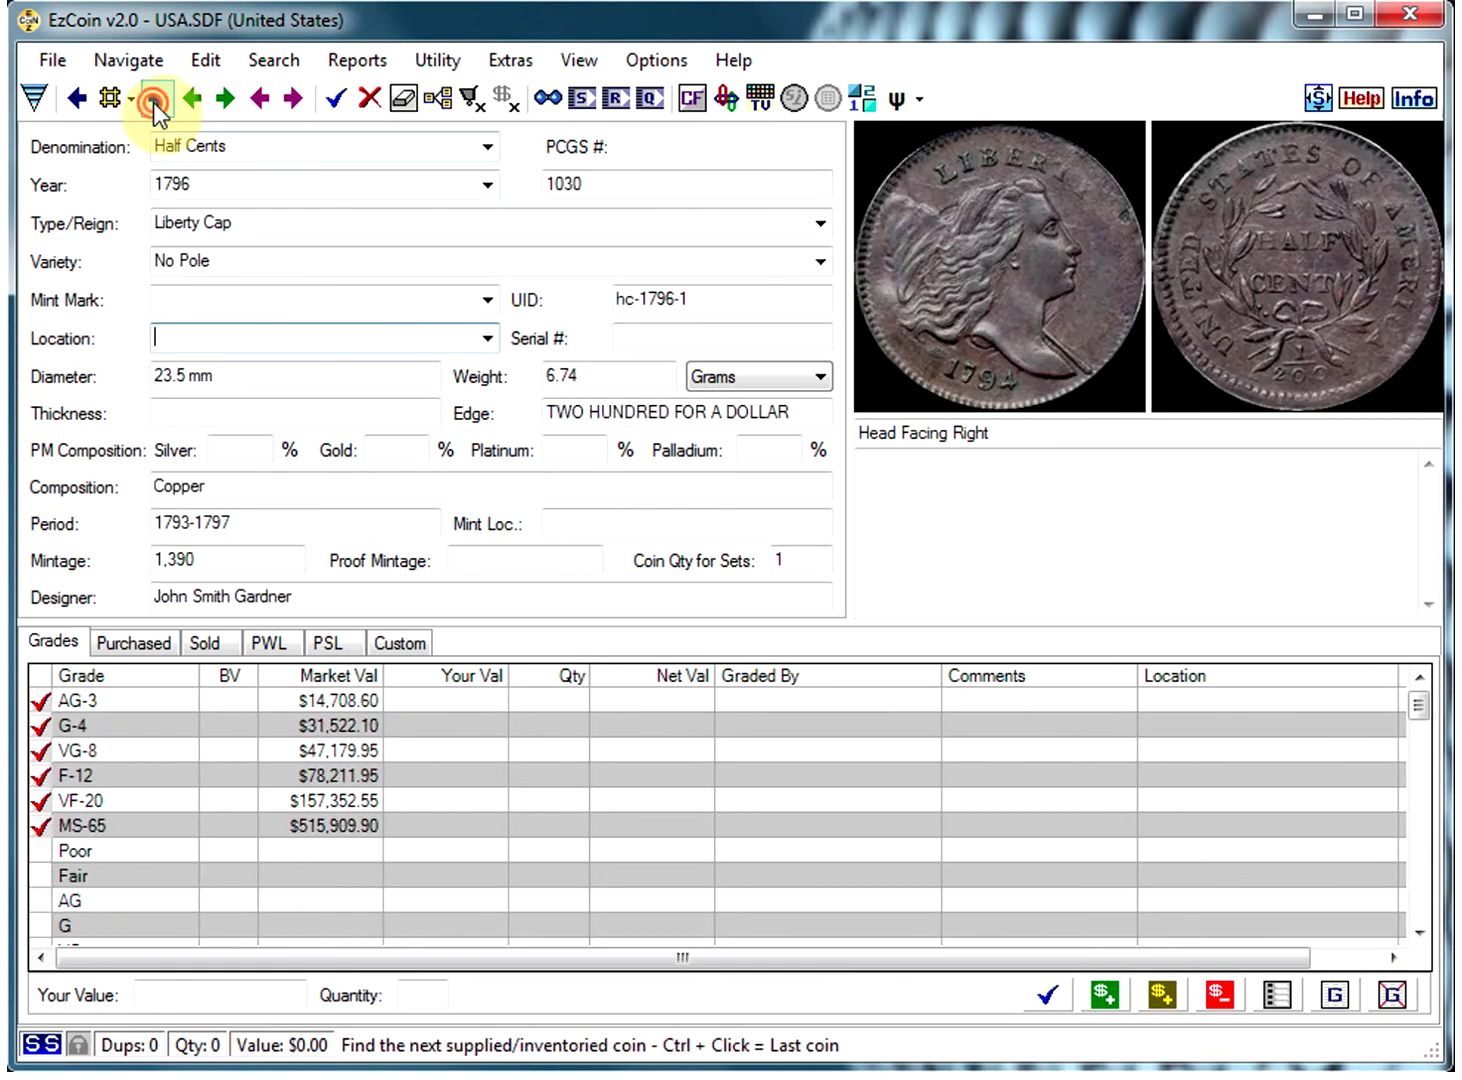
left_click(156, 98)
left_click(157, 99)
left_click(156, 98)
left_click(157, 98)
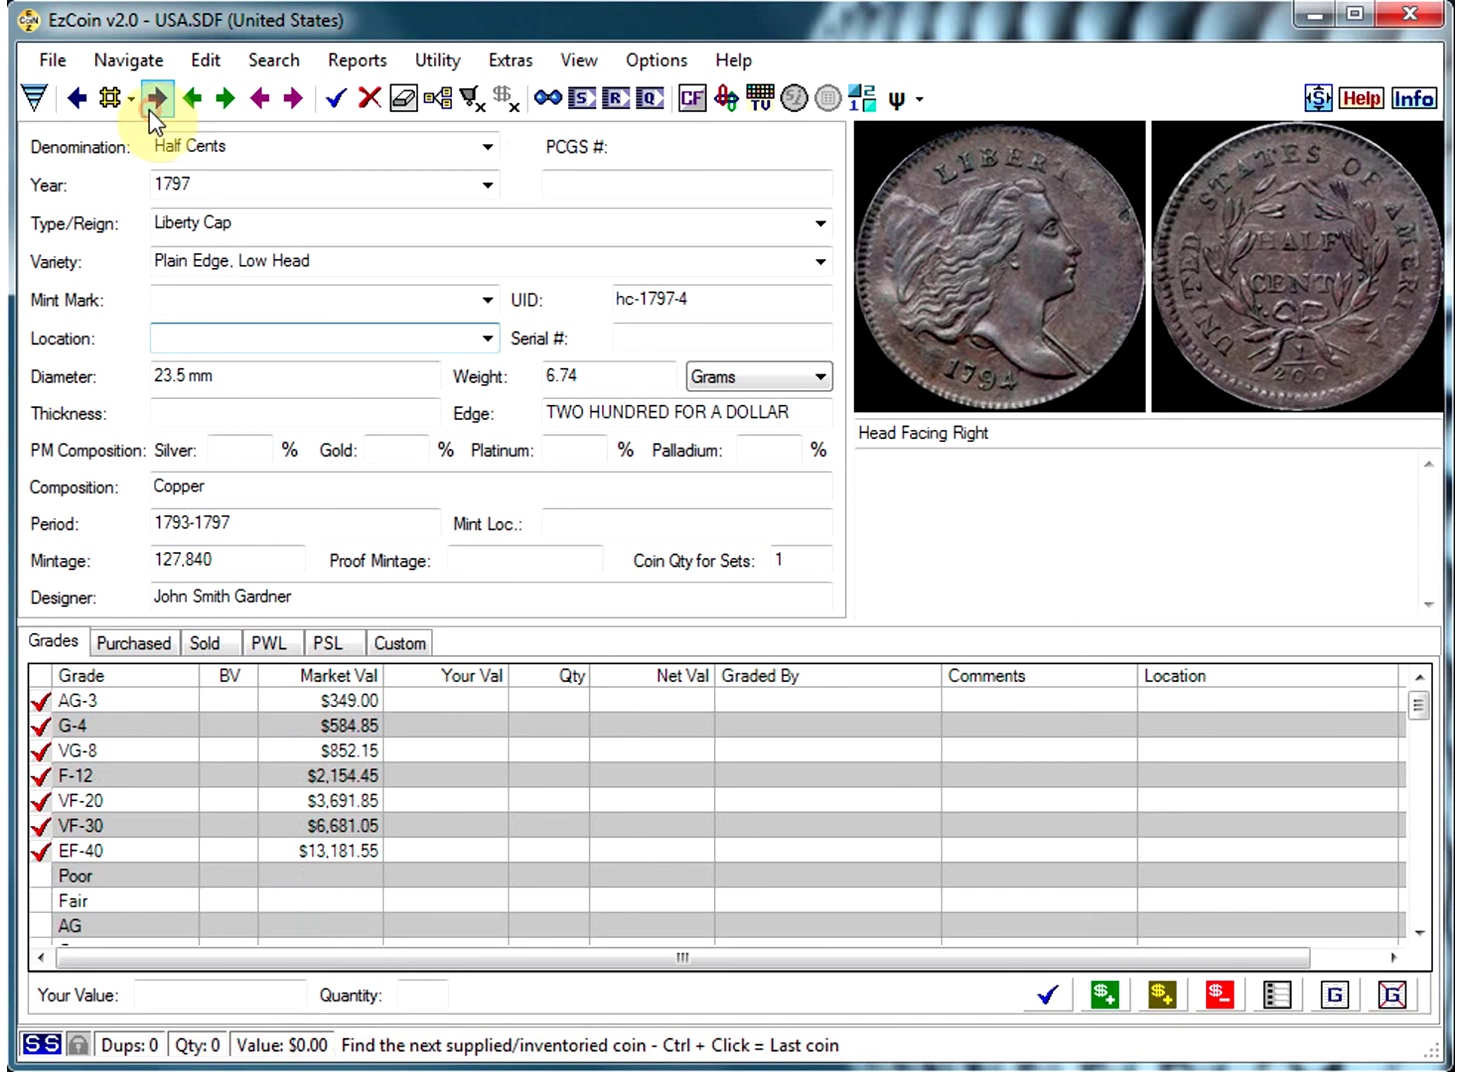
left_click(157, 98)
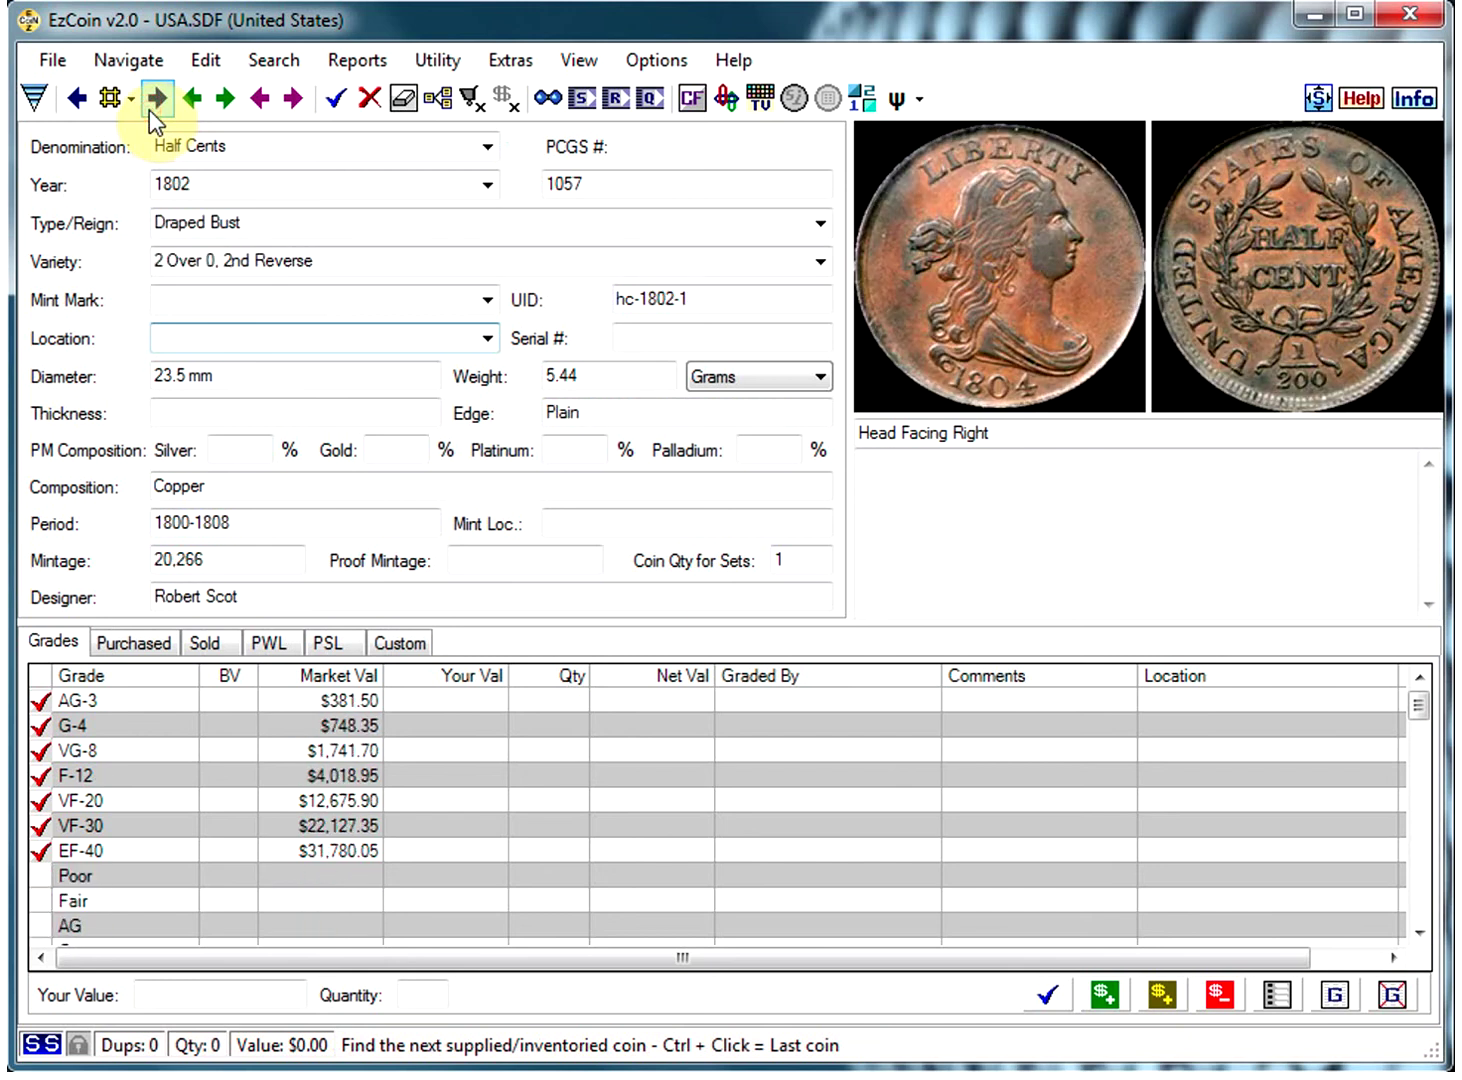
- Browse forward through only the inventoried coins until reaching the 1840 Half Dimes Drapery record
left_click(232, 98)
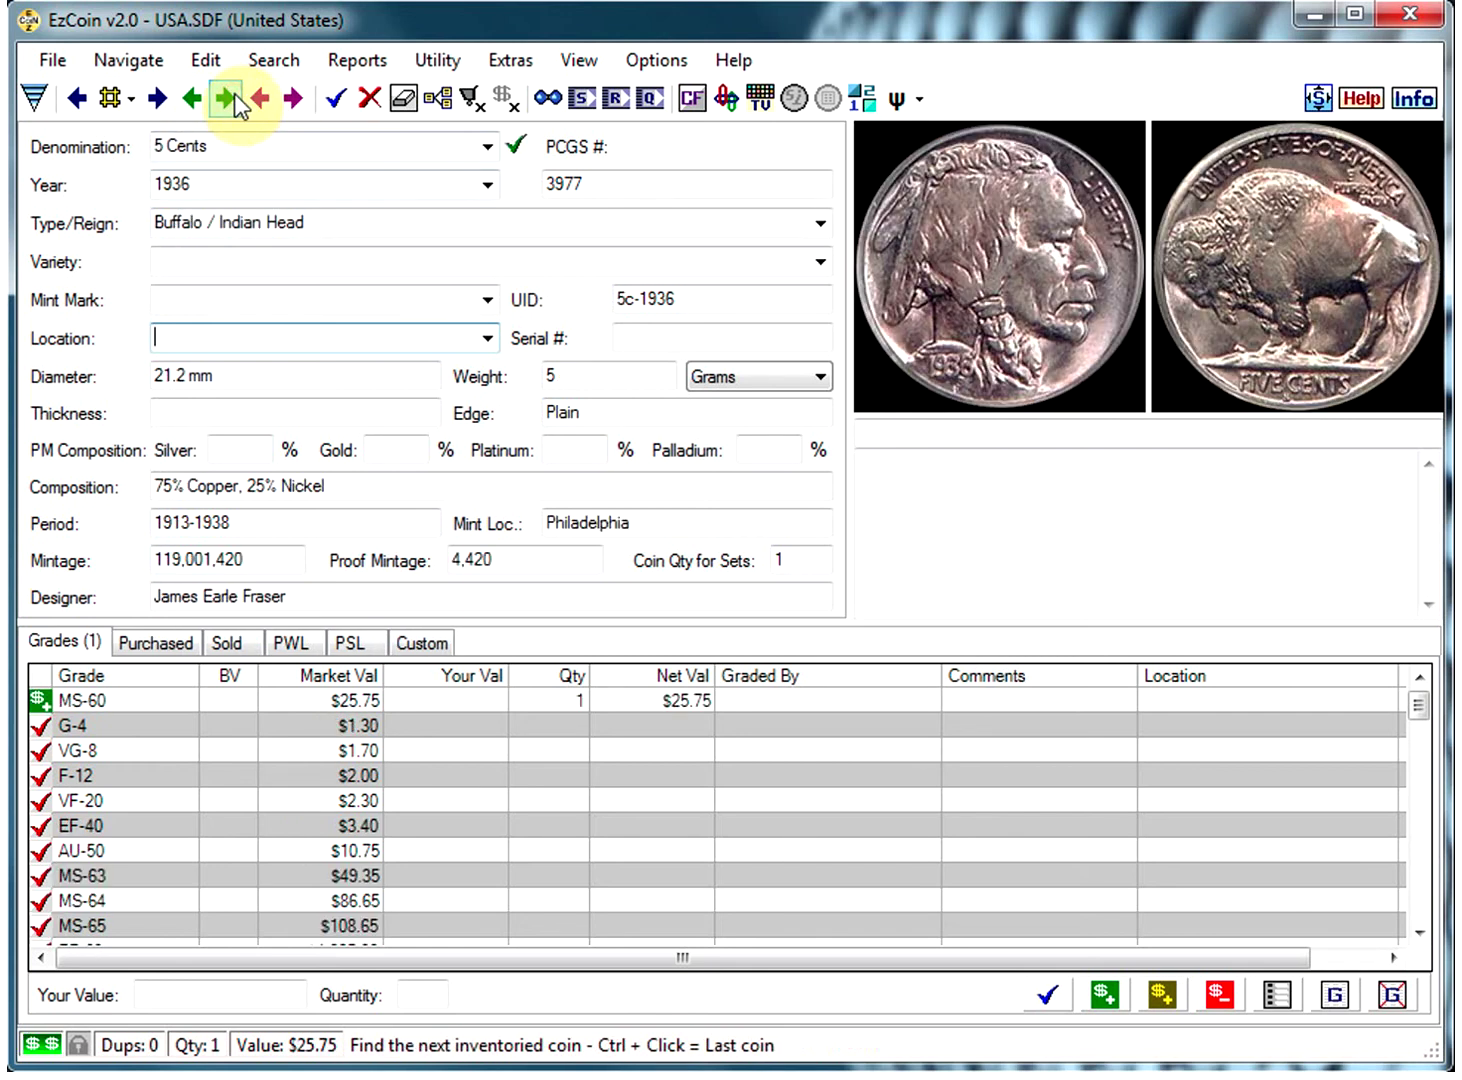
left_click(232, 98)
left_click(232, 99)
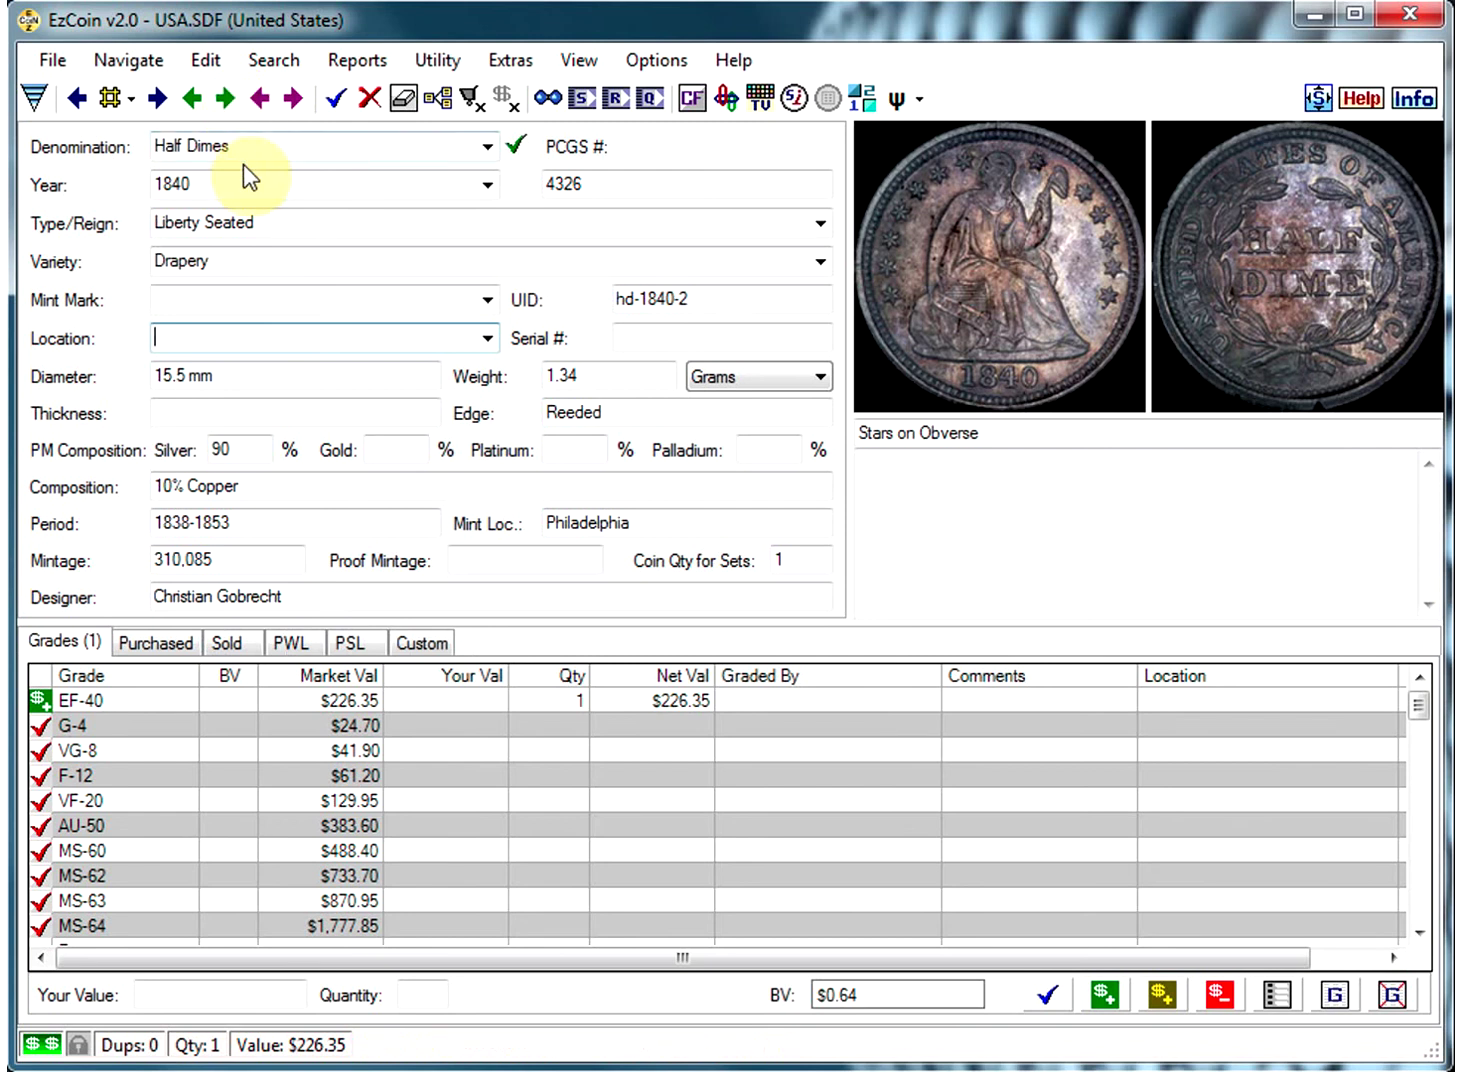
- Clear the coin record and look up coins with denomination 5 Cents and year 1936
left_click(406, 107)
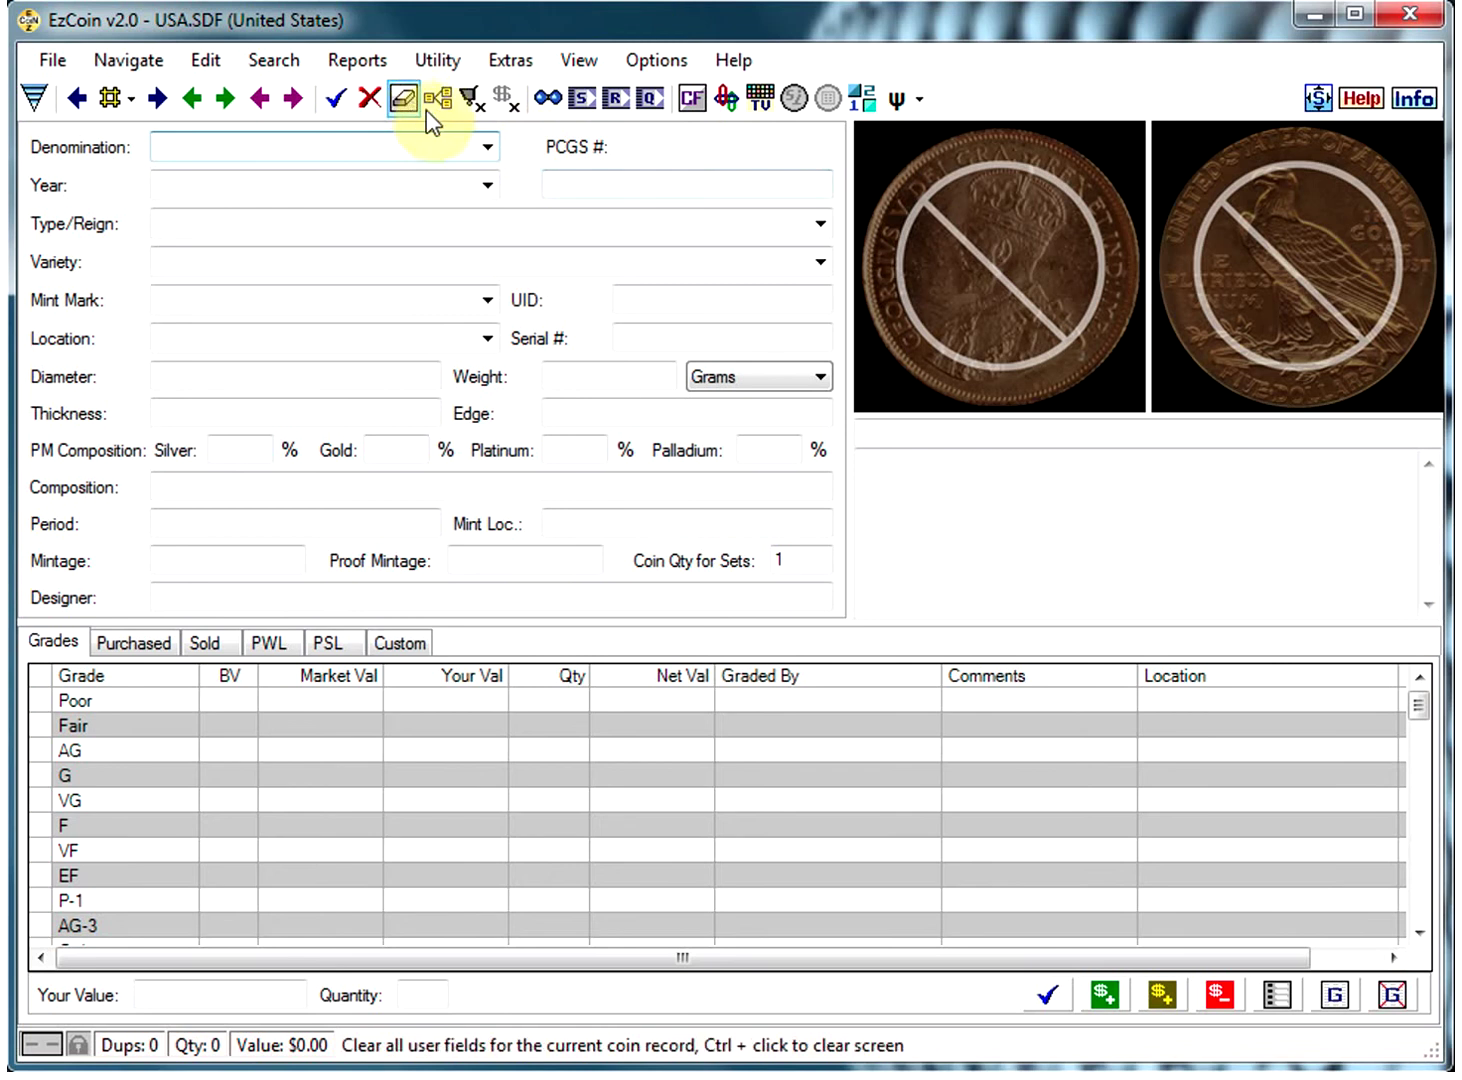
left_click(485, 150)
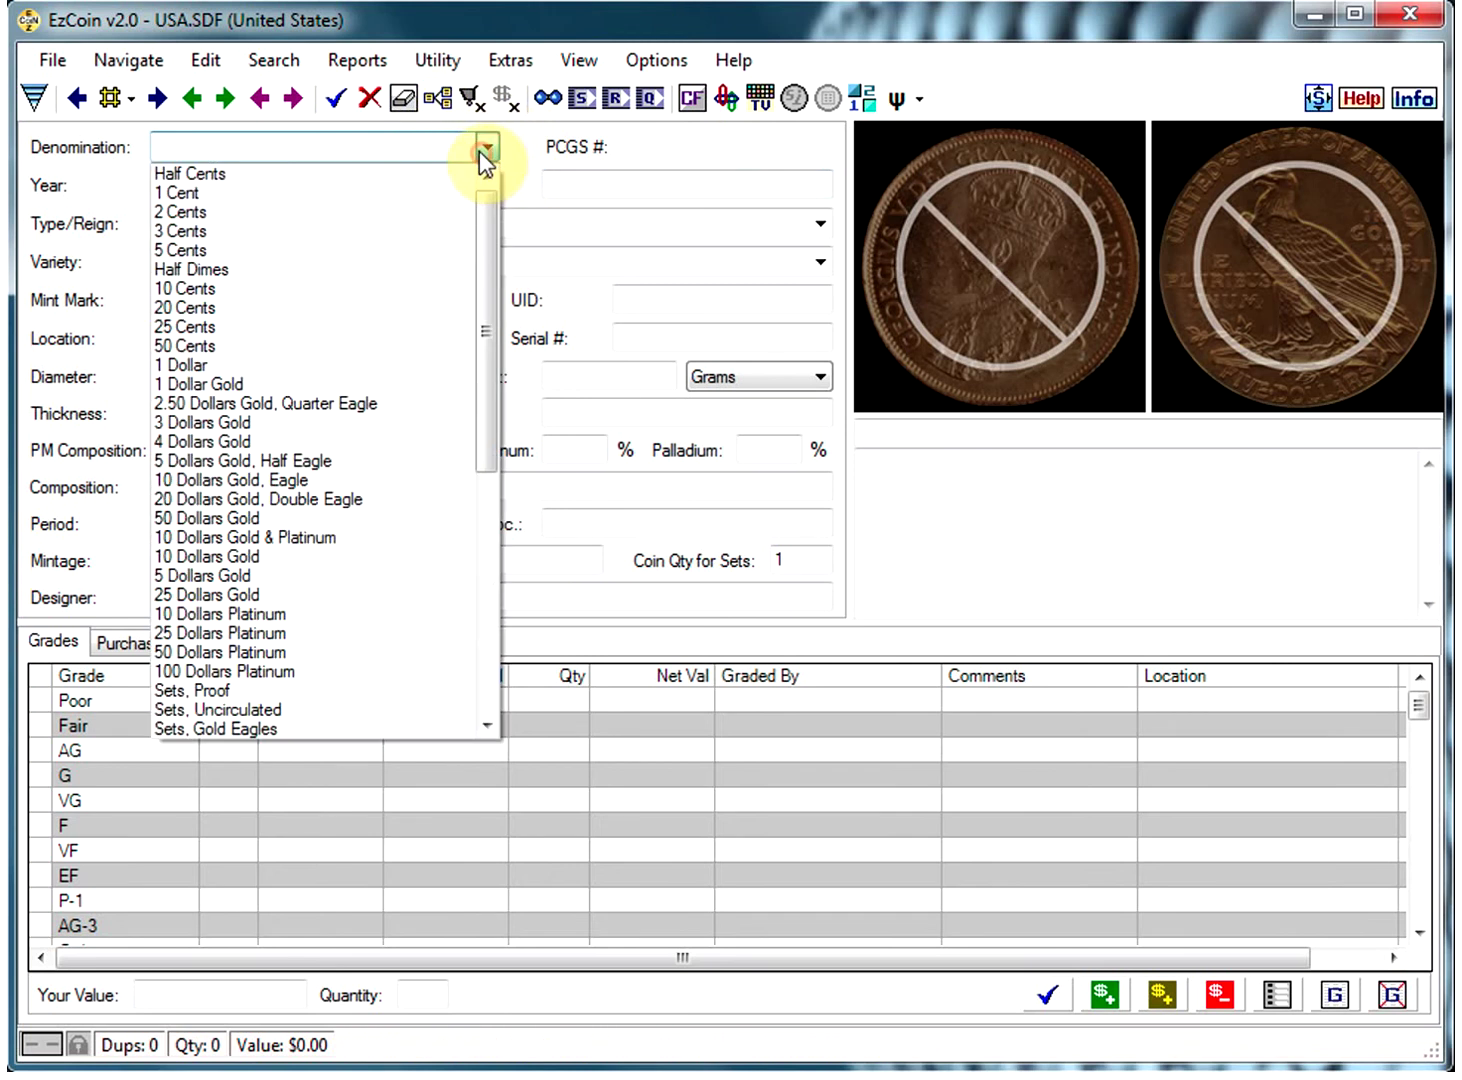
left_click(189, 251)
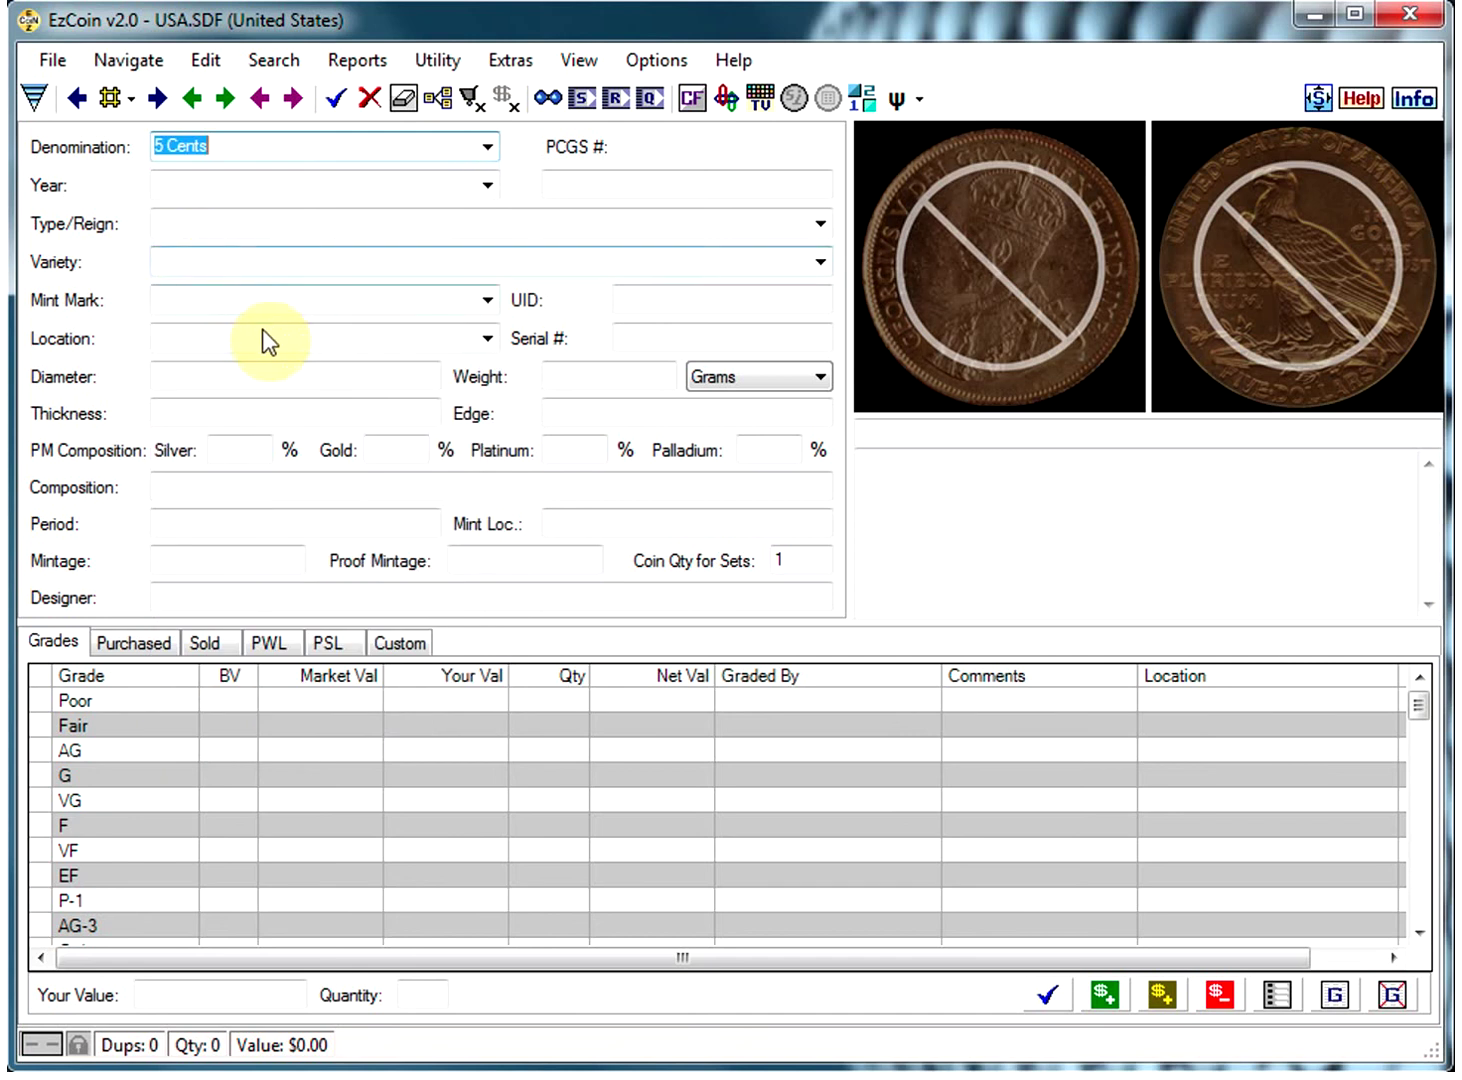
left_click(188, 185)
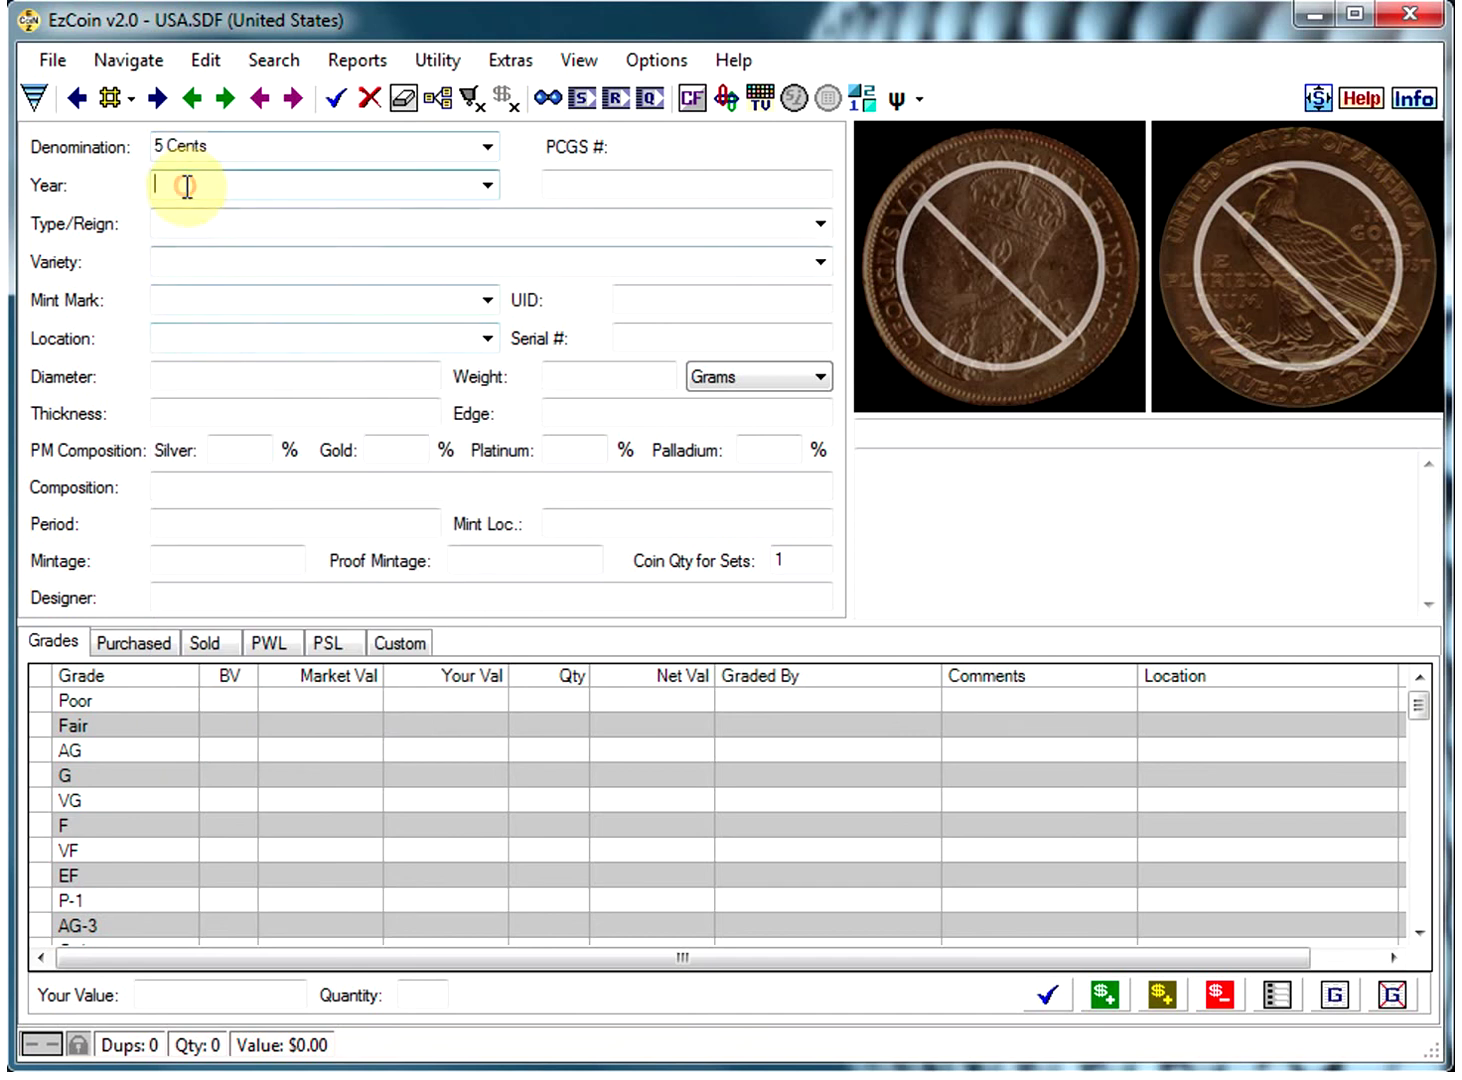
type("1936")
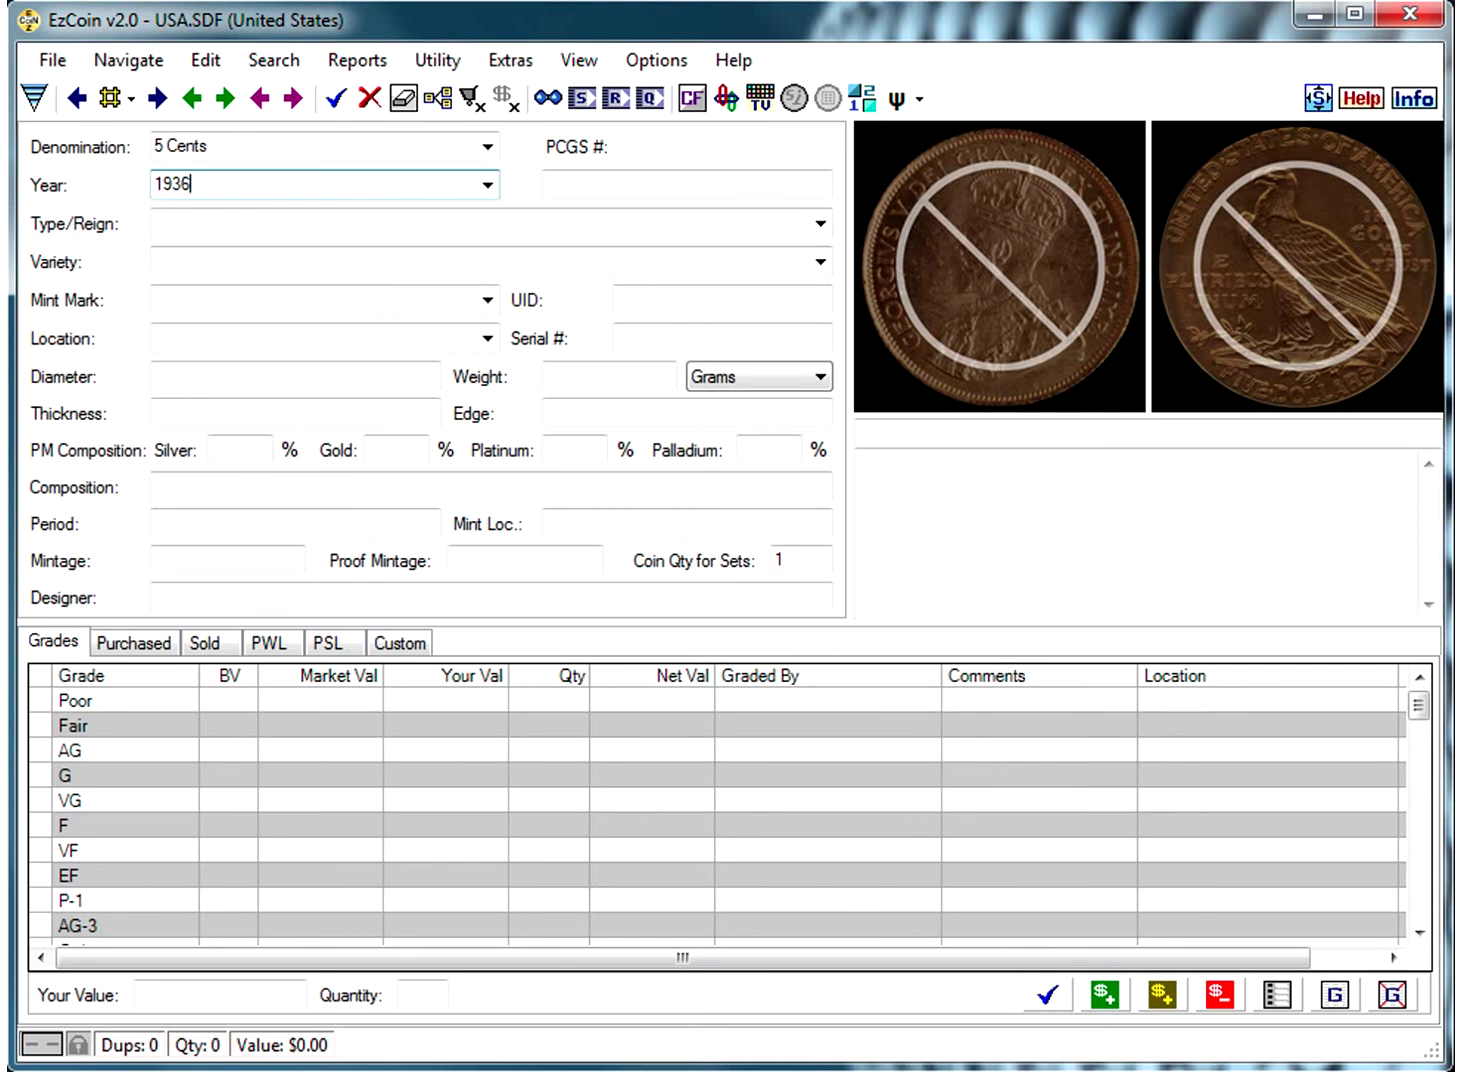
key("Return")
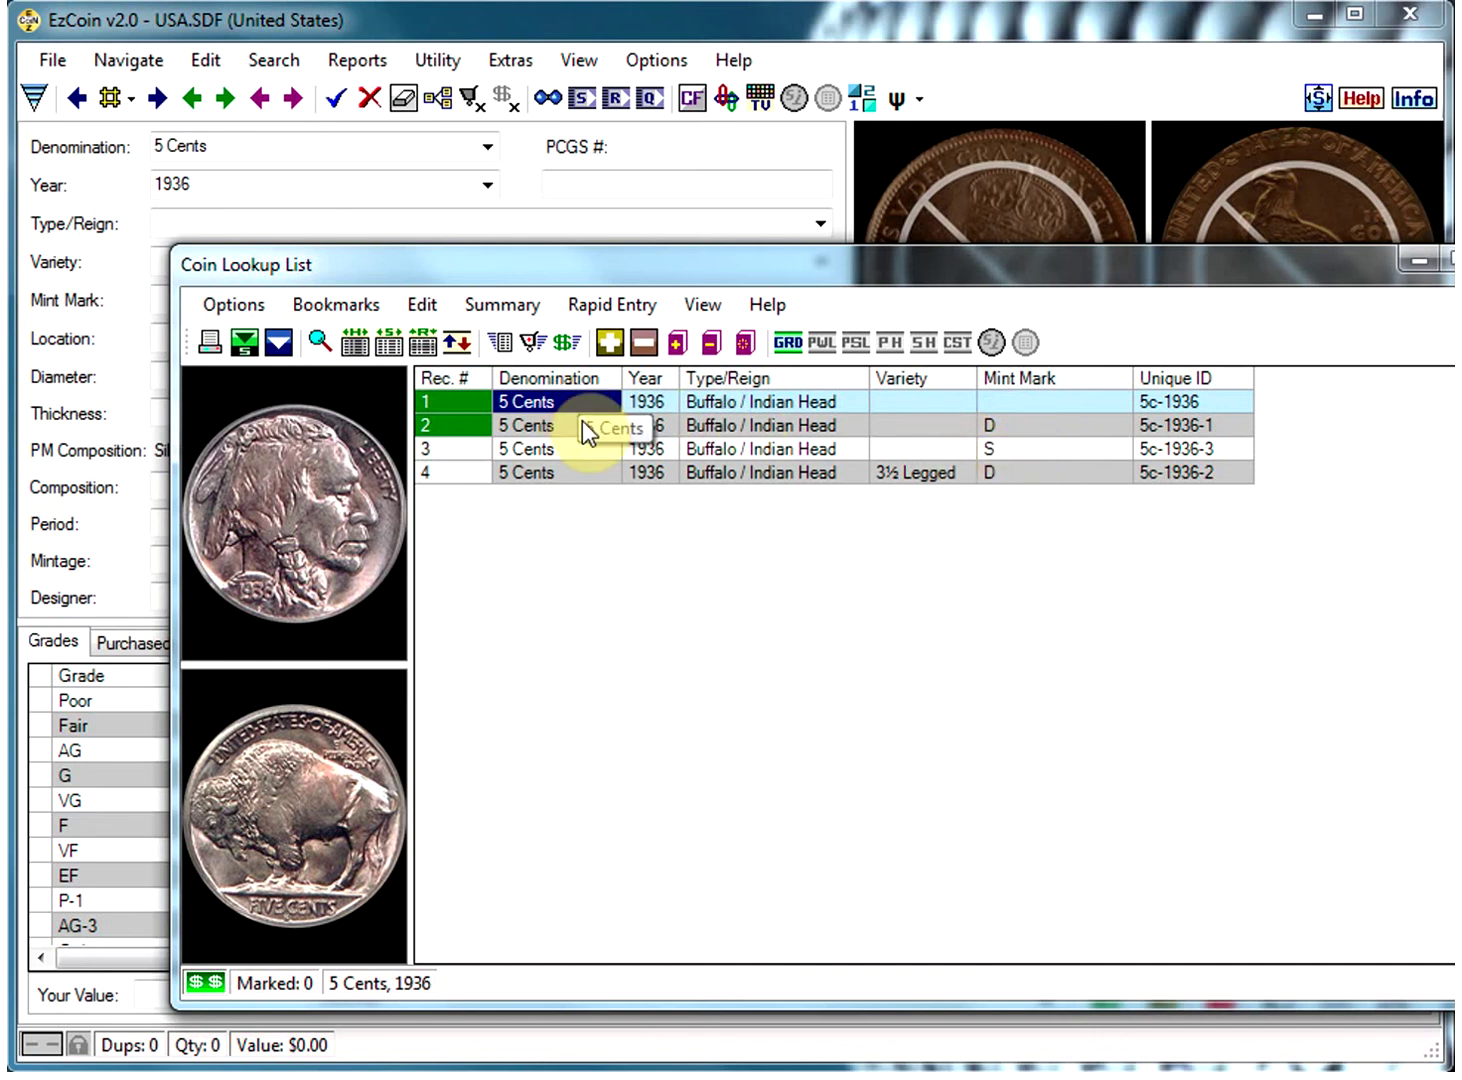
- Open the 1936 Buffalo / Indian Head record without a mint mark and add grade MS-63 to the inventory
key("Return")
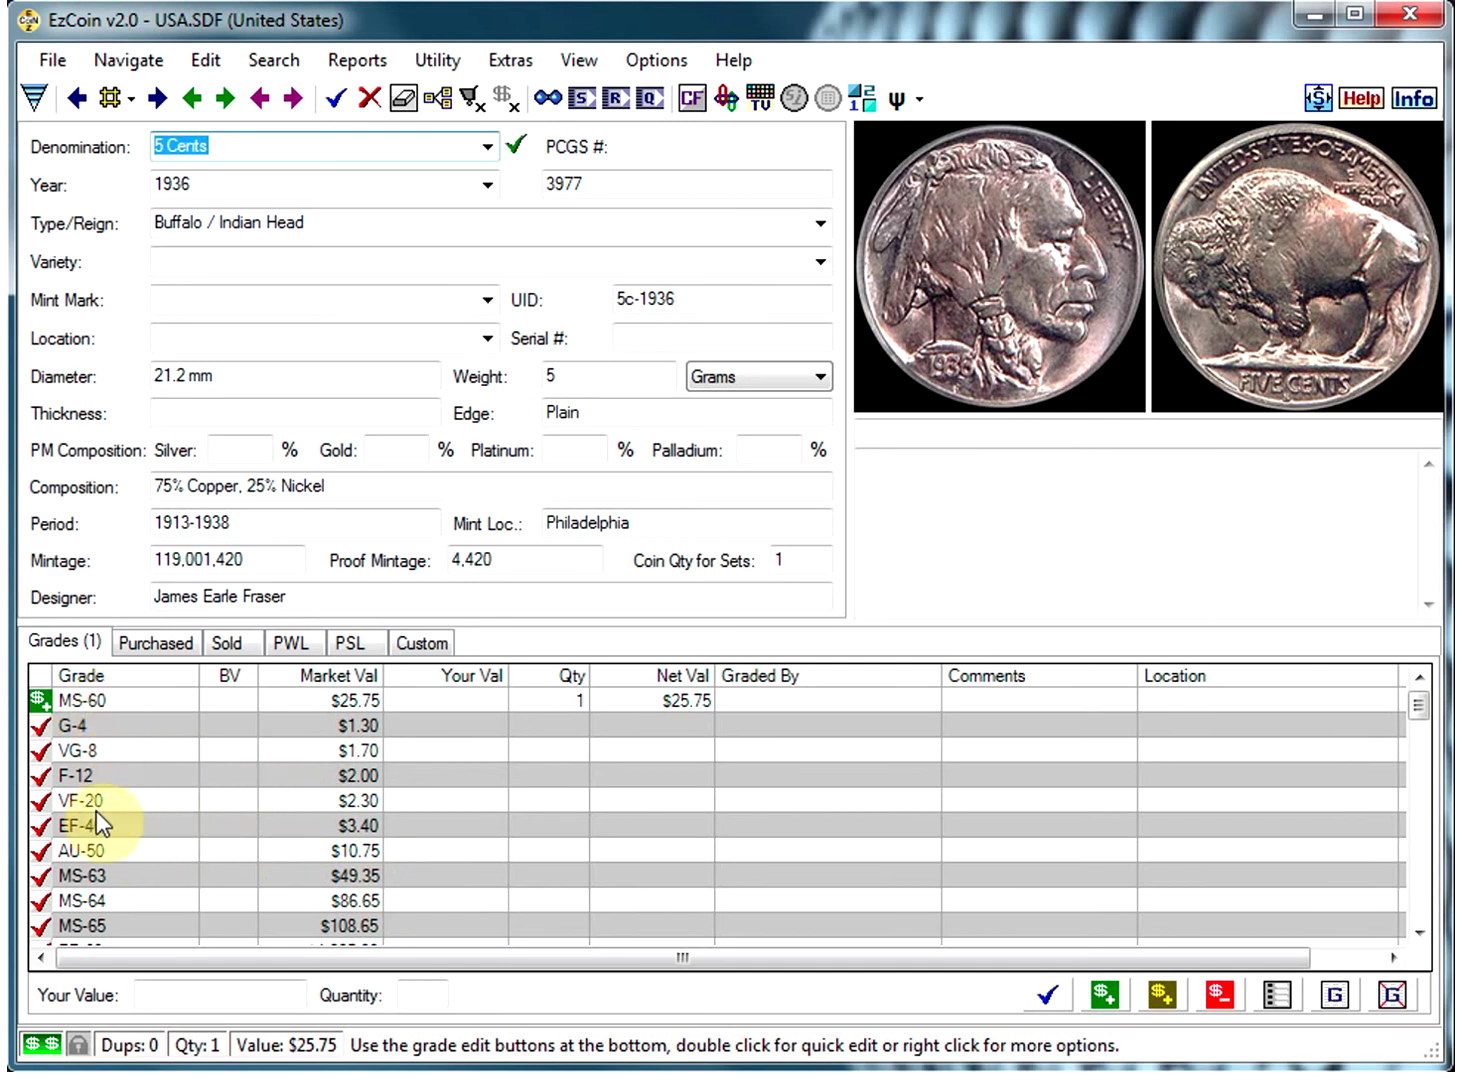
left_click(112, 873)
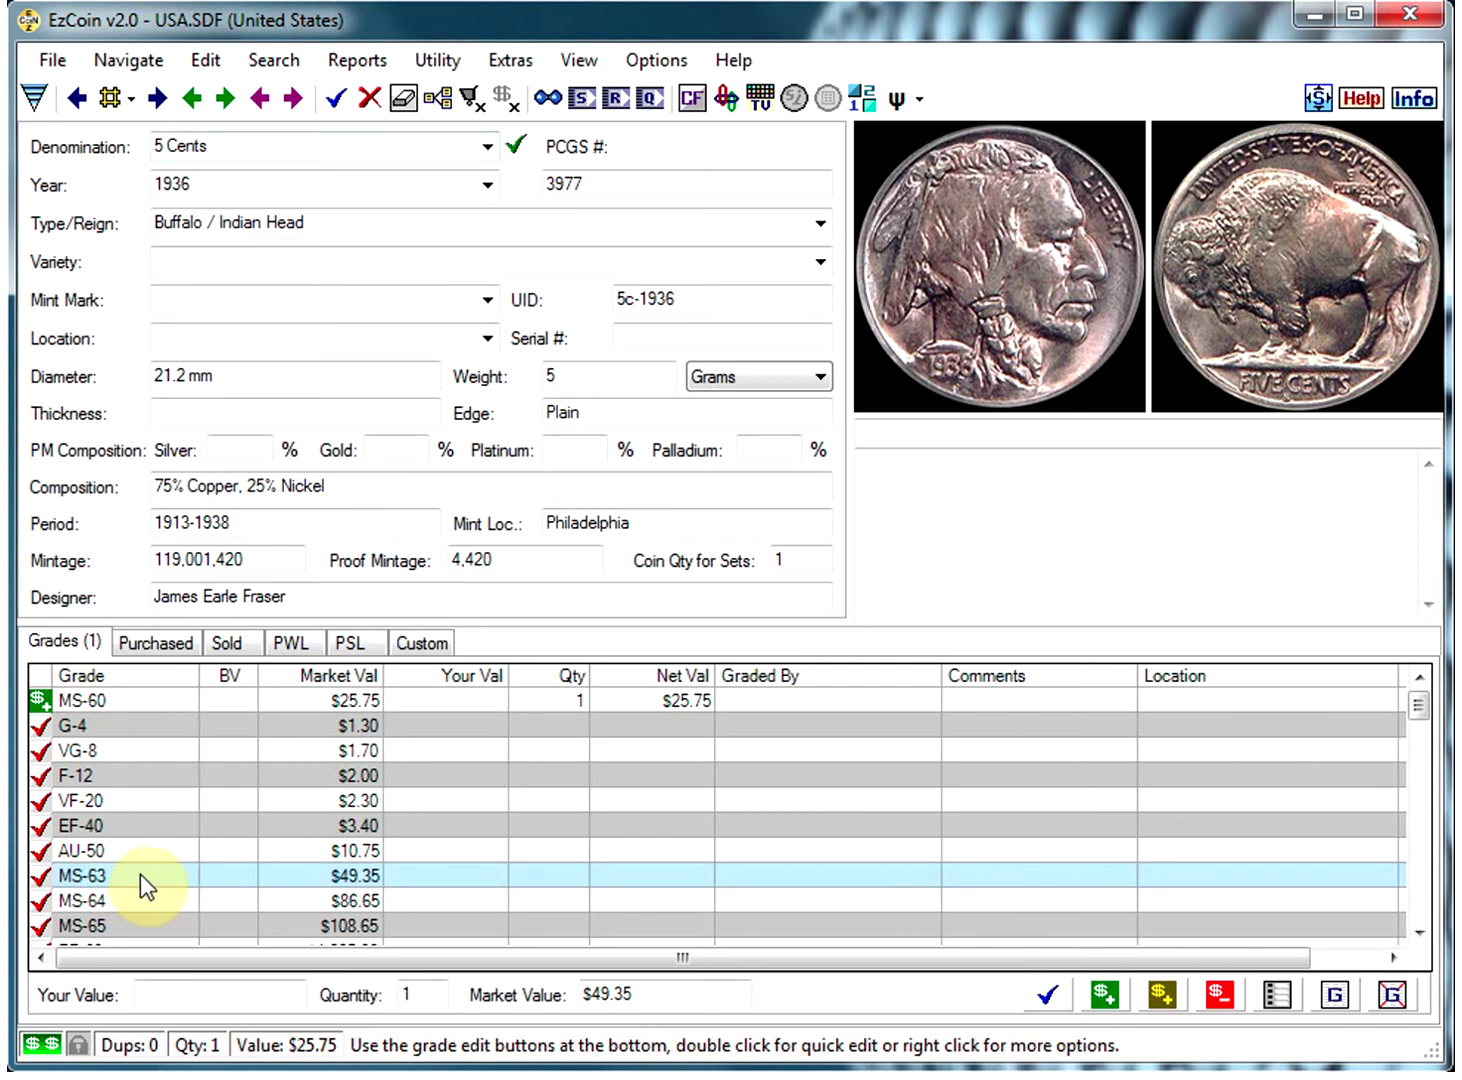
left_click(1106, 996)
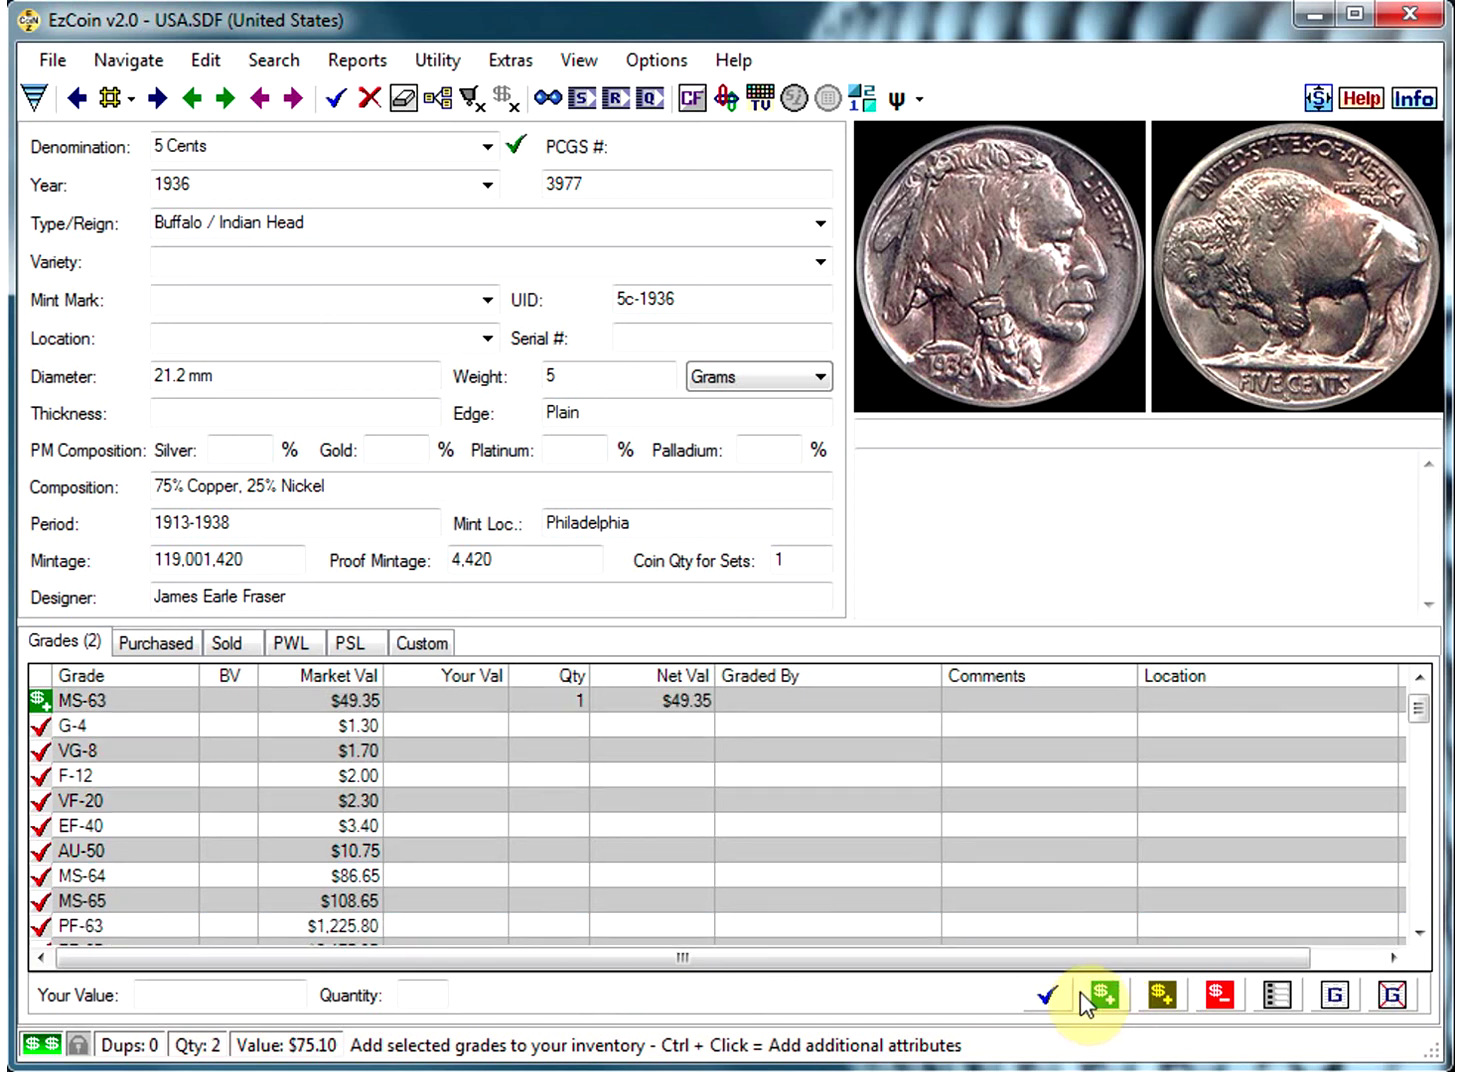
left_click(1417, 677)
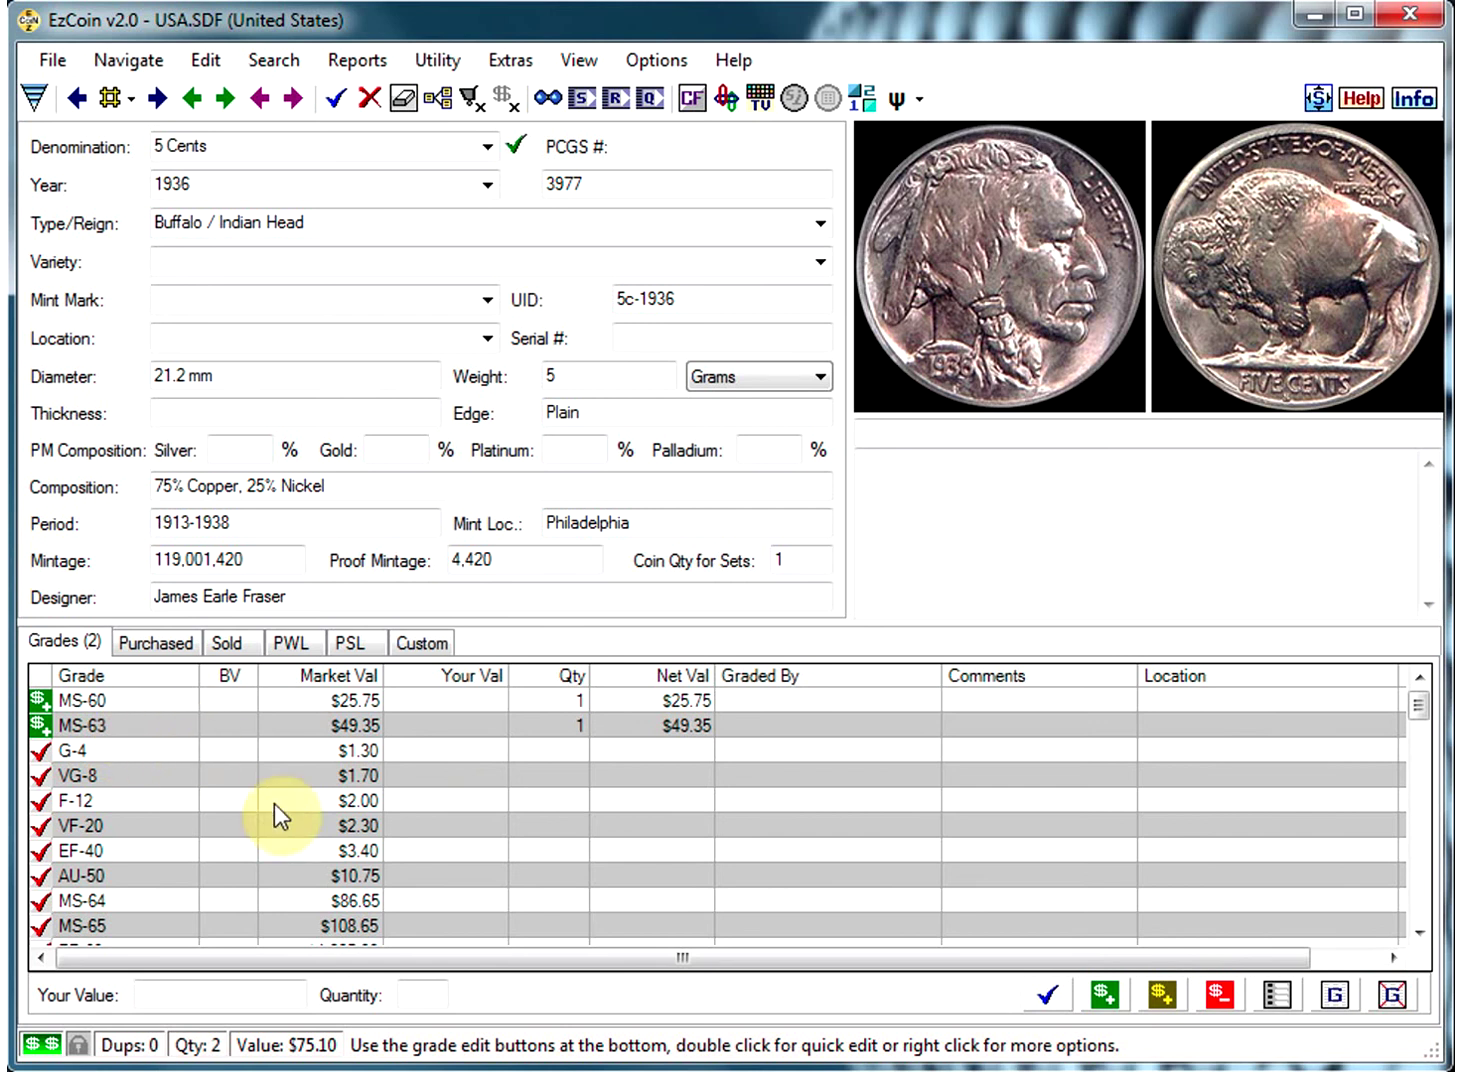
left_click(1047, 1001)
- Review the 1936 5 Cents coin's purchase and sales histories, and return to its grades
left_click(180, 646)
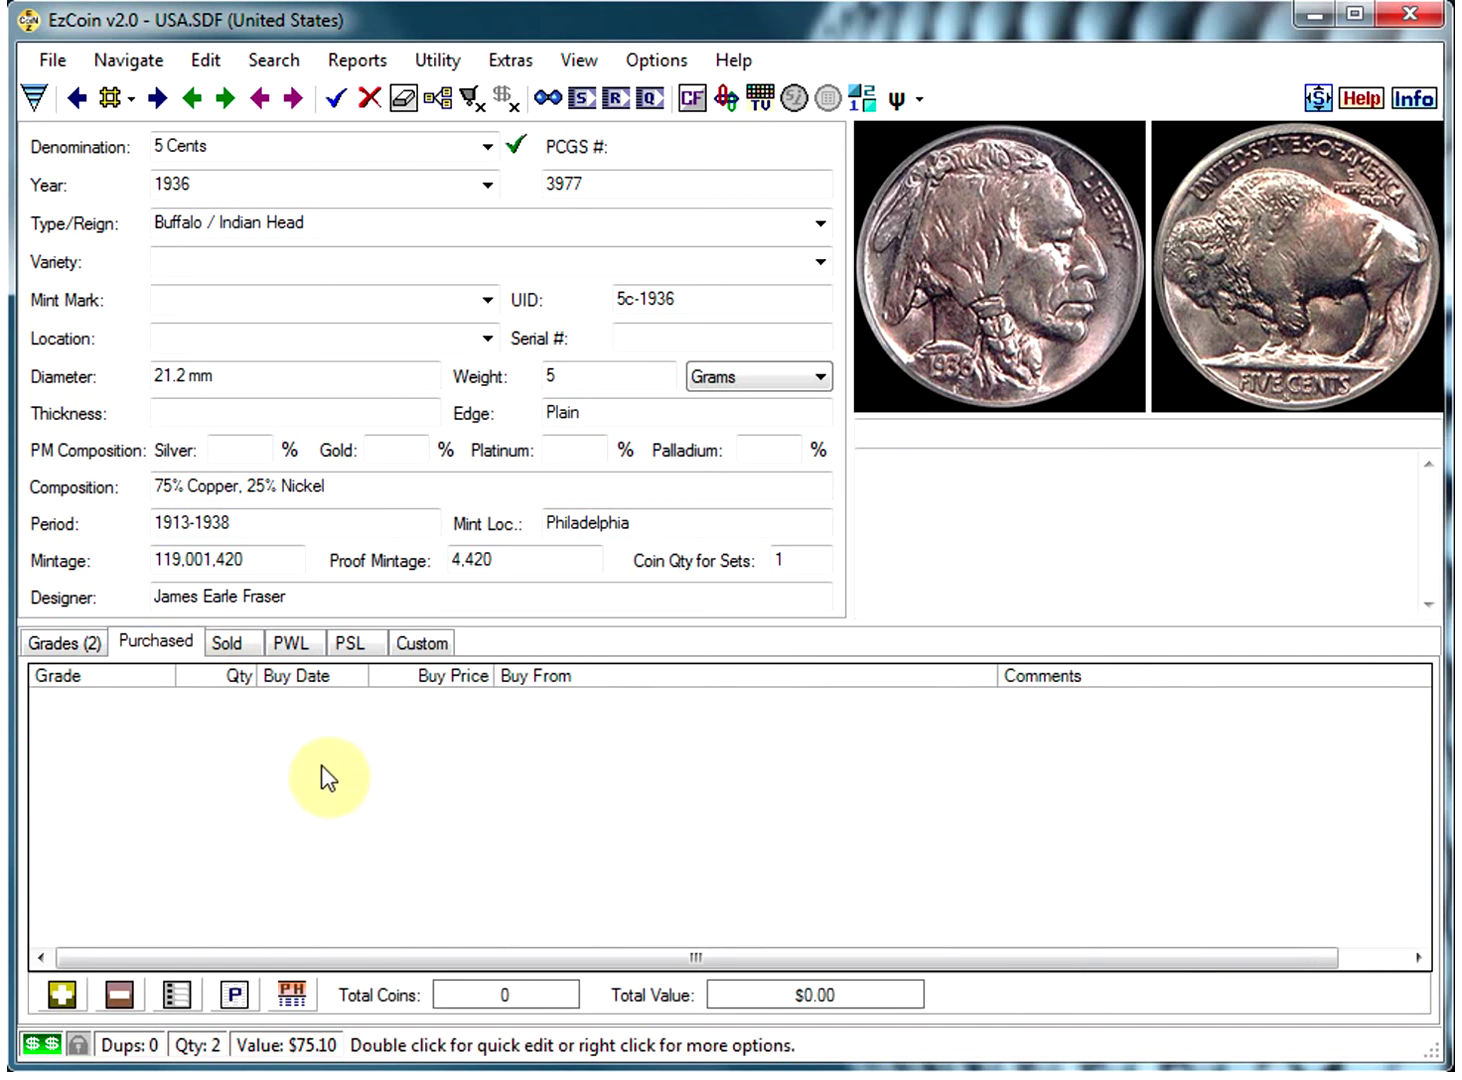
left_click(229, 644)
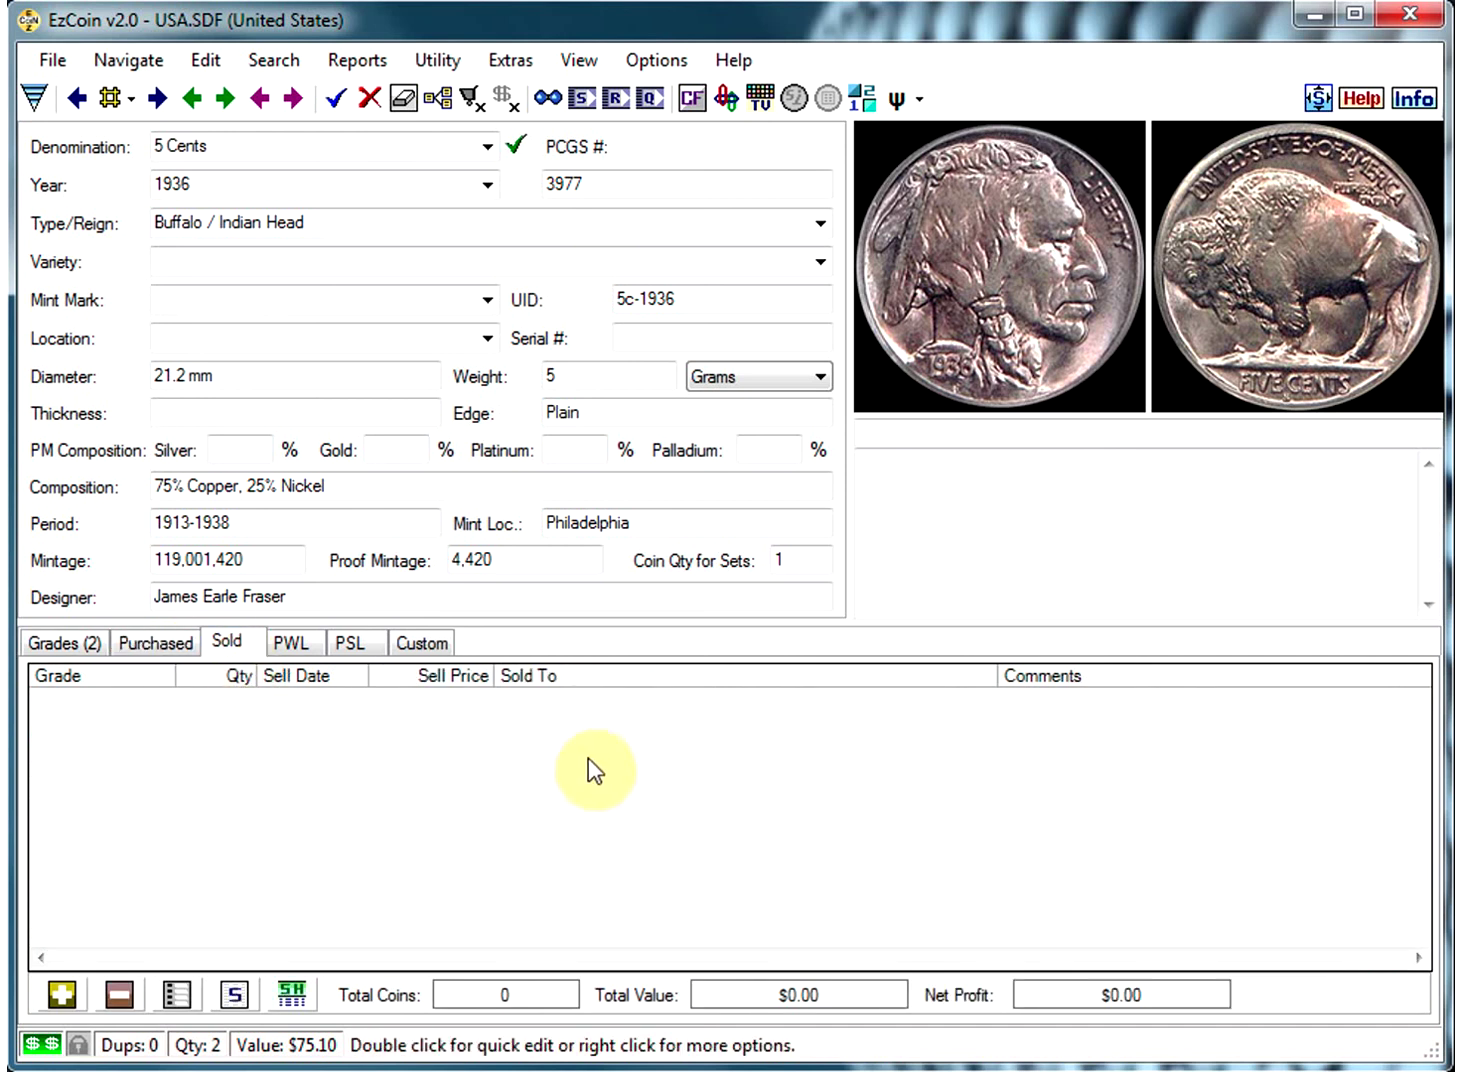
left_click(50, 645)
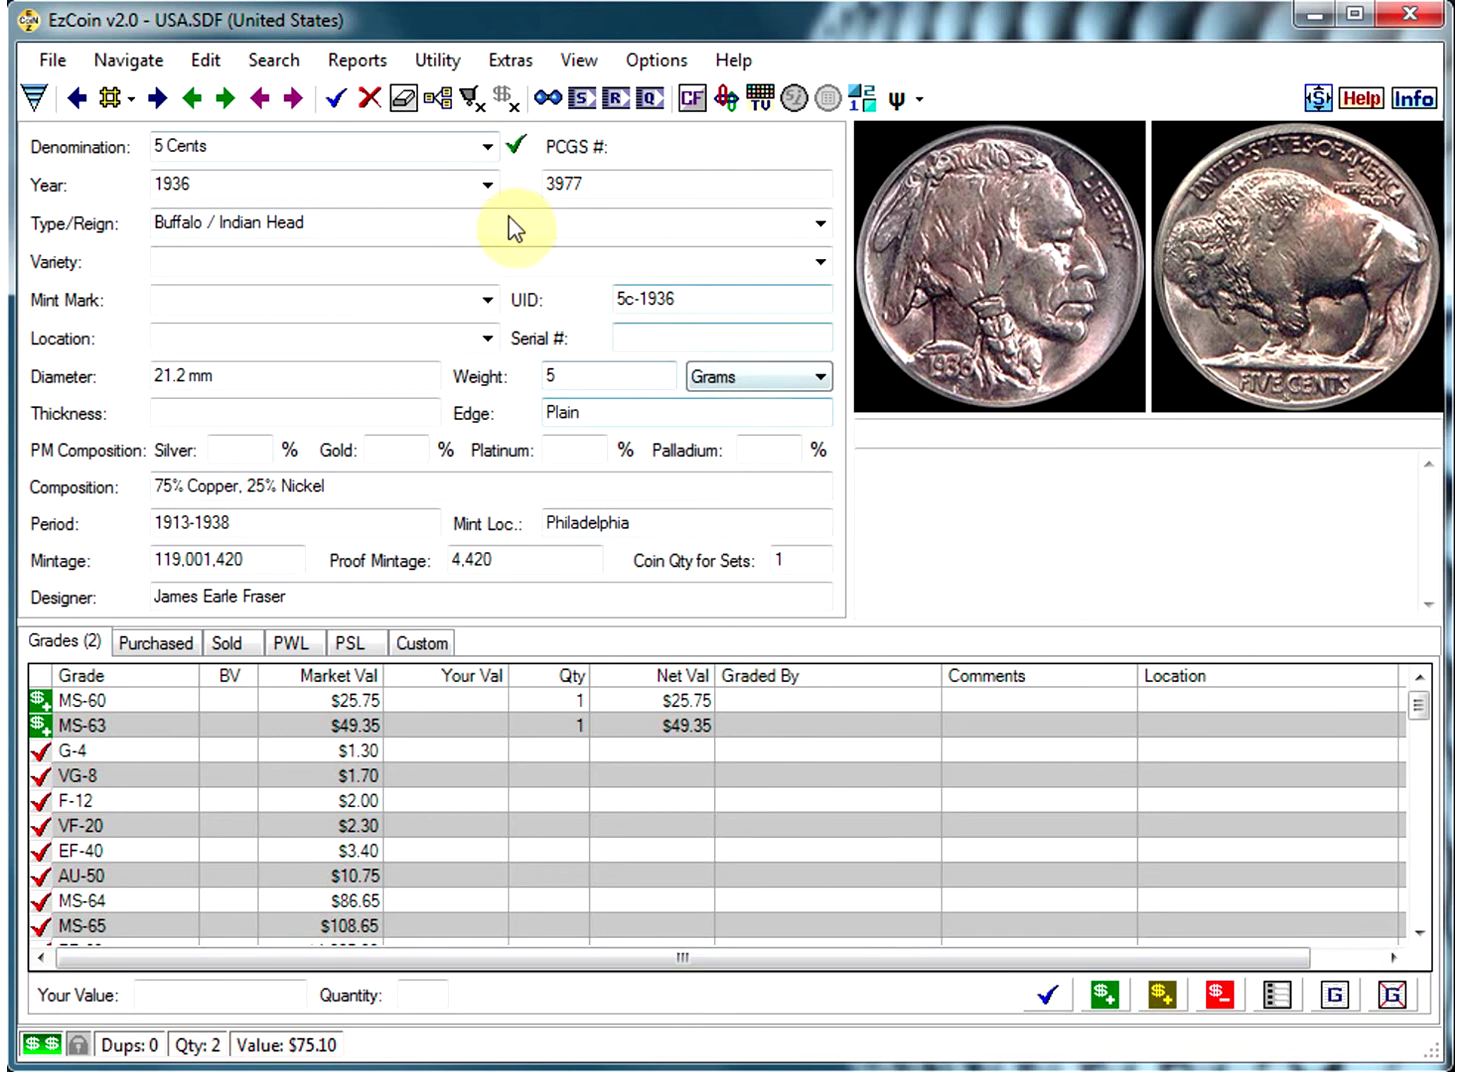
- Clear the coin record and look up coins with denomination Half Dimes and year 1840
left_click(404, 99)
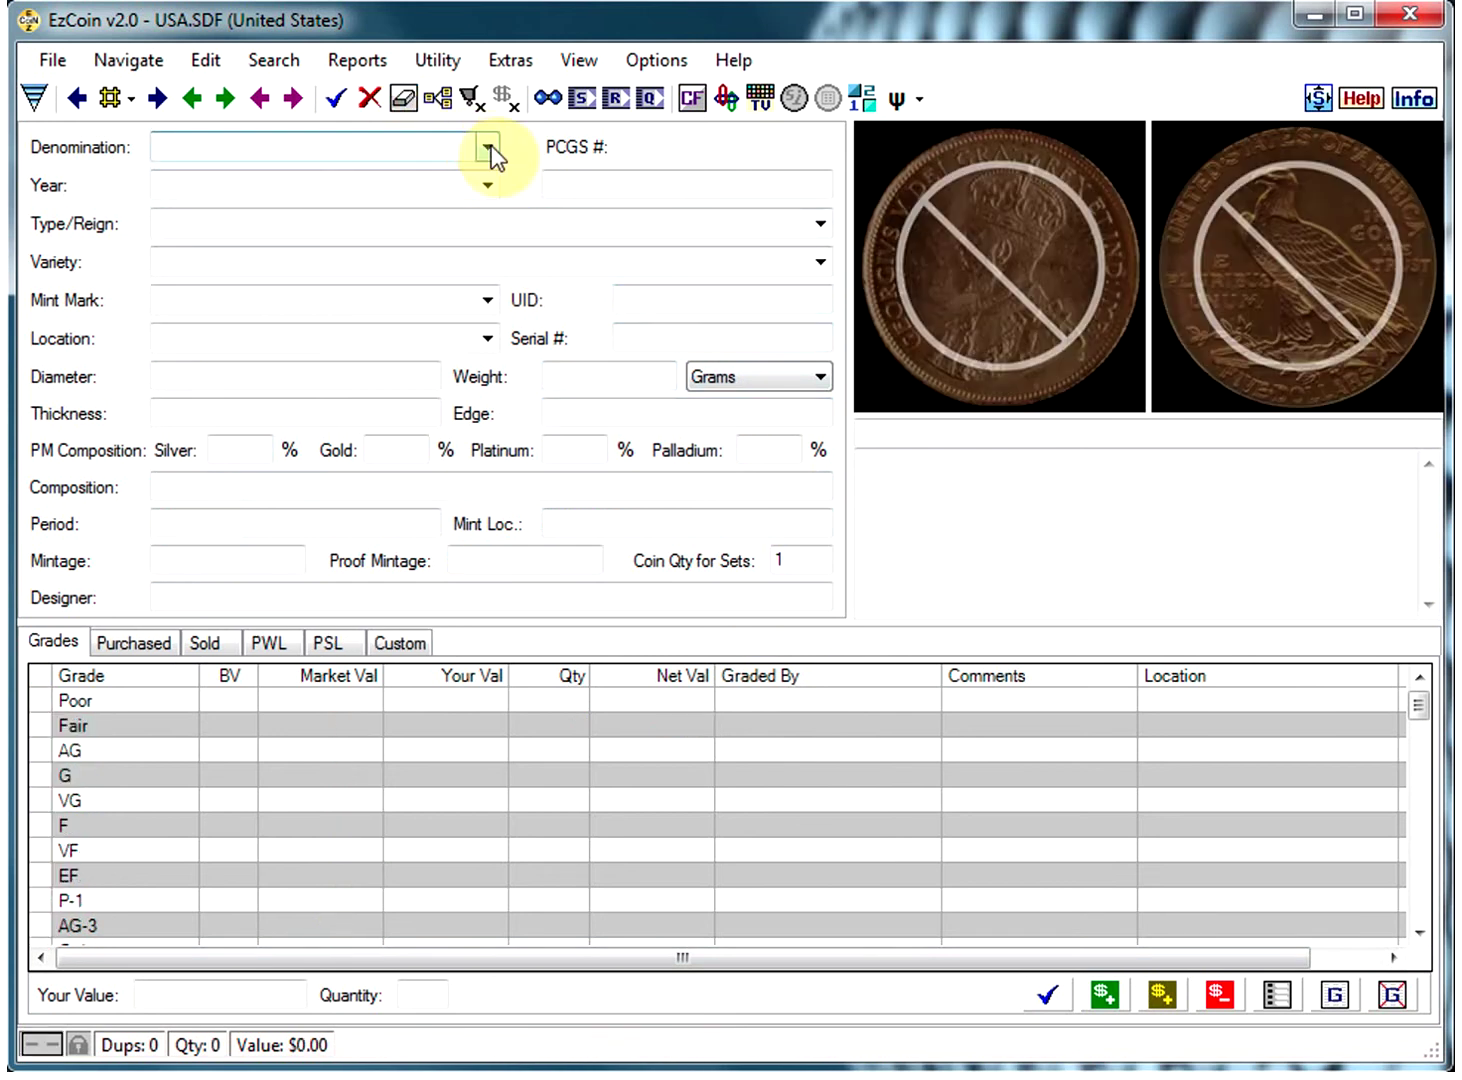
left_click(487, 149)
left_click(254, 272)
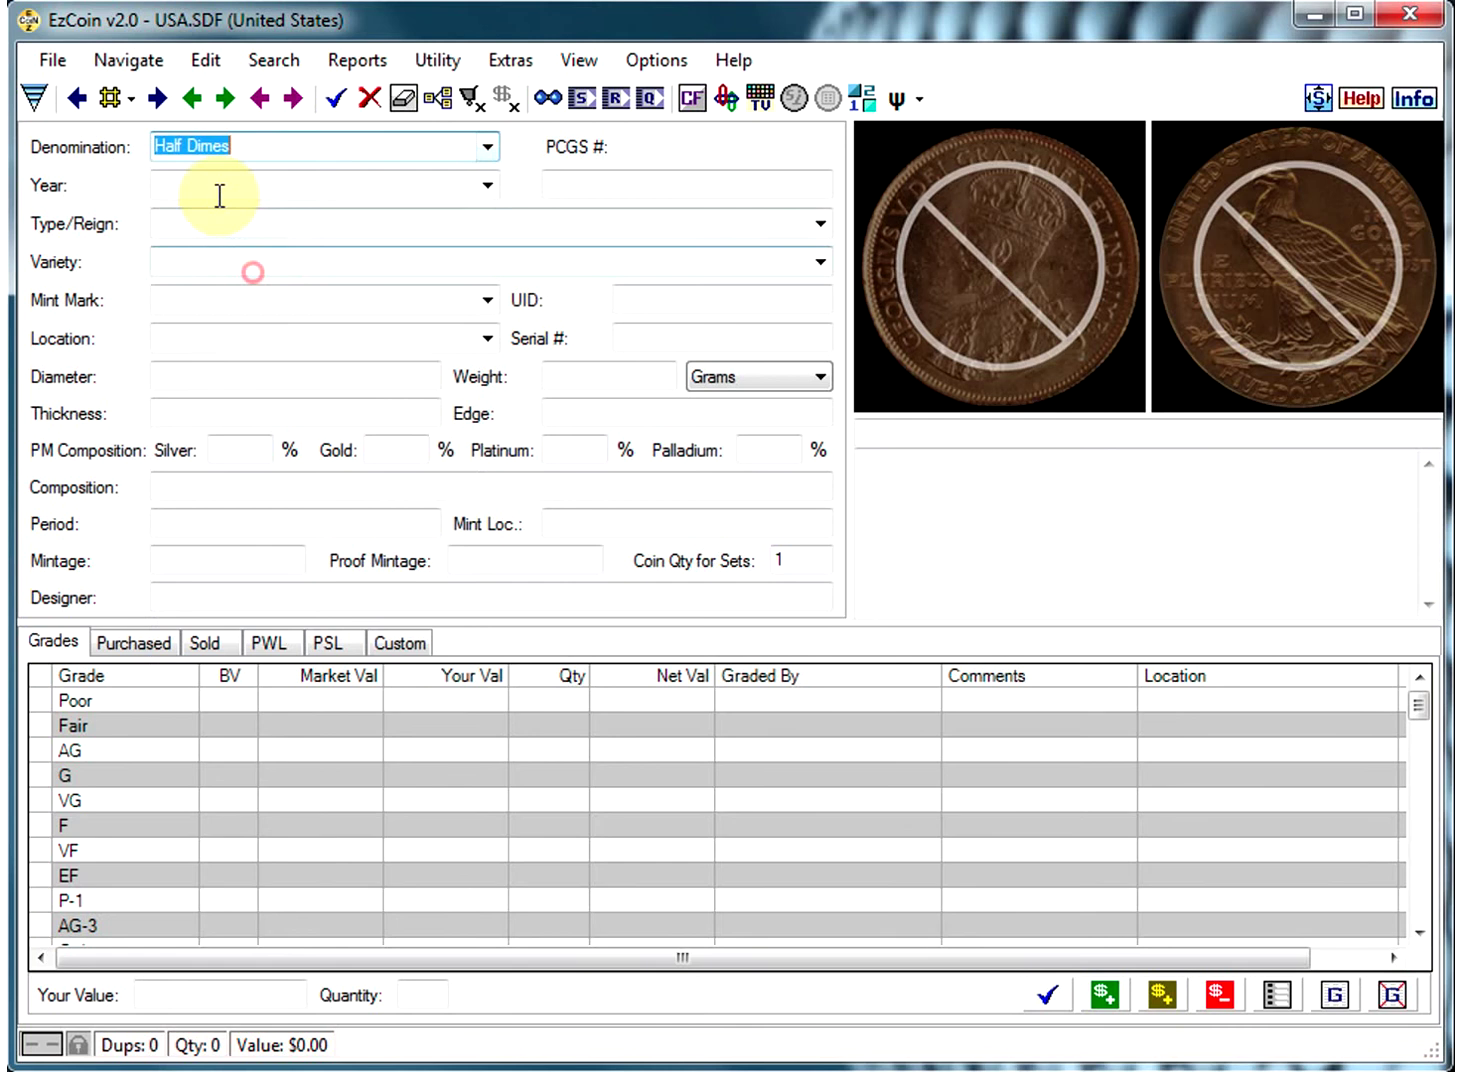
left_click(206, 193)
type("1840")
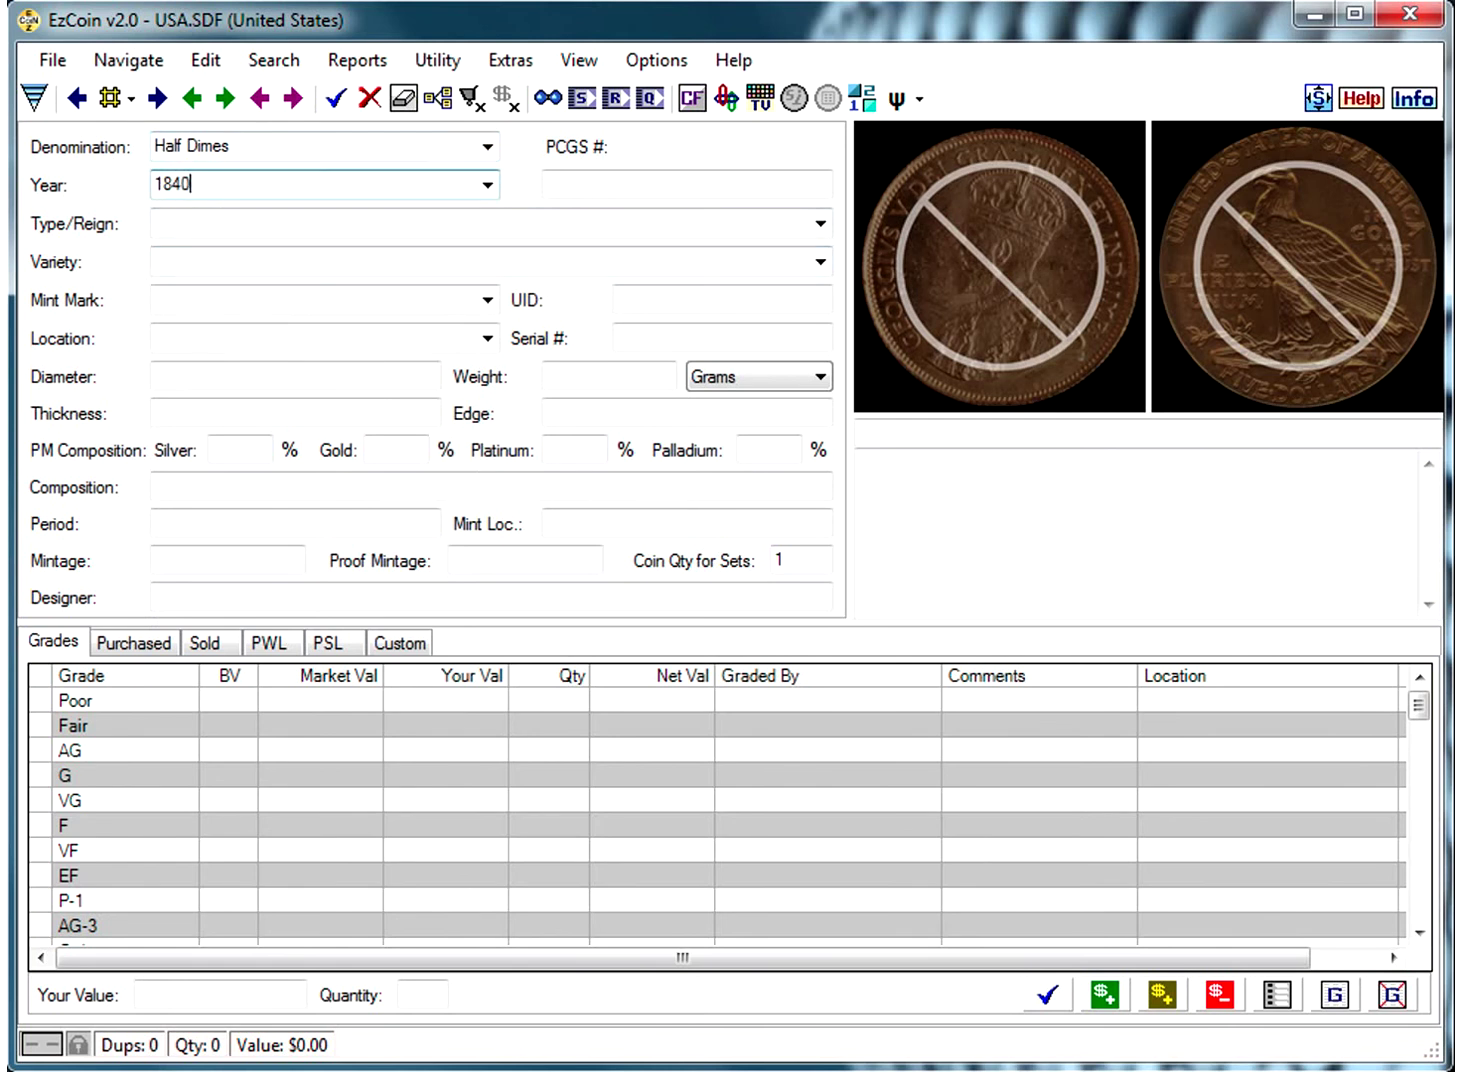
key("Return")
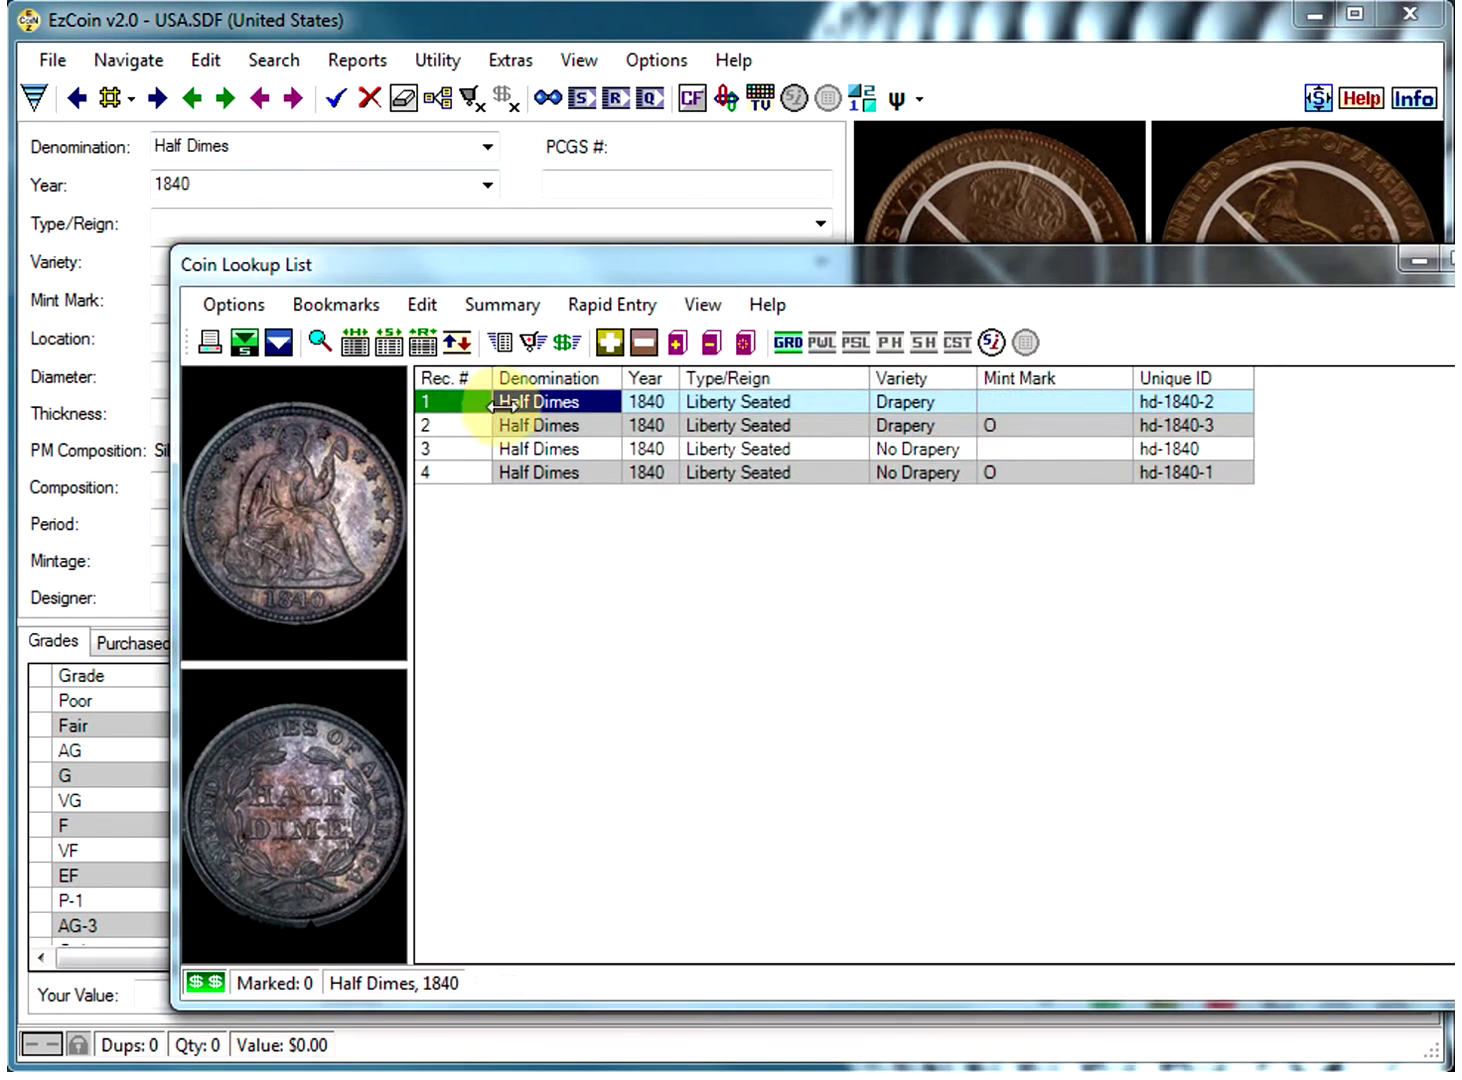
- Open the 1840 Liberty Seated Drapery record without a mint mark and add grade AU-50 to the inventory
double_click(548, 404)
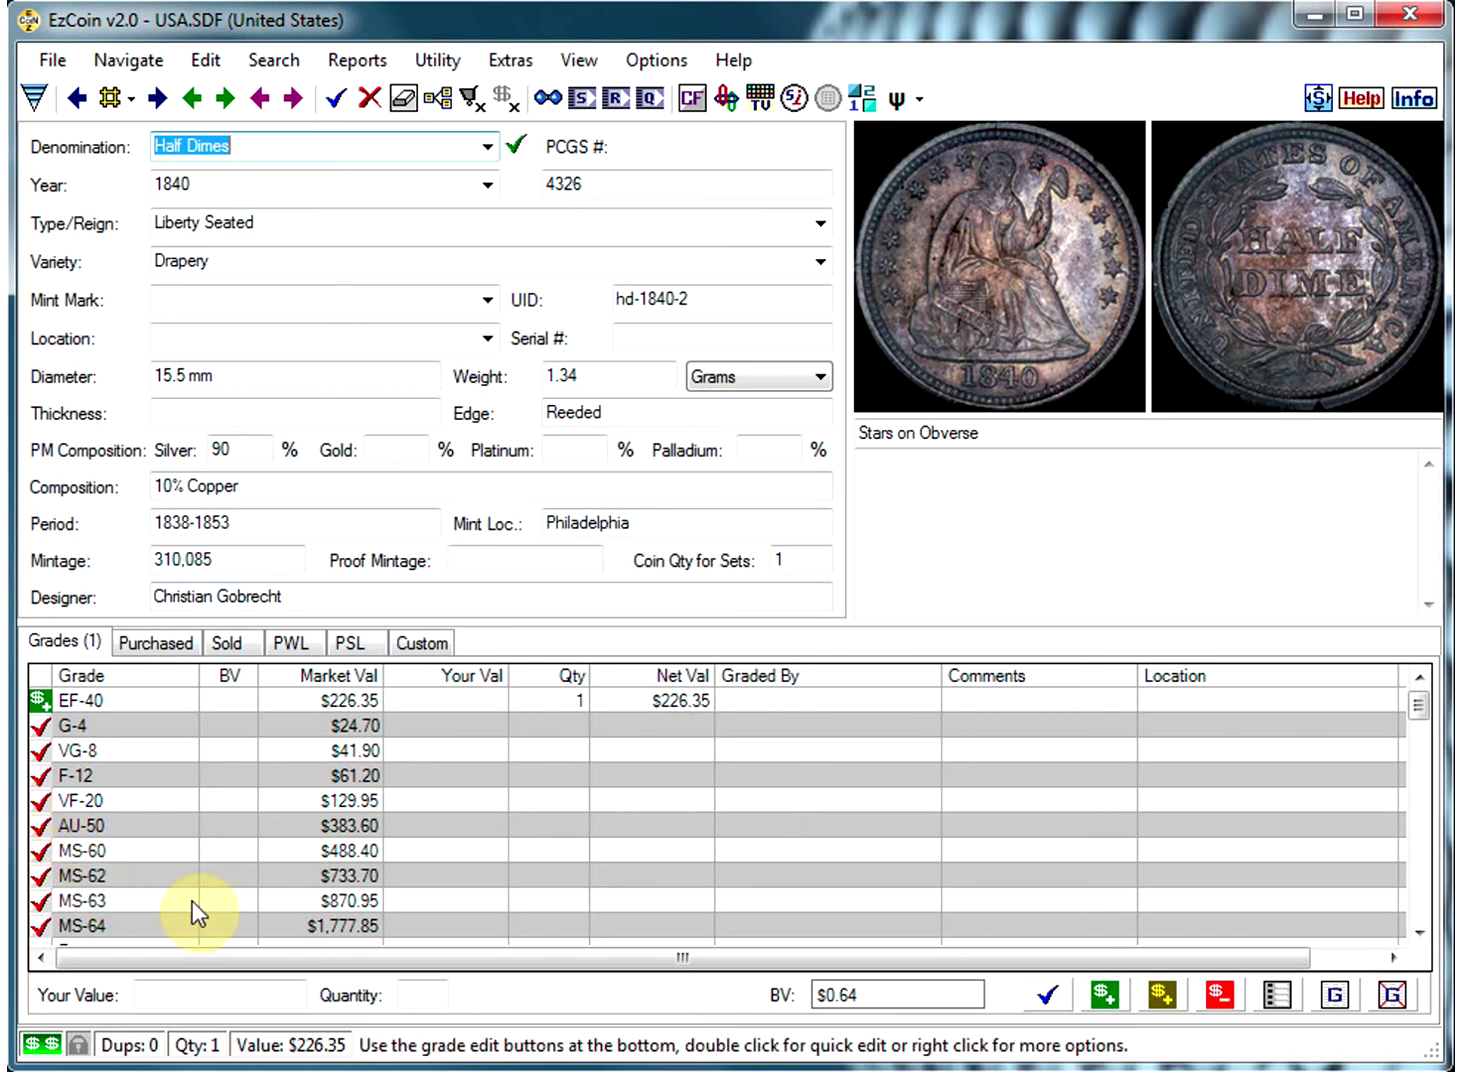
left_click(108, 822)
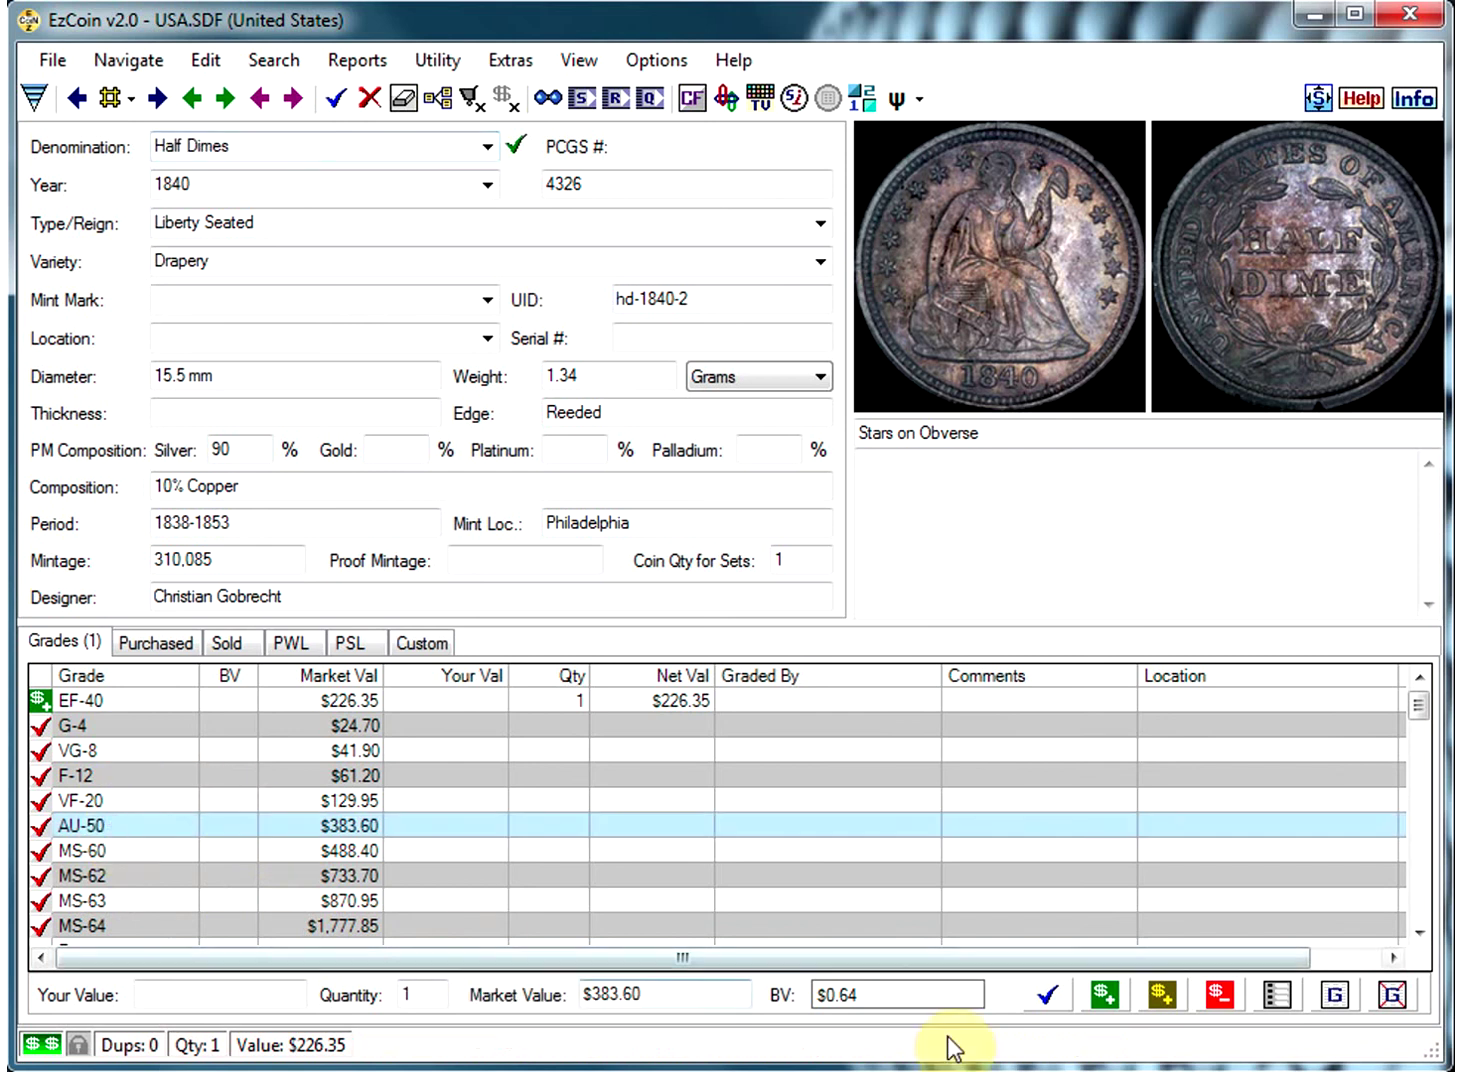
left_click(1048, 1000)
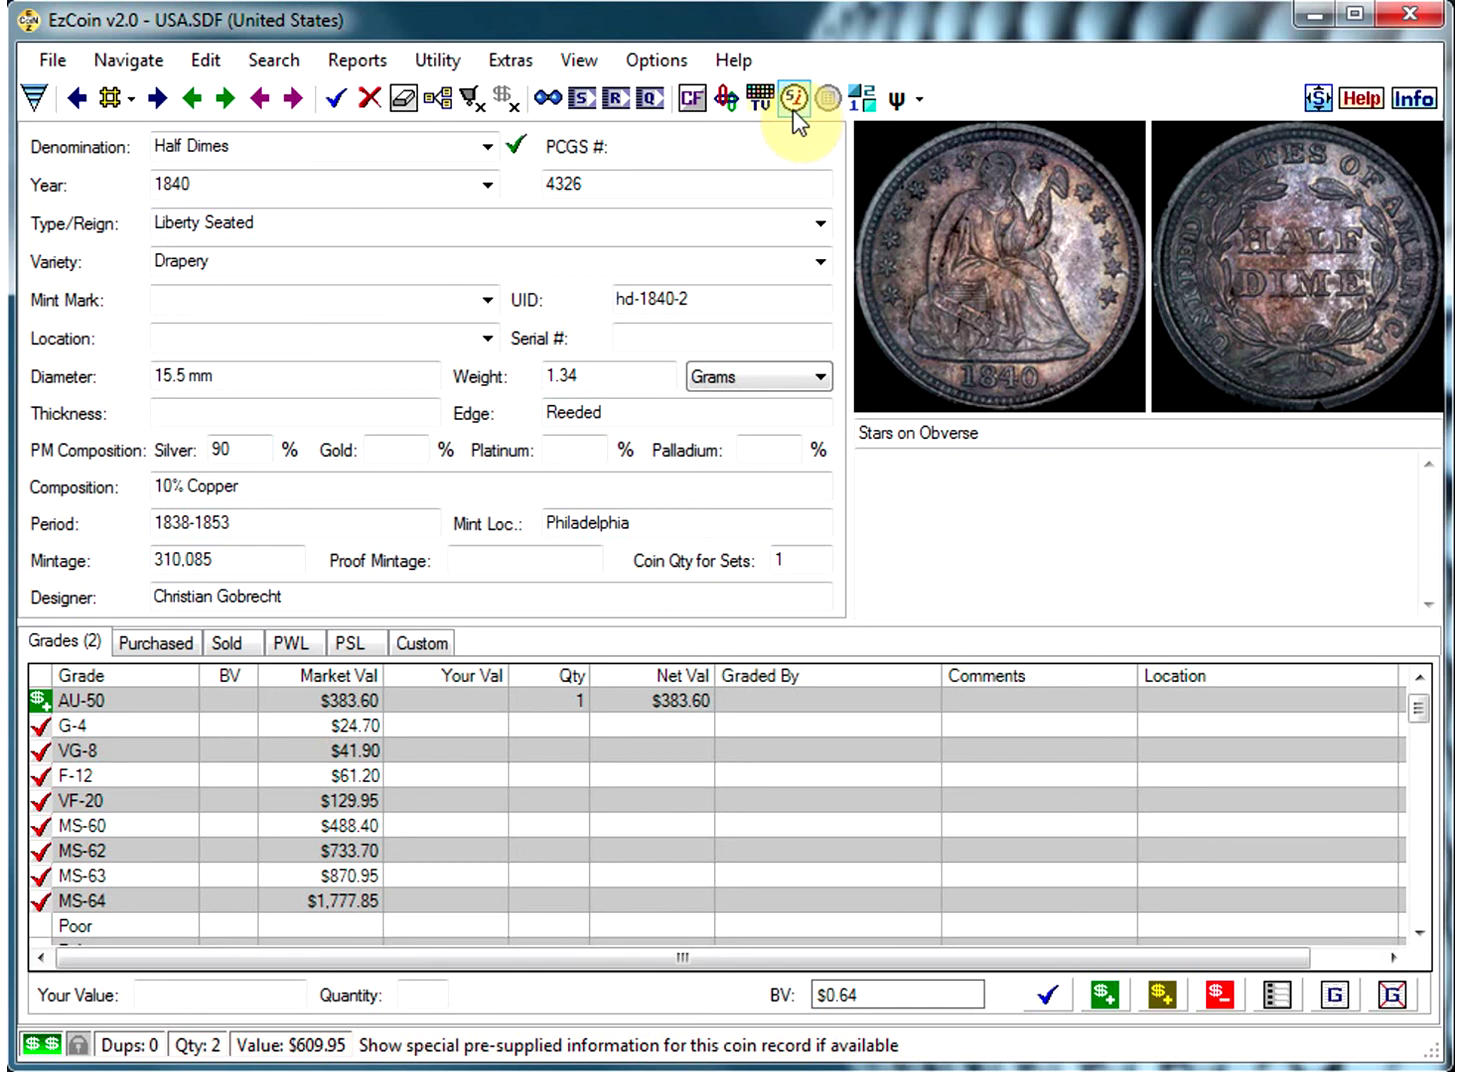
- View the special information comparing the Drapery and No Drapery varieties of the 1840 half dime, and close it
left_click(793, 104)
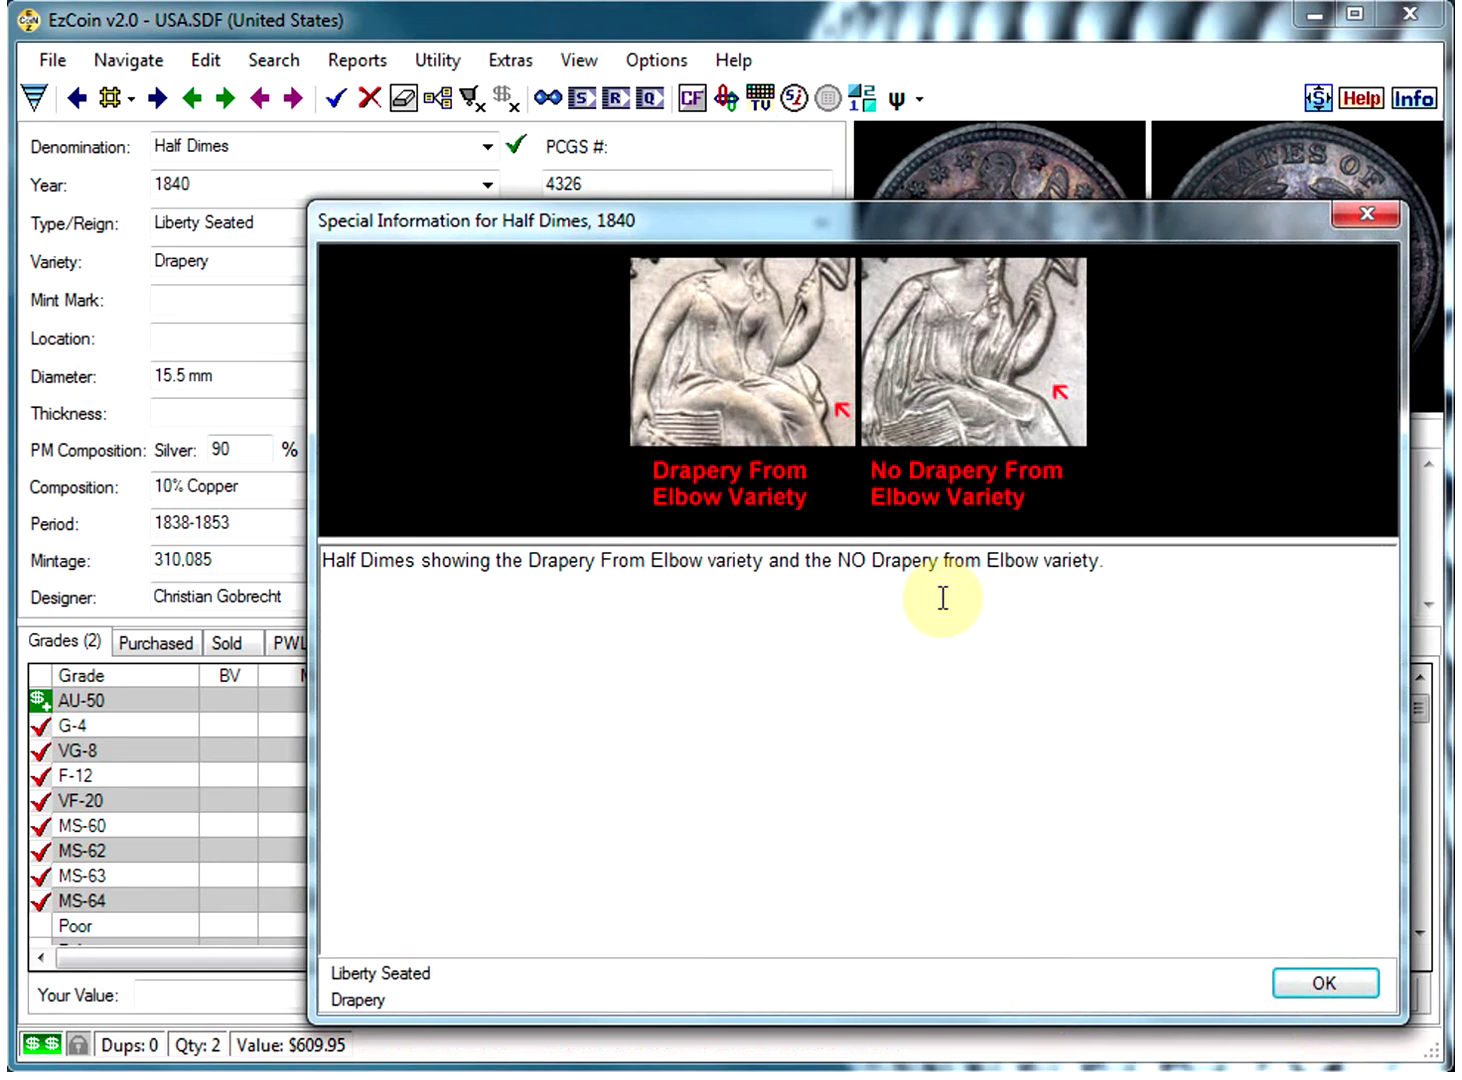
left_click_drag(1016, 226, 901, 302)
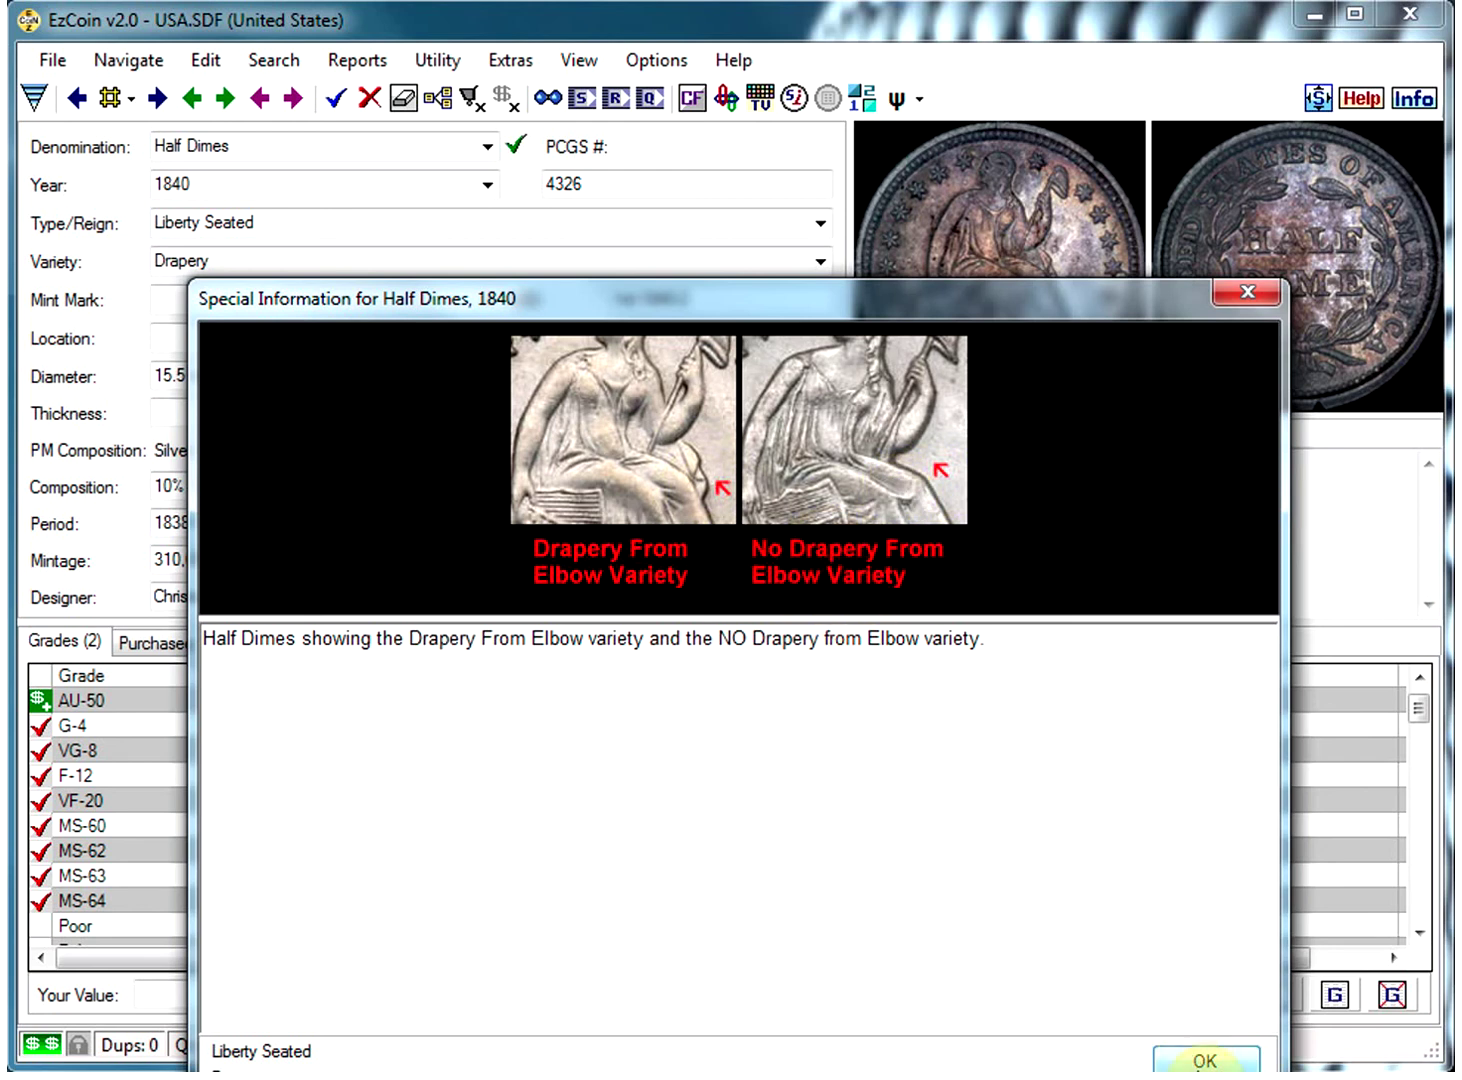
left_click(1205, 1058)
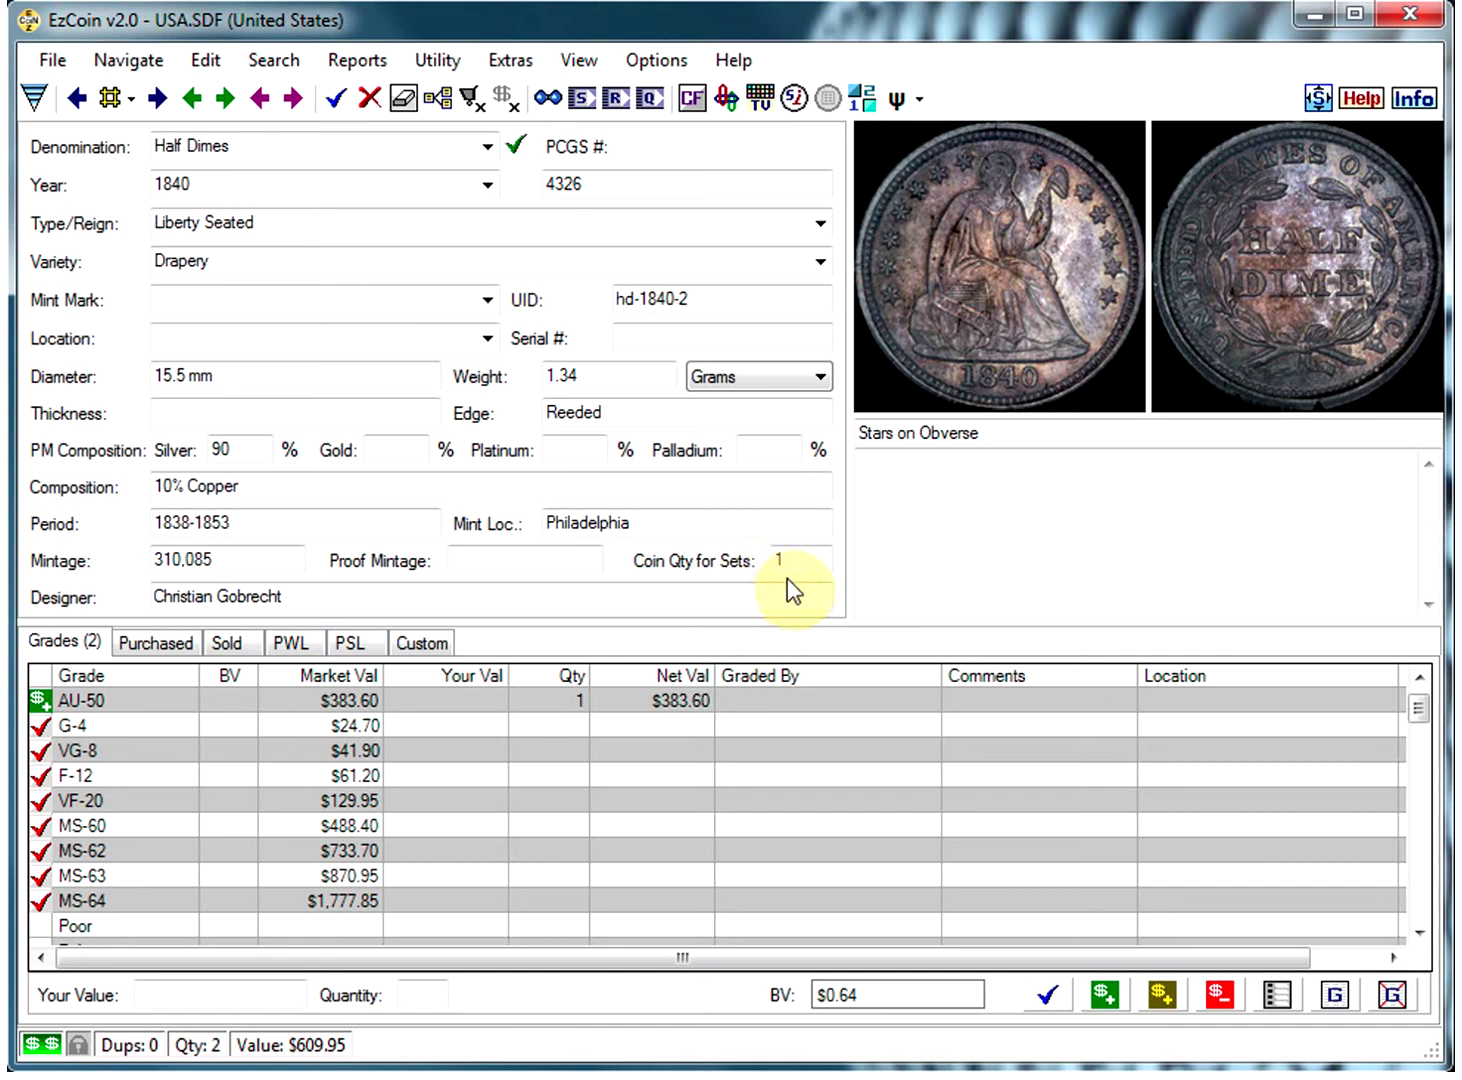
- Look up the coin with PCGS number 6678
left_click(617, 187)
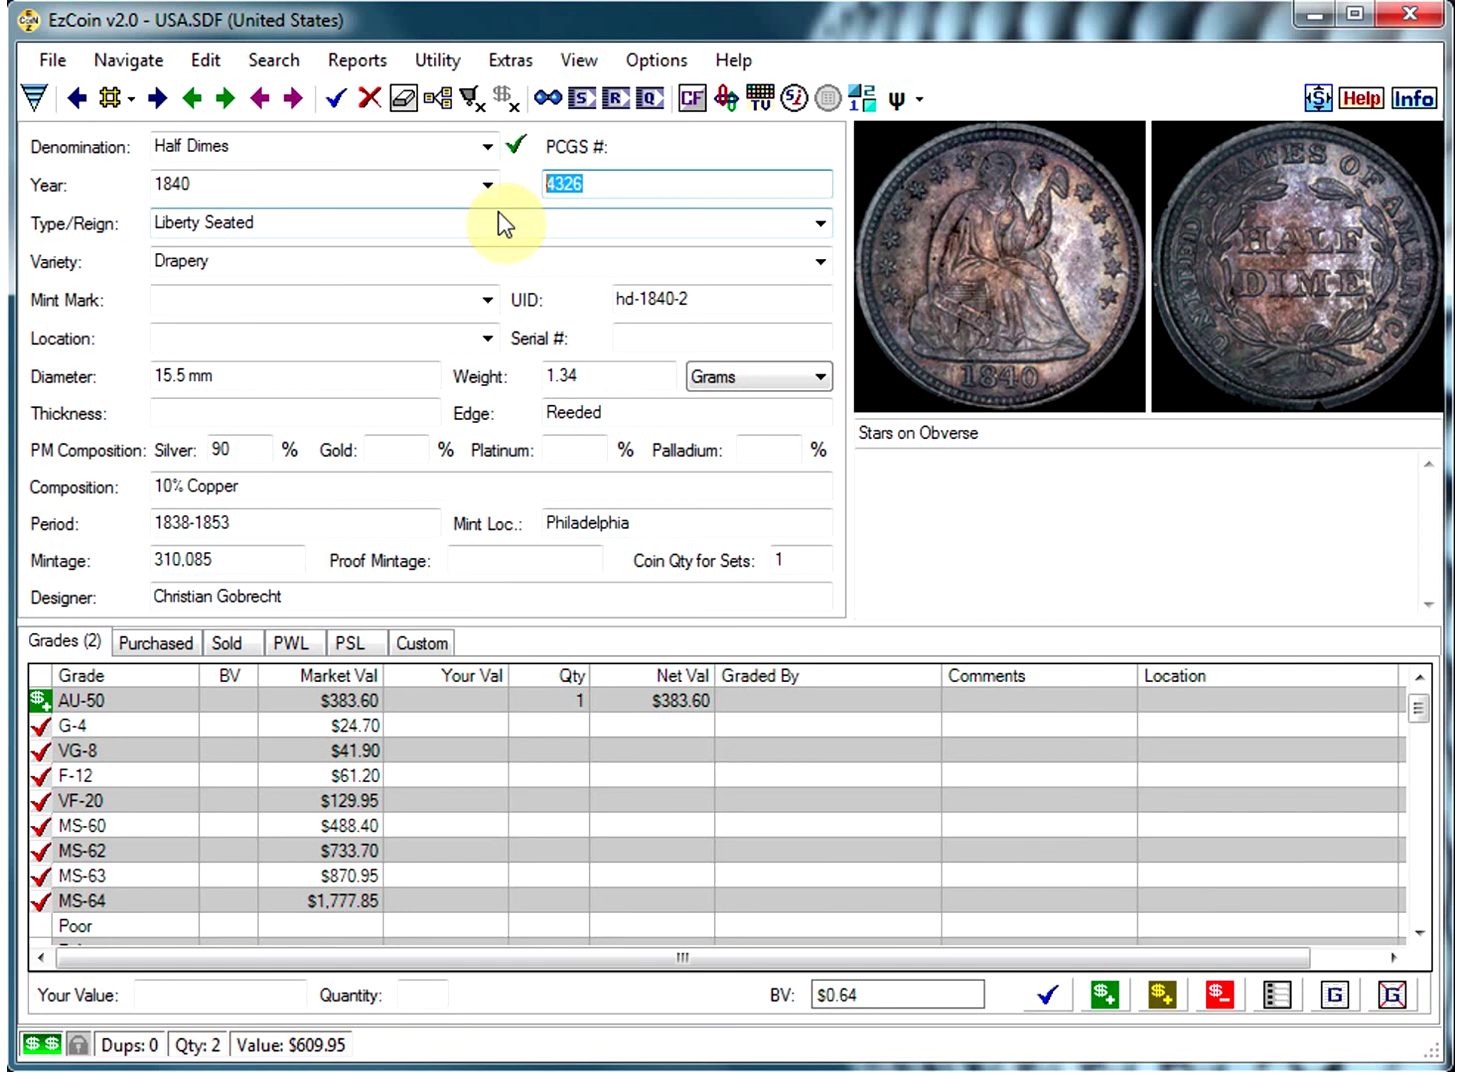
type("6678")
key("Return")
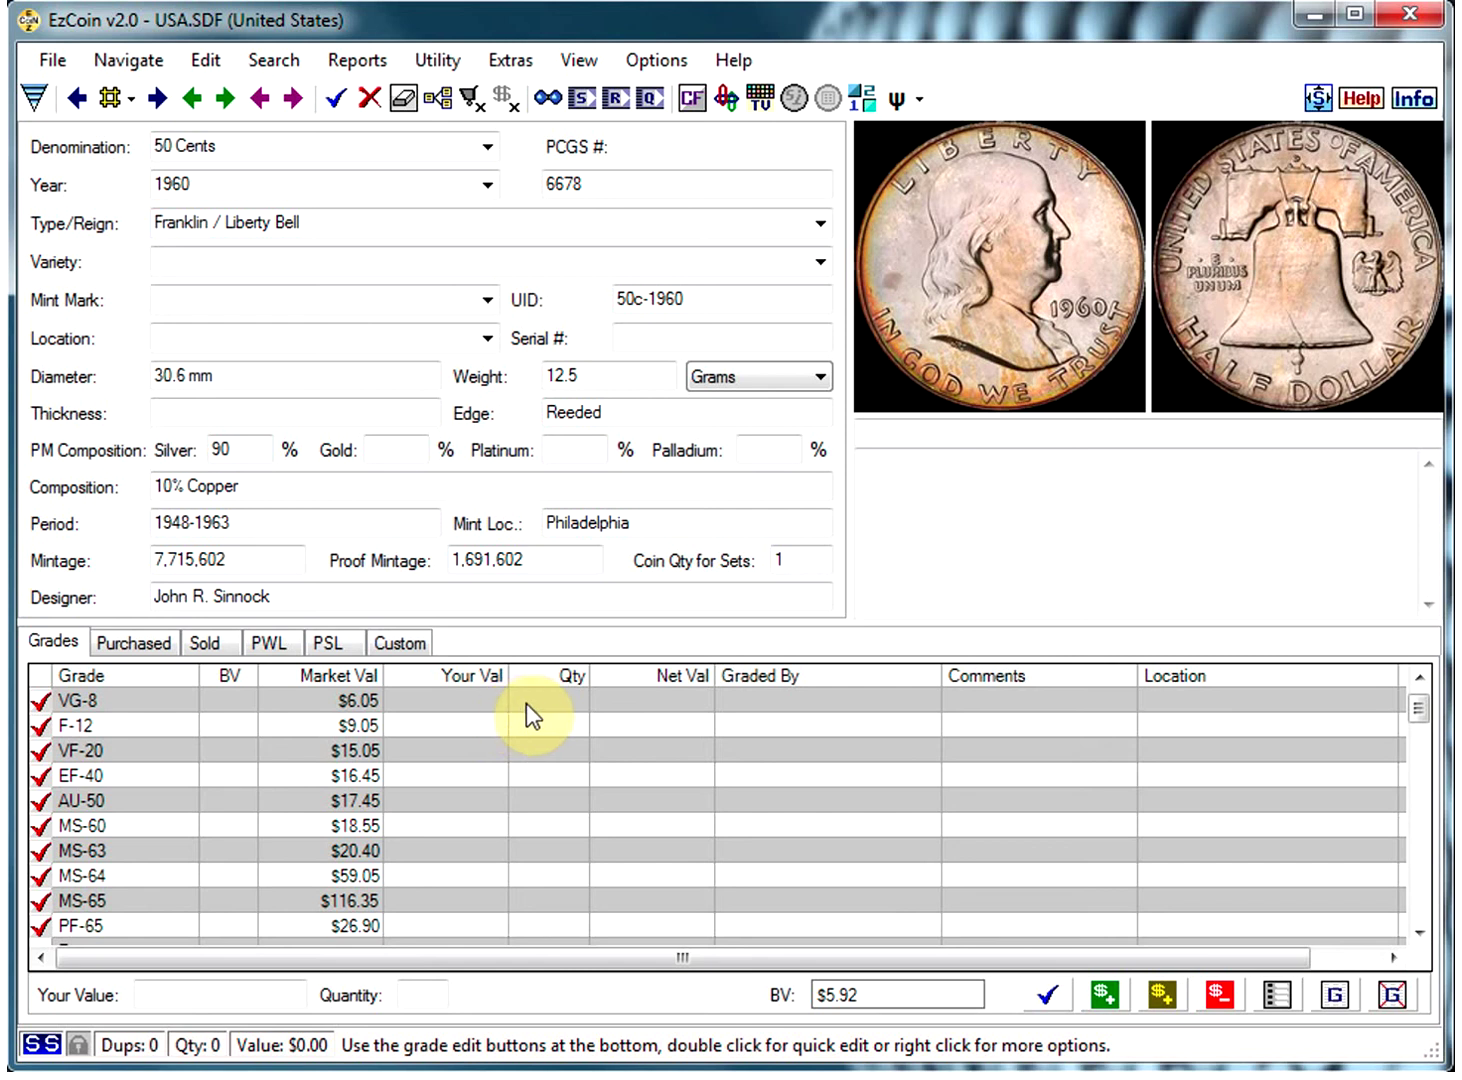
- Start a Rapid Multi Entry and find the supplied 10 Cents coins from 1950 to 1964
left_click(204, 62)
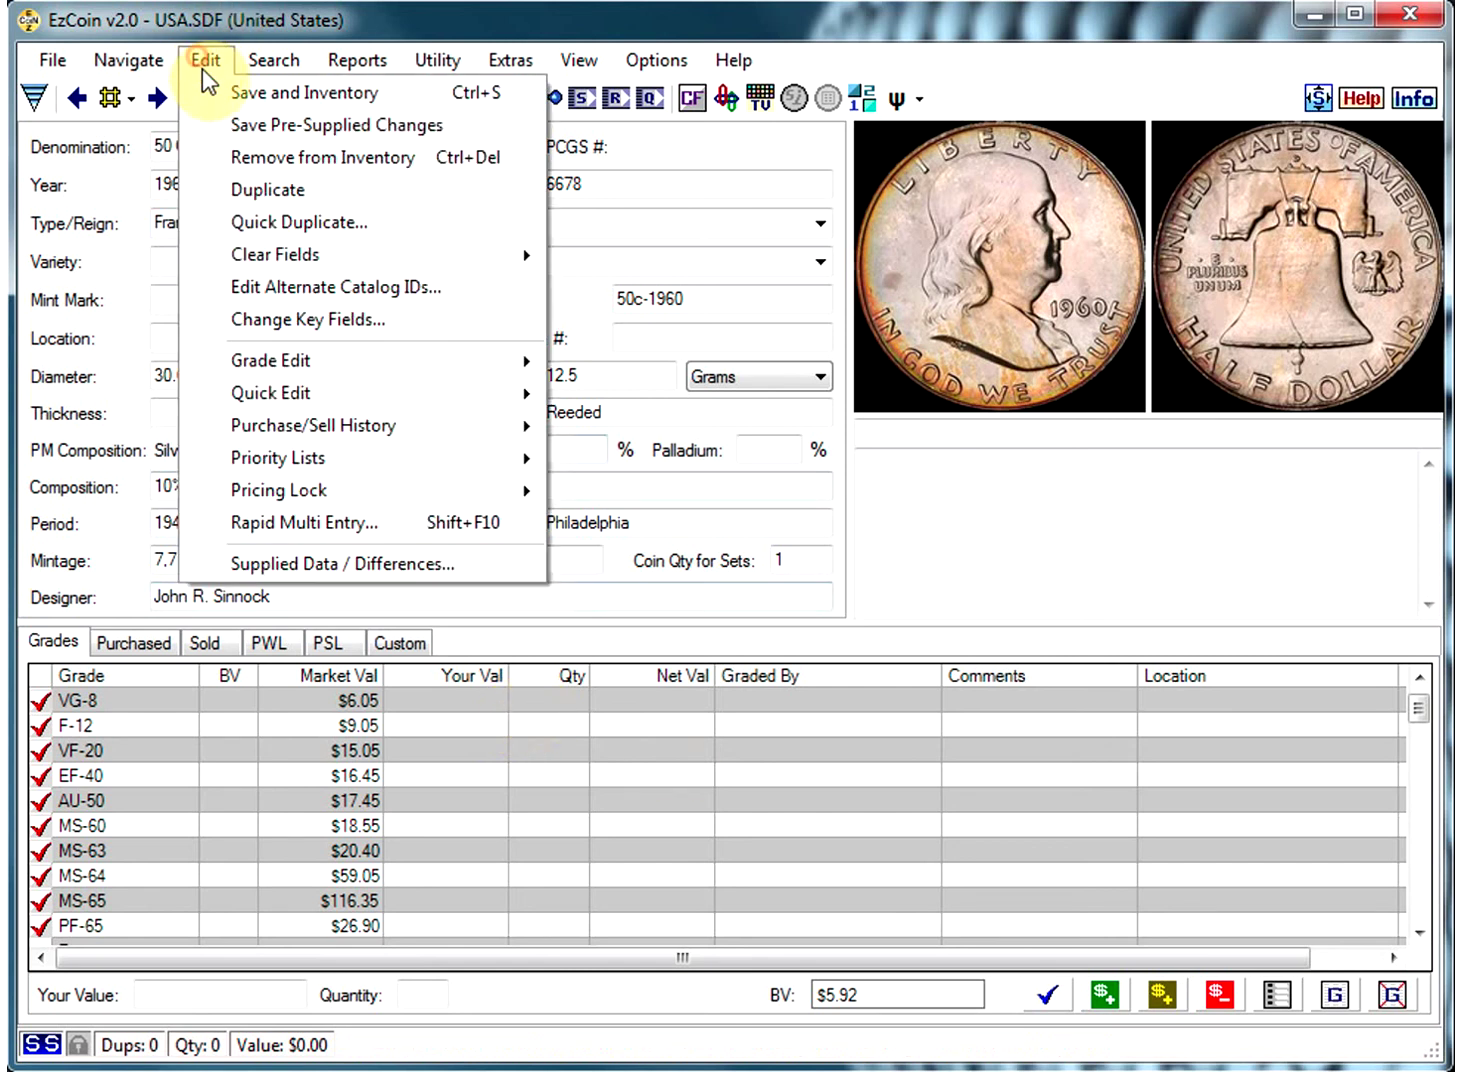
left_click(314, 522)
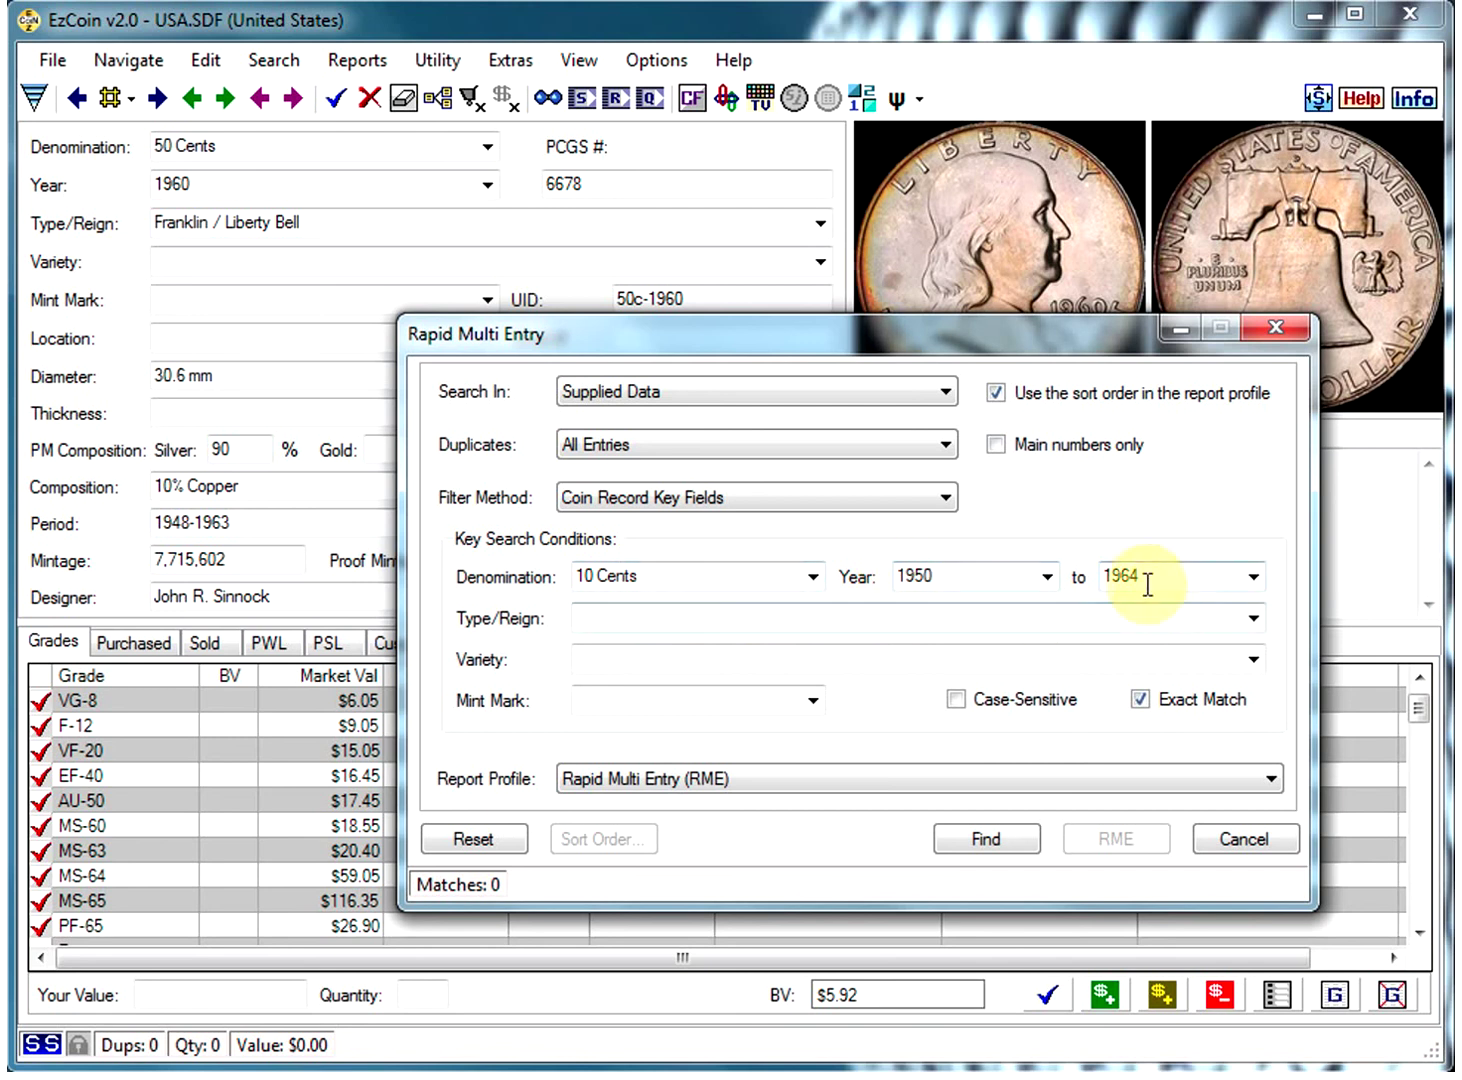
left_click(999, 832)
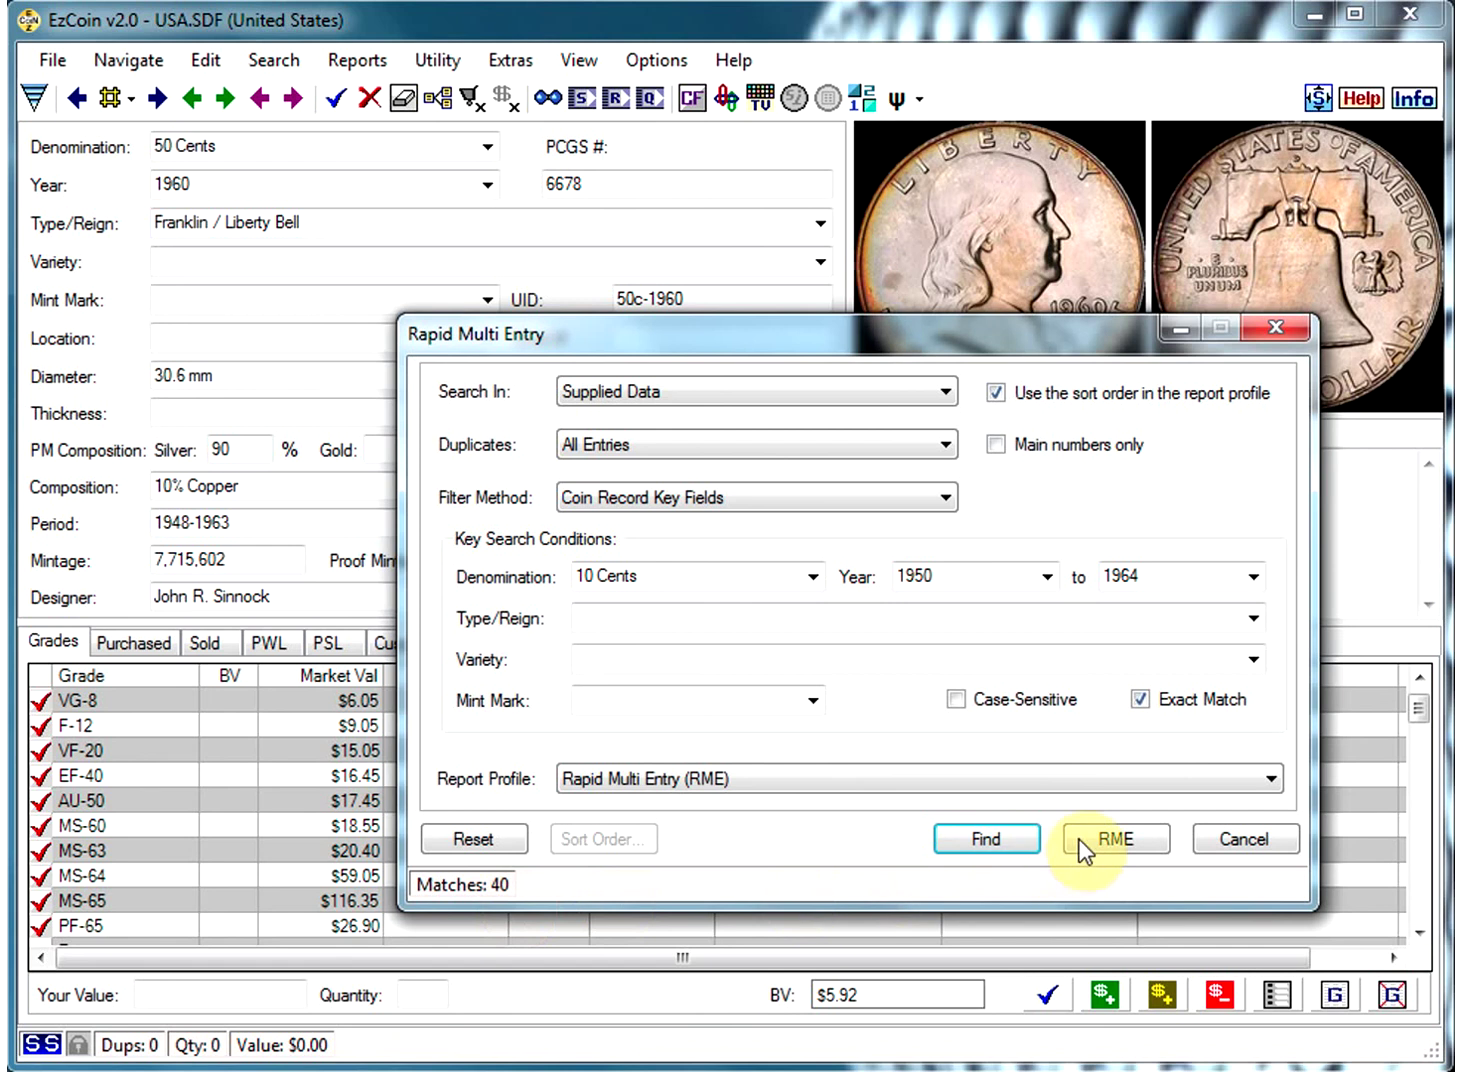
- Open the found 10 Cents coins in the Rapid Multi Entry list, dismiss the bookmark notice and look through the records
left_click(1116, 839)
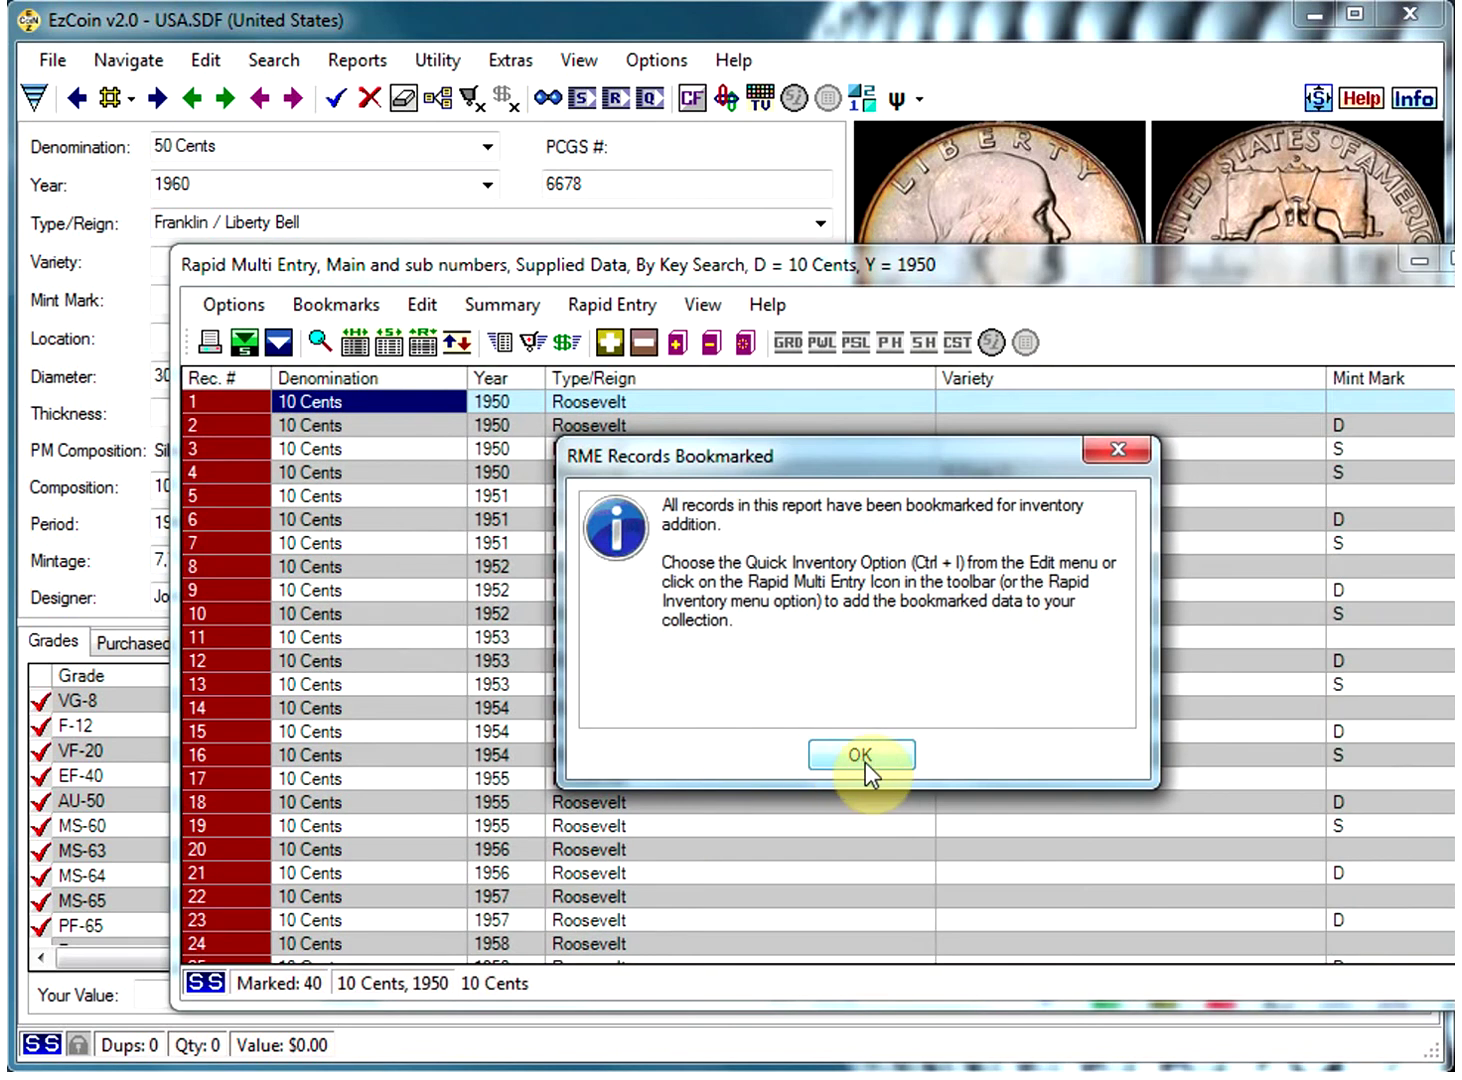
left_click(863, 756)
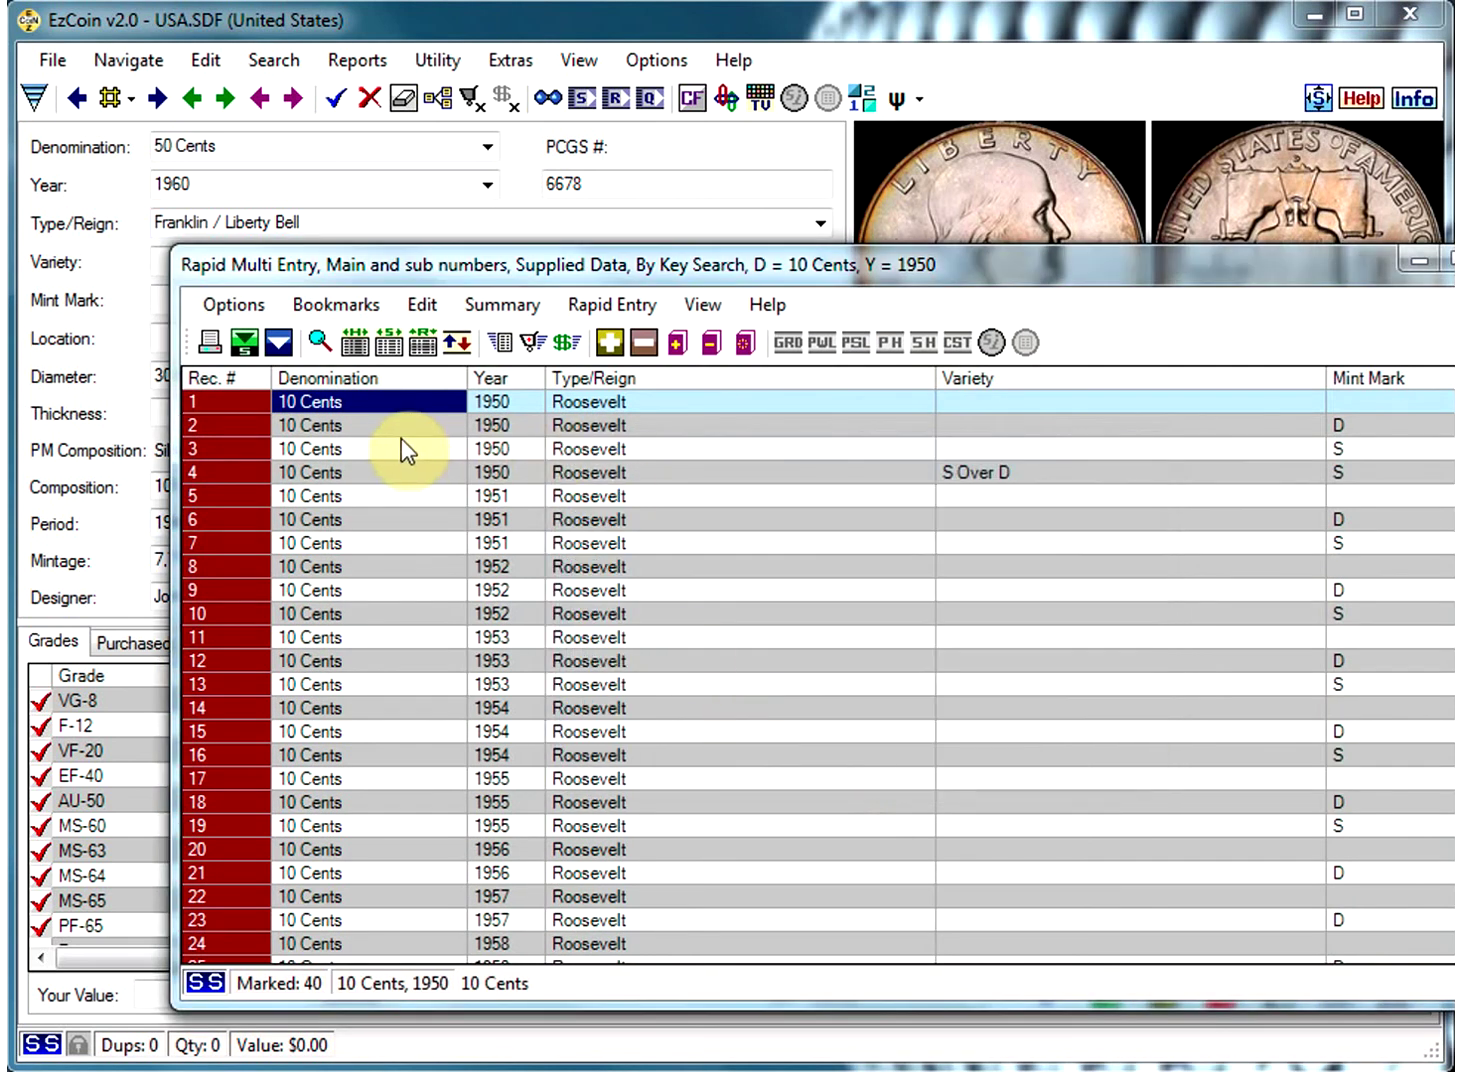
scroll(360, 893, "down", 5)
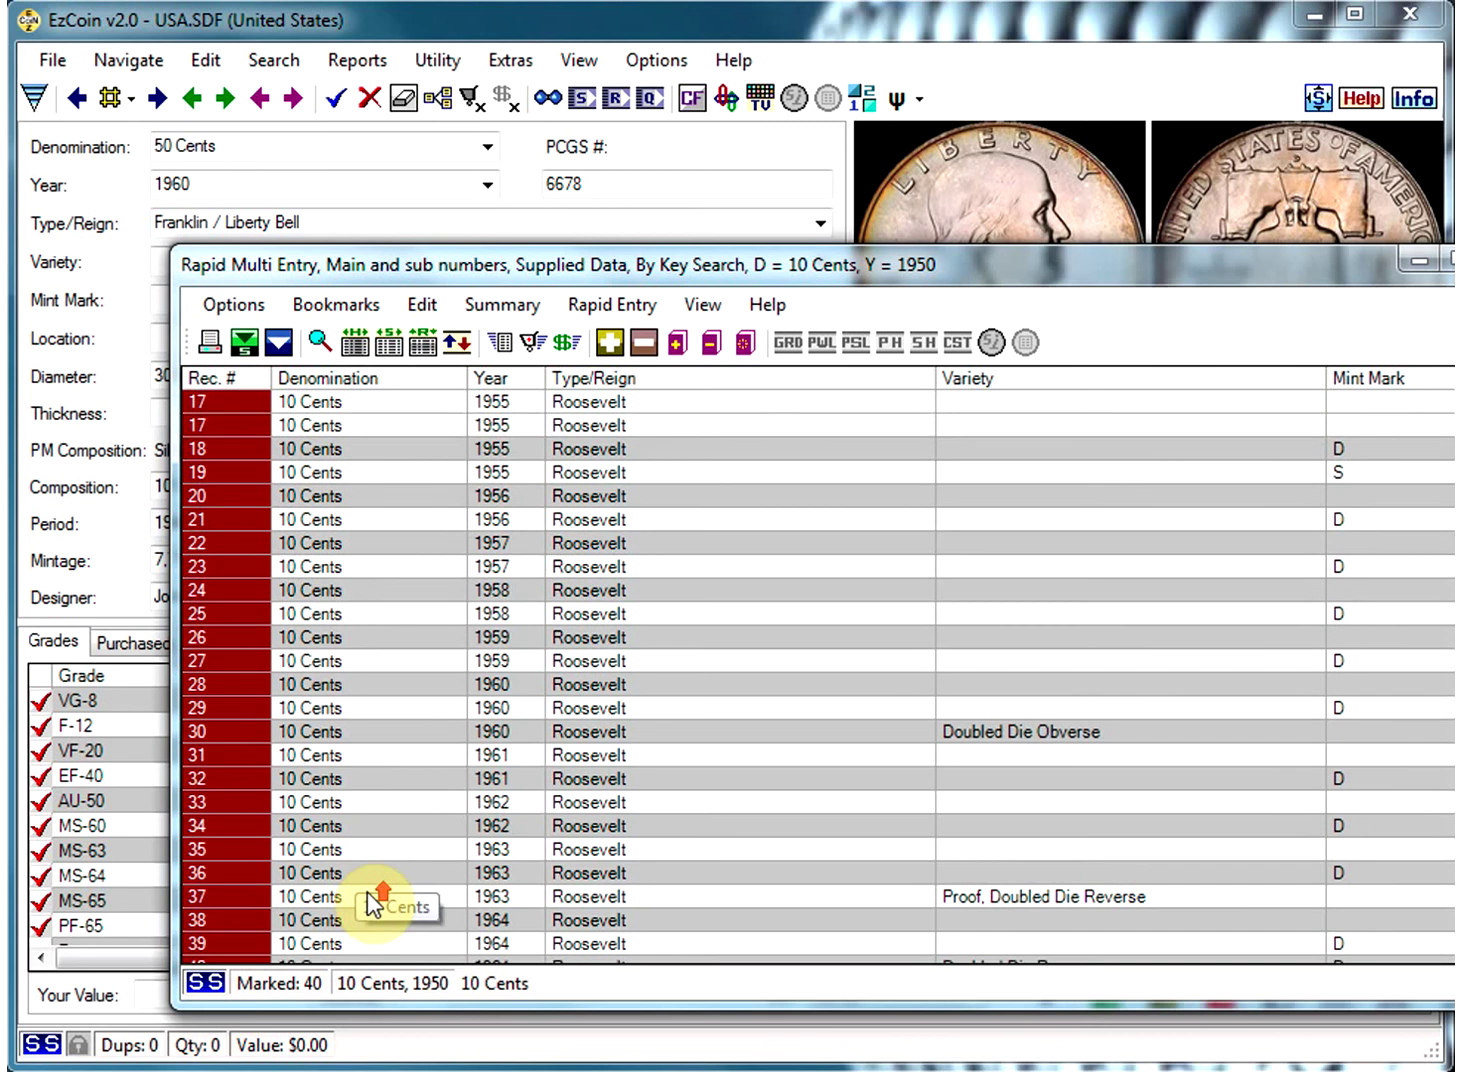
scroll(368, 893, "up", 5)
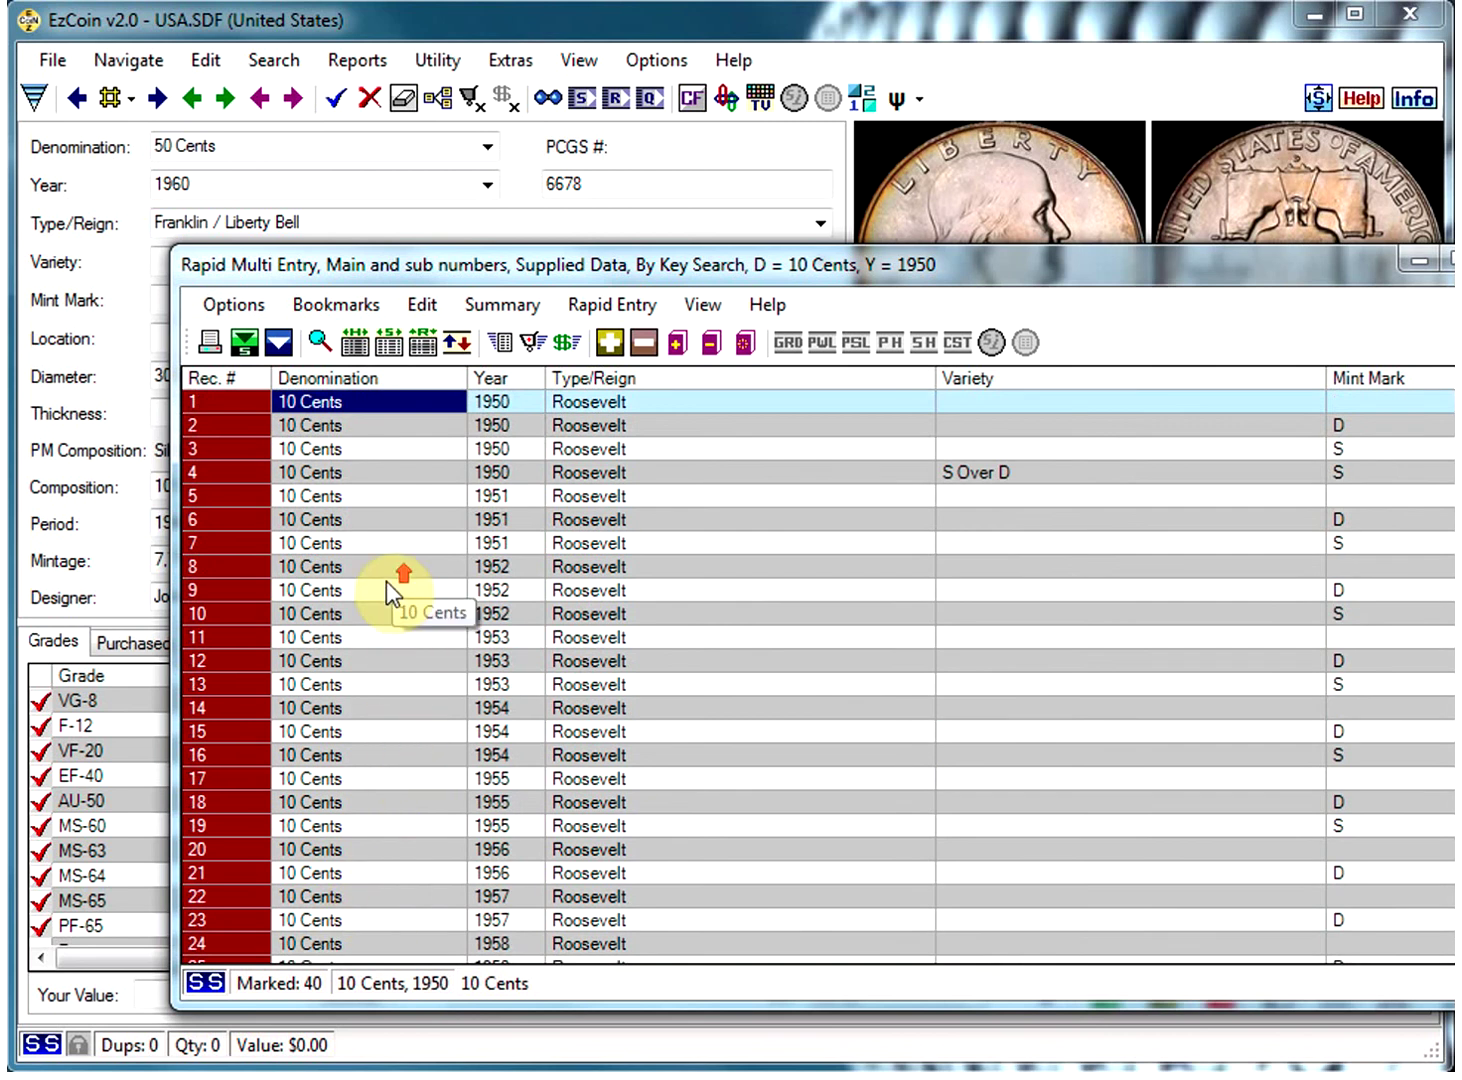
- Add all listed 10 Cents coins through Rapid Inventory with grade MS-60 and main location "Top shelf, 3rd drawer"
left_click(389, 637)
key("ctrl+a")
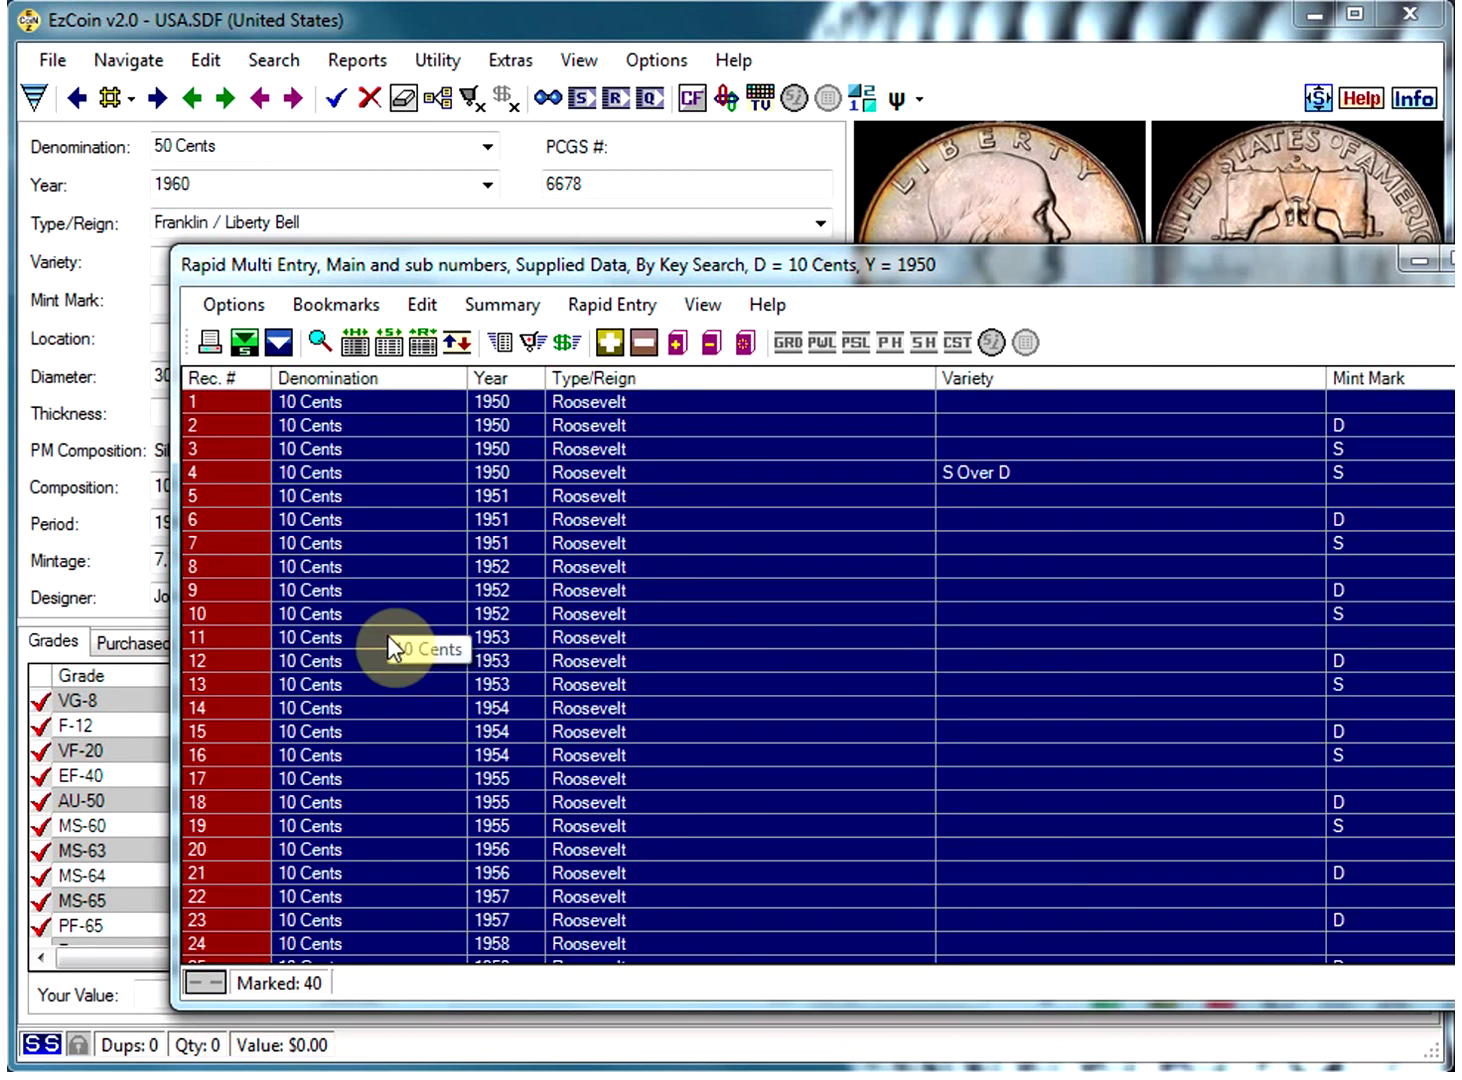
right_click(355, 506)
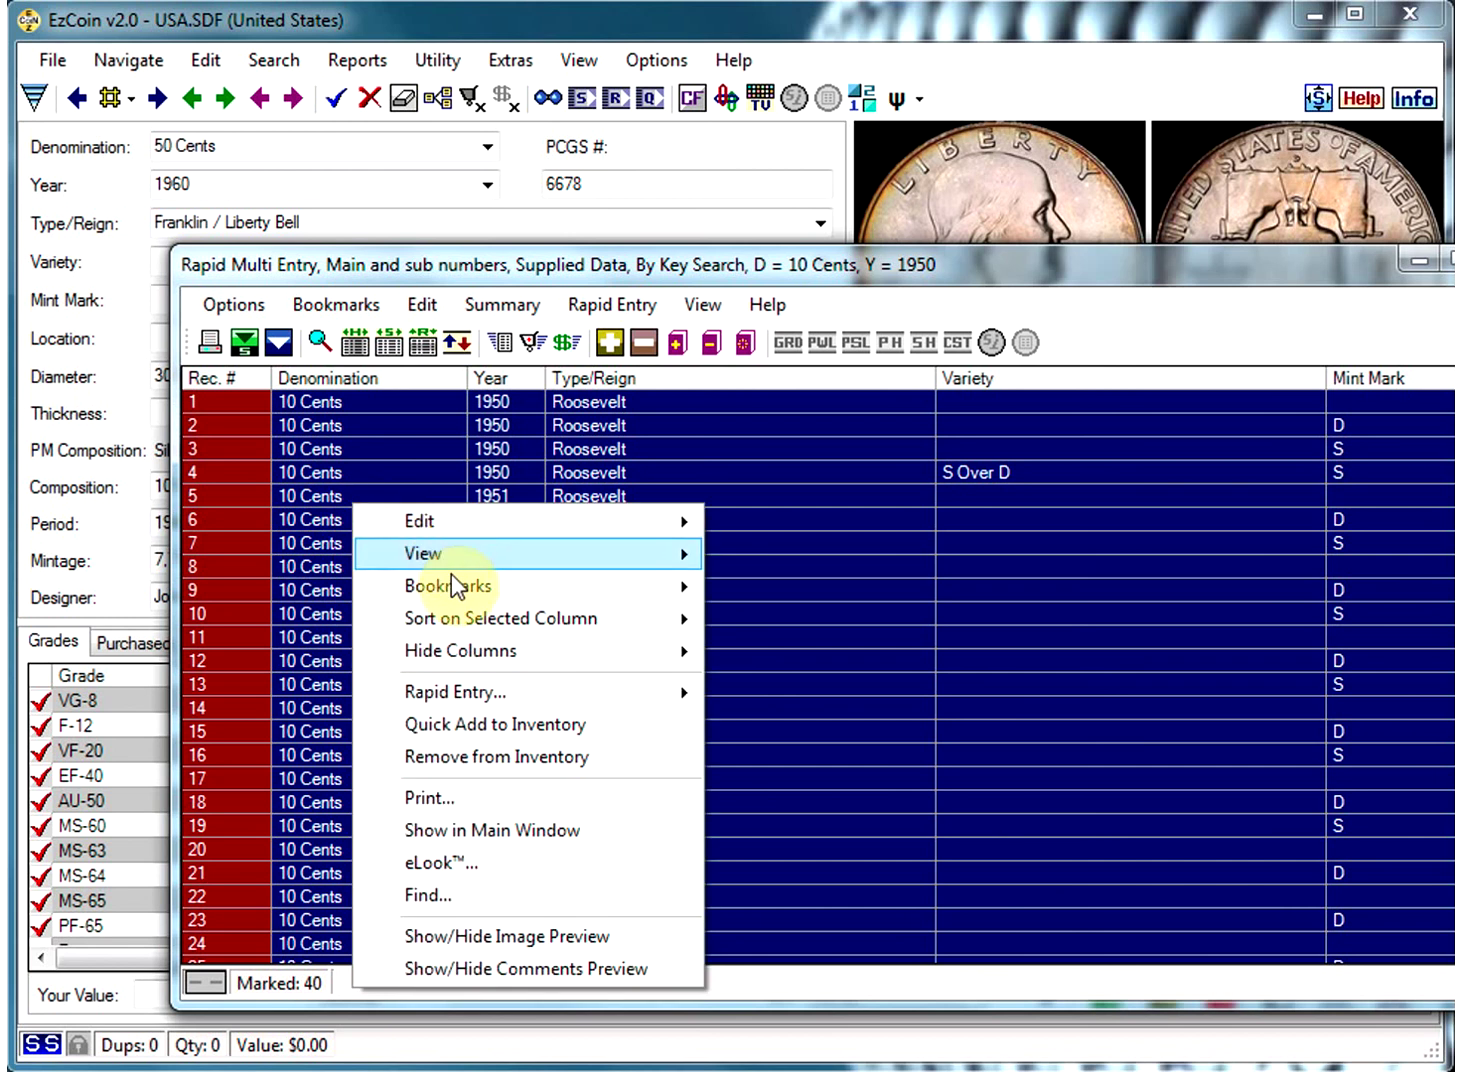
mouse_move(593, 700)
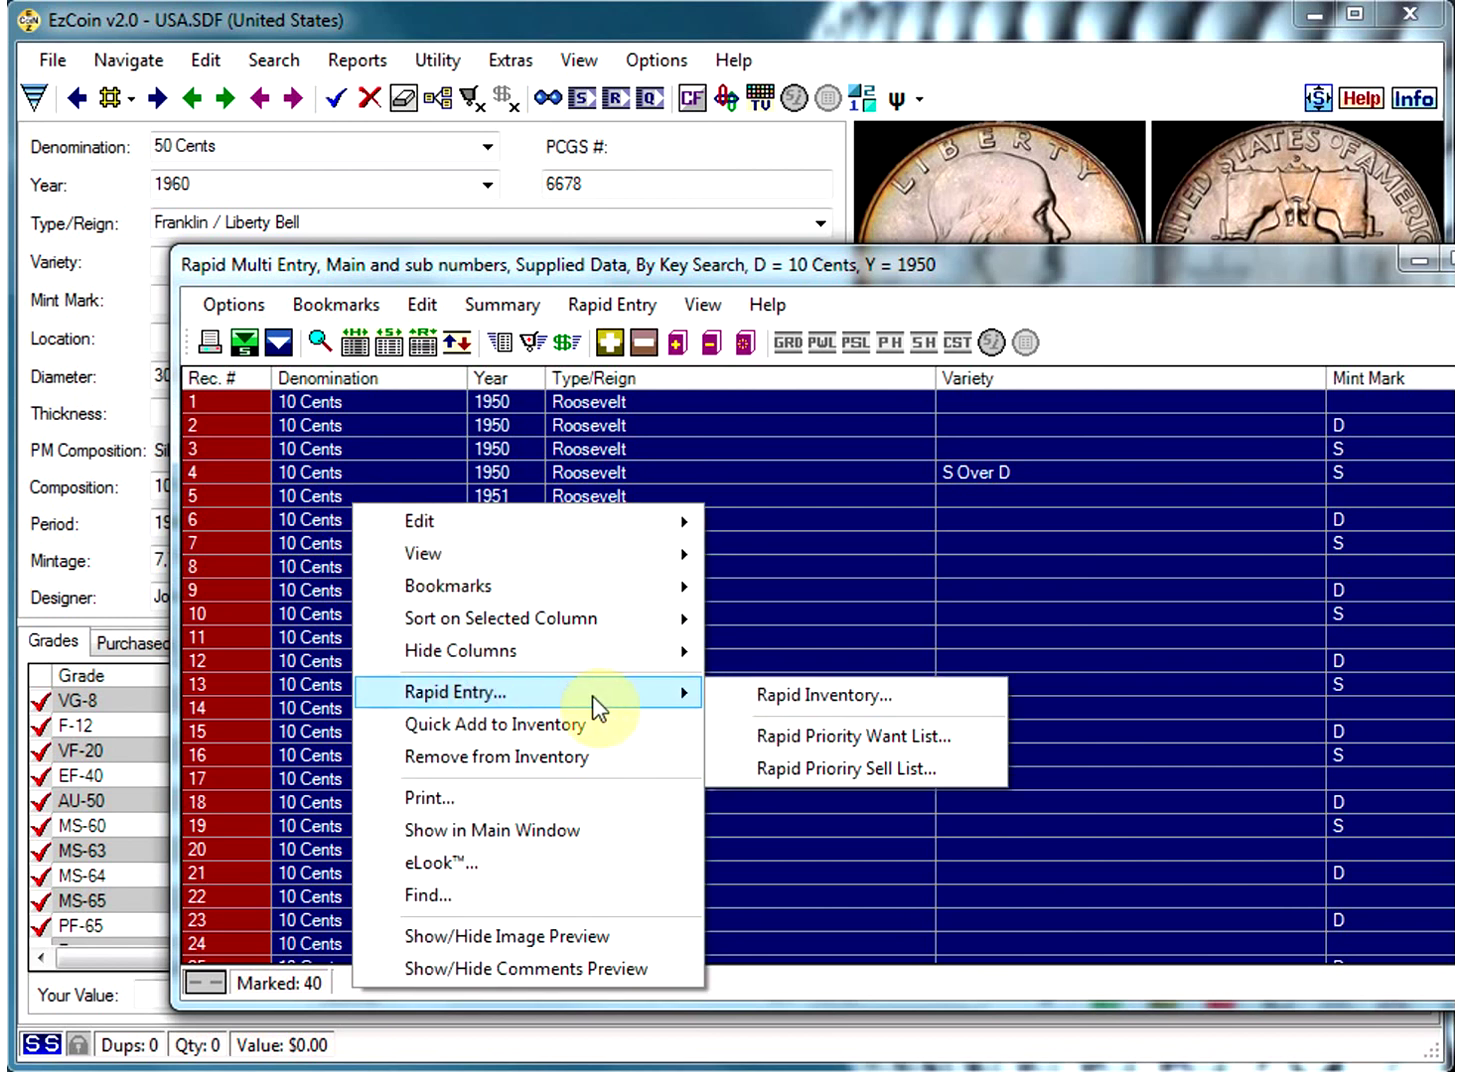
left_click(784, 700)
scroll(633, 715, "down", 6)
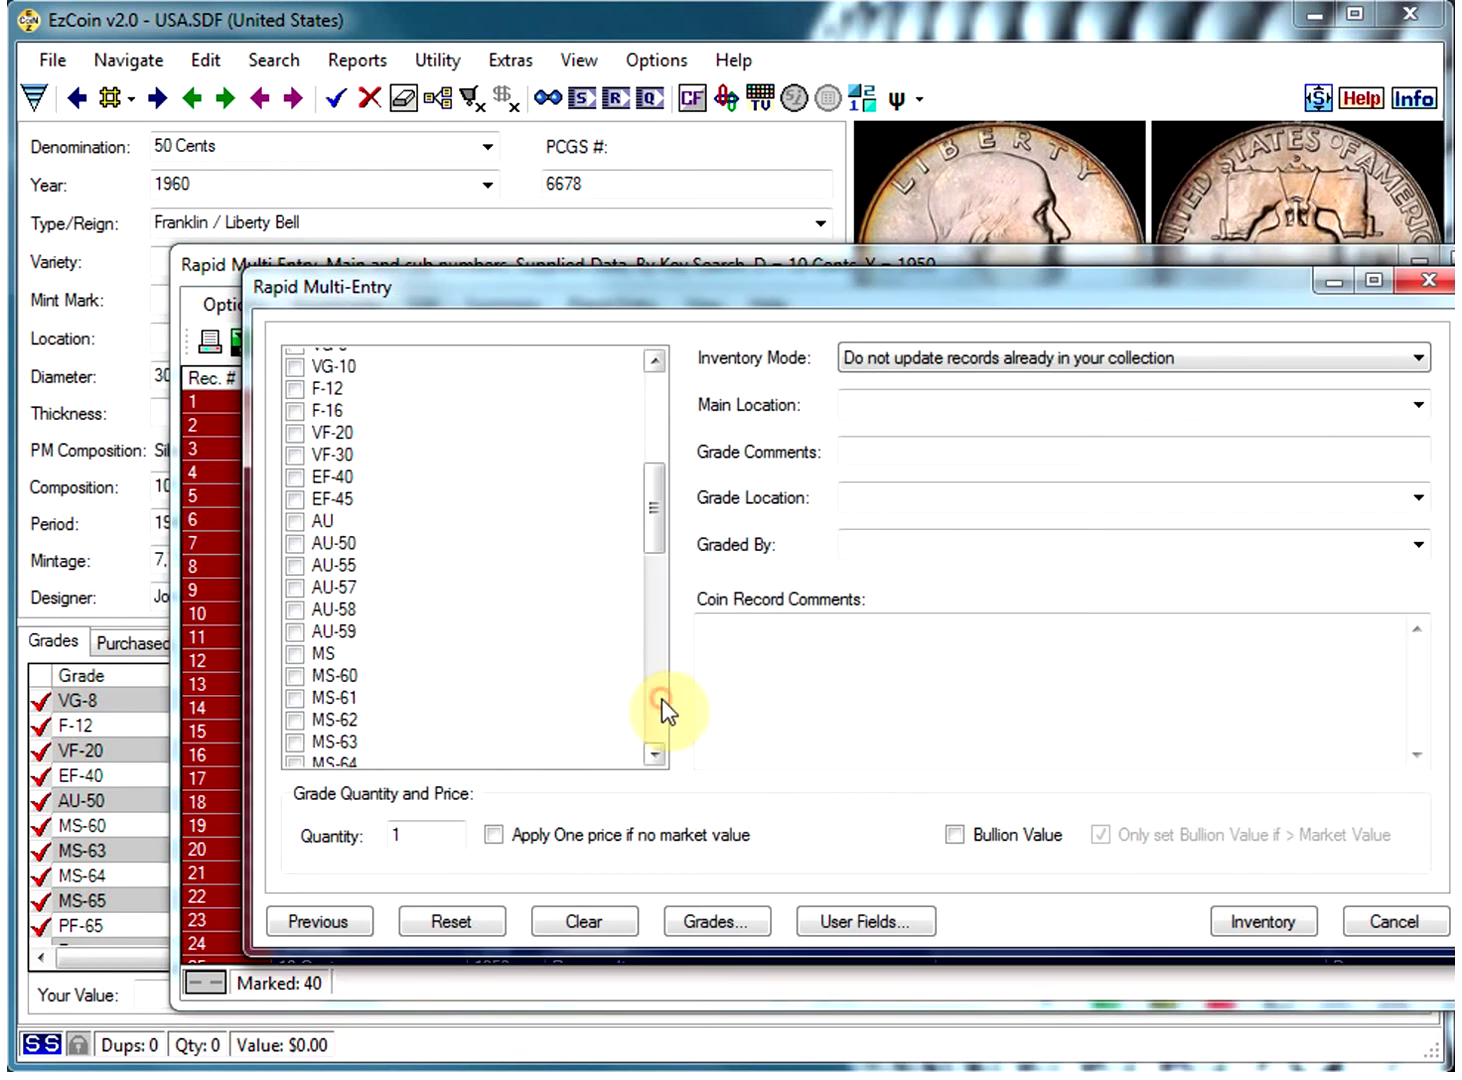
left_click(296, 557)
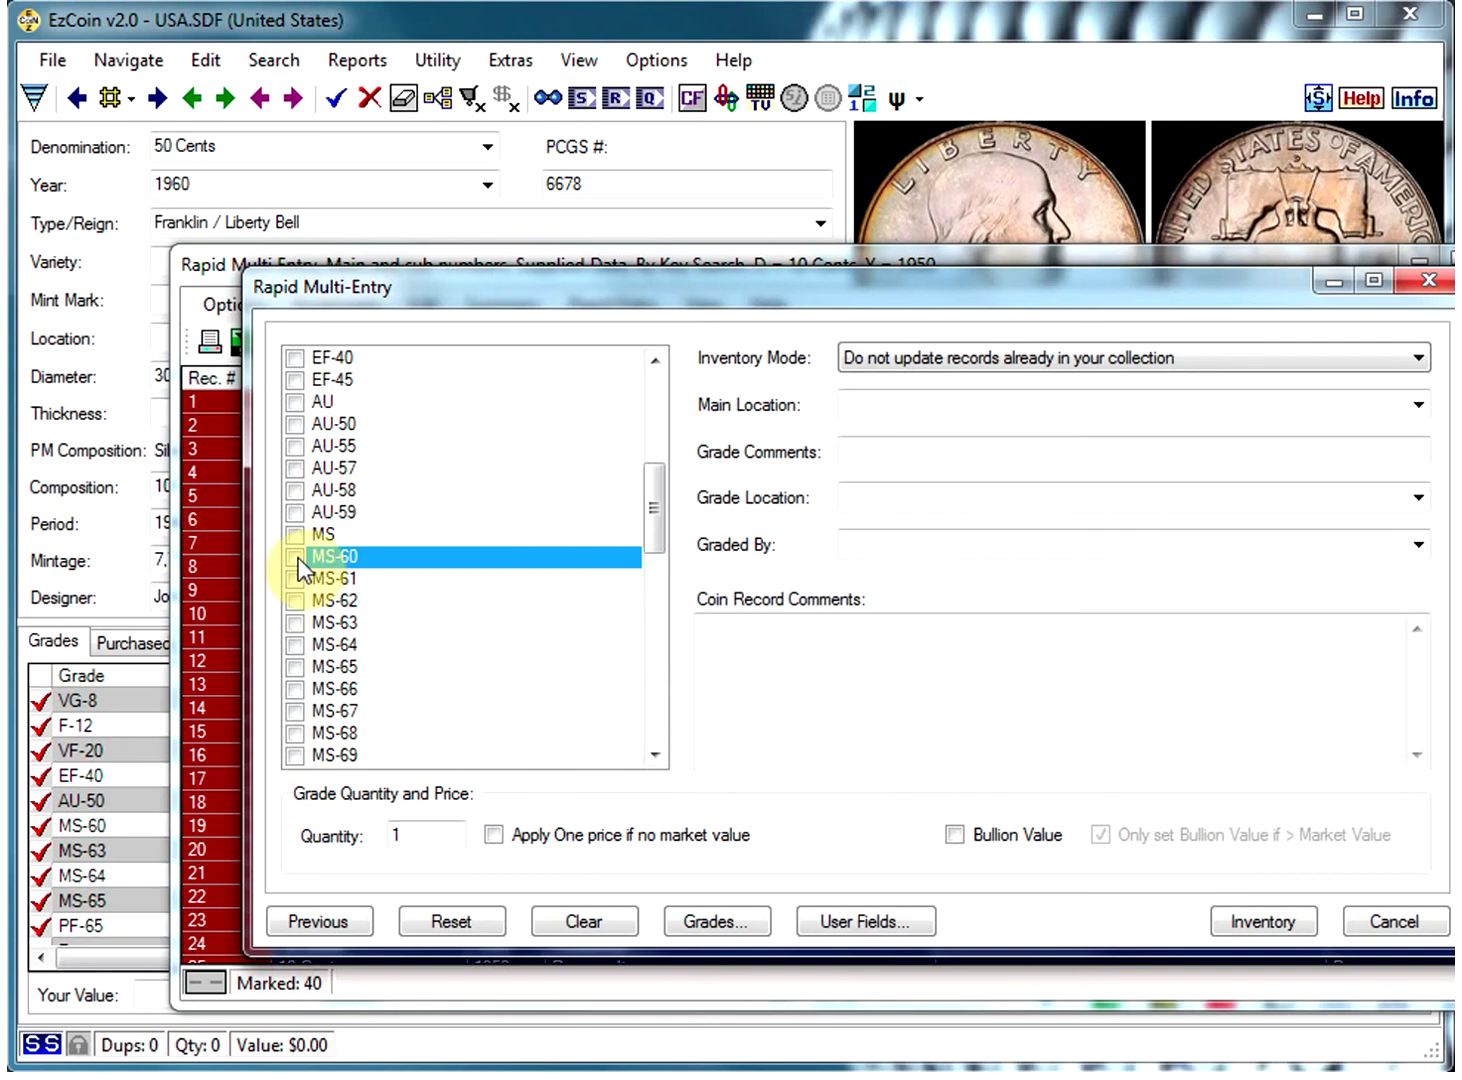
left_click(296, 558)
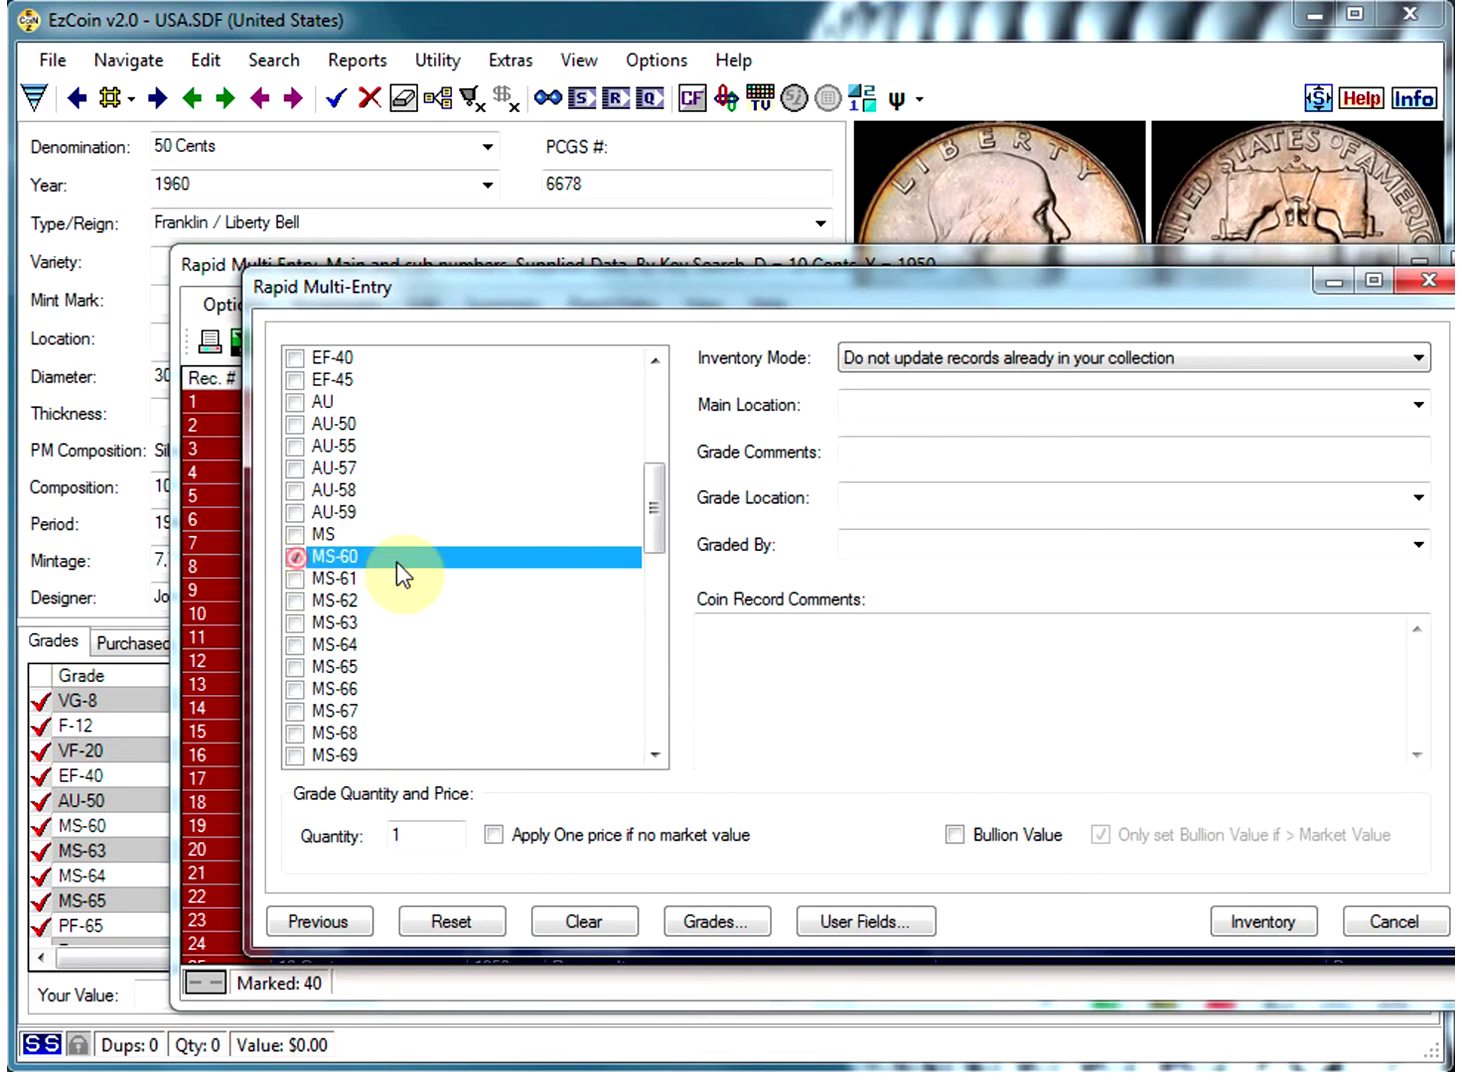
left_click(886, 406)
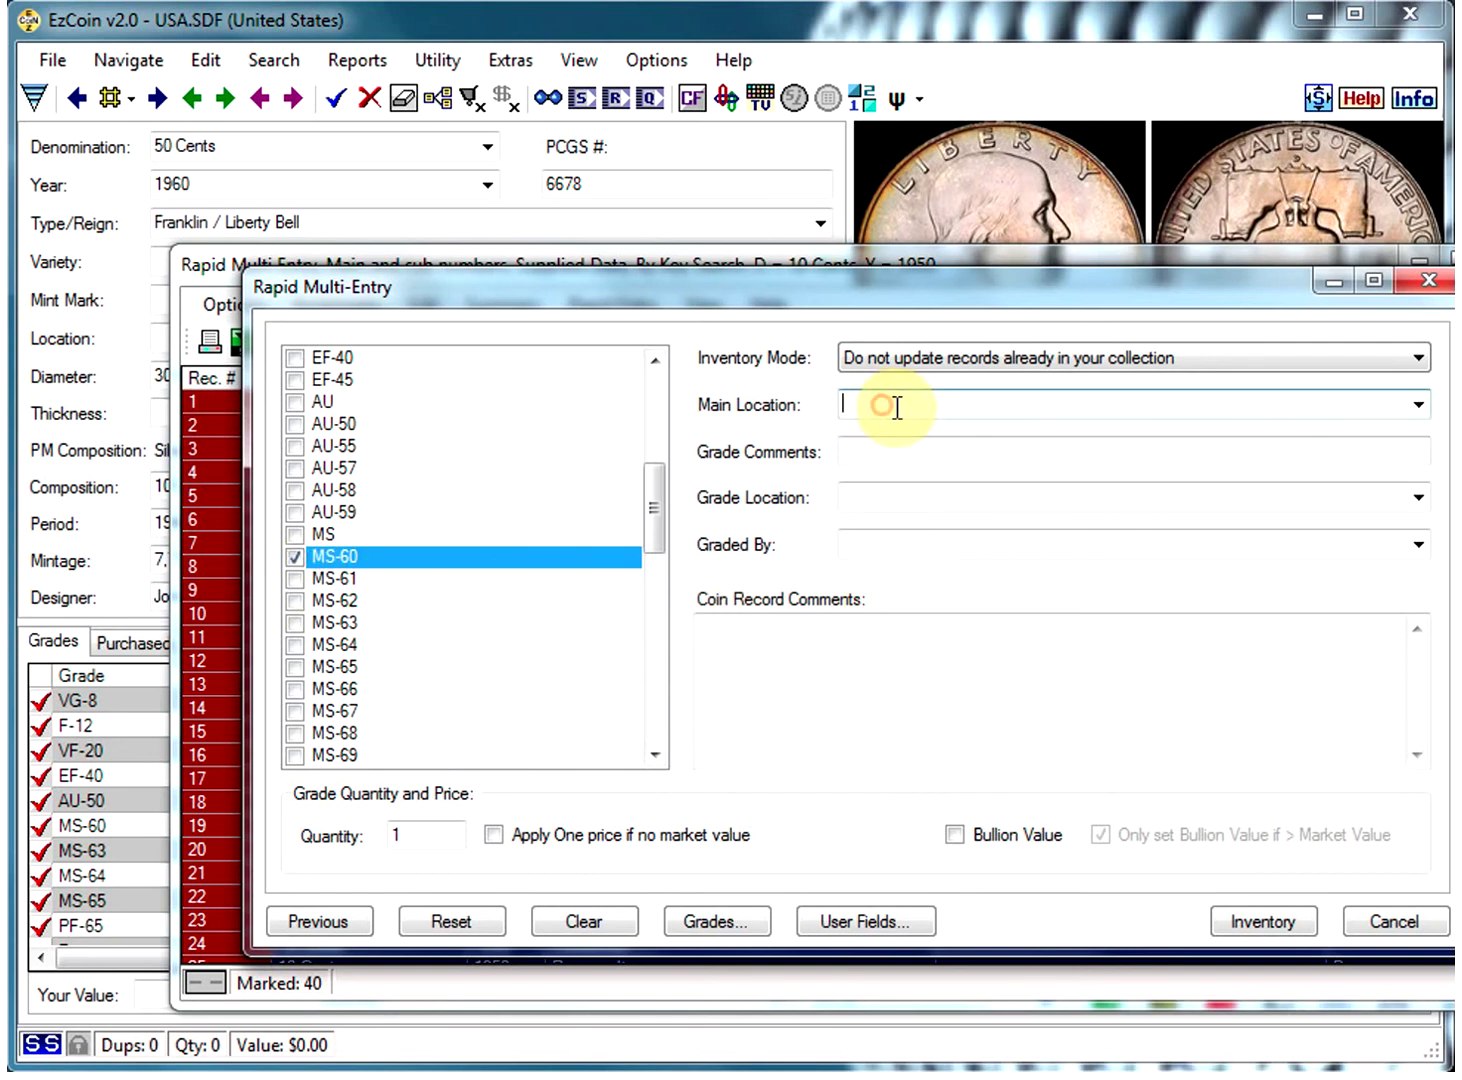
left_click(1414, 405)
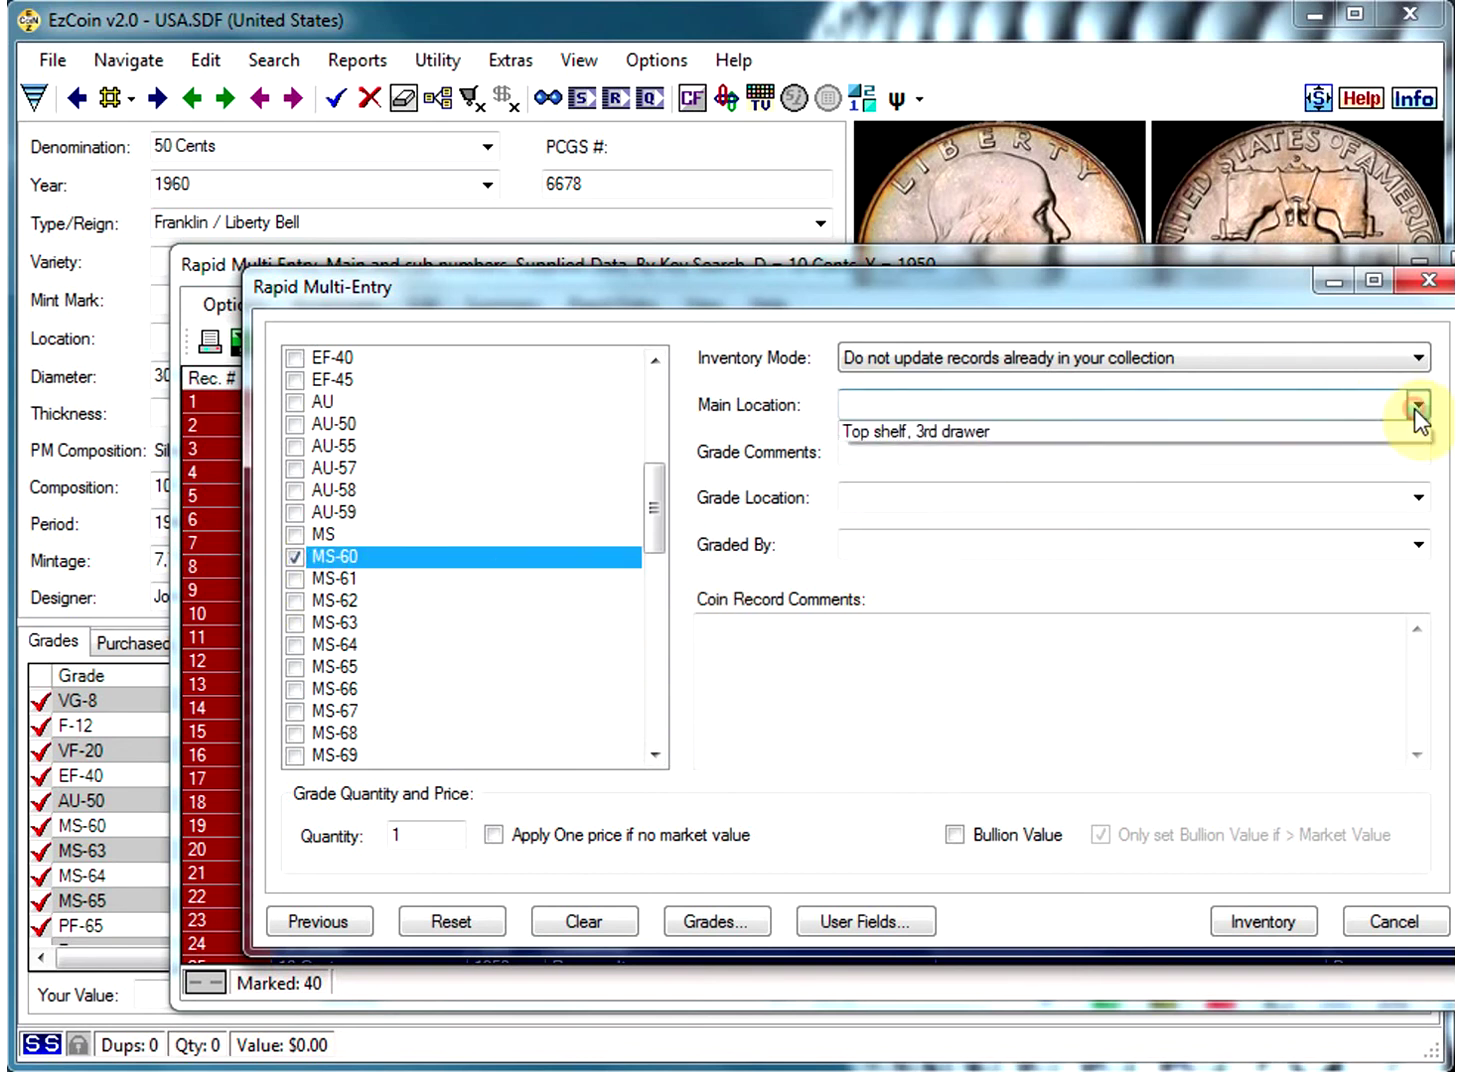
left_click(904, 430)
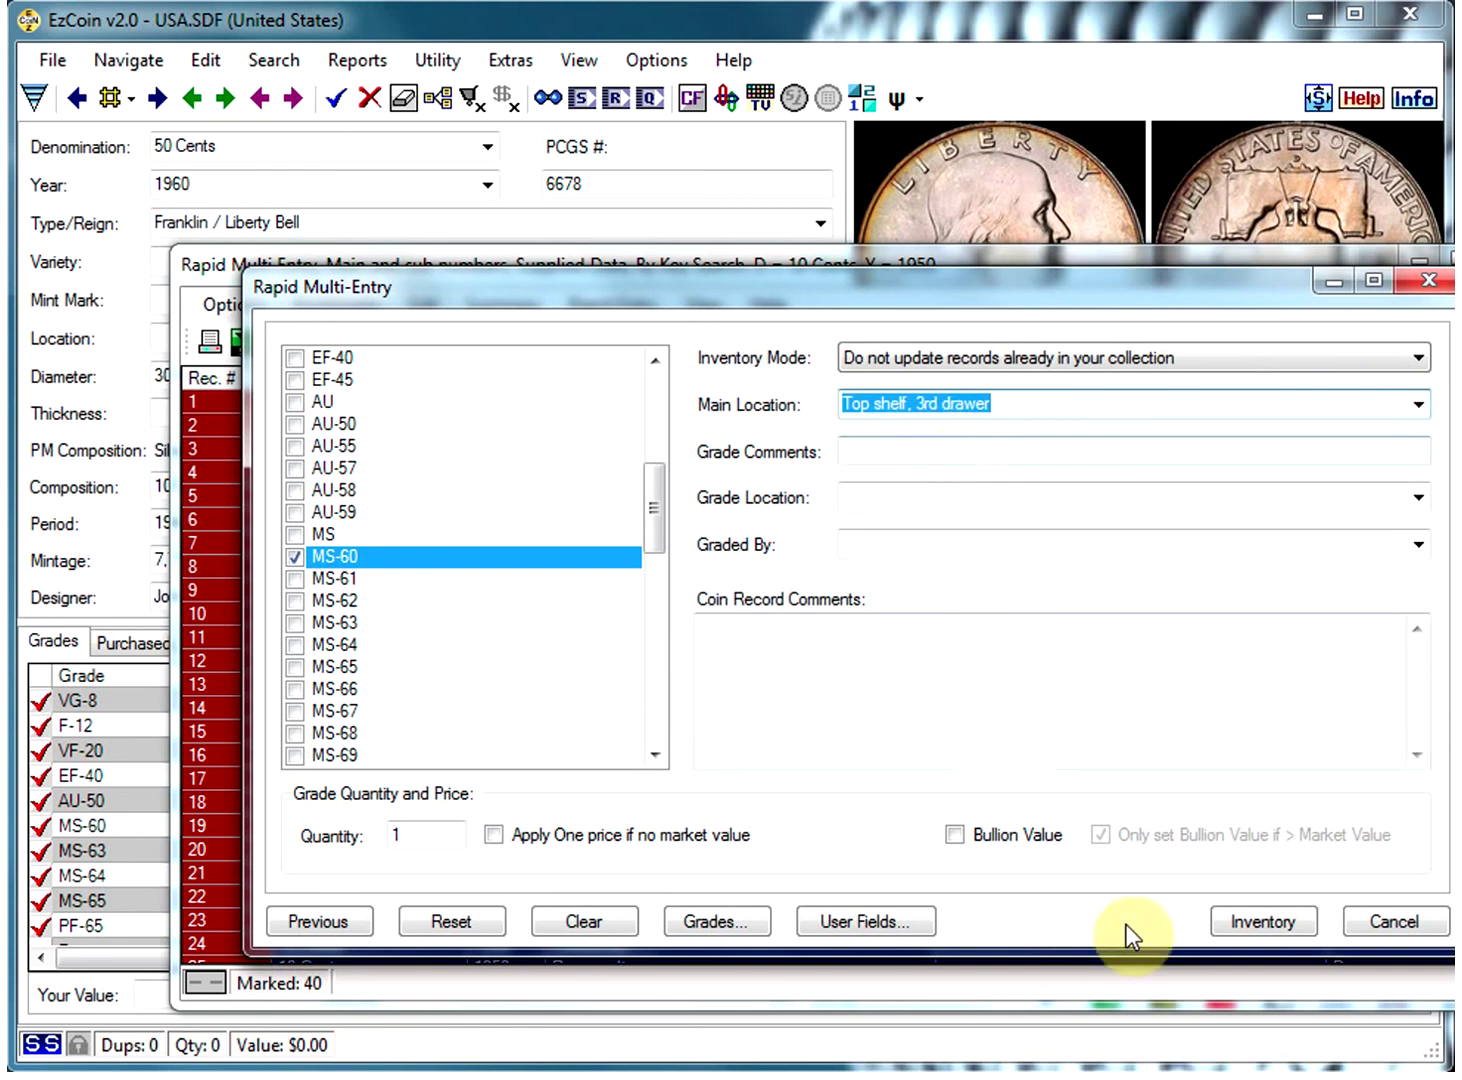
left_click(1281, 924)
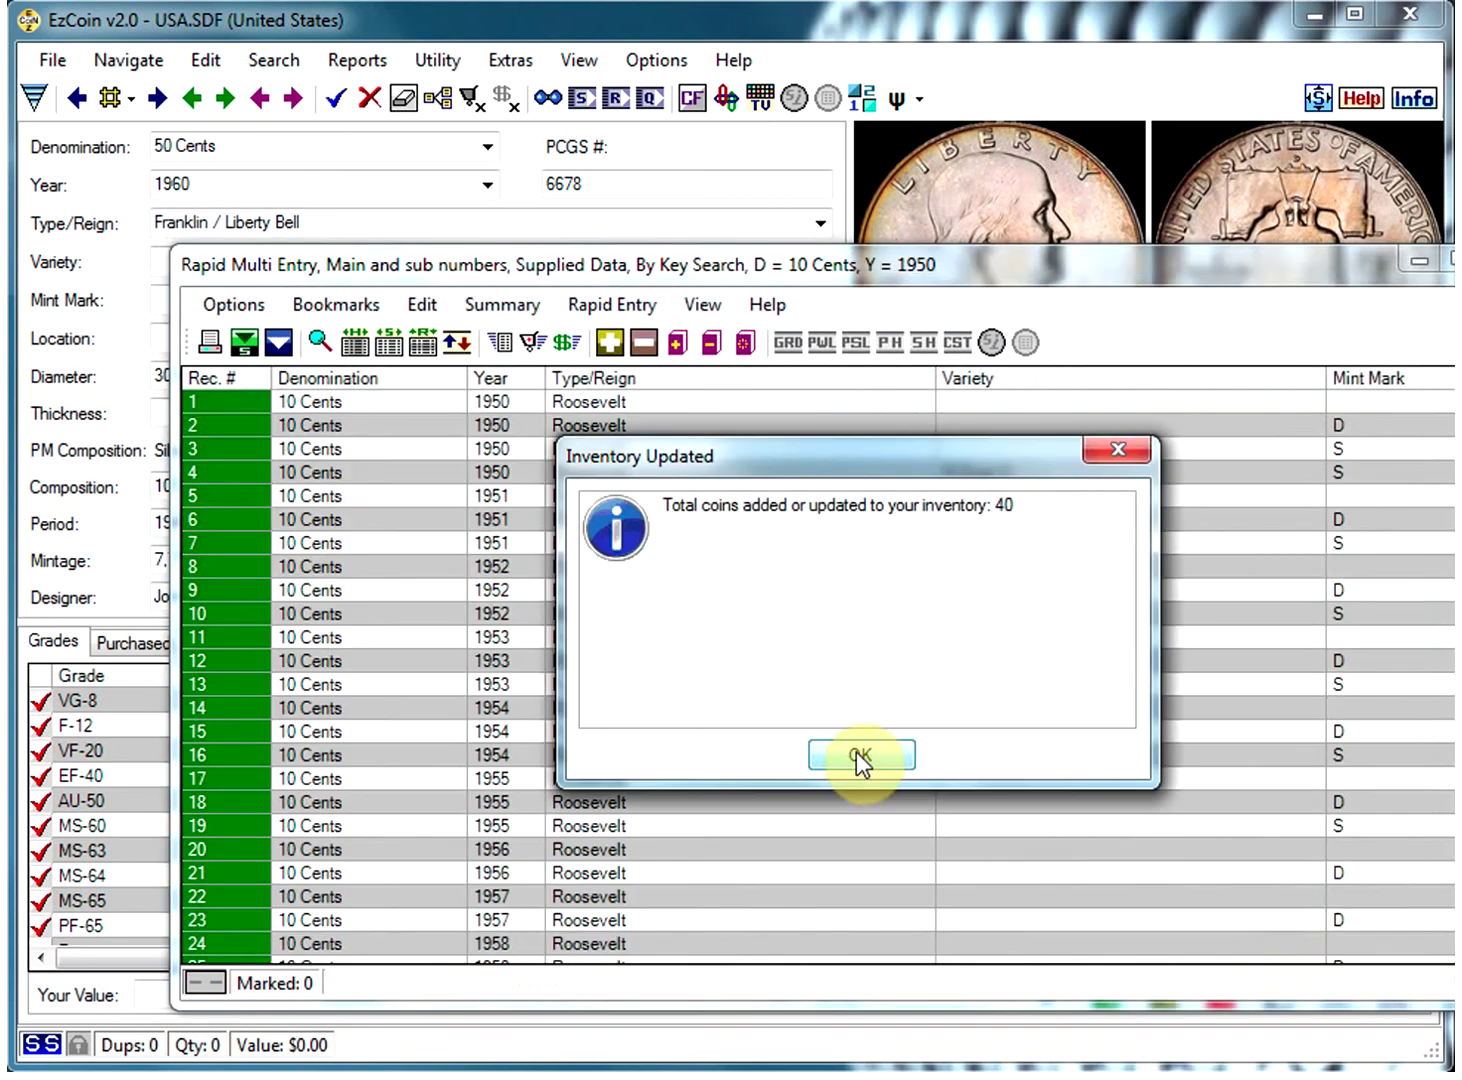
left_click(856, 751)
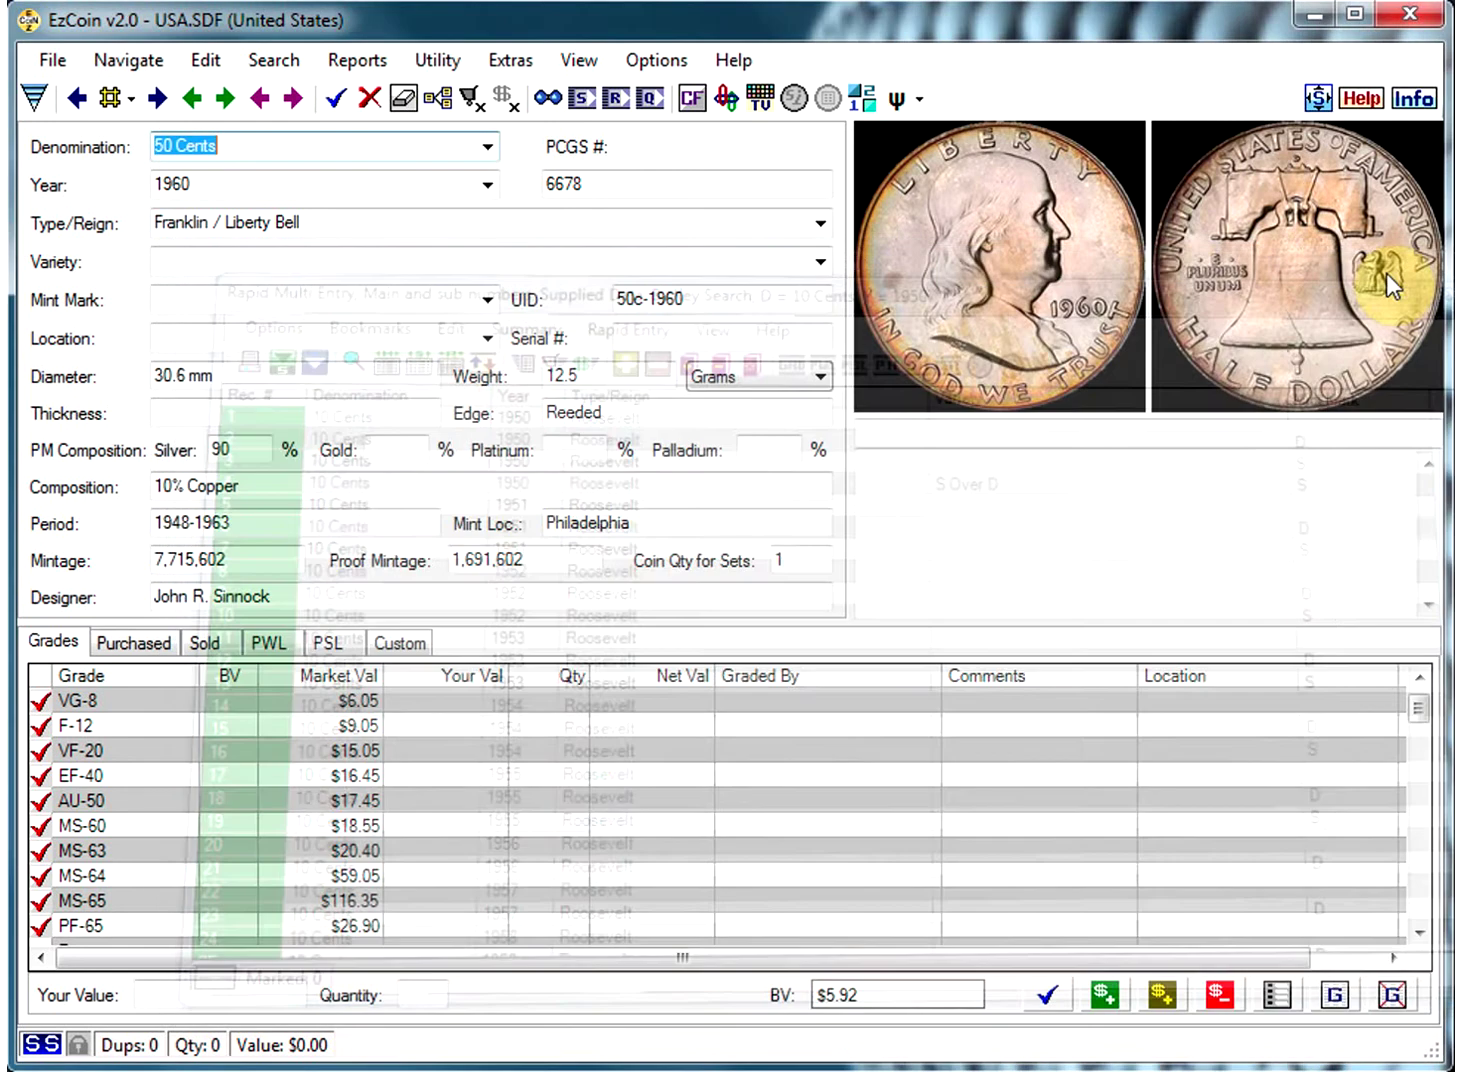
- Run the Quick Stats 1 report on all inventoried data and look through the coins down to the total row
left_click(653, 97)
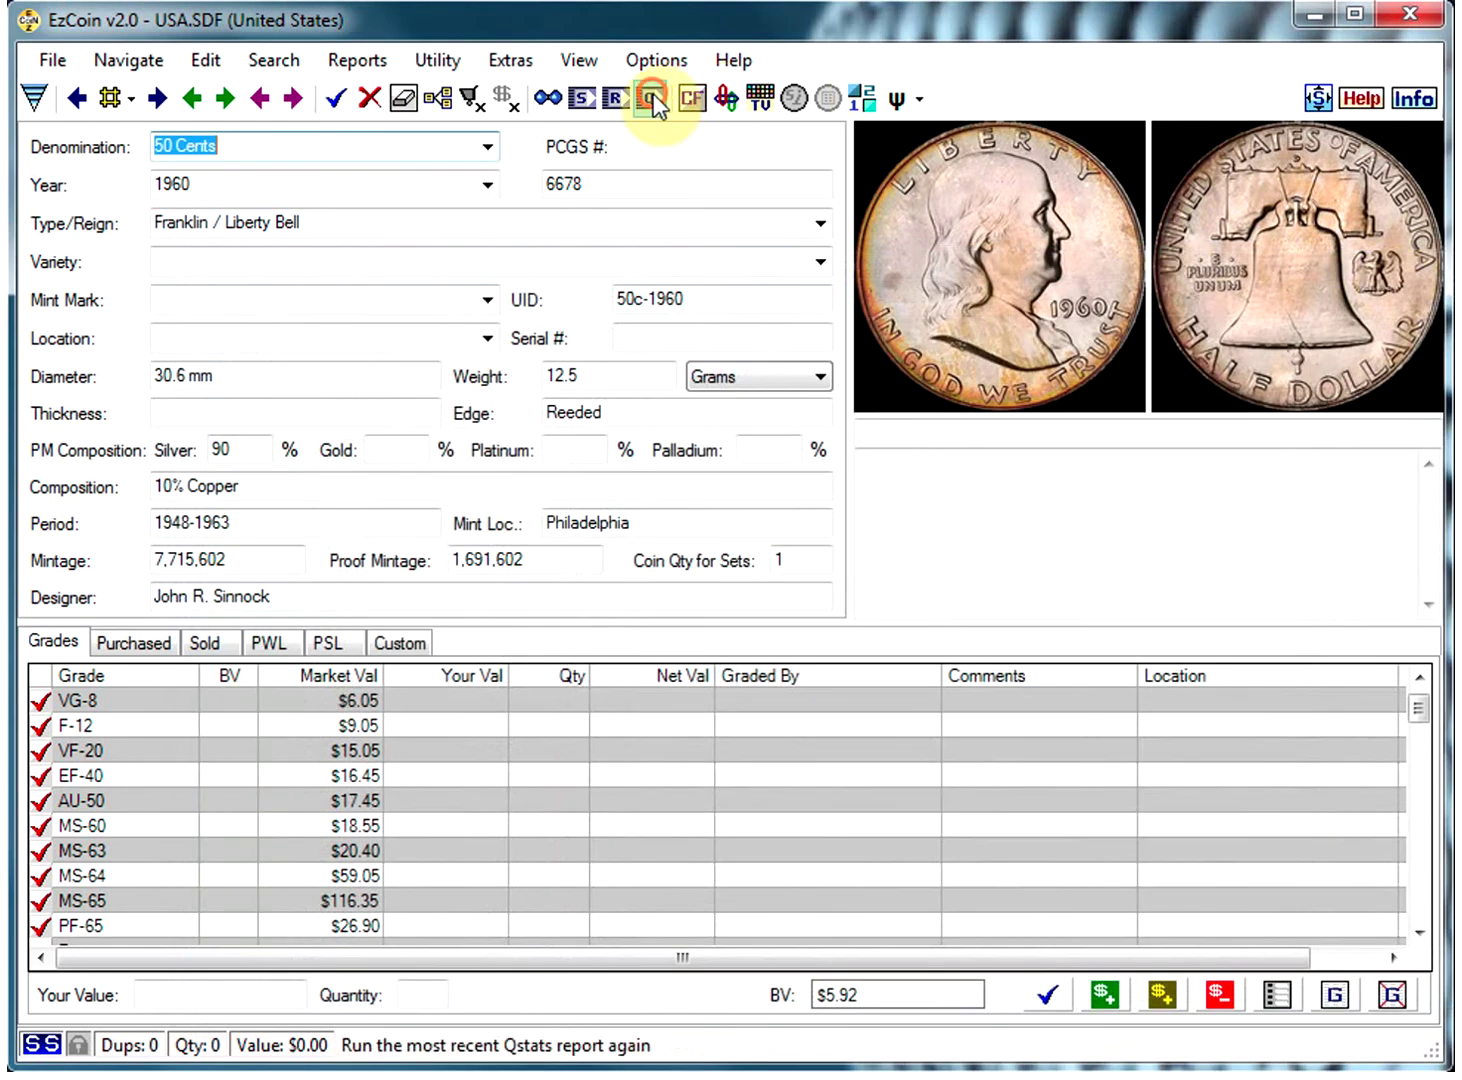
left_click(962, 864)
left_click(1108, 866)
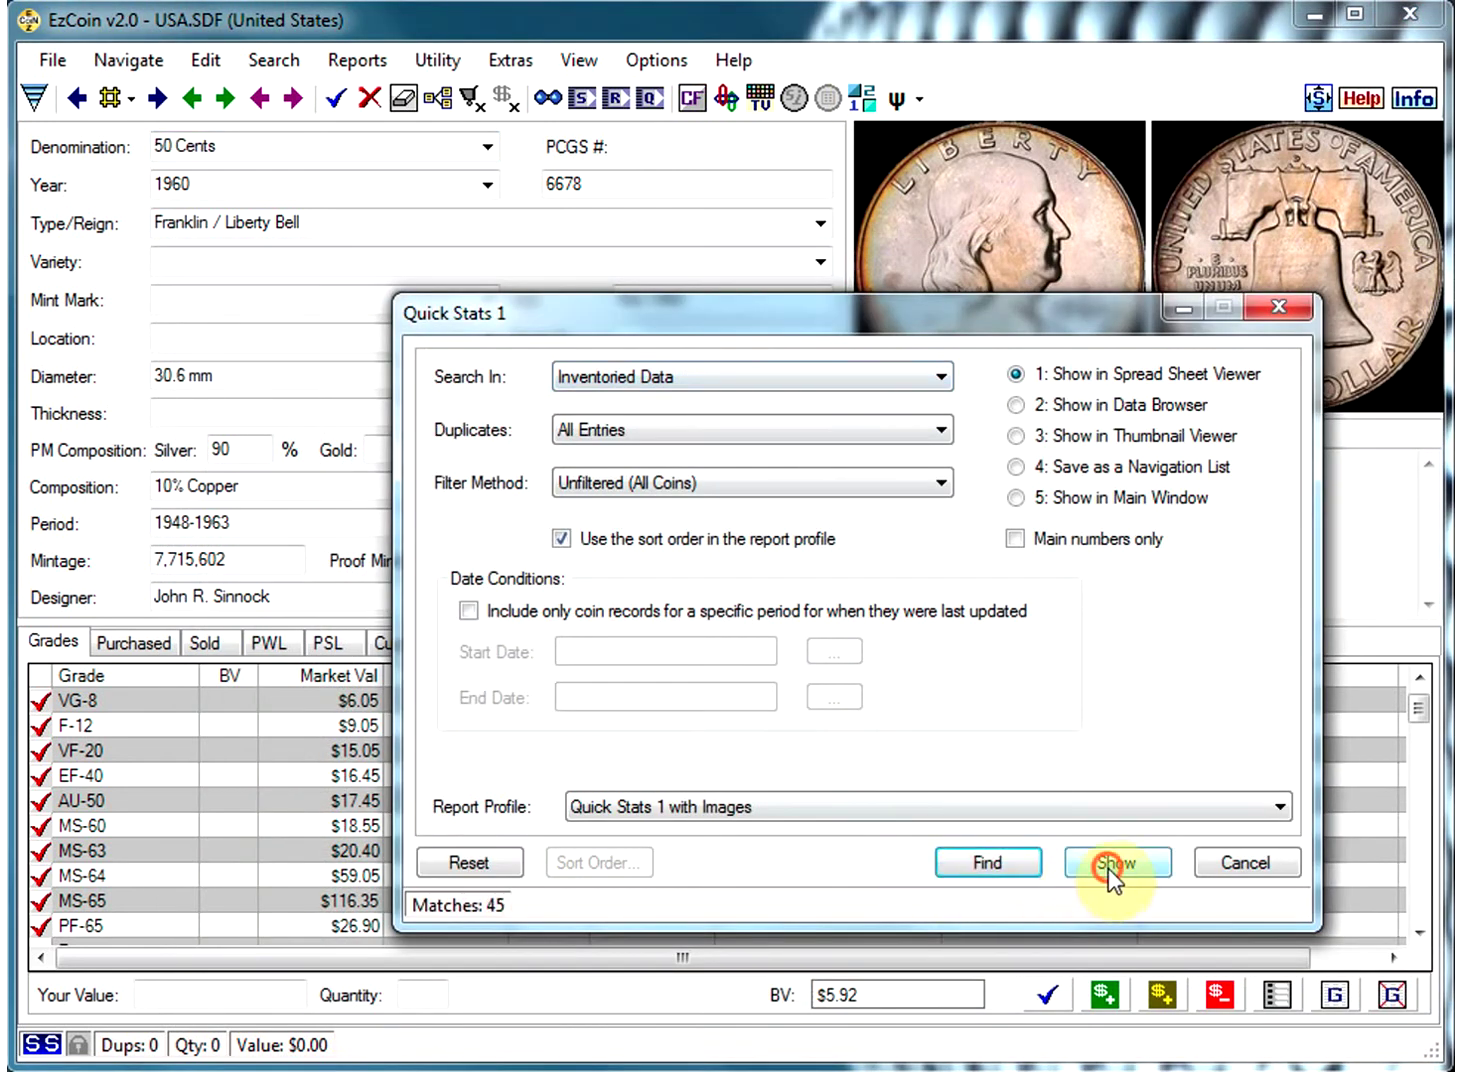
left_click_drag(581, 258, 440, 186)
scroll(590, 598, "down", 6)
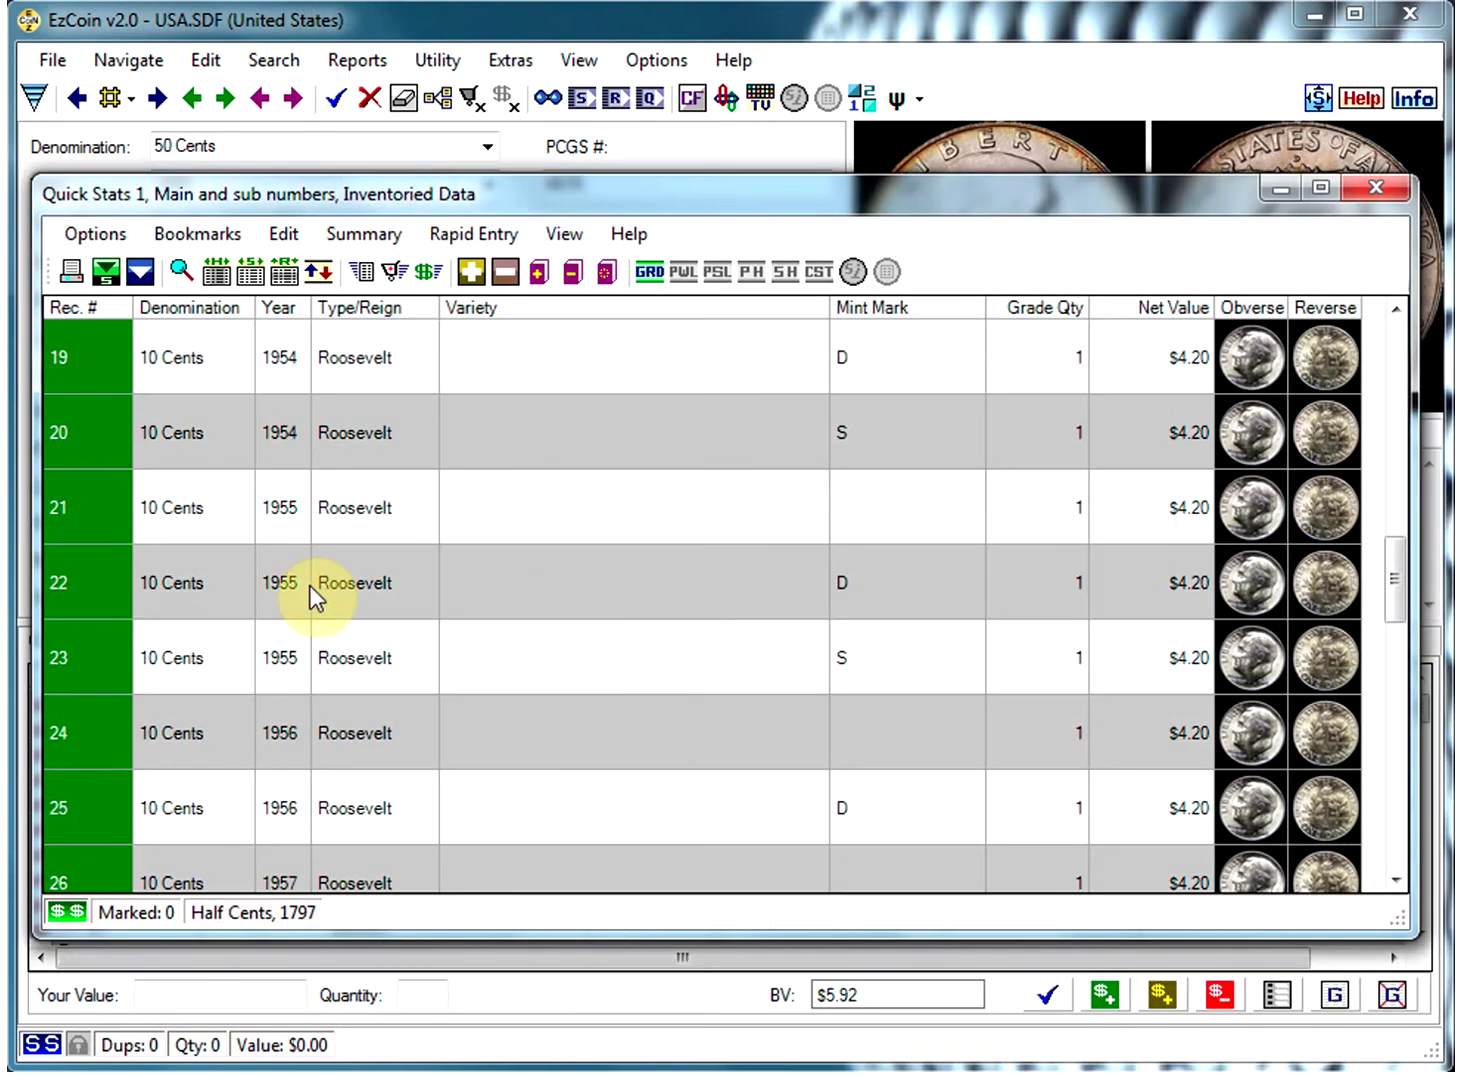
scroll(309, 585, "down", 7)
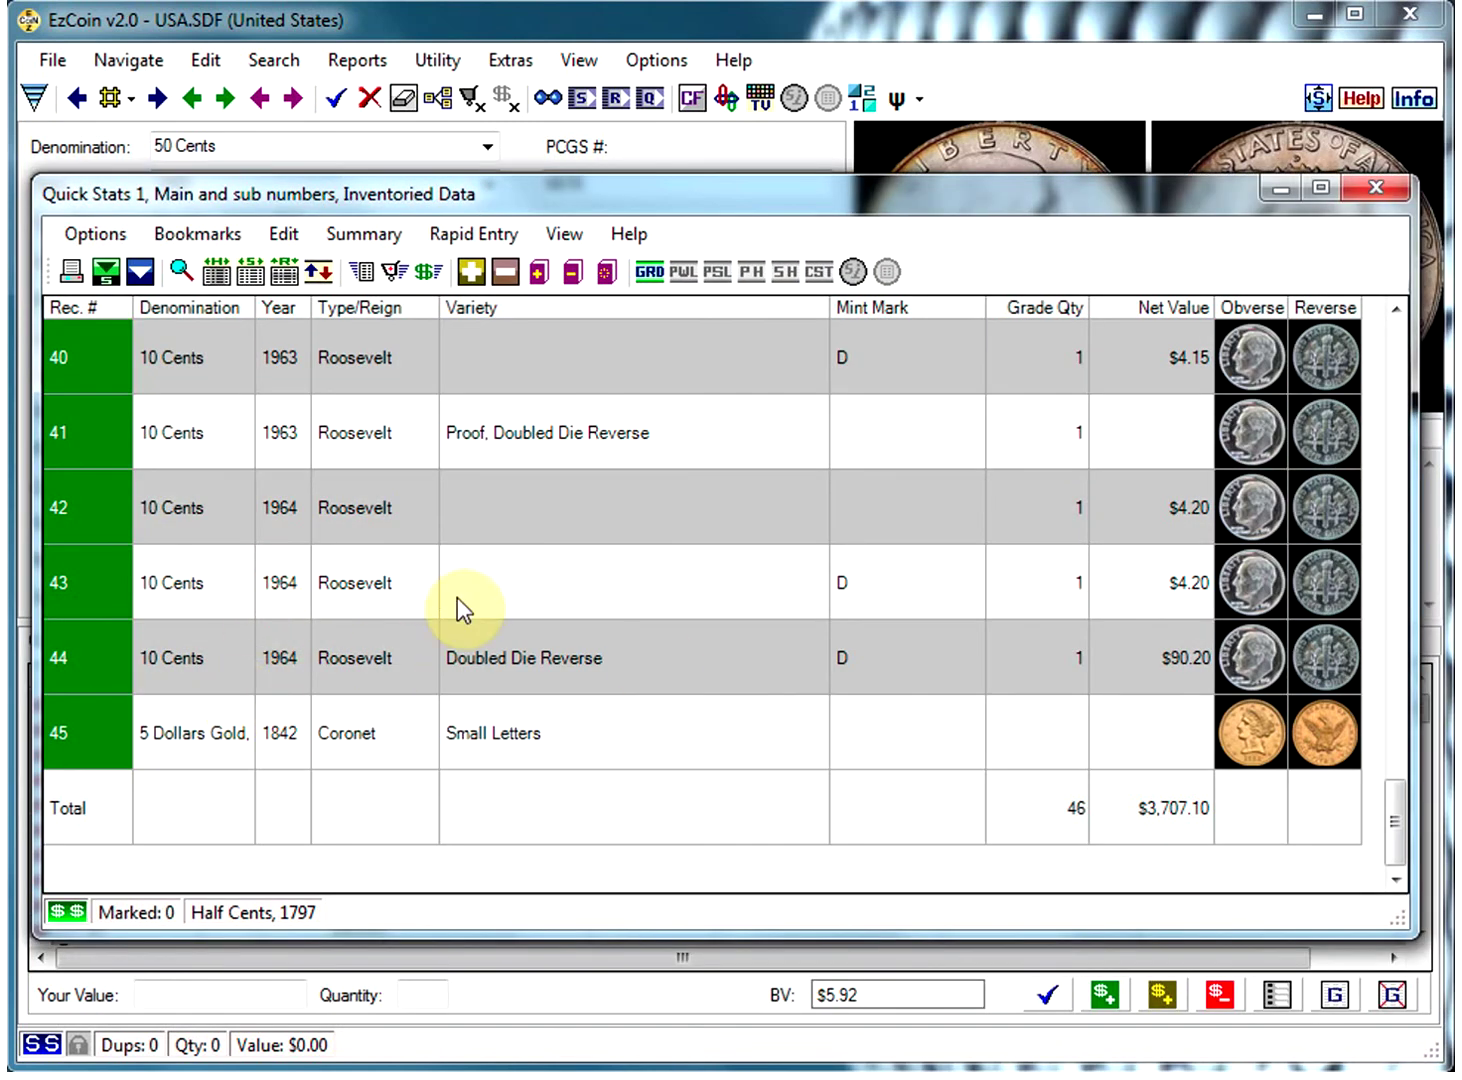
scroll(462, 612, "up", 2)
scroll(528, 652, "down", 2)
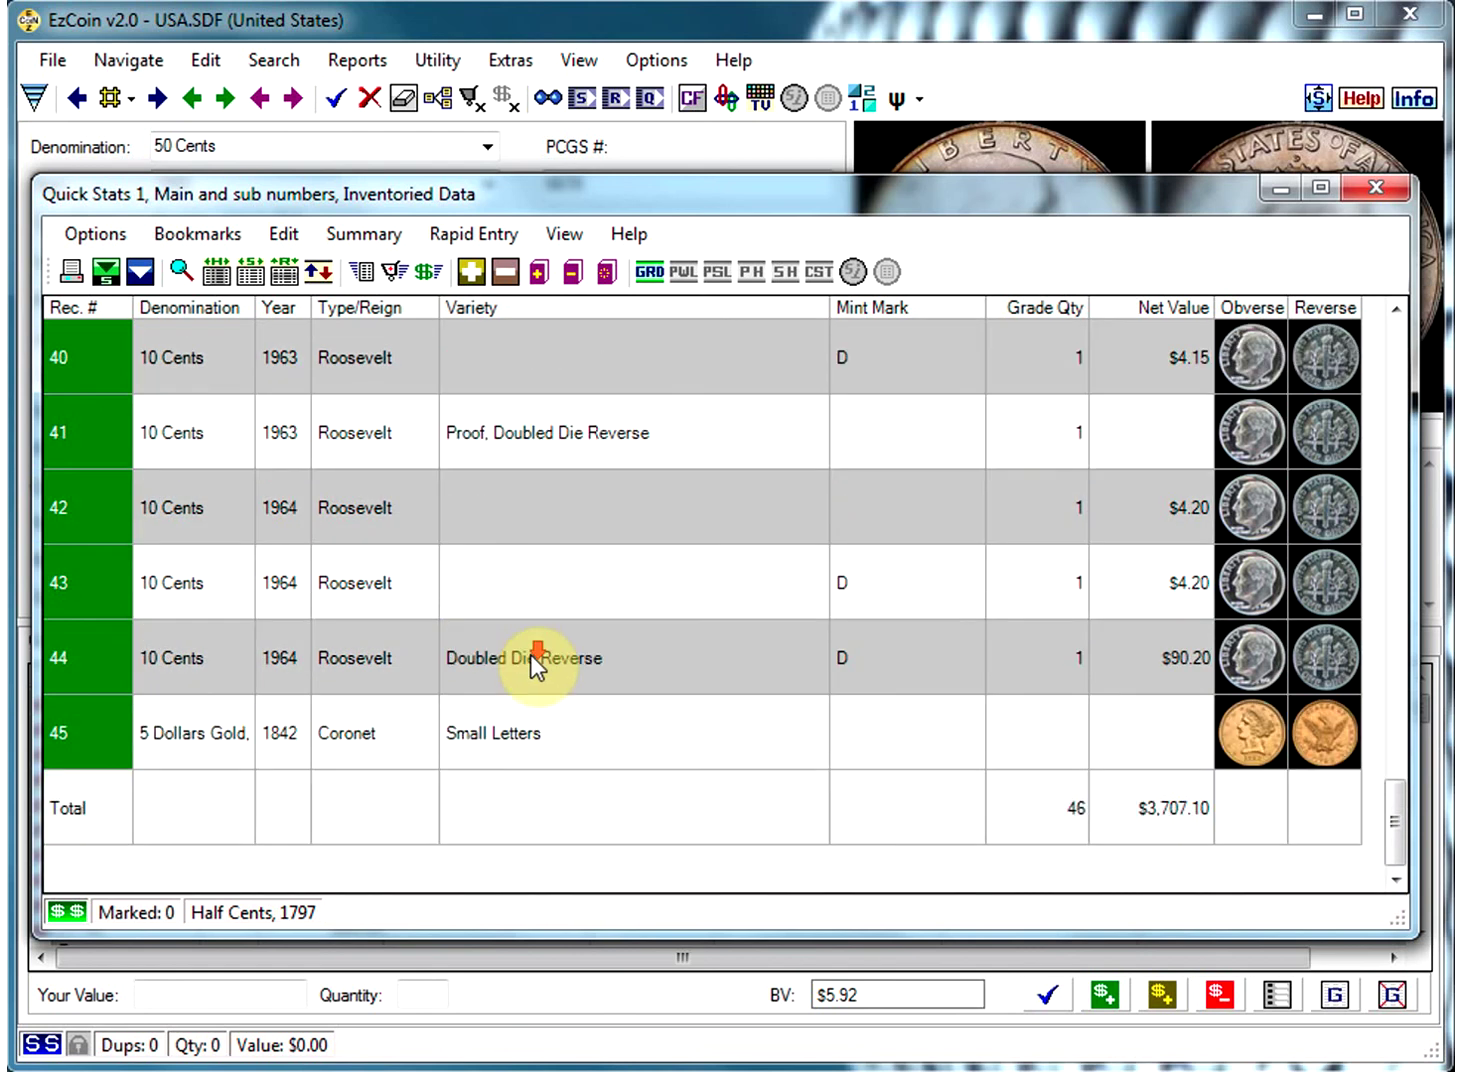
left_click(219, 670)
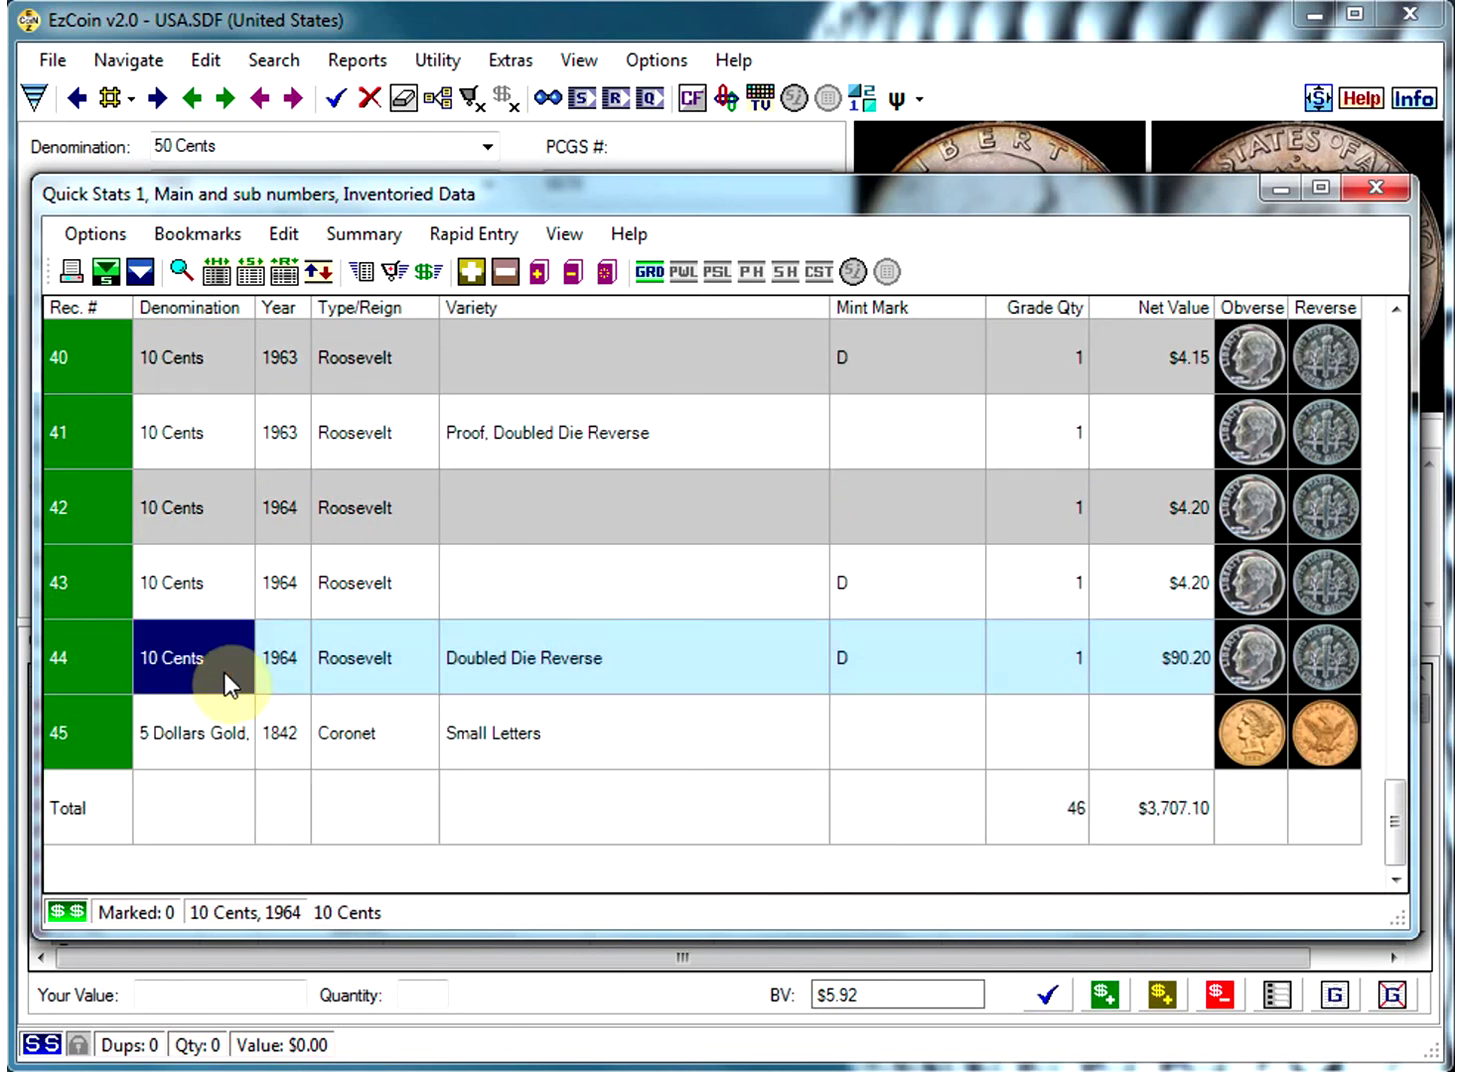
right_click(220, 670)
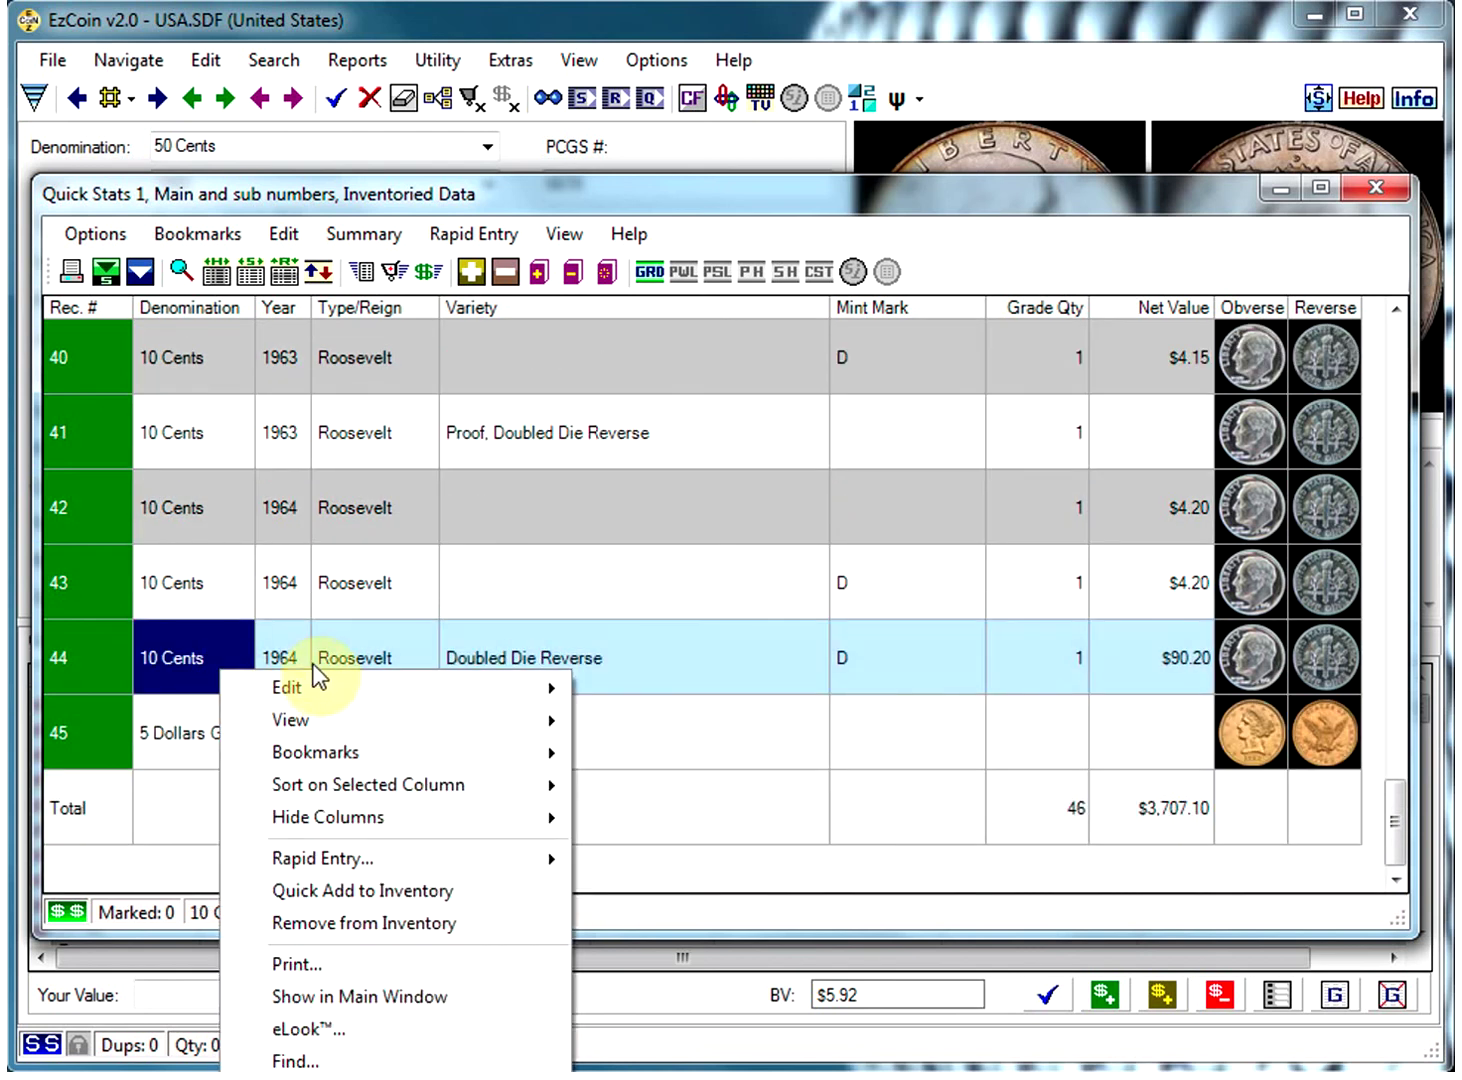
left_click_drag(474, 198, 465, 131)
right_click(455, 239)
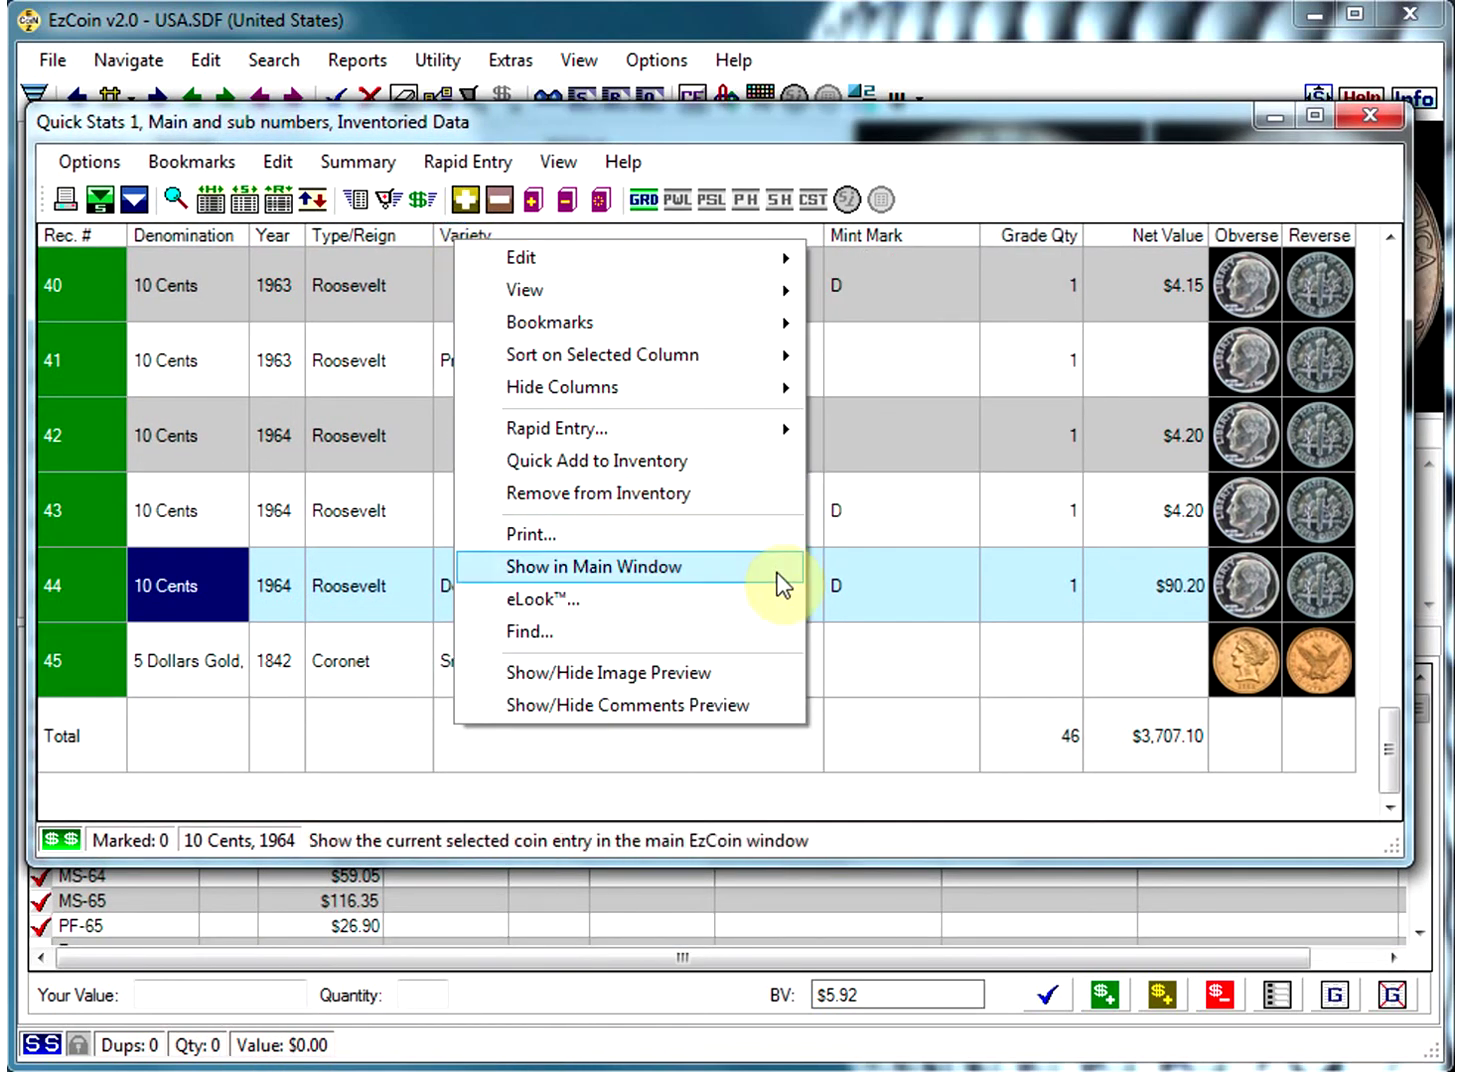
left_click(916, 595)
- Remove all 10 Cents Roosevelt coins from 1950 to 1964 from the inventory and close the report
left_click(171, 597)
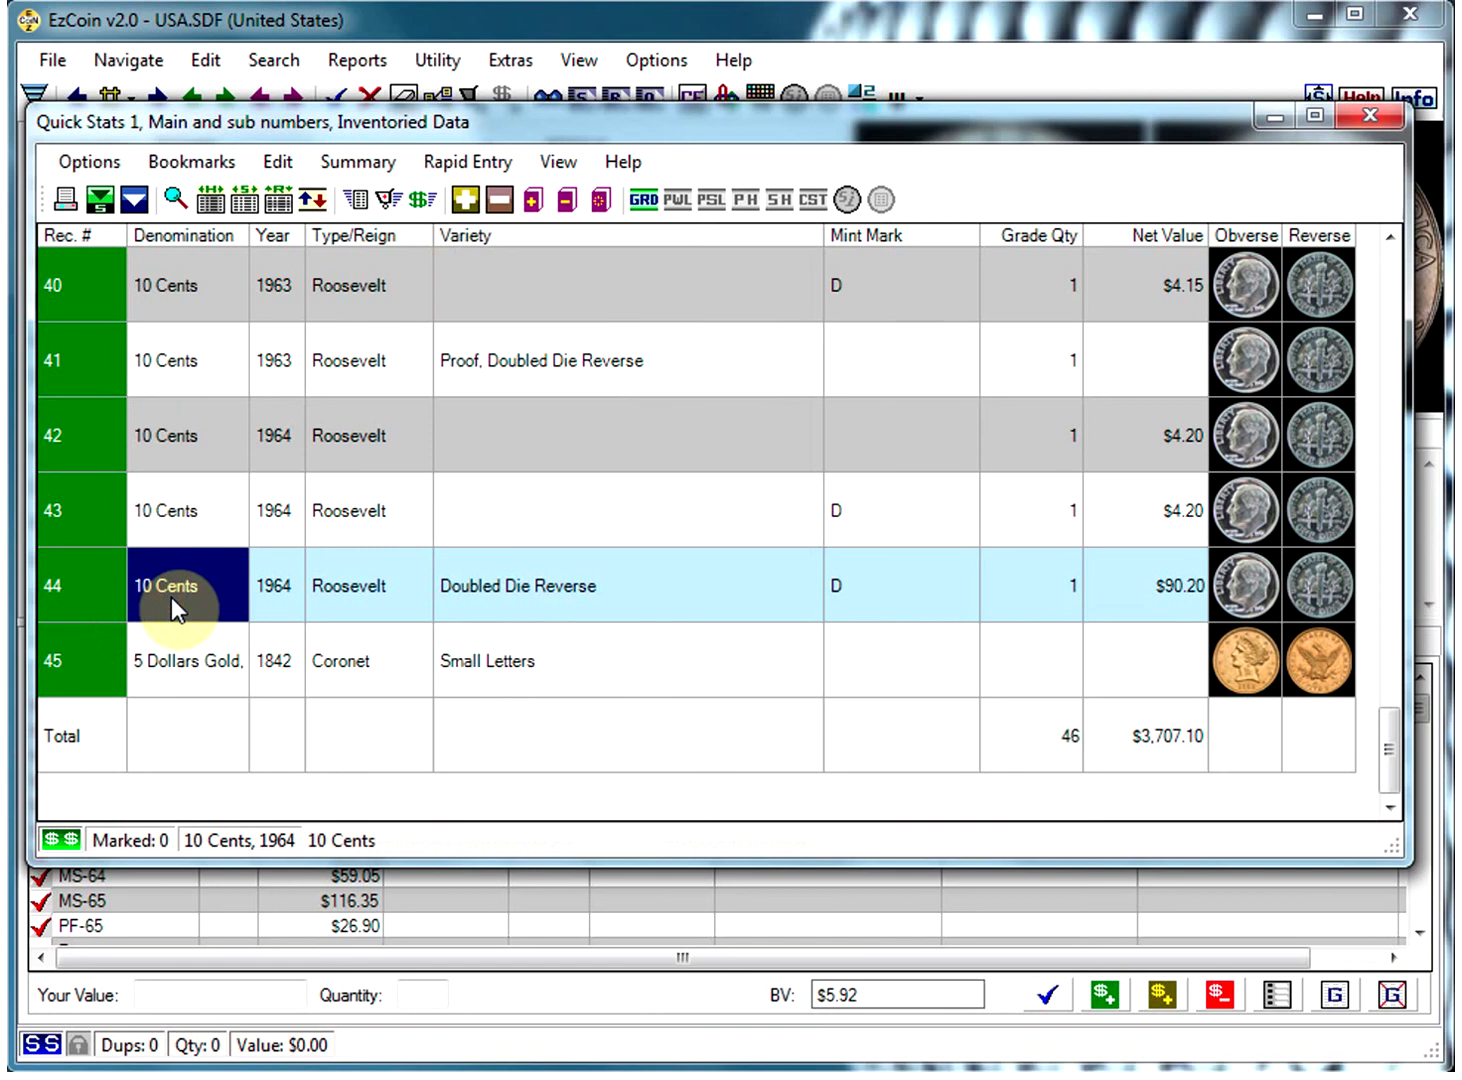
scroll(171, 597, "up", 13)
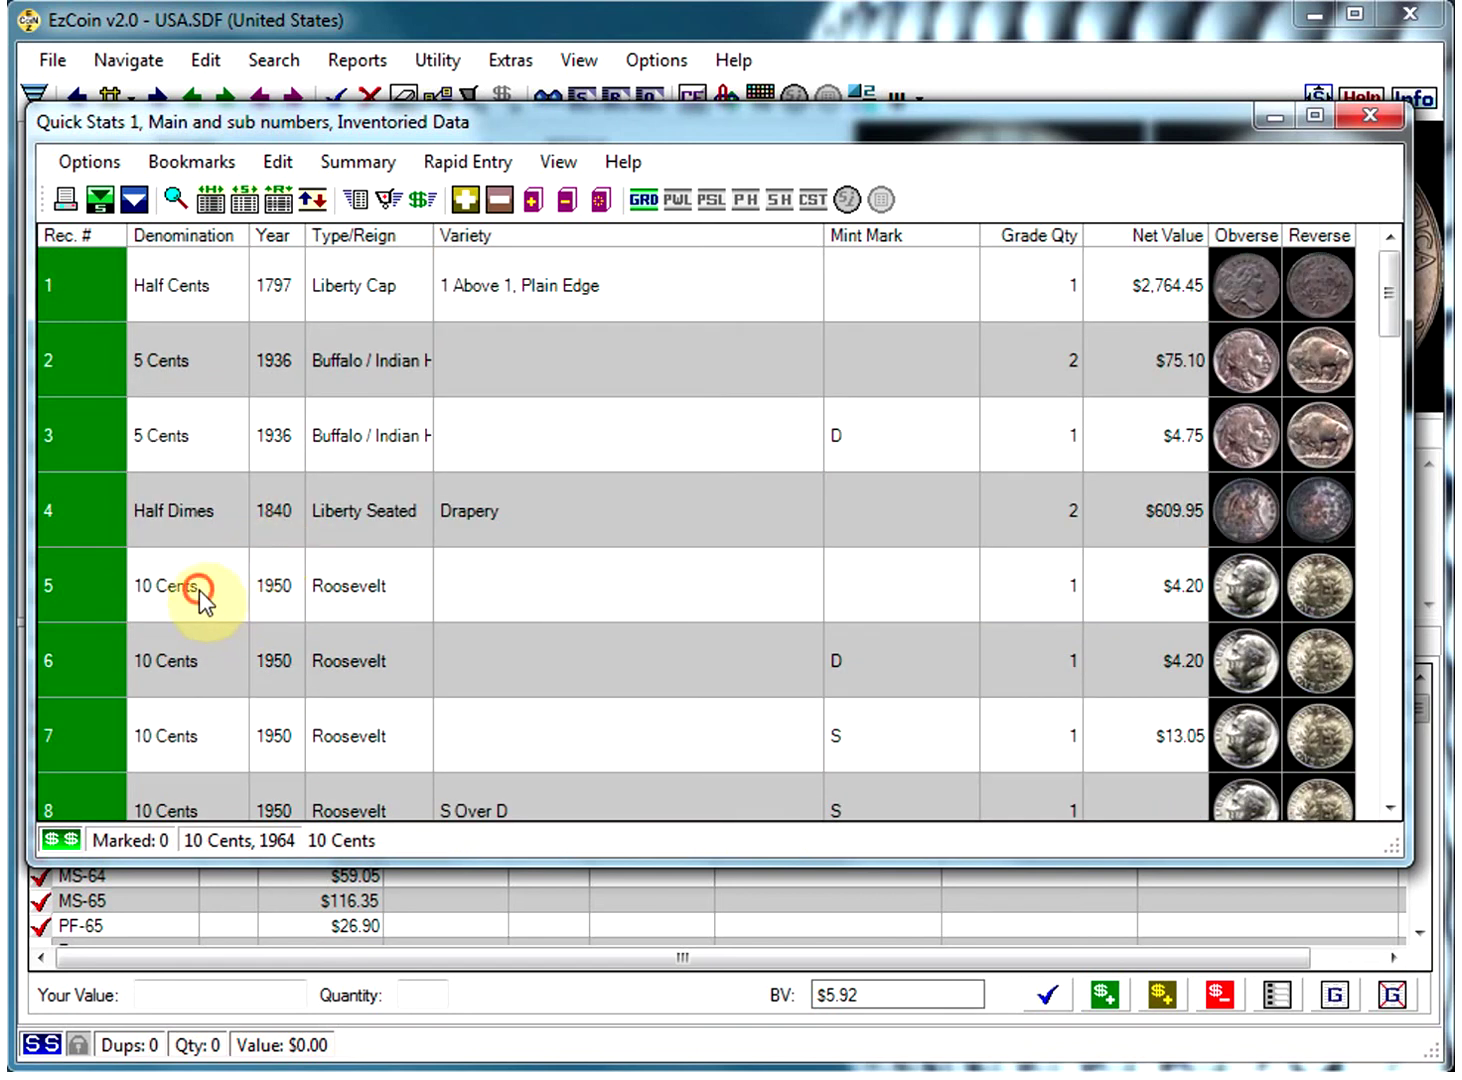
double_click(200, 594)
right_click(202, 580)
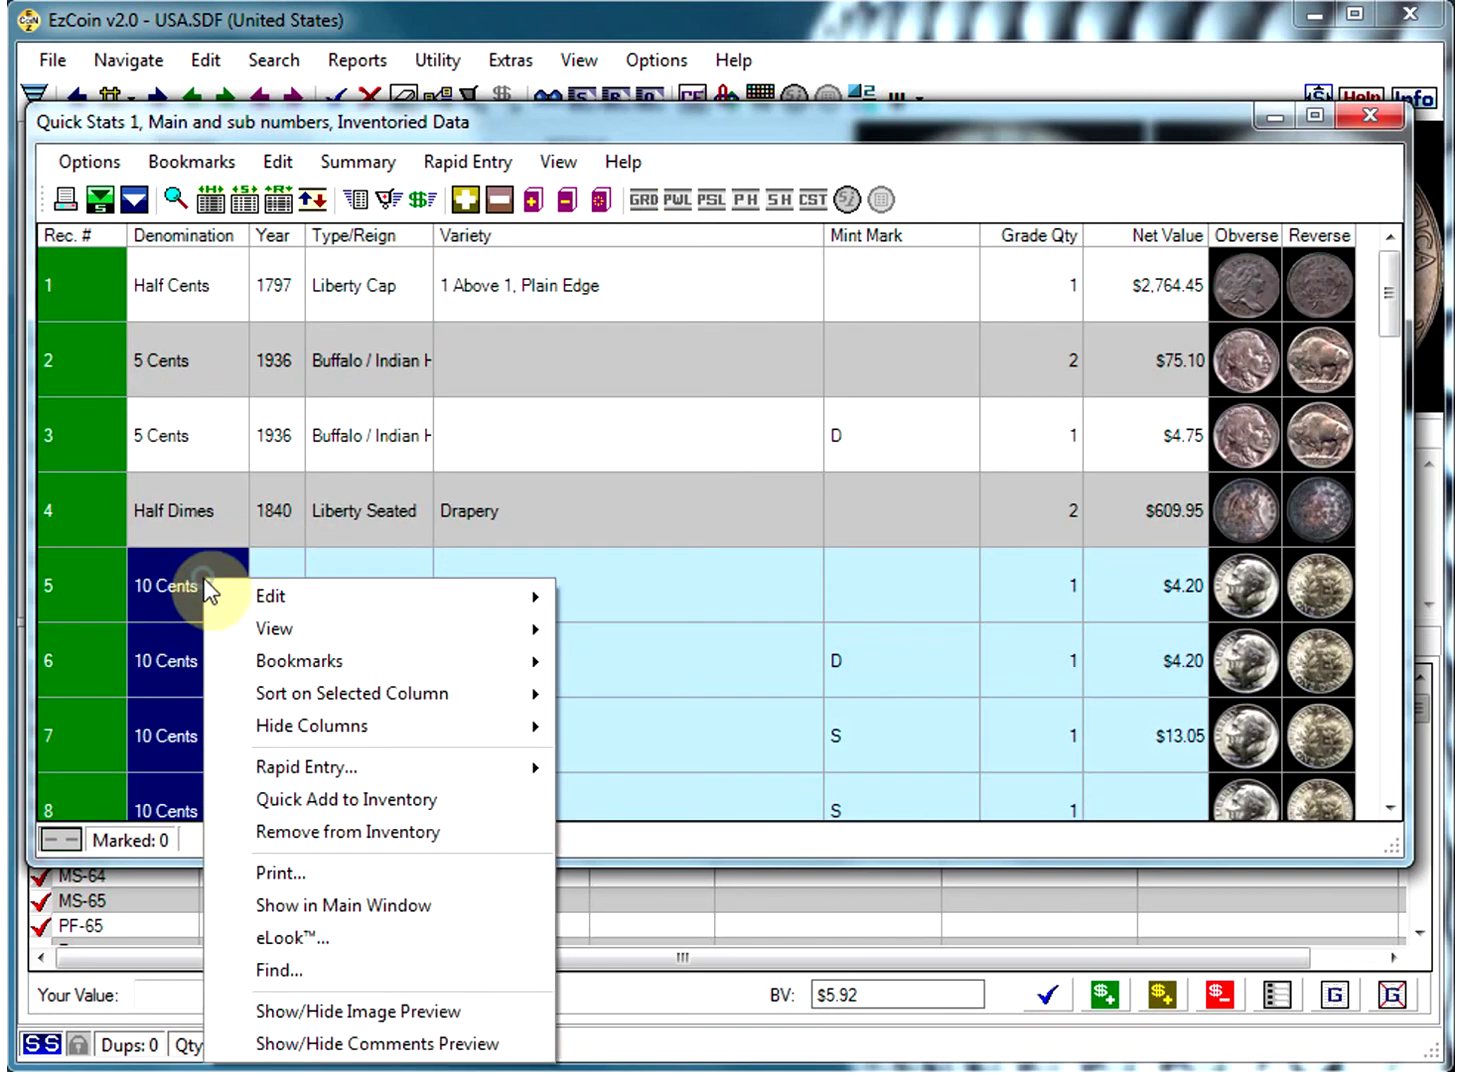
left_click(340, 833)
left_click(640, 753)
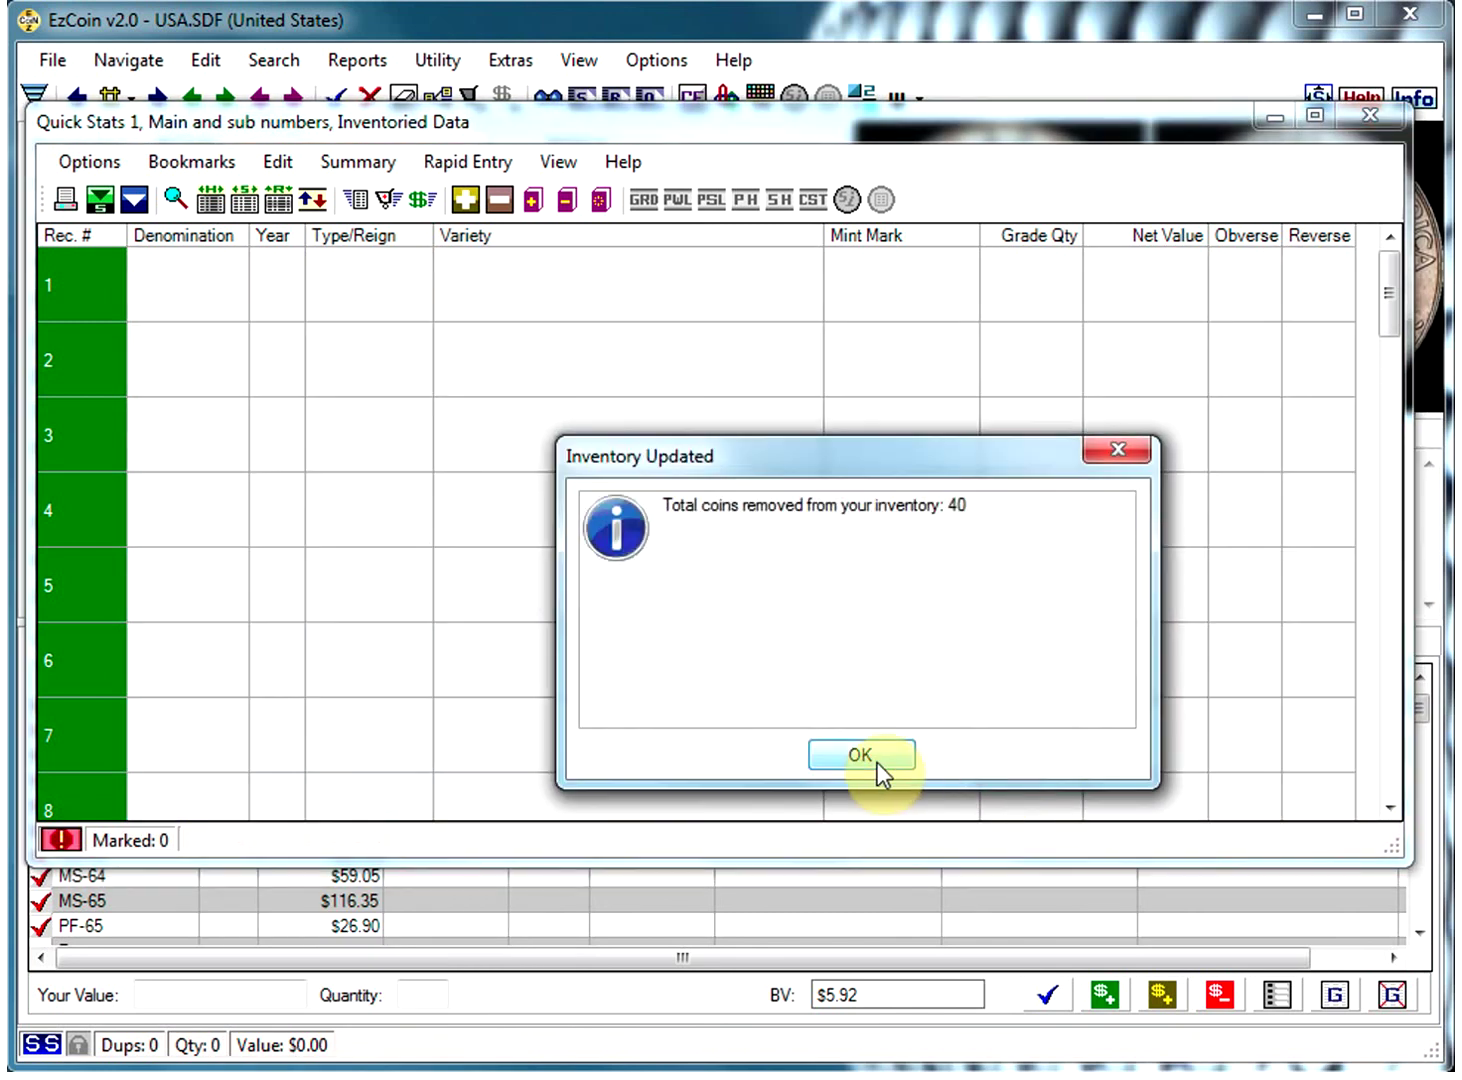
left_click(862, 755)
left_click(1412, 120)
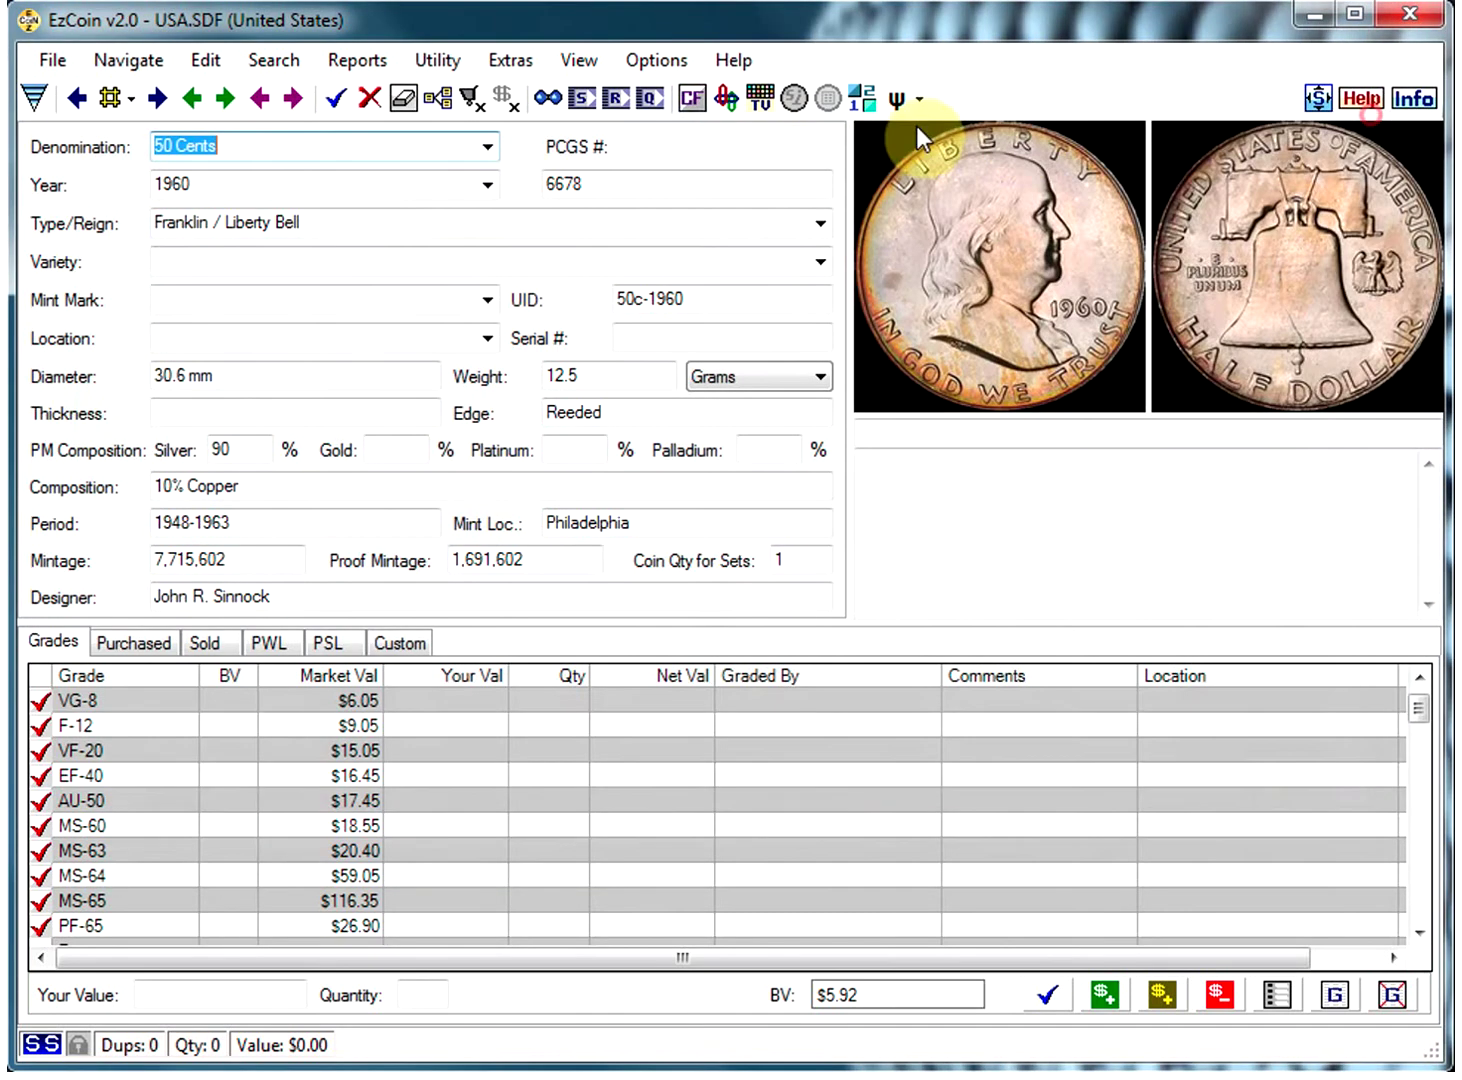
- Run Quick Stats 1 again to check the remaining inventoried coins, and close the report
left_click(650, 98)
left_click(987, 862)
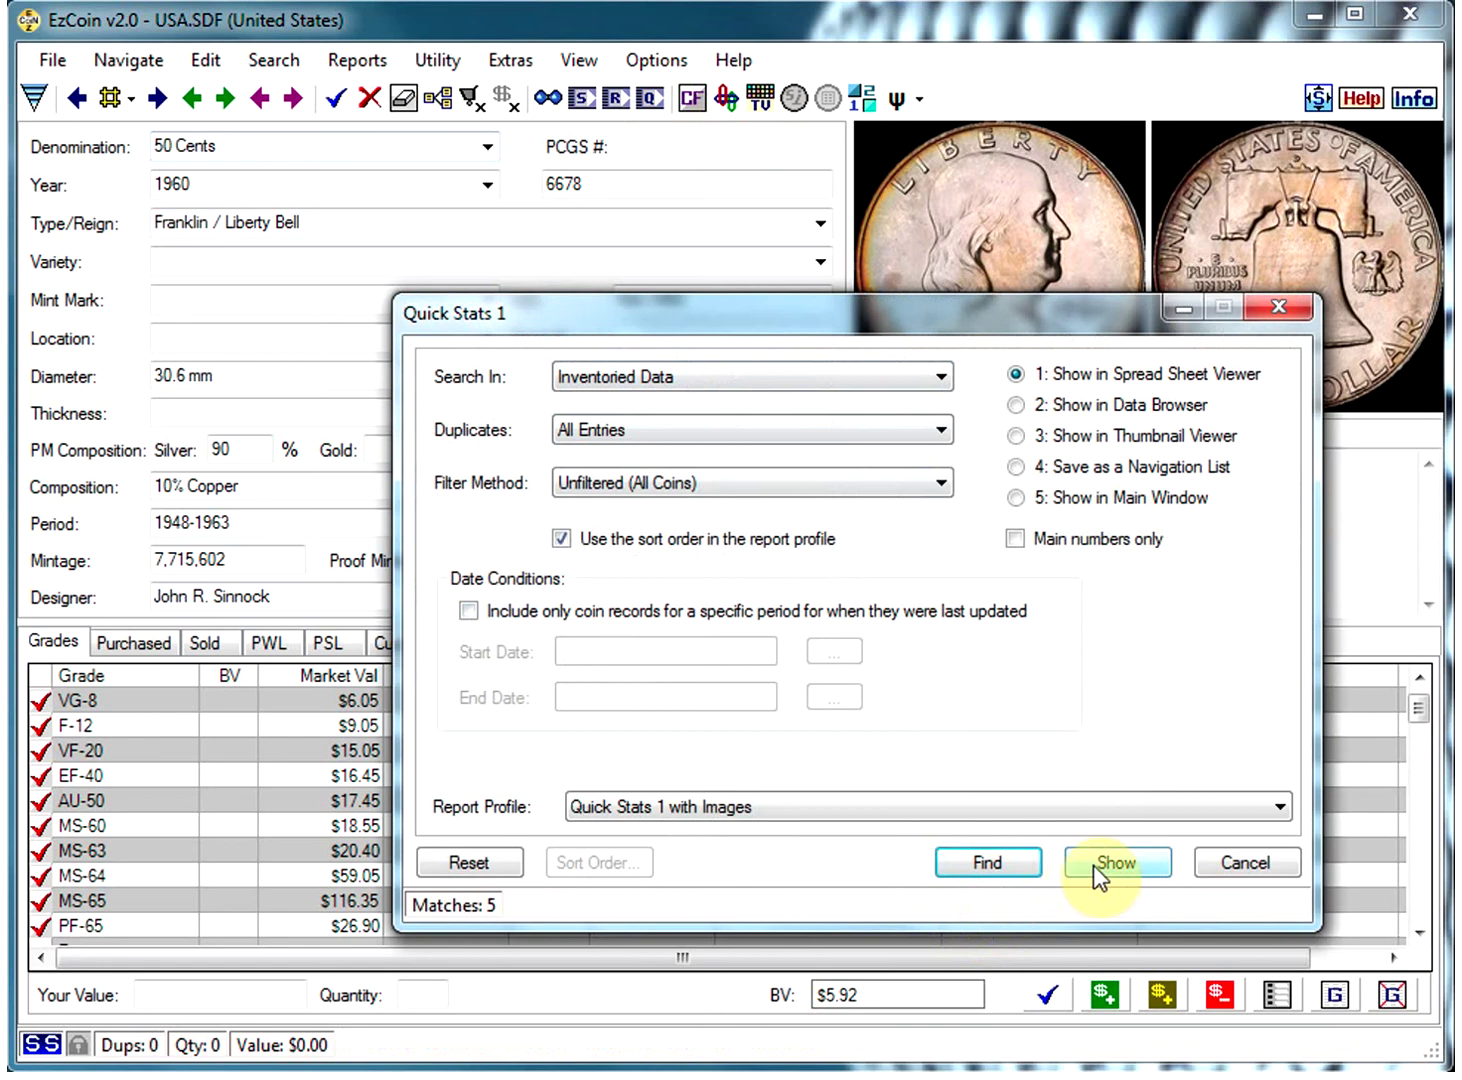
left_click(1110, 863)
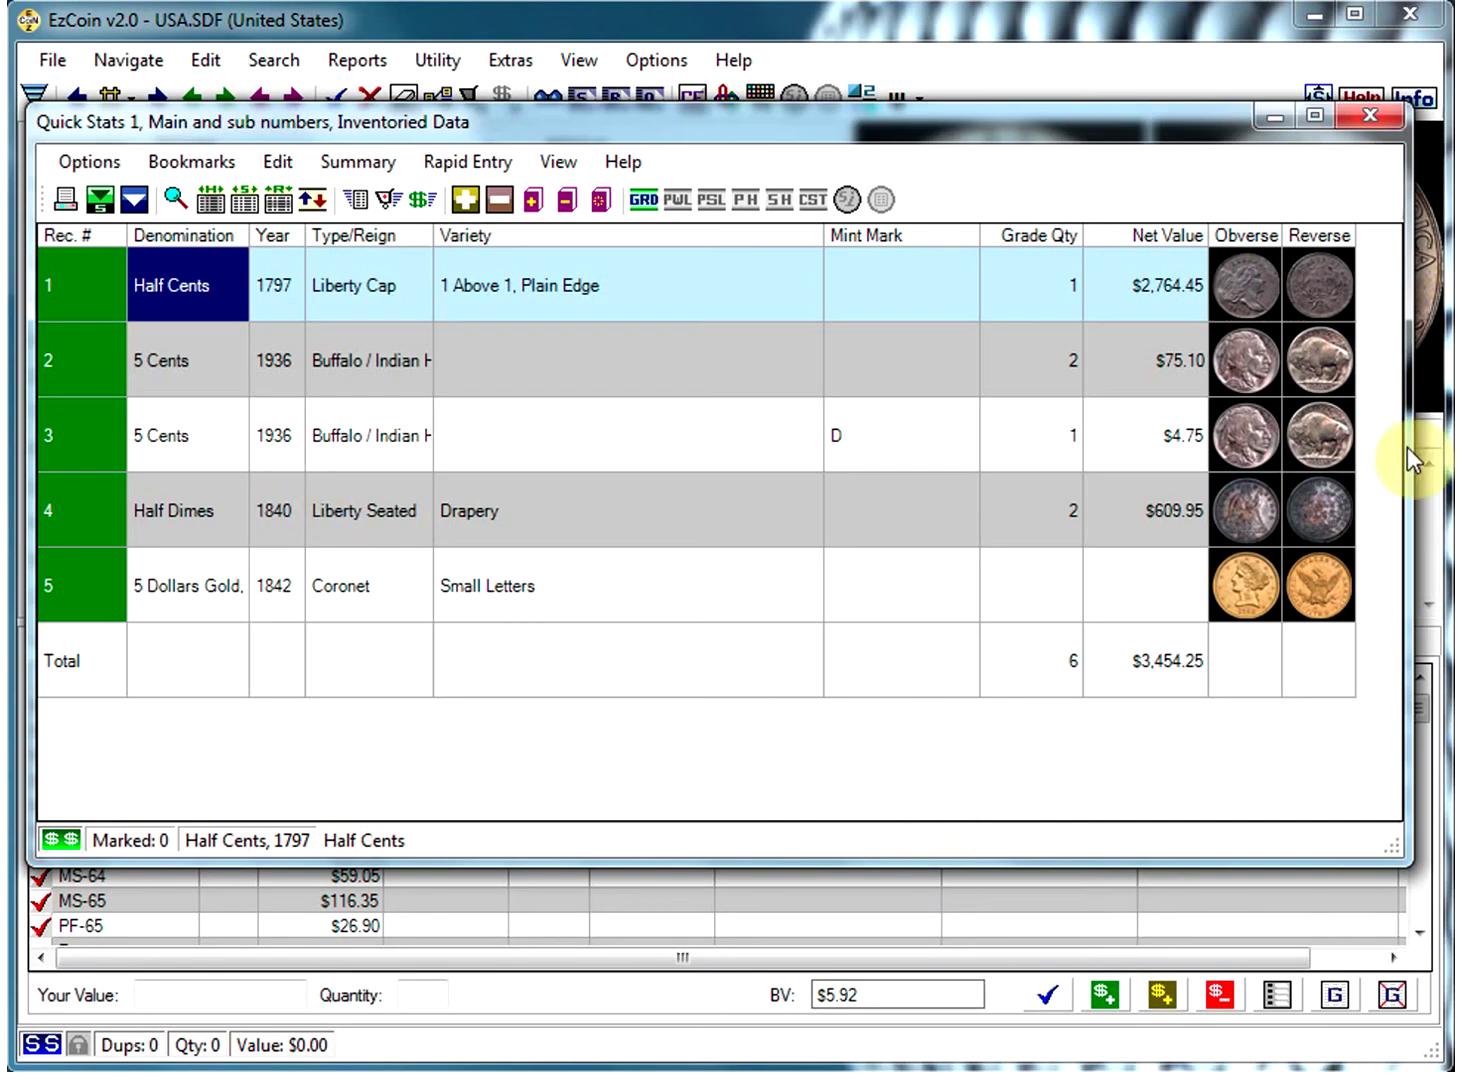
left_click(1364, 118)
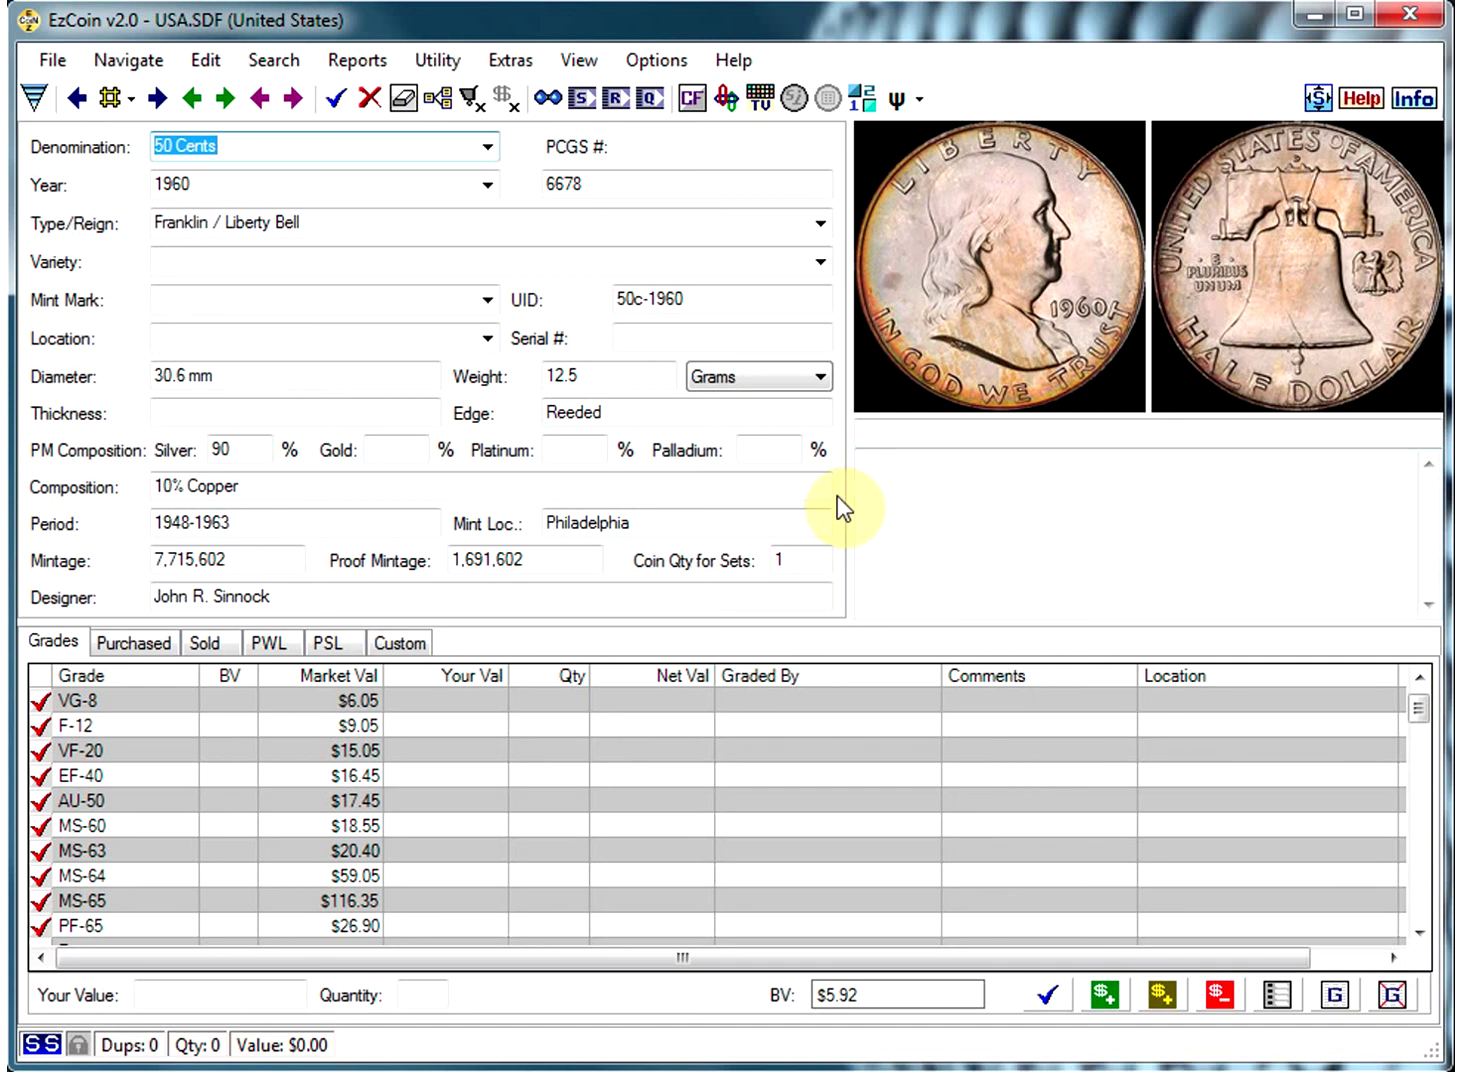
- Show the inventoried coins in the Quick Stats 1 report and hide its Mint Mark column
left_click(651, 98)
left_click(986, 862)
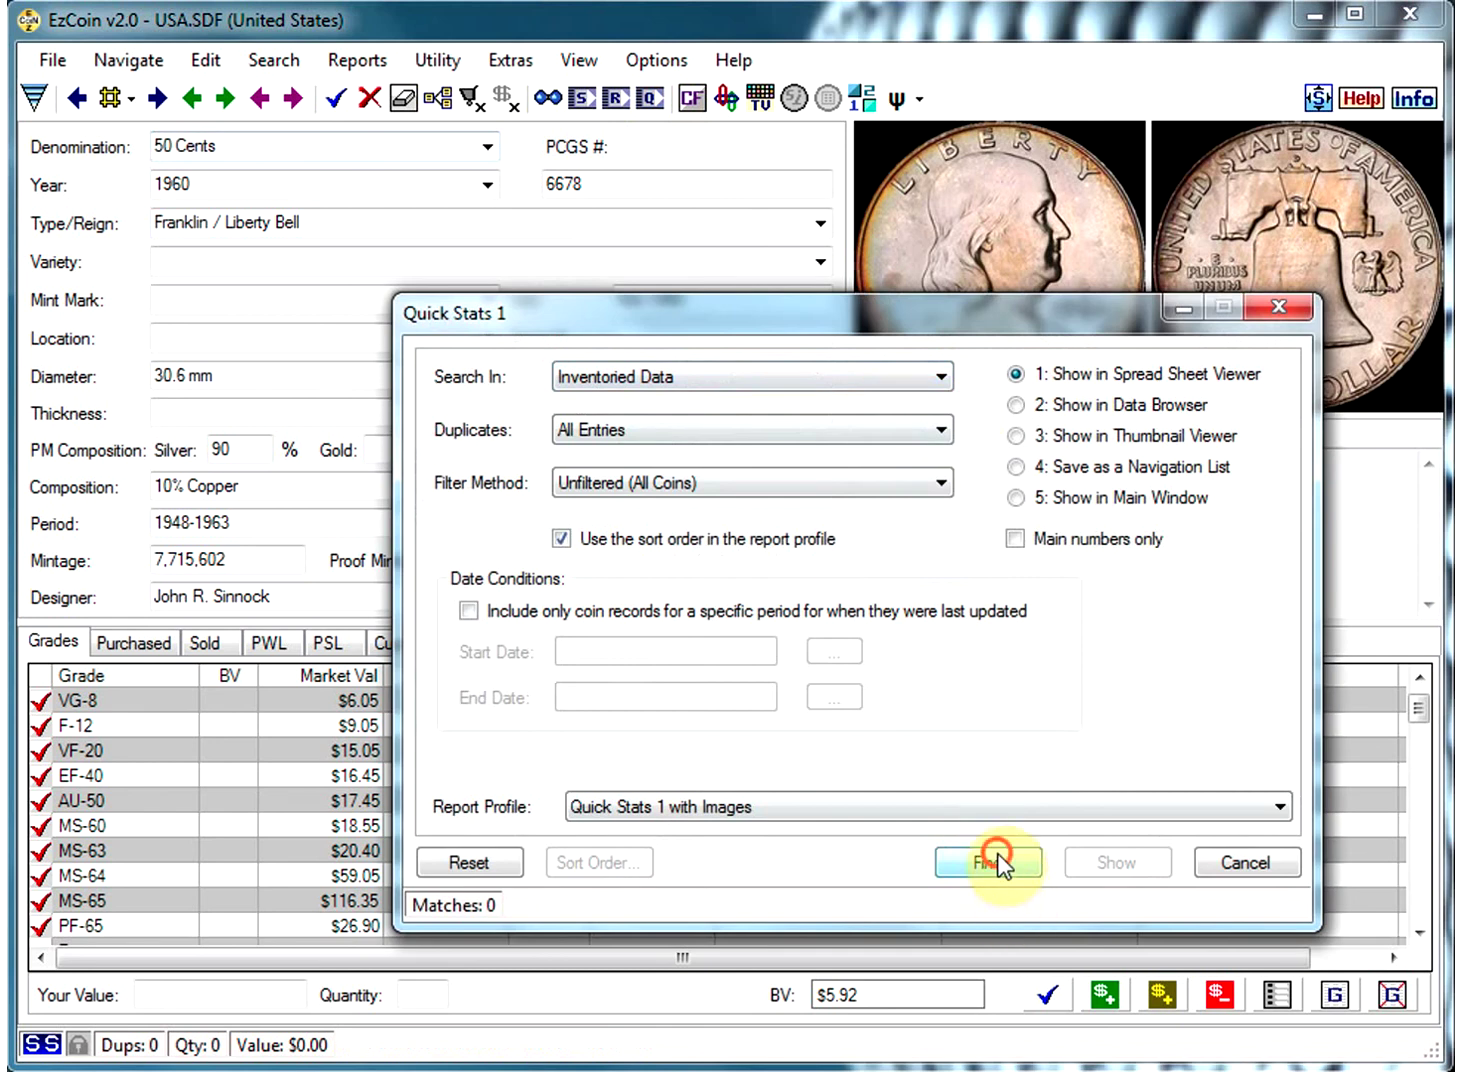
left_click(1101, 865)
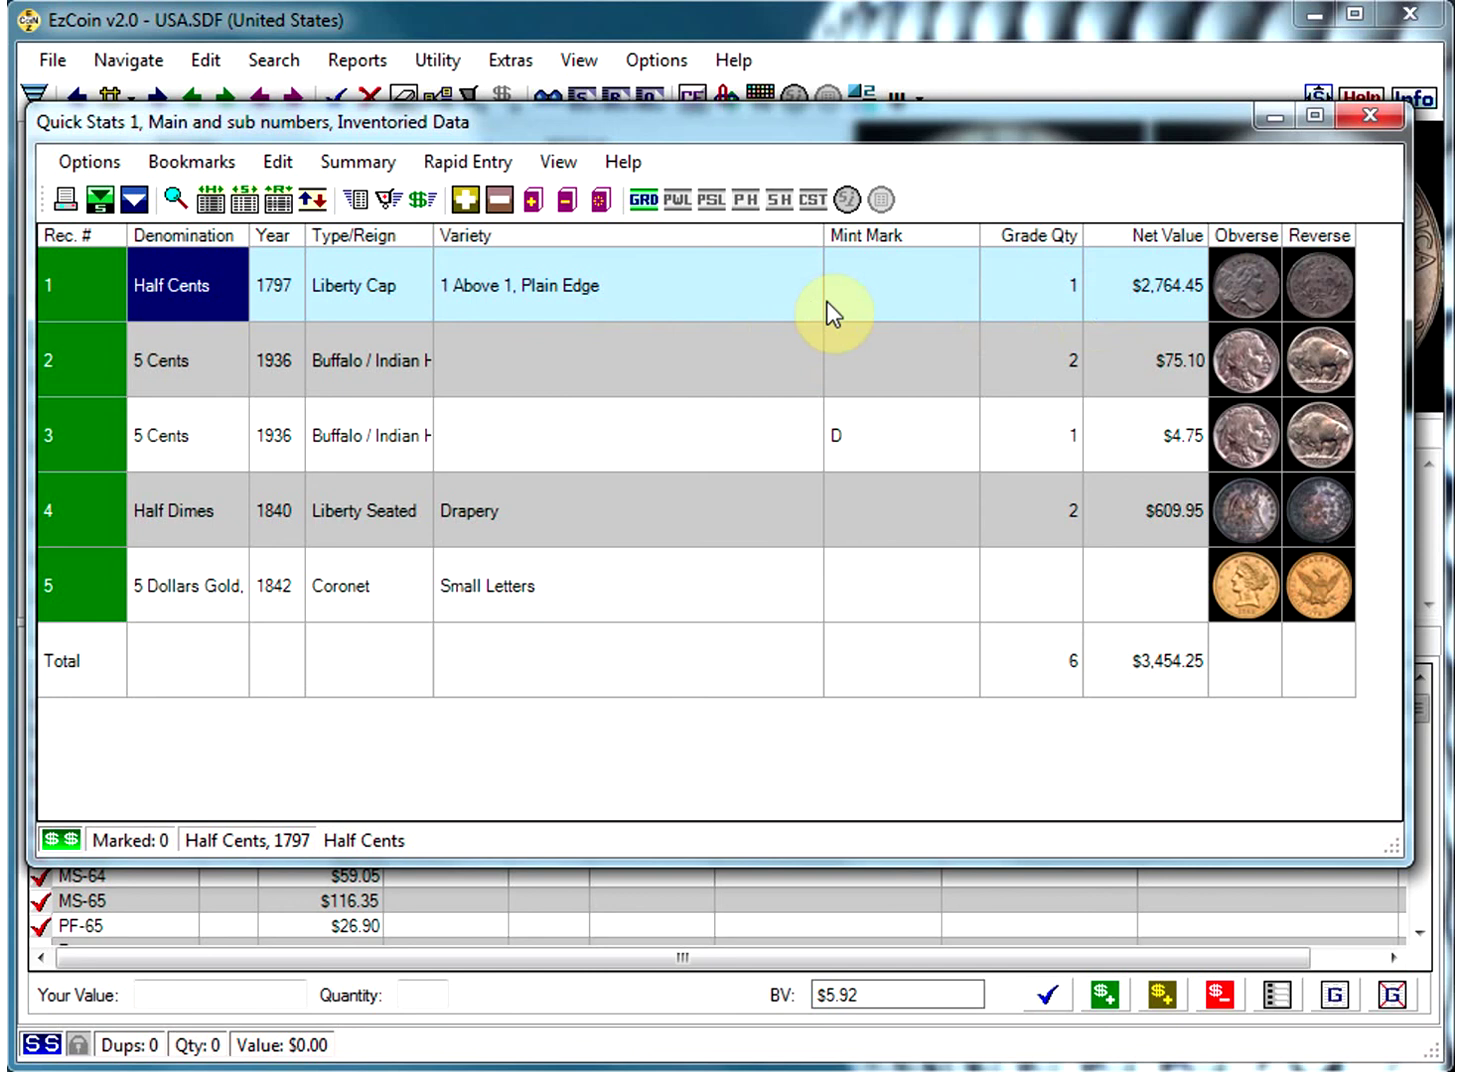
left_click(879, 287)
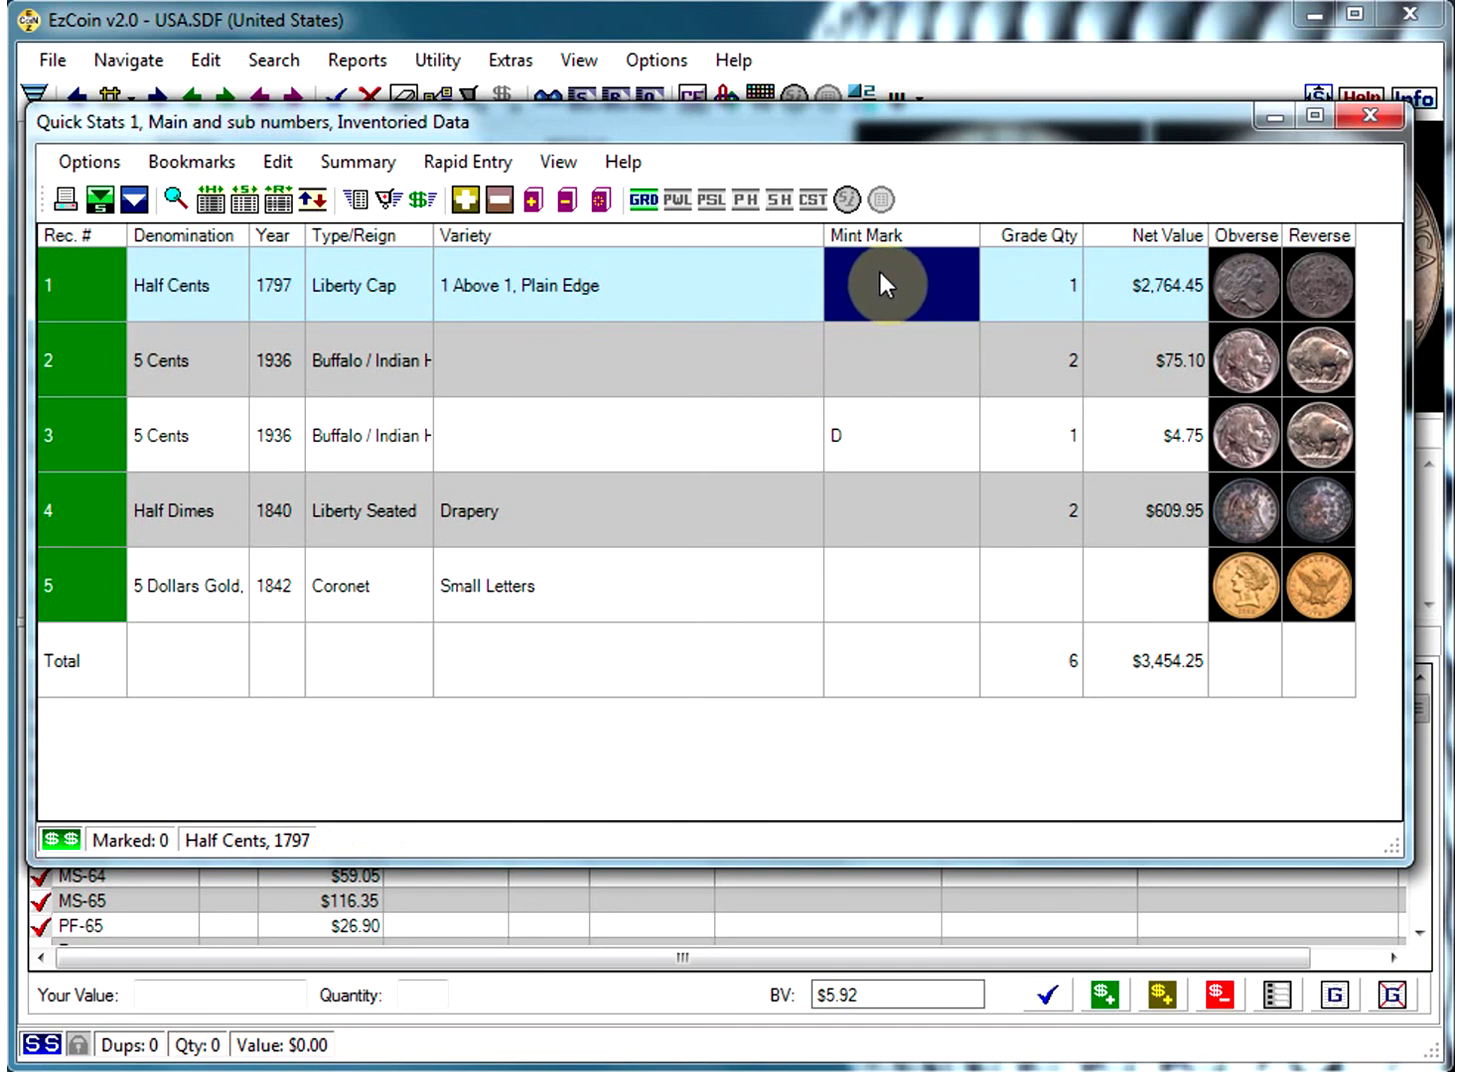
left_click(213, 202)
left_click(576, 271)
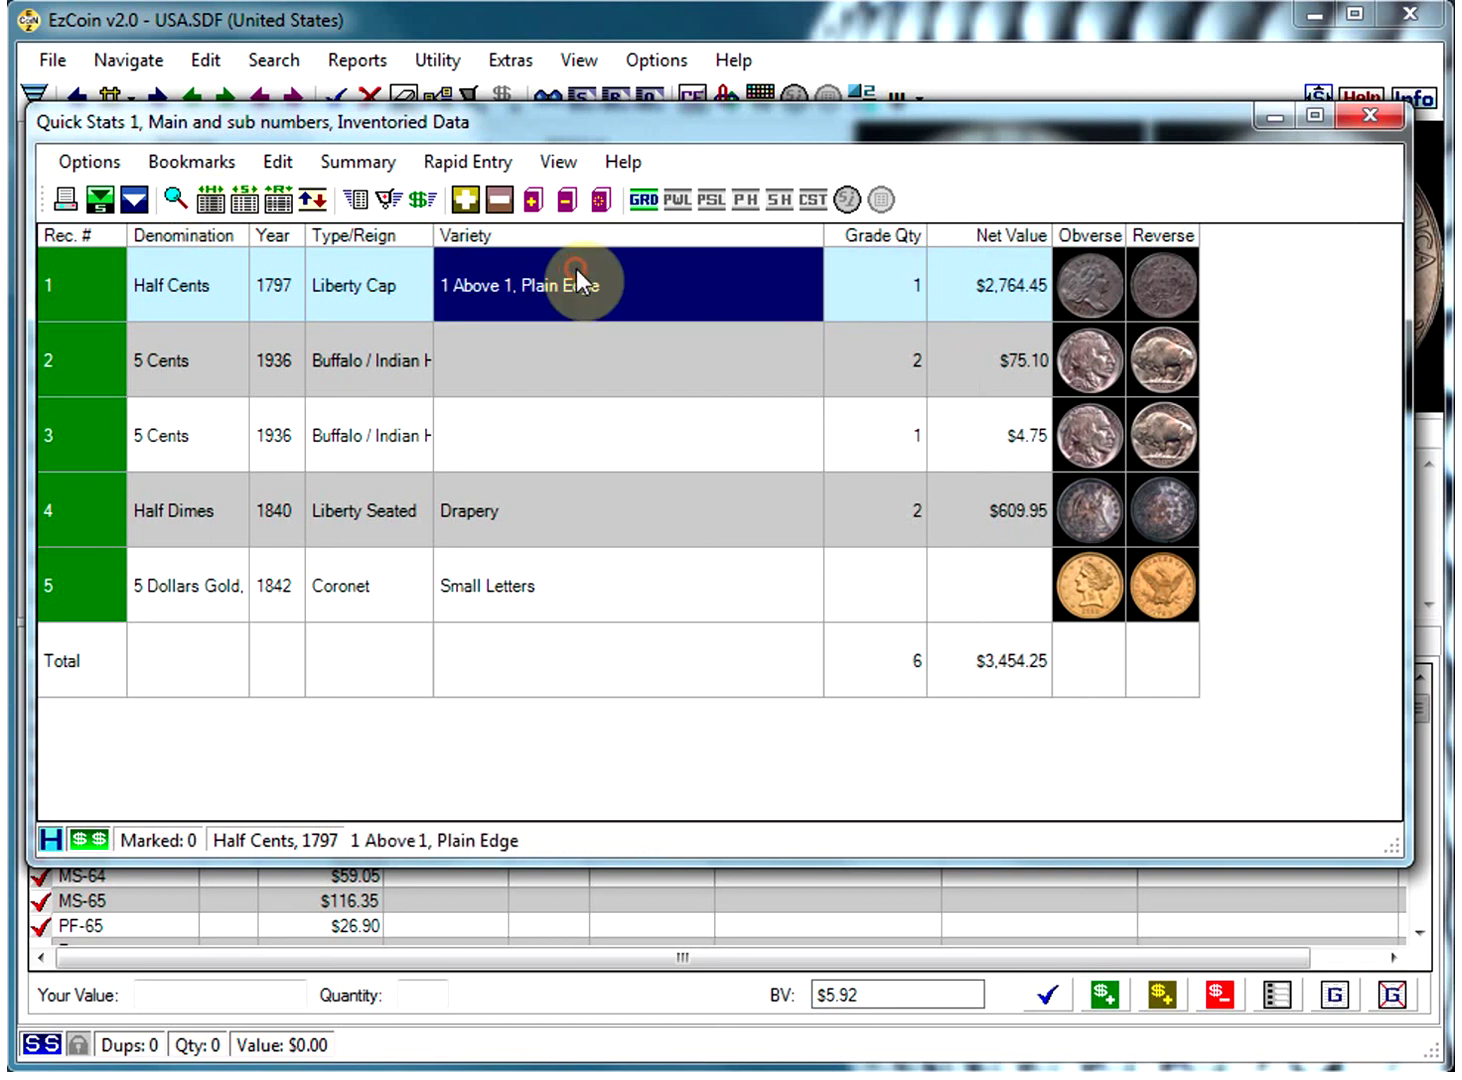
- Hide the report's Variety column, restore all hidden columns, and close the Quick Stats 1 report
left_click(212, 204)
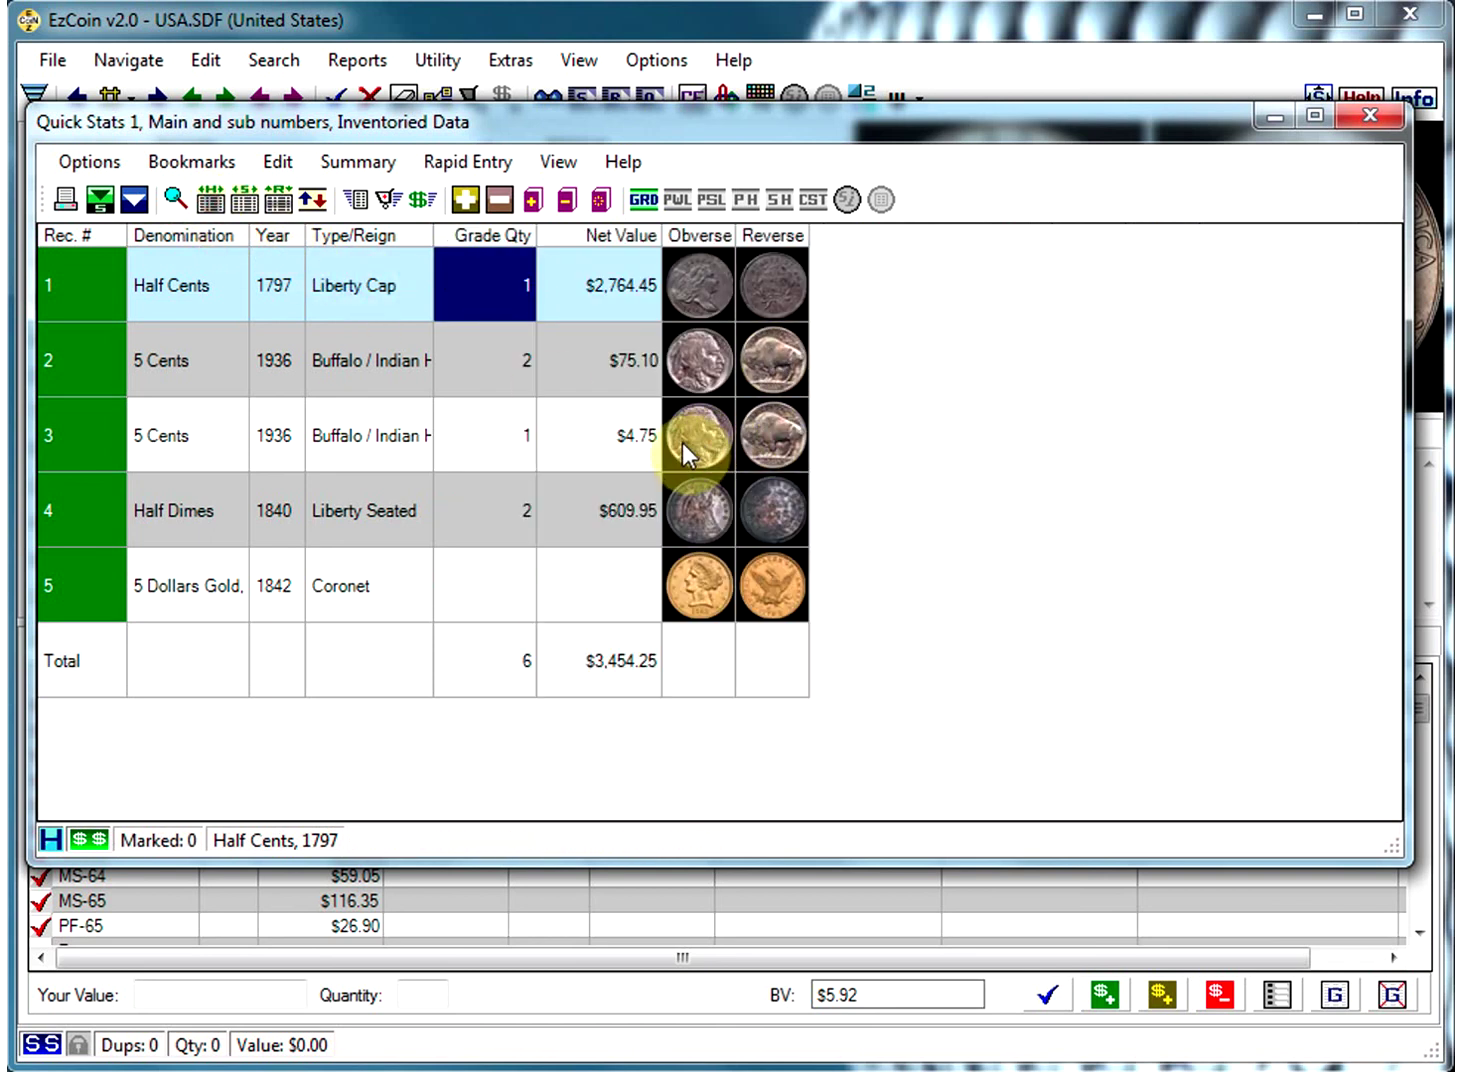
left_click(243, 202)
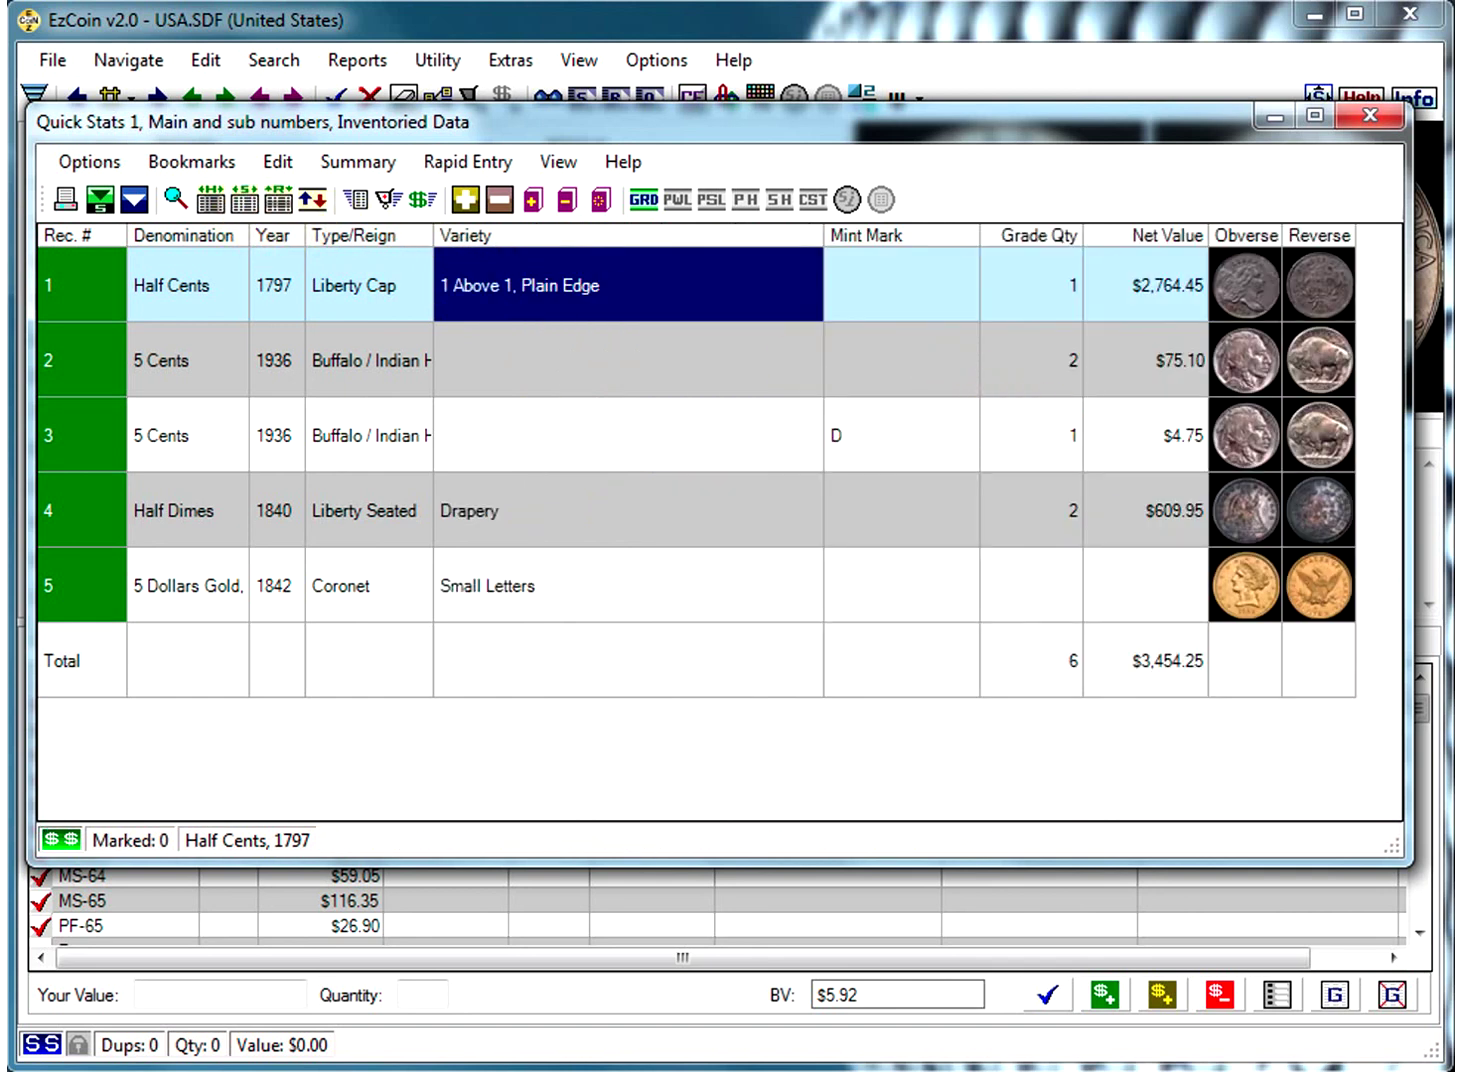
left_click(1369, 114)
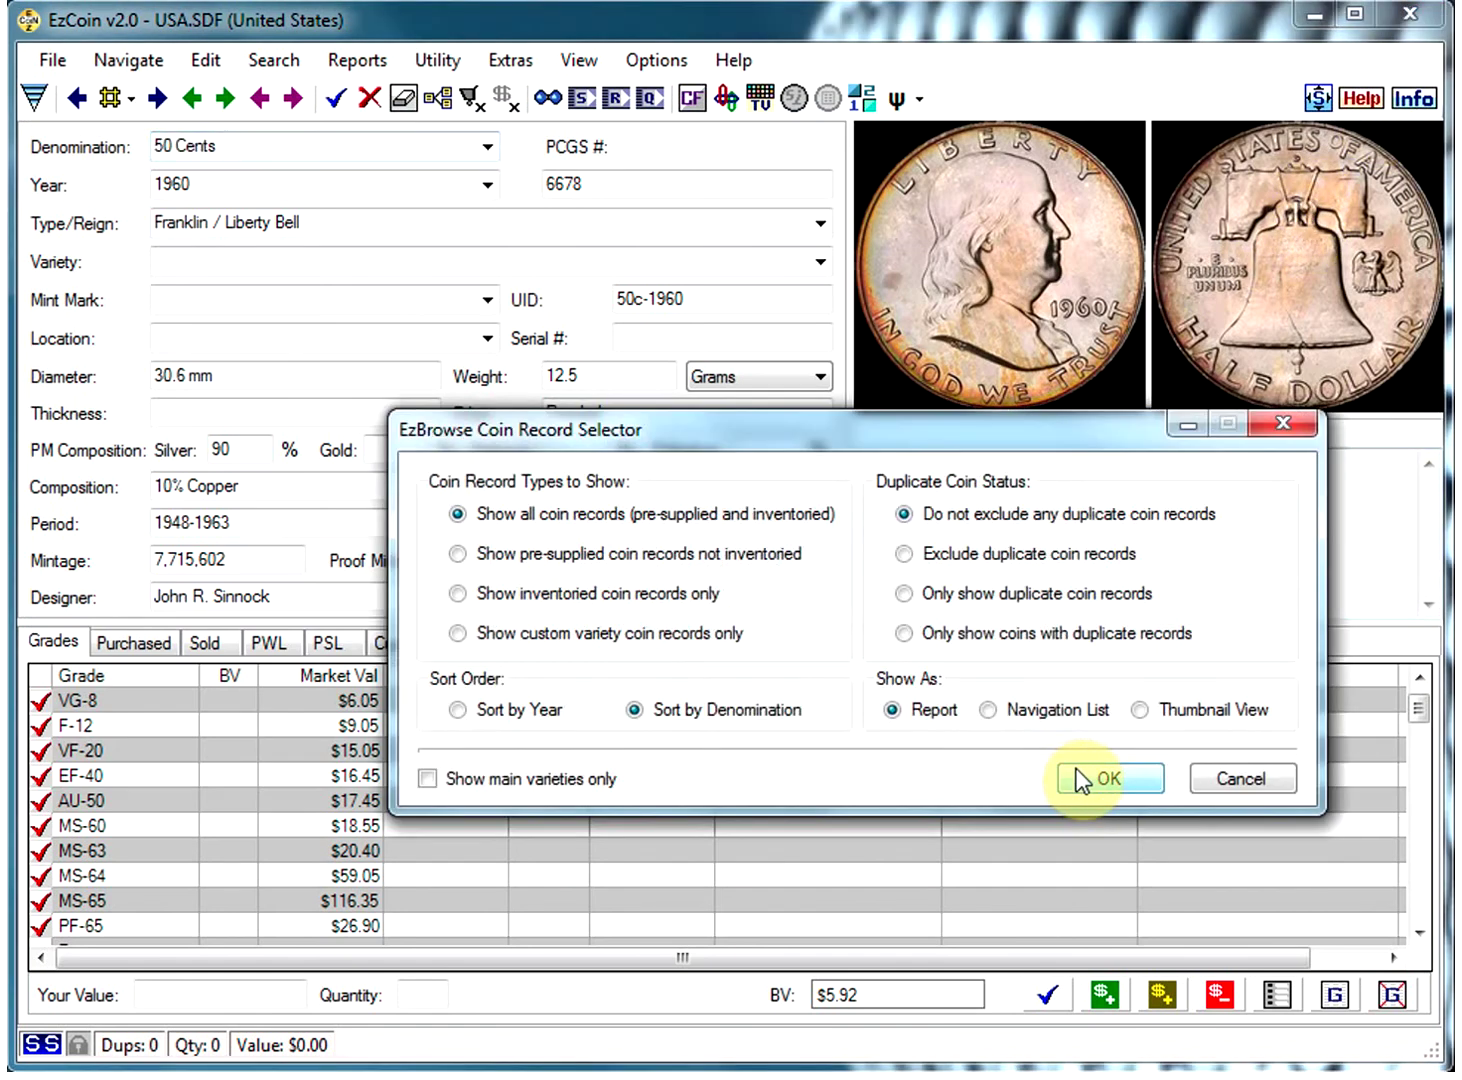
- List all coin records as a report sorted by denomination and browse from the Half Cents to the 1860 50 Cents coin with mint mark O
left_click(1105, 781)
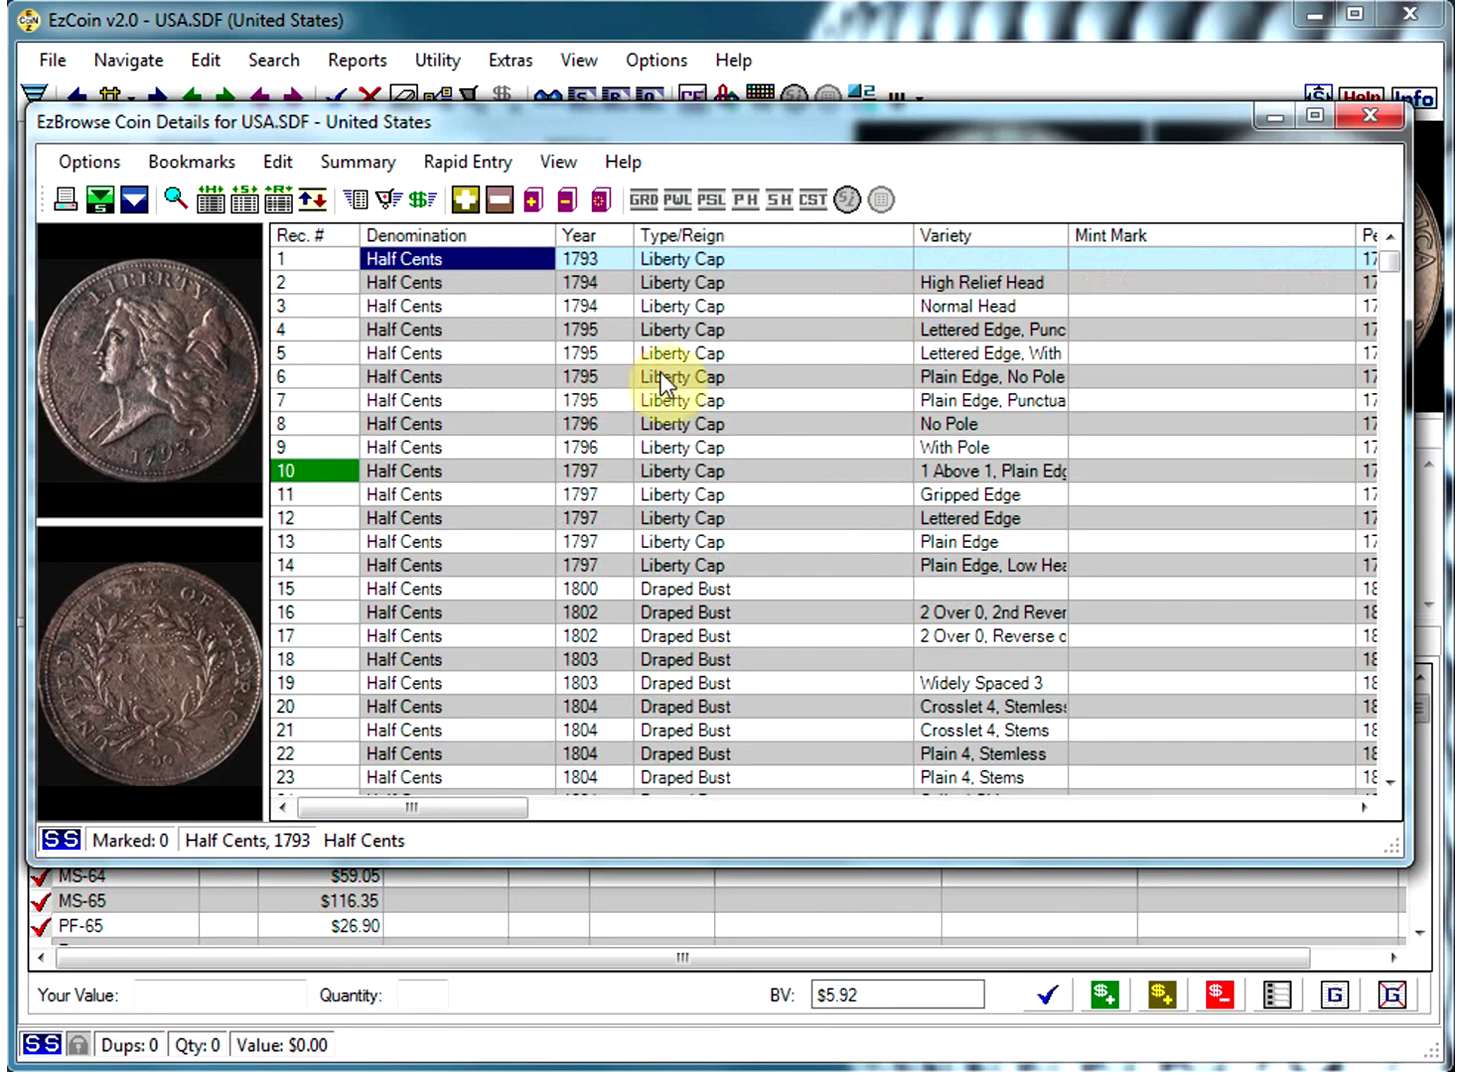
left_click(469, 432)
scroll(483, 573, "down", 11)
scroll(483, 573, "down", 4)
left_click(531, 588)
scroll(604, 618, "down", 3)
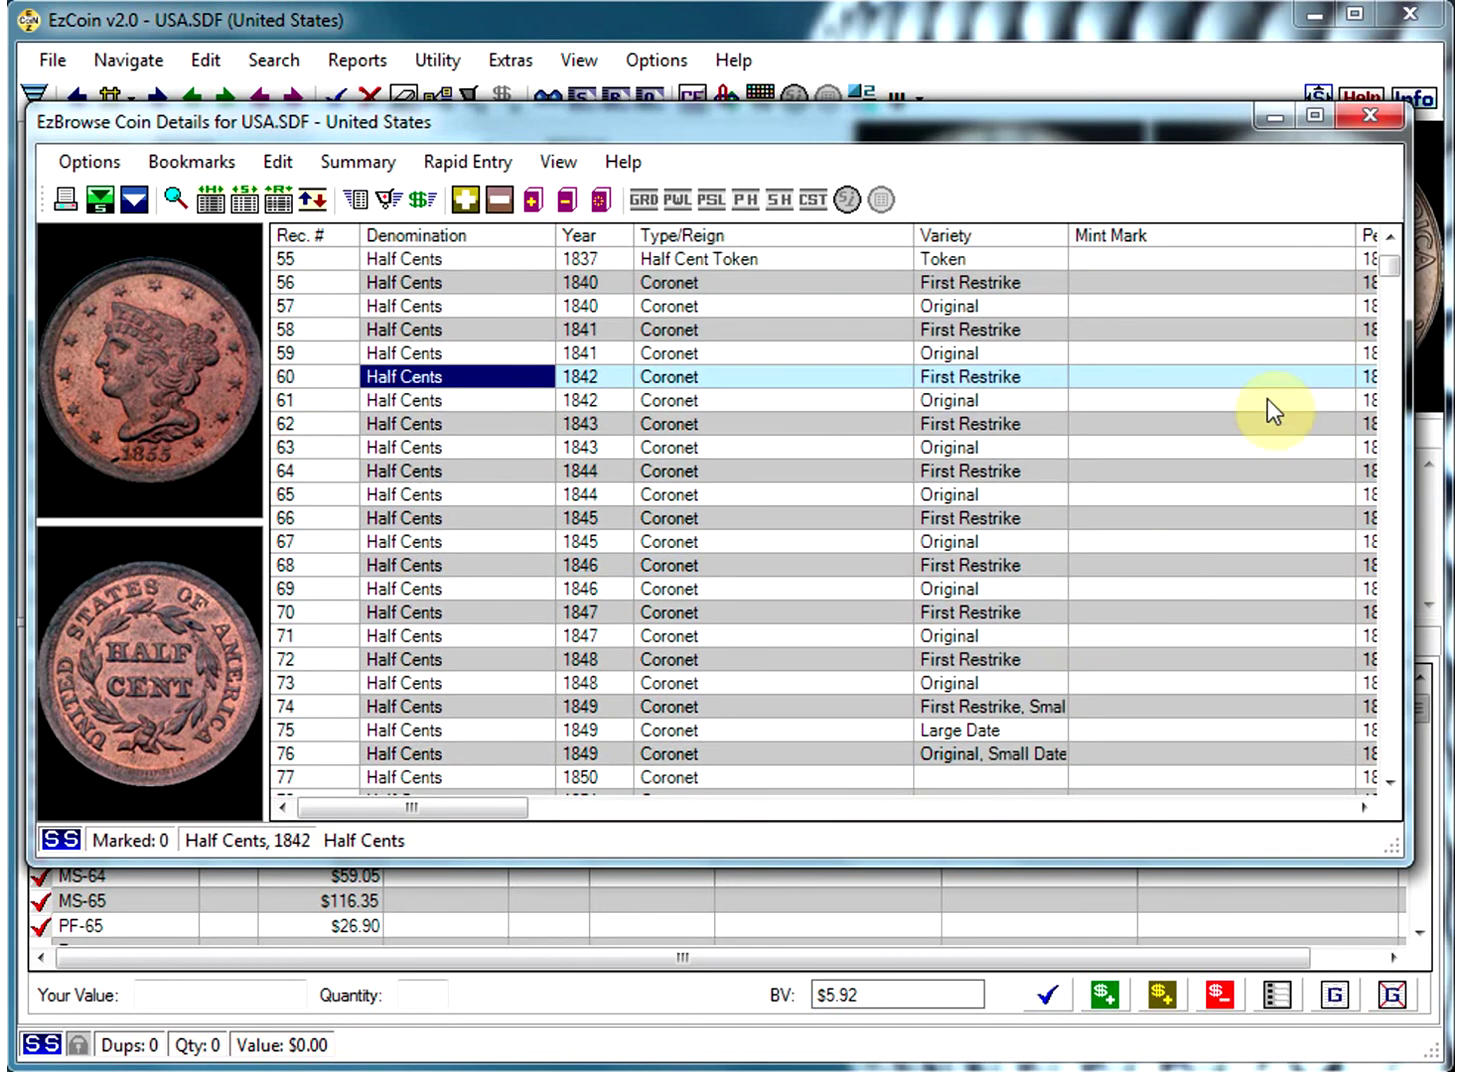
left_click_drag(1384, 261, 1354, 483)
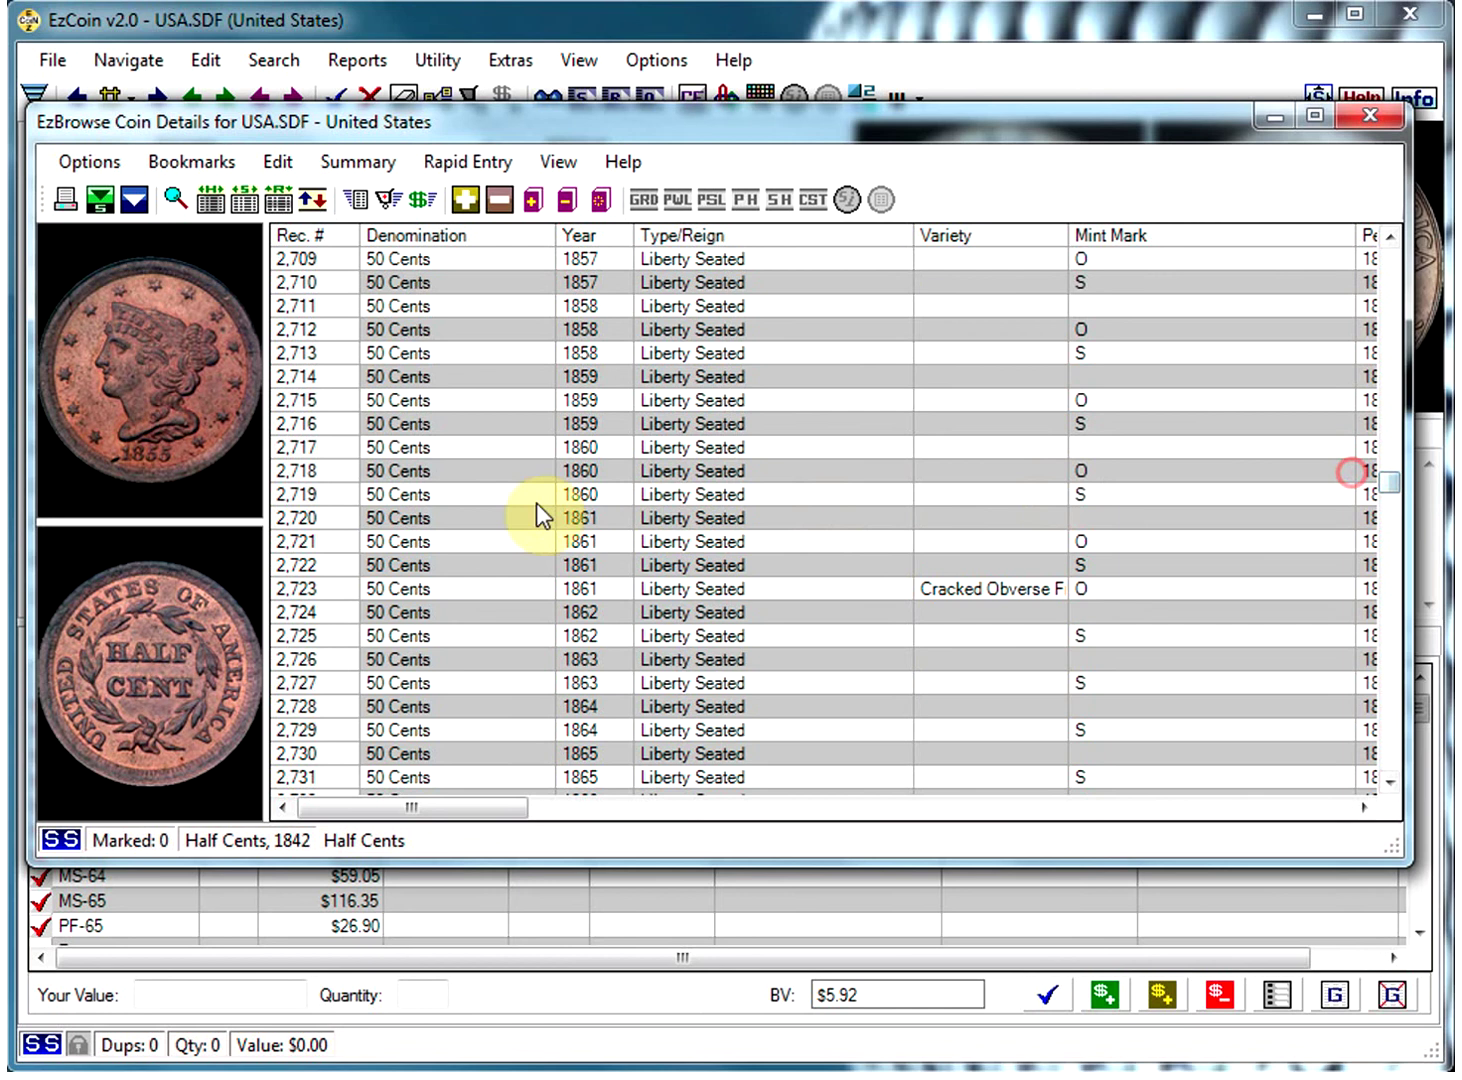
left_click(446, 470)
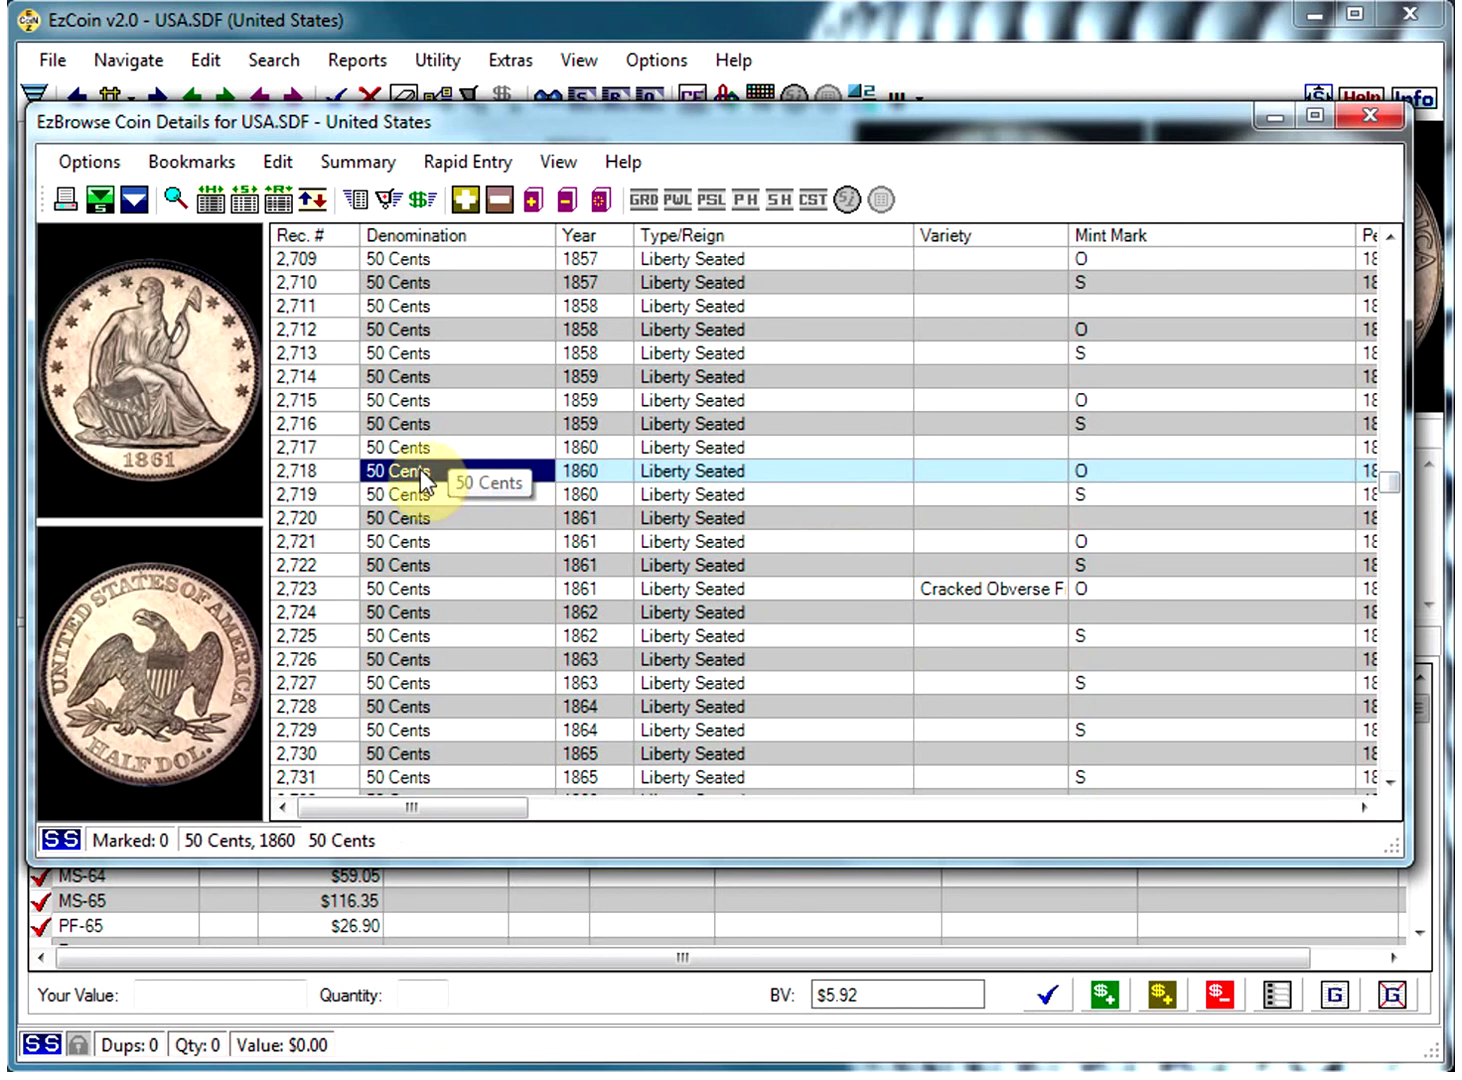
- Review the sorting and rapid entry options available for the 1860 50 Cents record and close the coin report
right_click(421, 470)
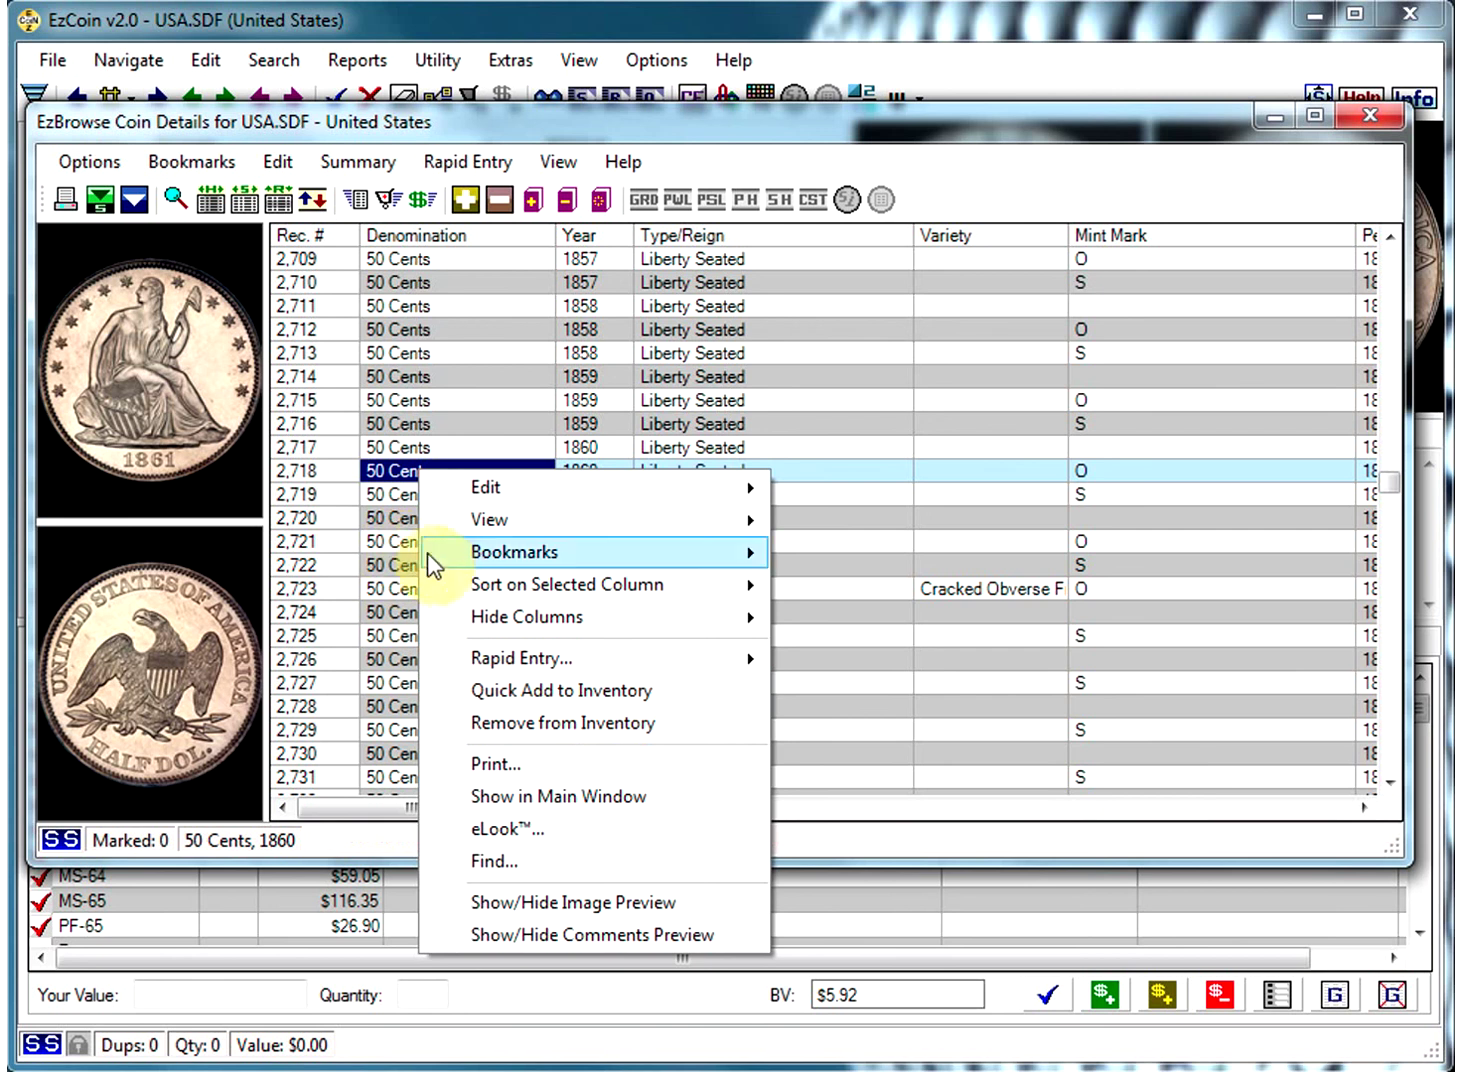
mouse_move(438, 563)
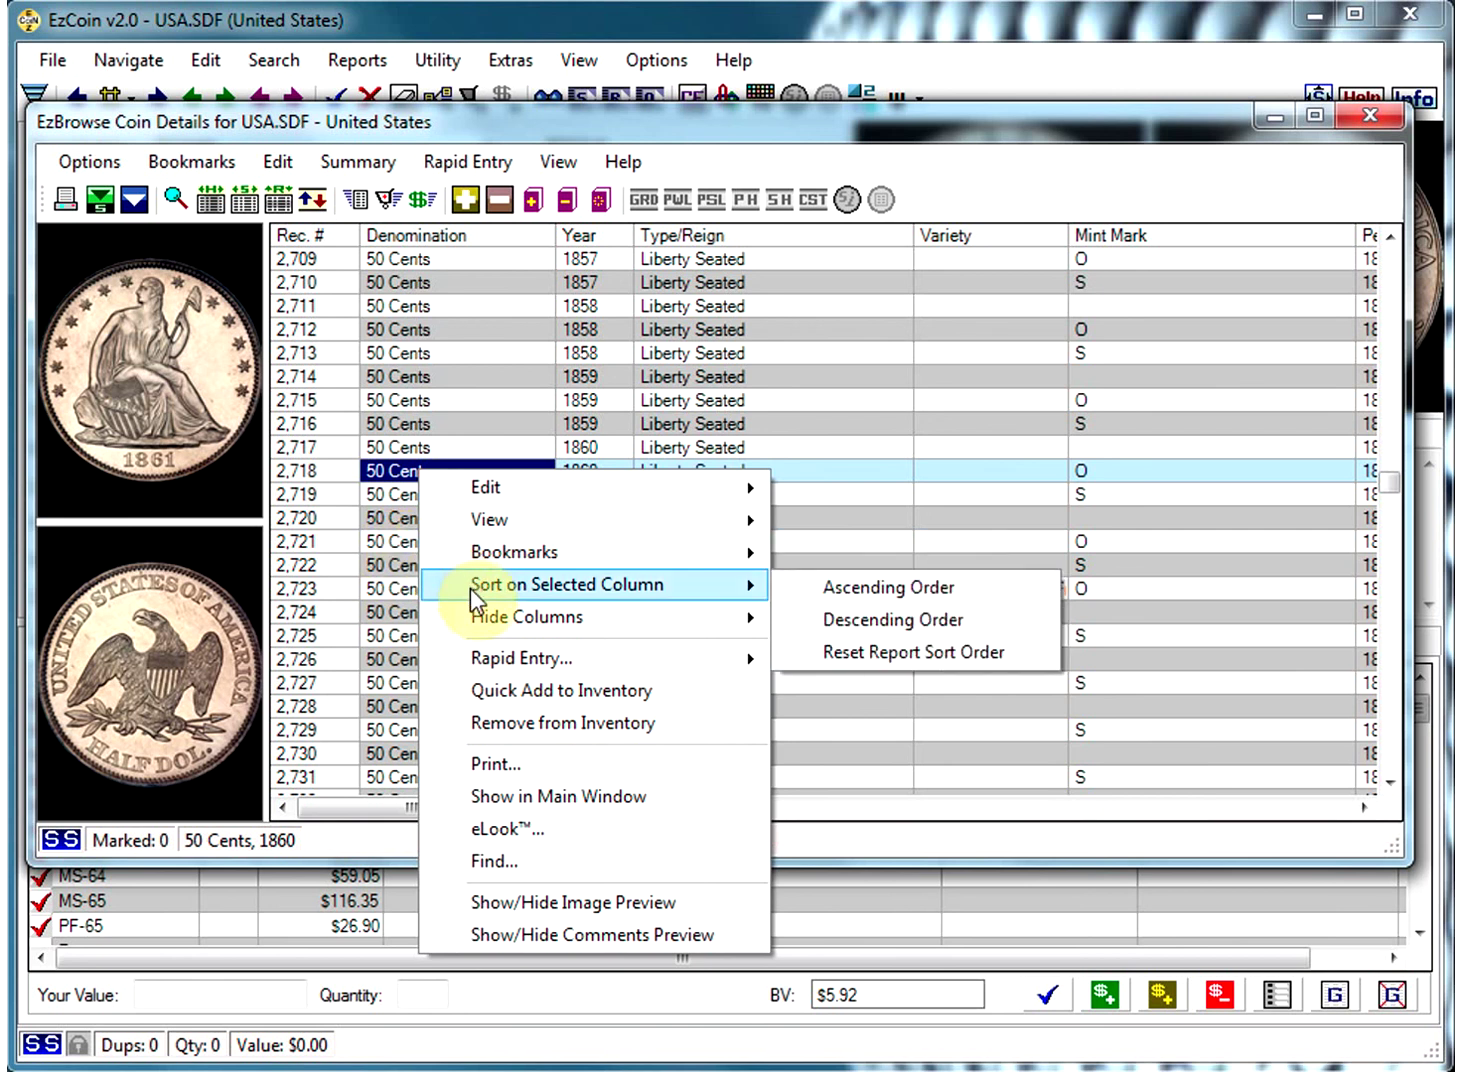
mouse_move(580, 655)
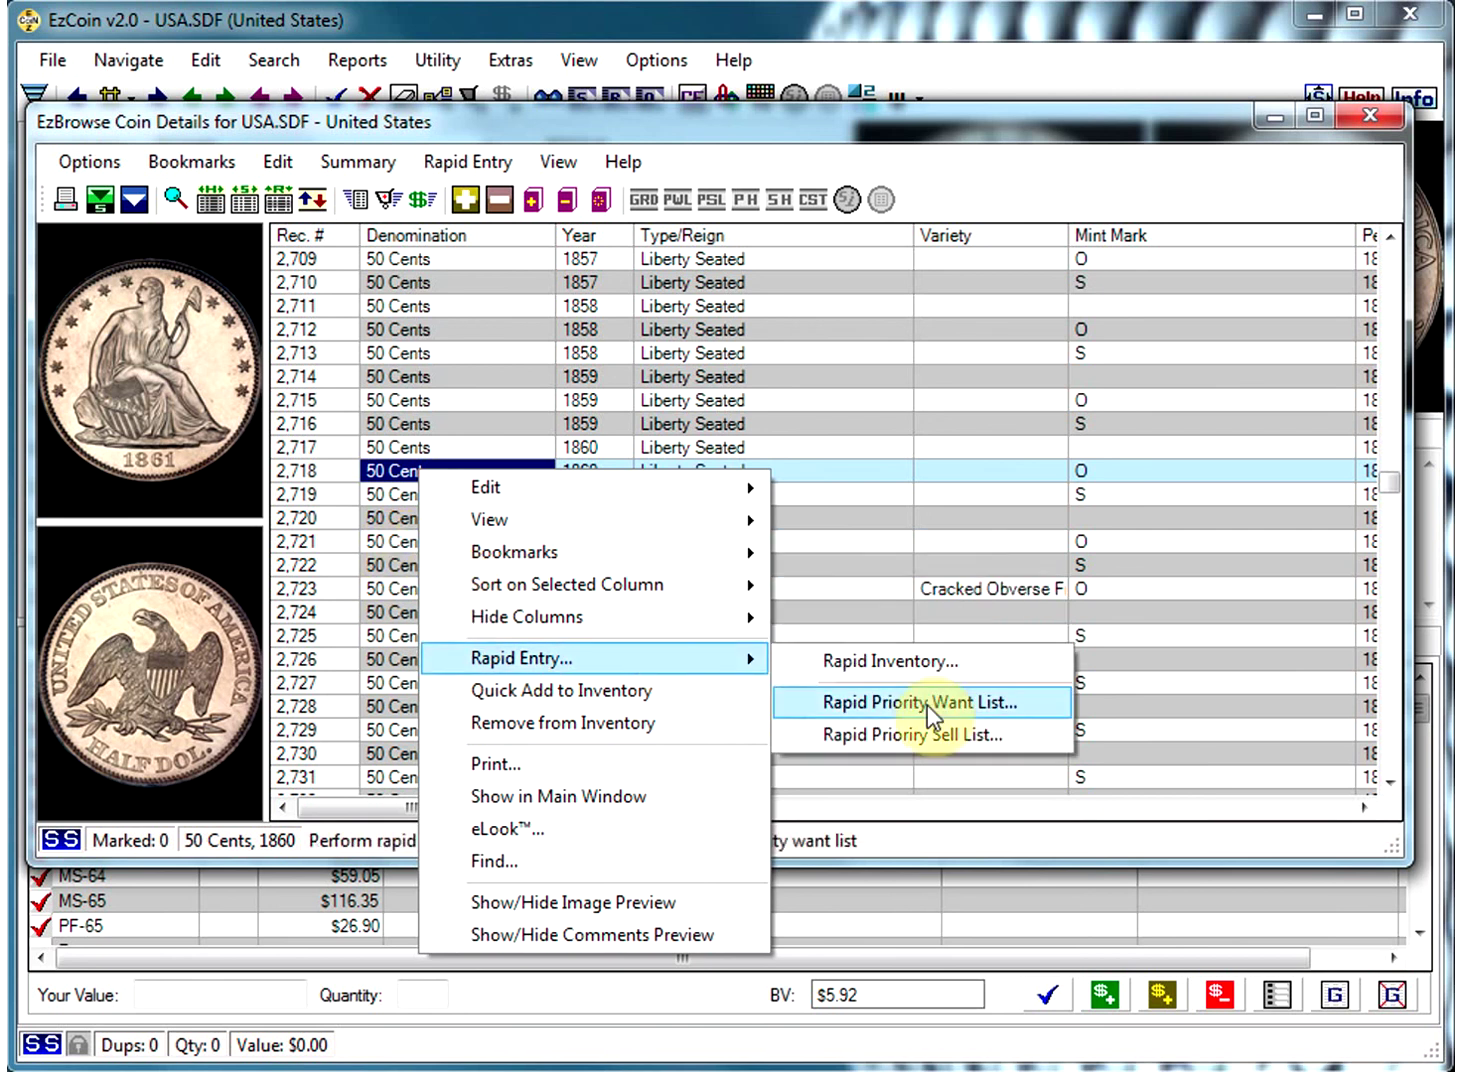
left_click(1369, 113)
left_click(1370, 113)
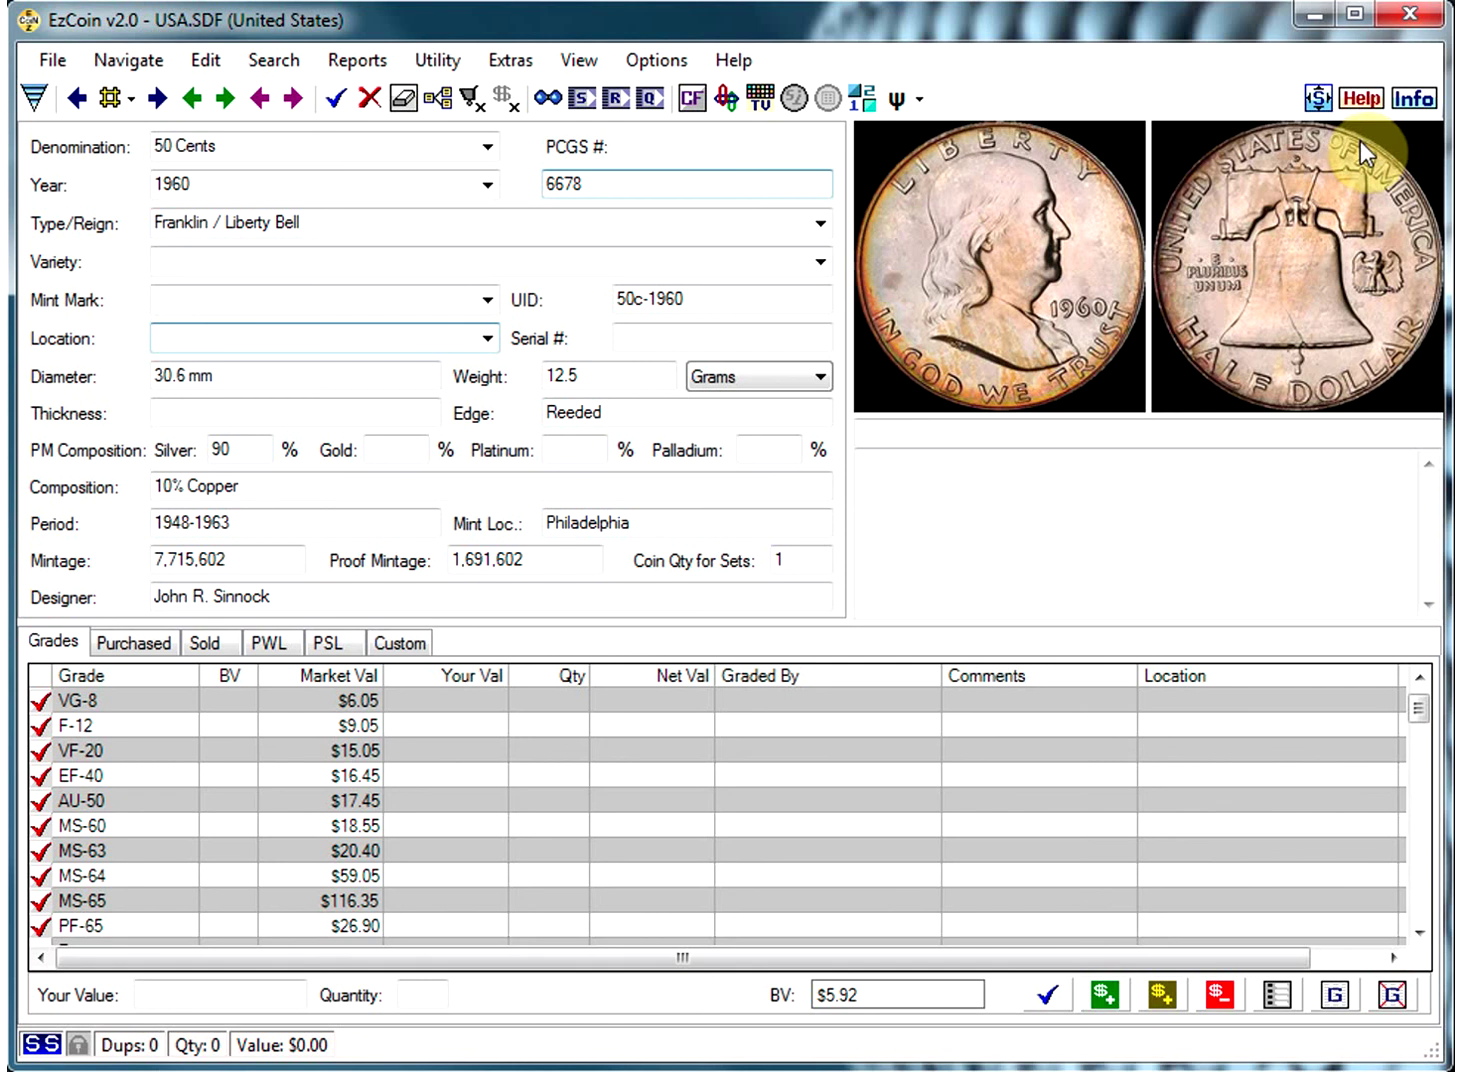
- Browse the 50 Cents coins in the thumbnail view by denomination, shrink its window slightly, and load the 1963 Franklin coin without a mint mark
left_click(1361, 140)
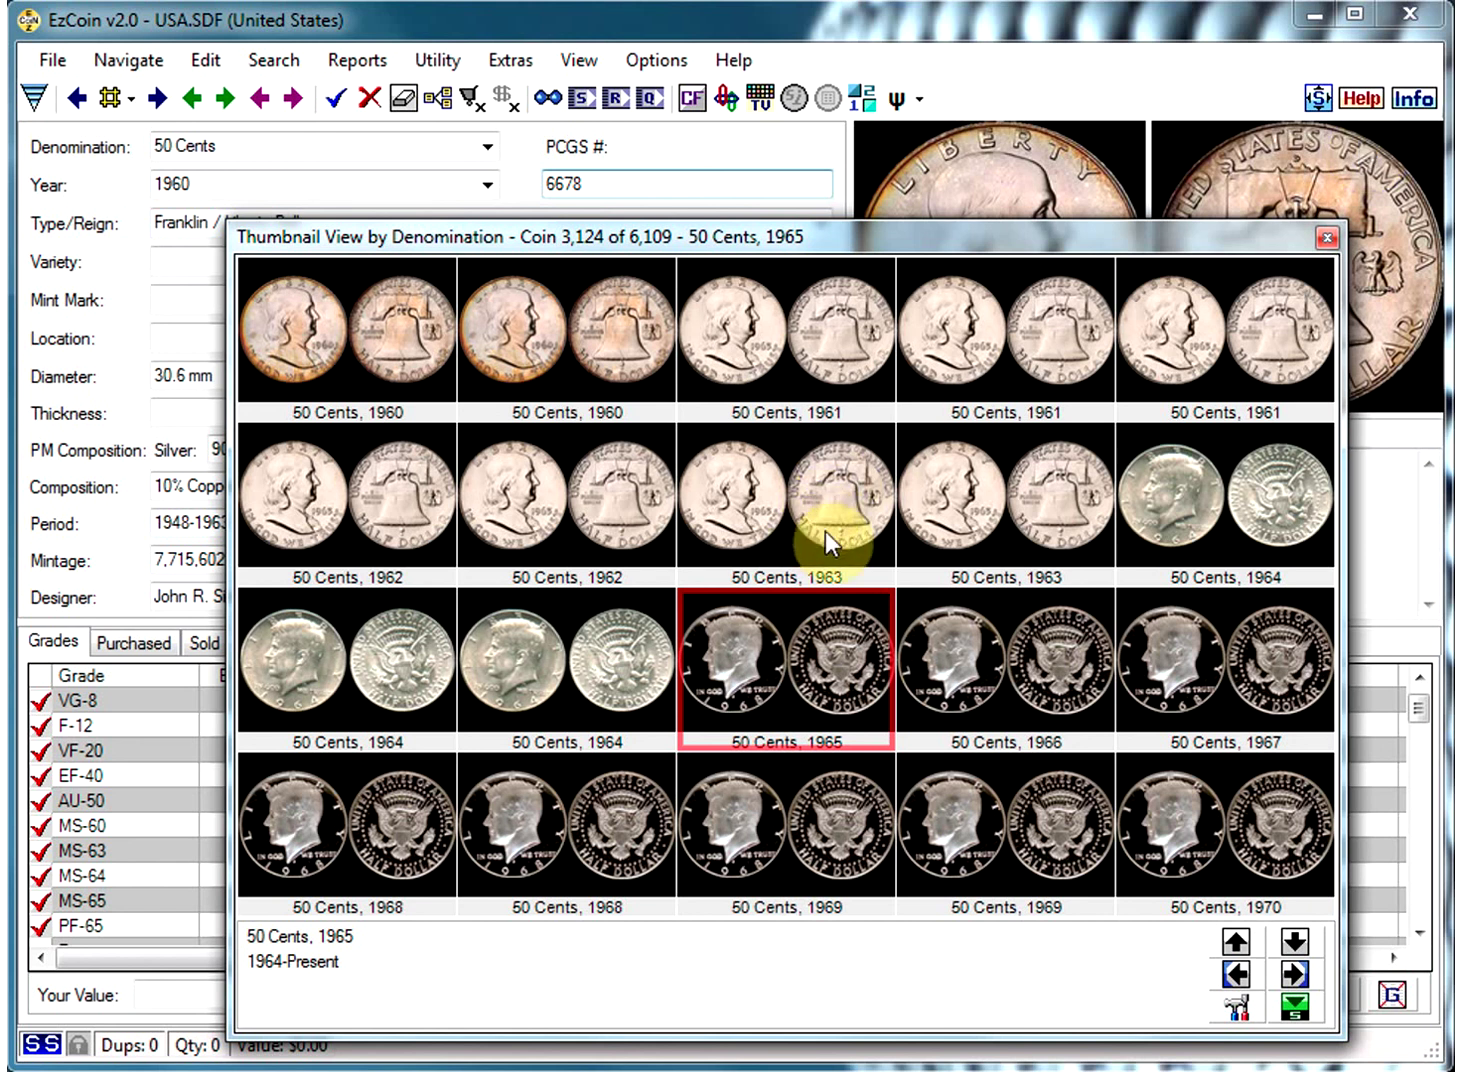
left_click(634, 674)
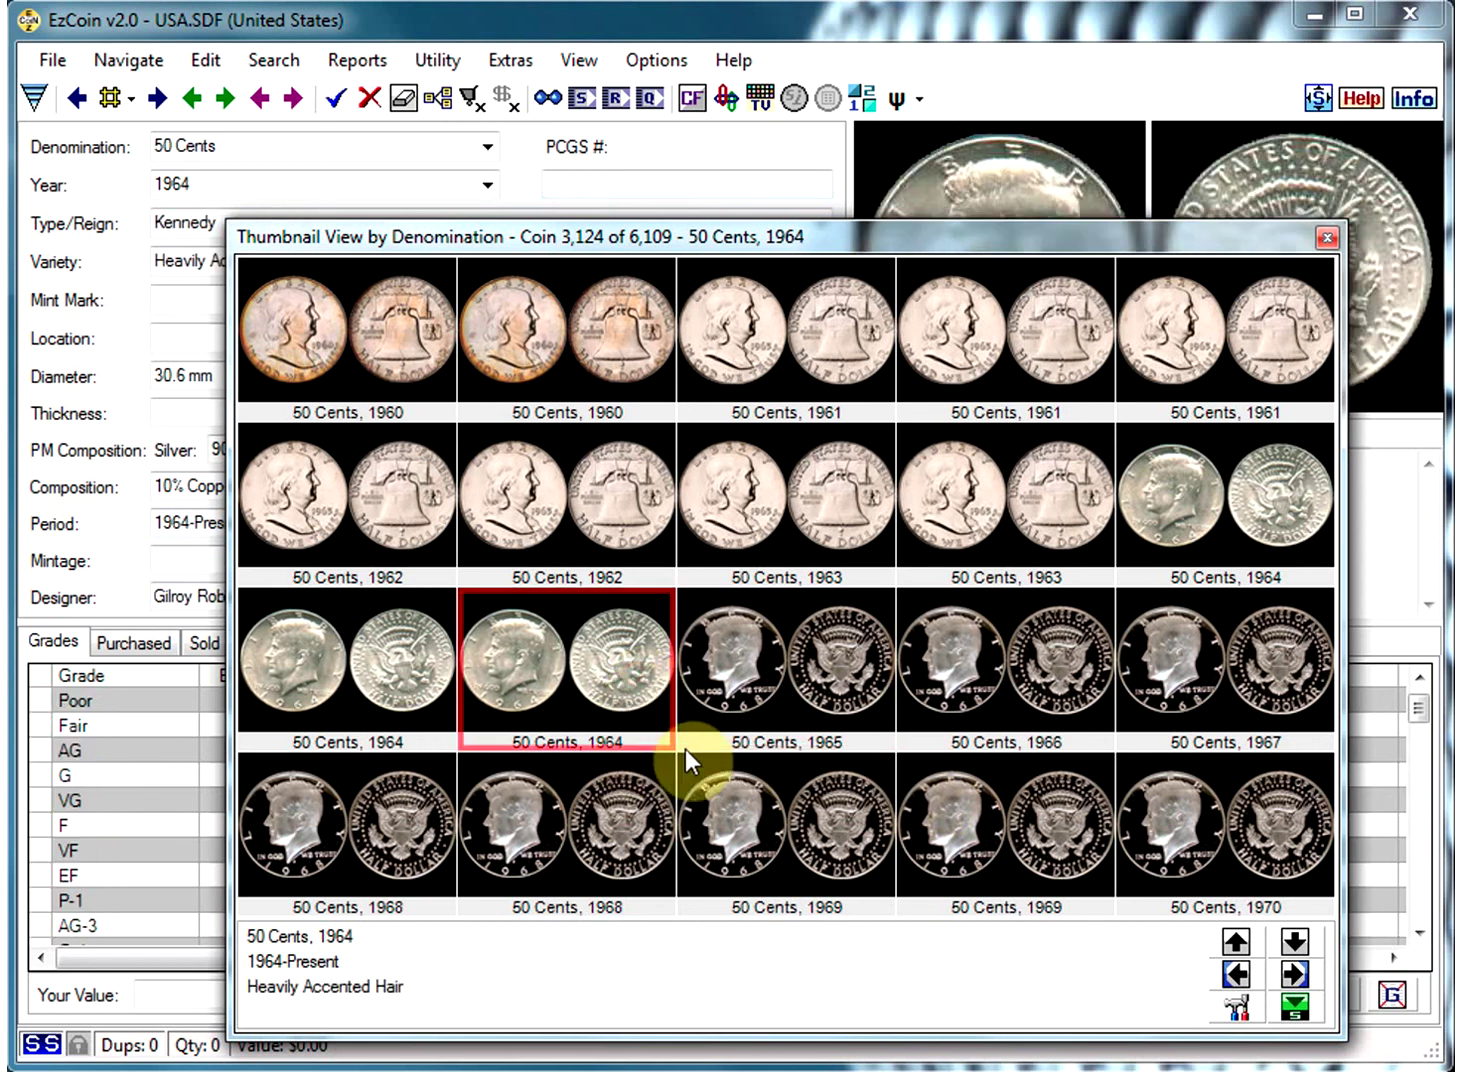
left_click(983, 807)
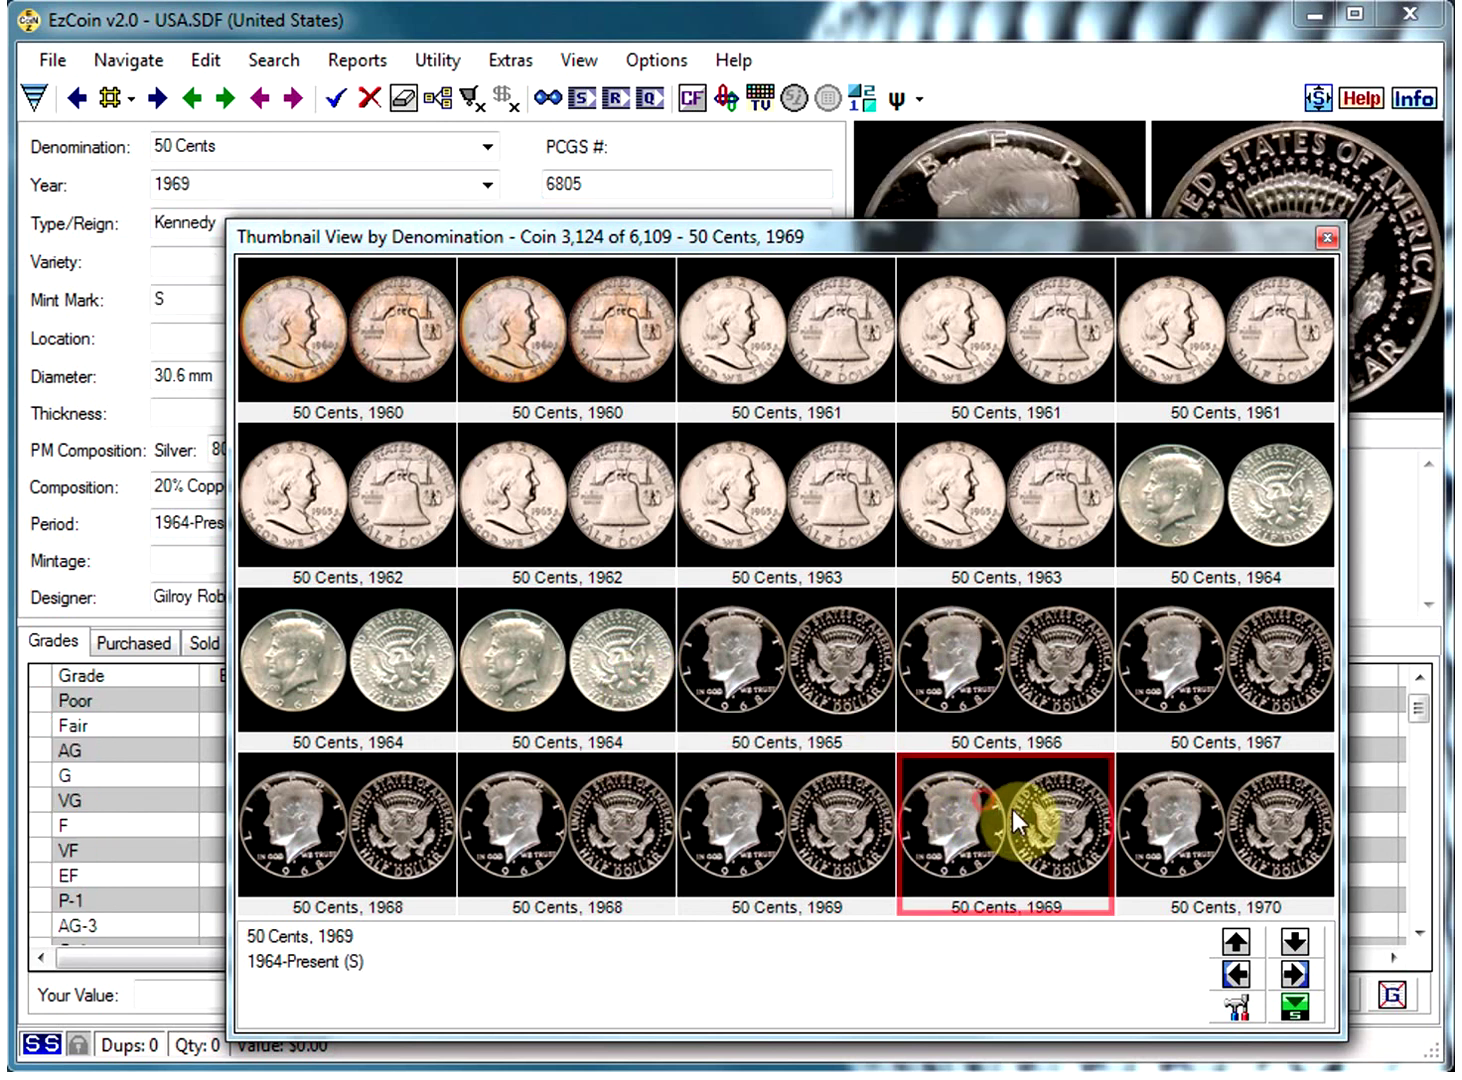
left_click(357, 879)
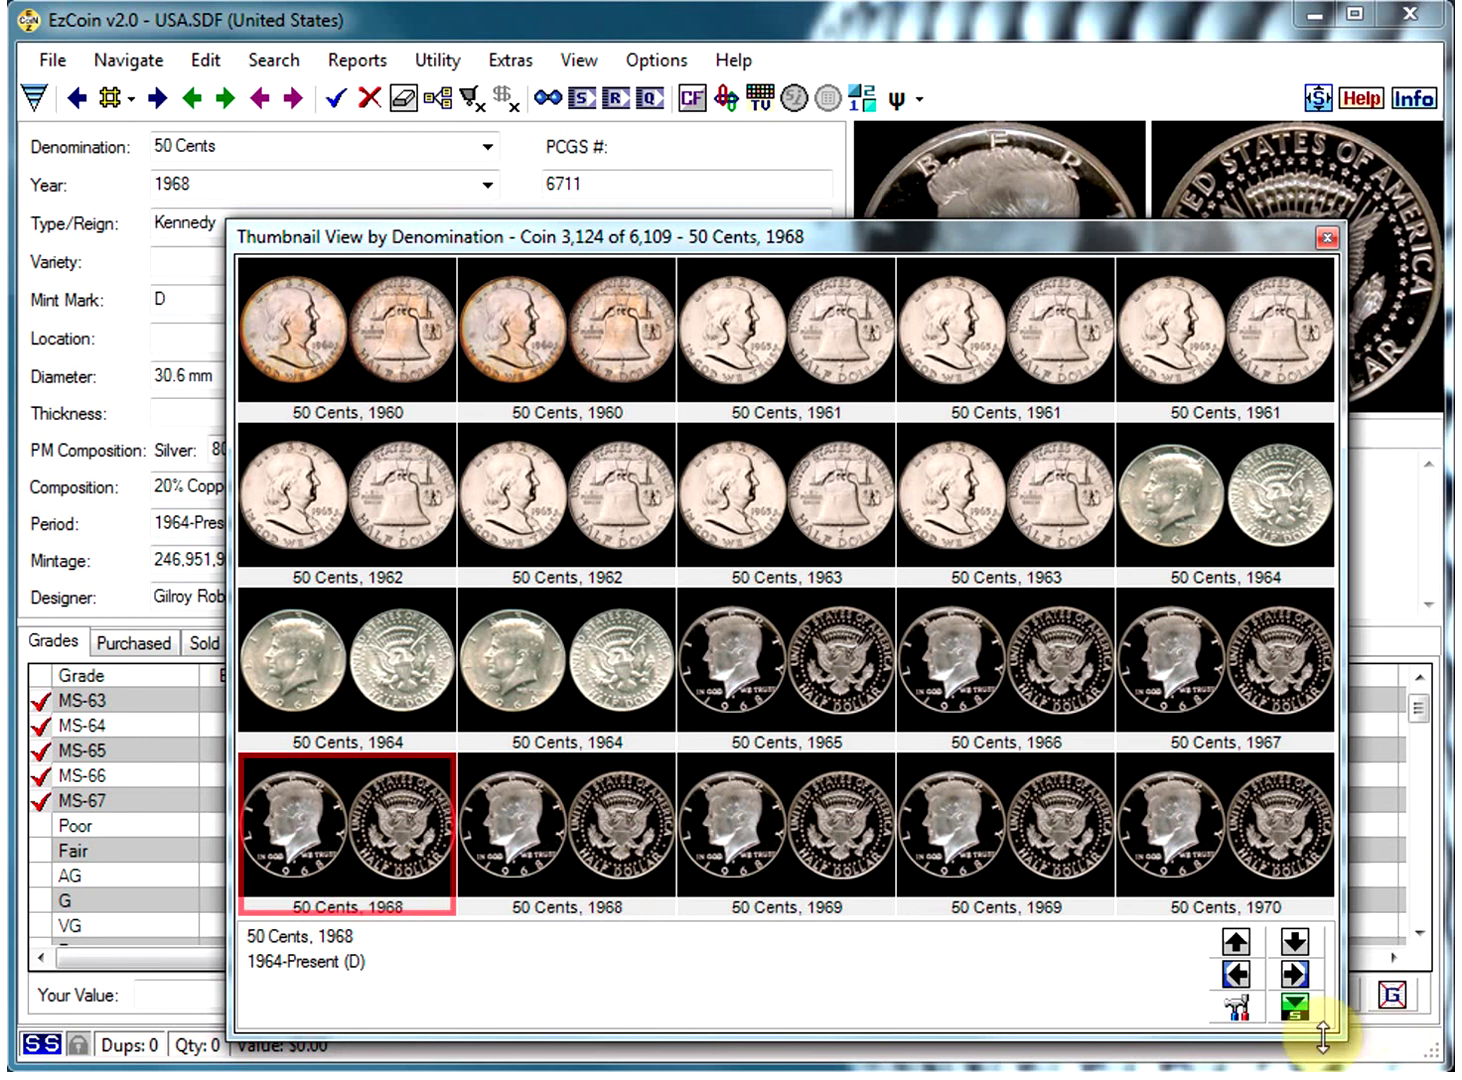
mouse_move(1335, 1038)
left_mouse_down()
mouse_move(1250, 856)
mouse_move(1092, 798)
mouse_move(1322, 1041)
mouse_move(1314, 1027)
left_mouse_up()
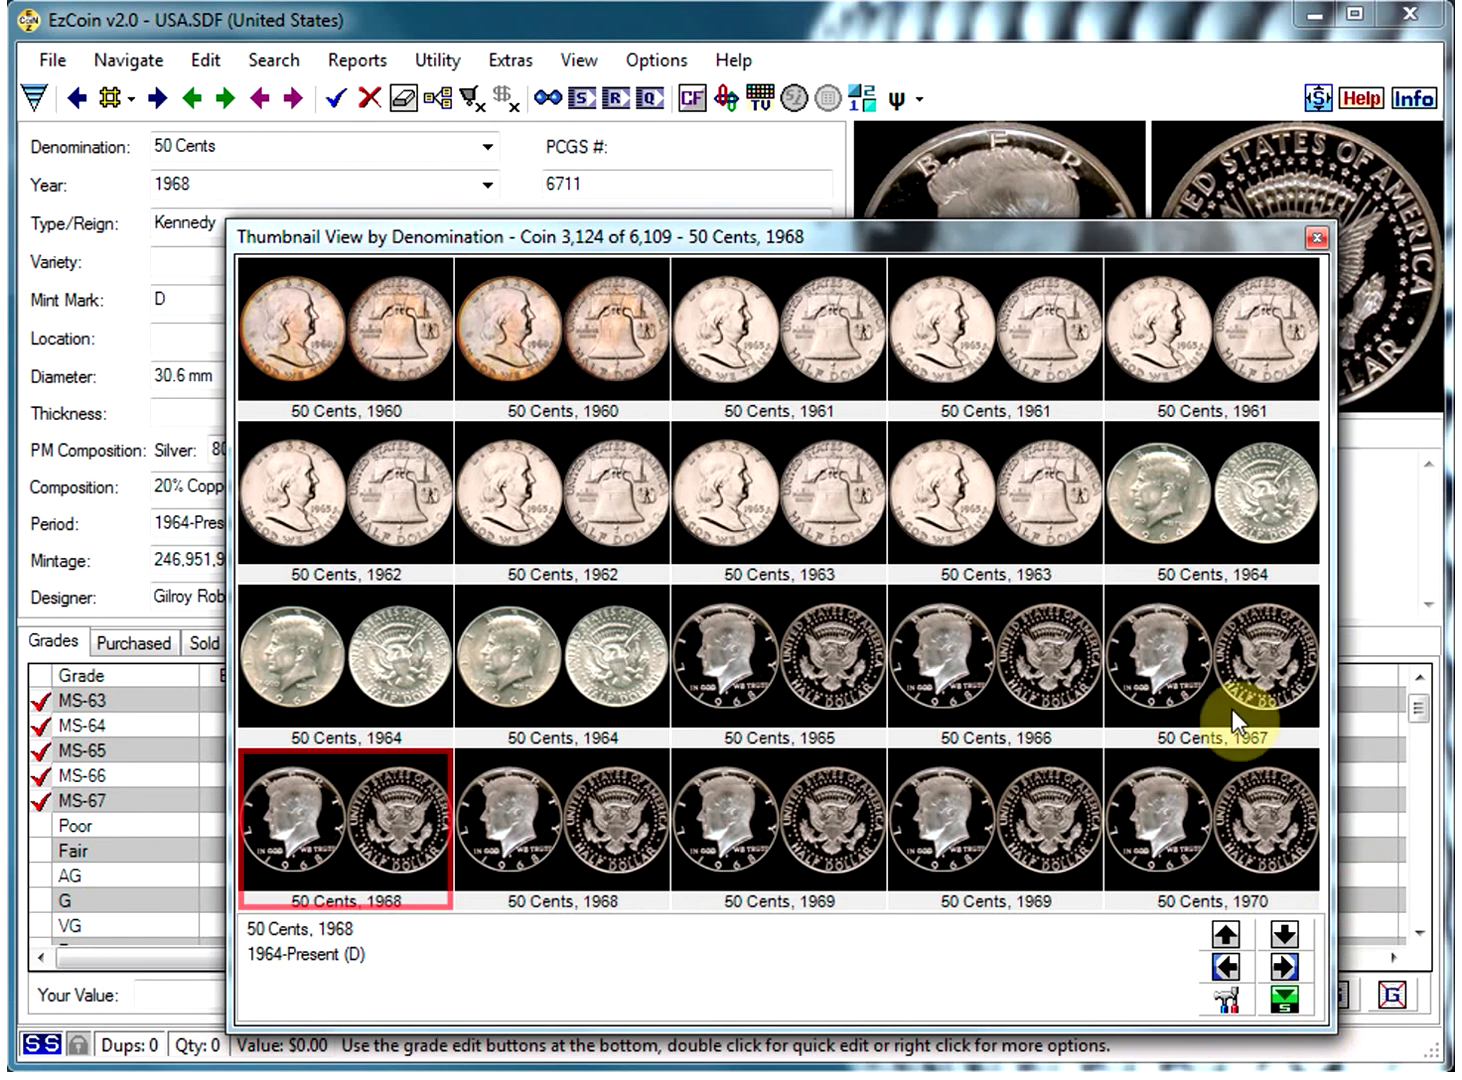
left_click(828, 507)
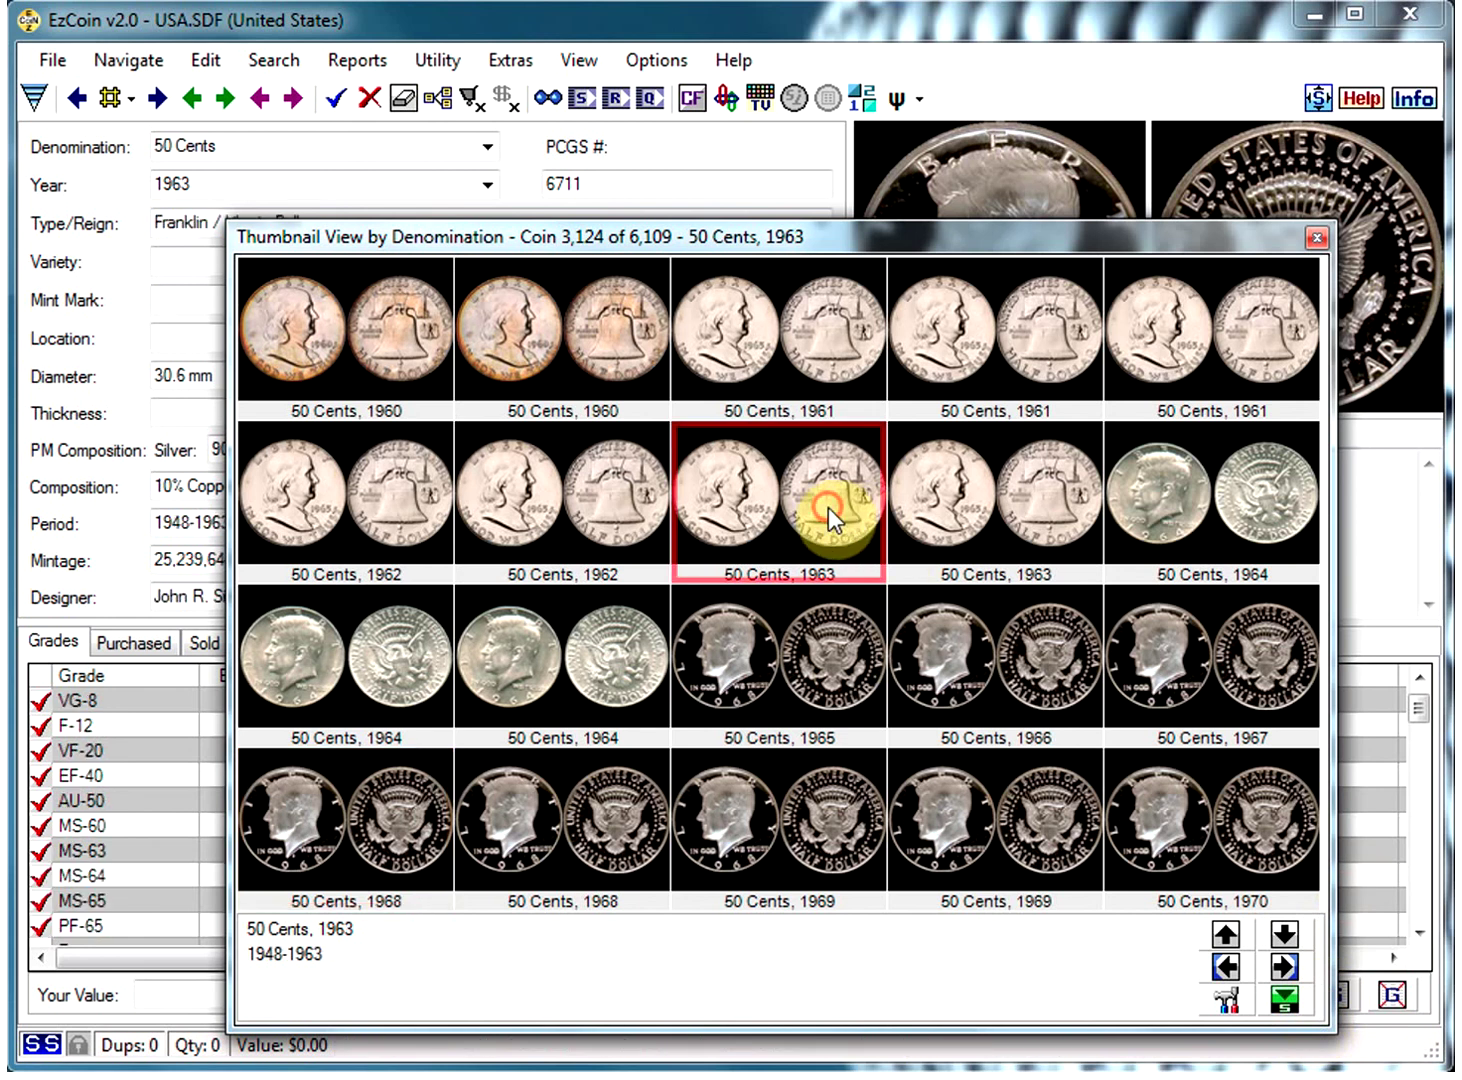
double_click(828, 507)
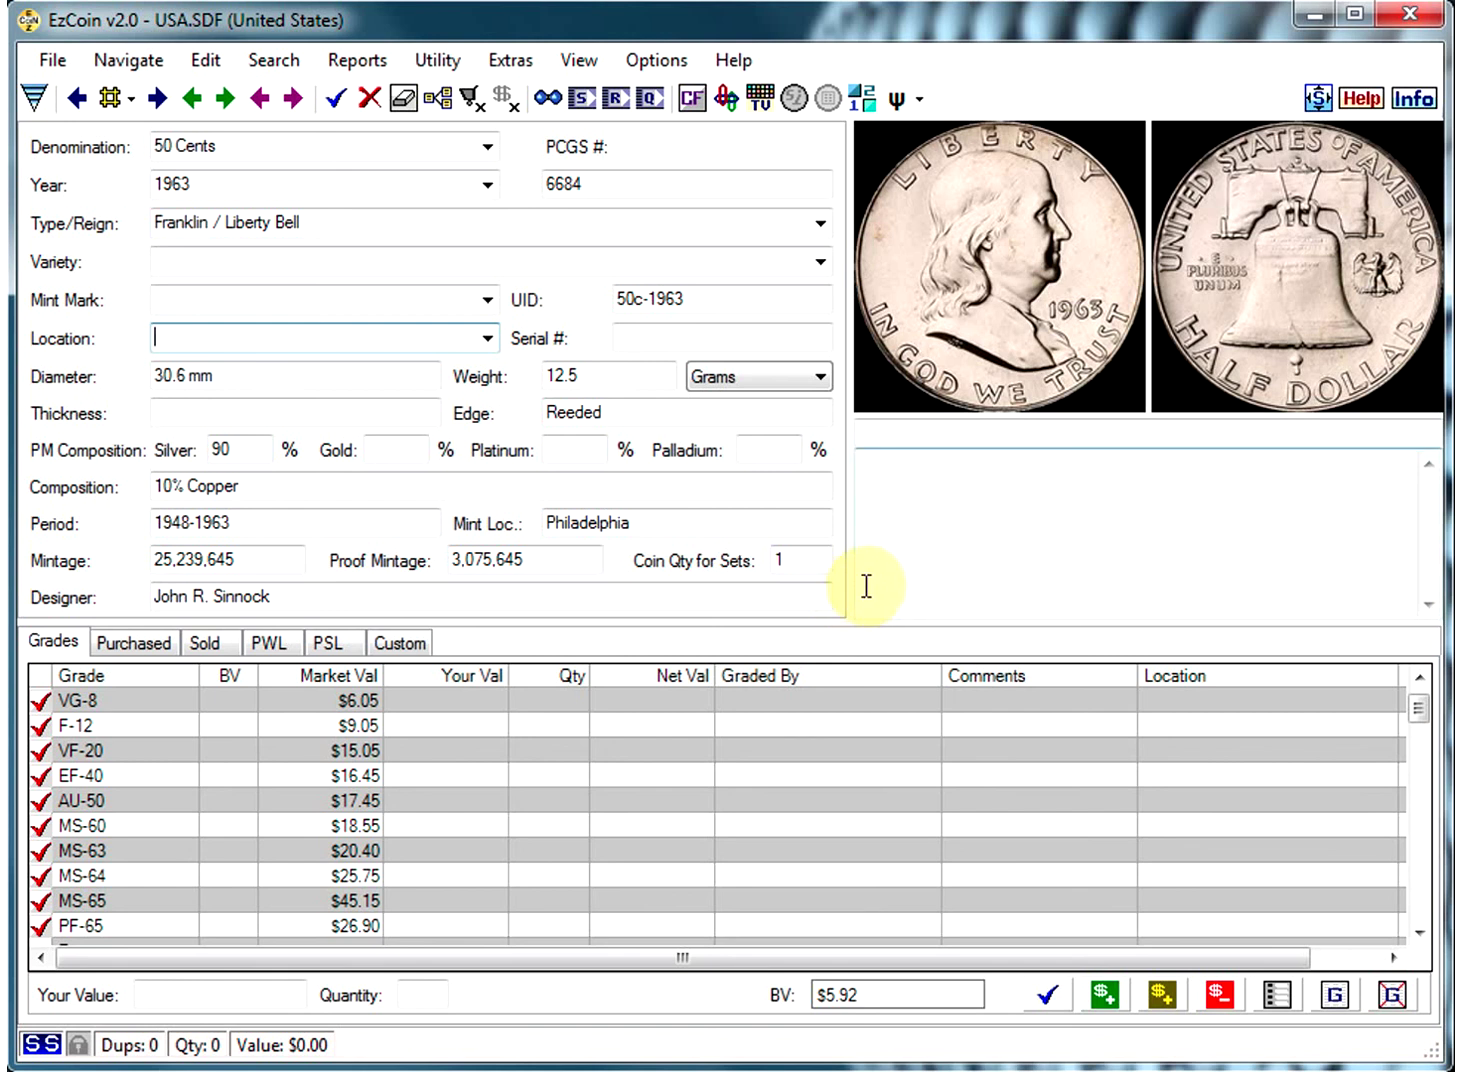
- Clear the coin form and enter the denomination 10 Cents and the year 1805
left_click(403, 96)
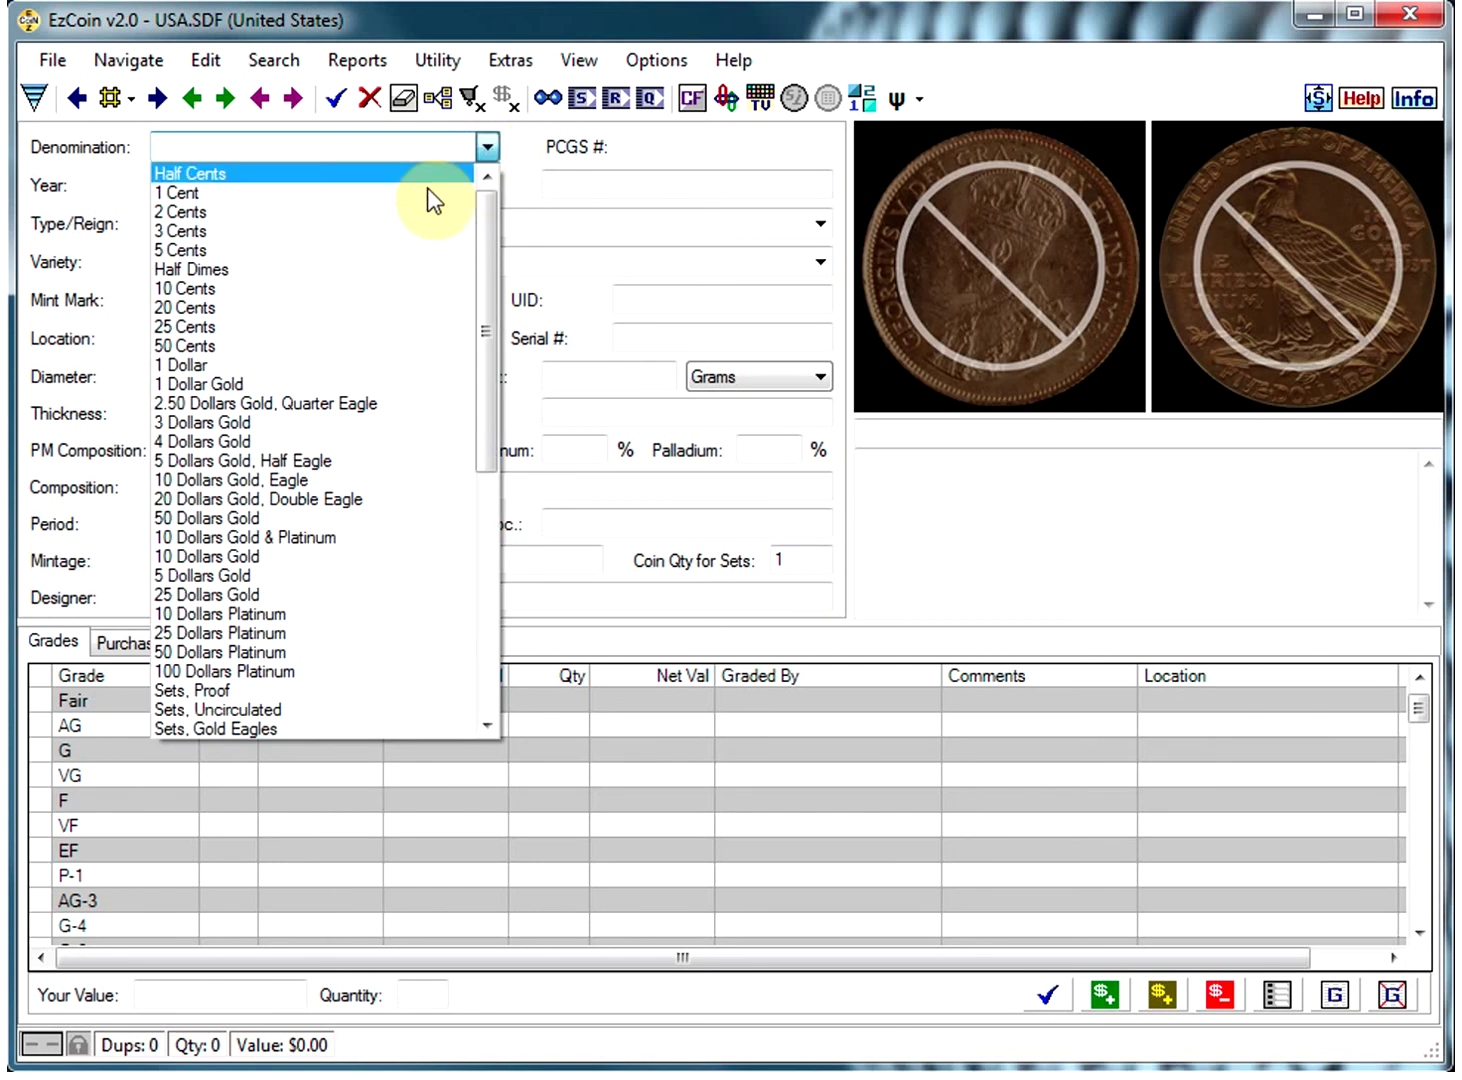
left_click(222, 288)
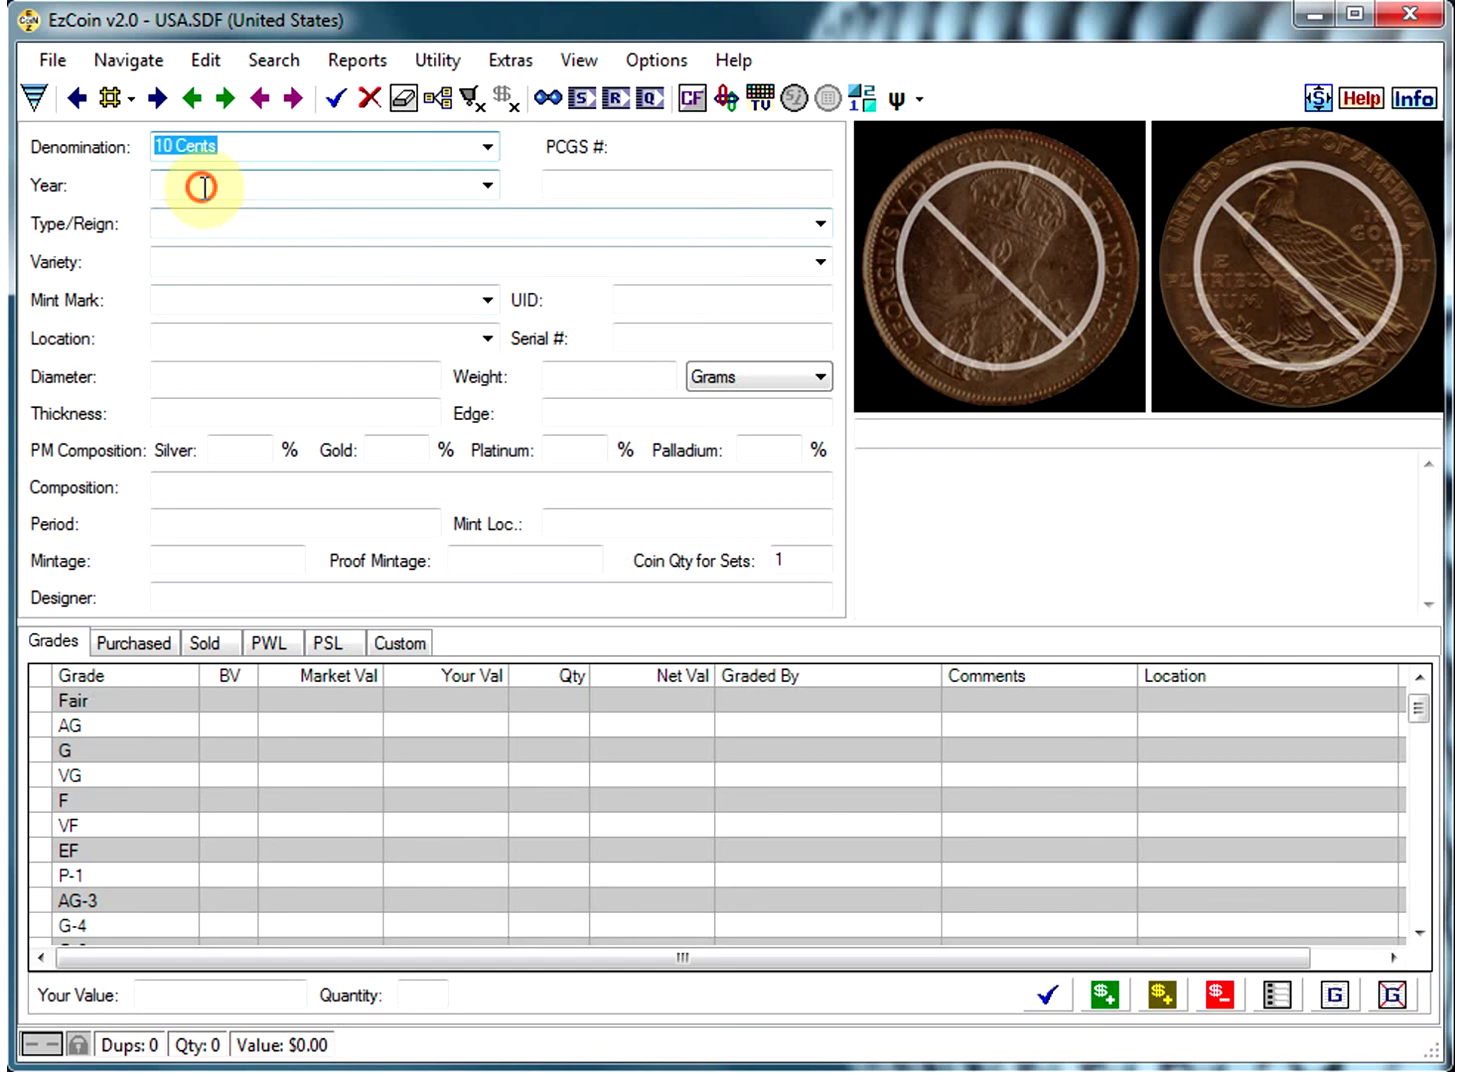
left_click(202, 188)
type("1805")
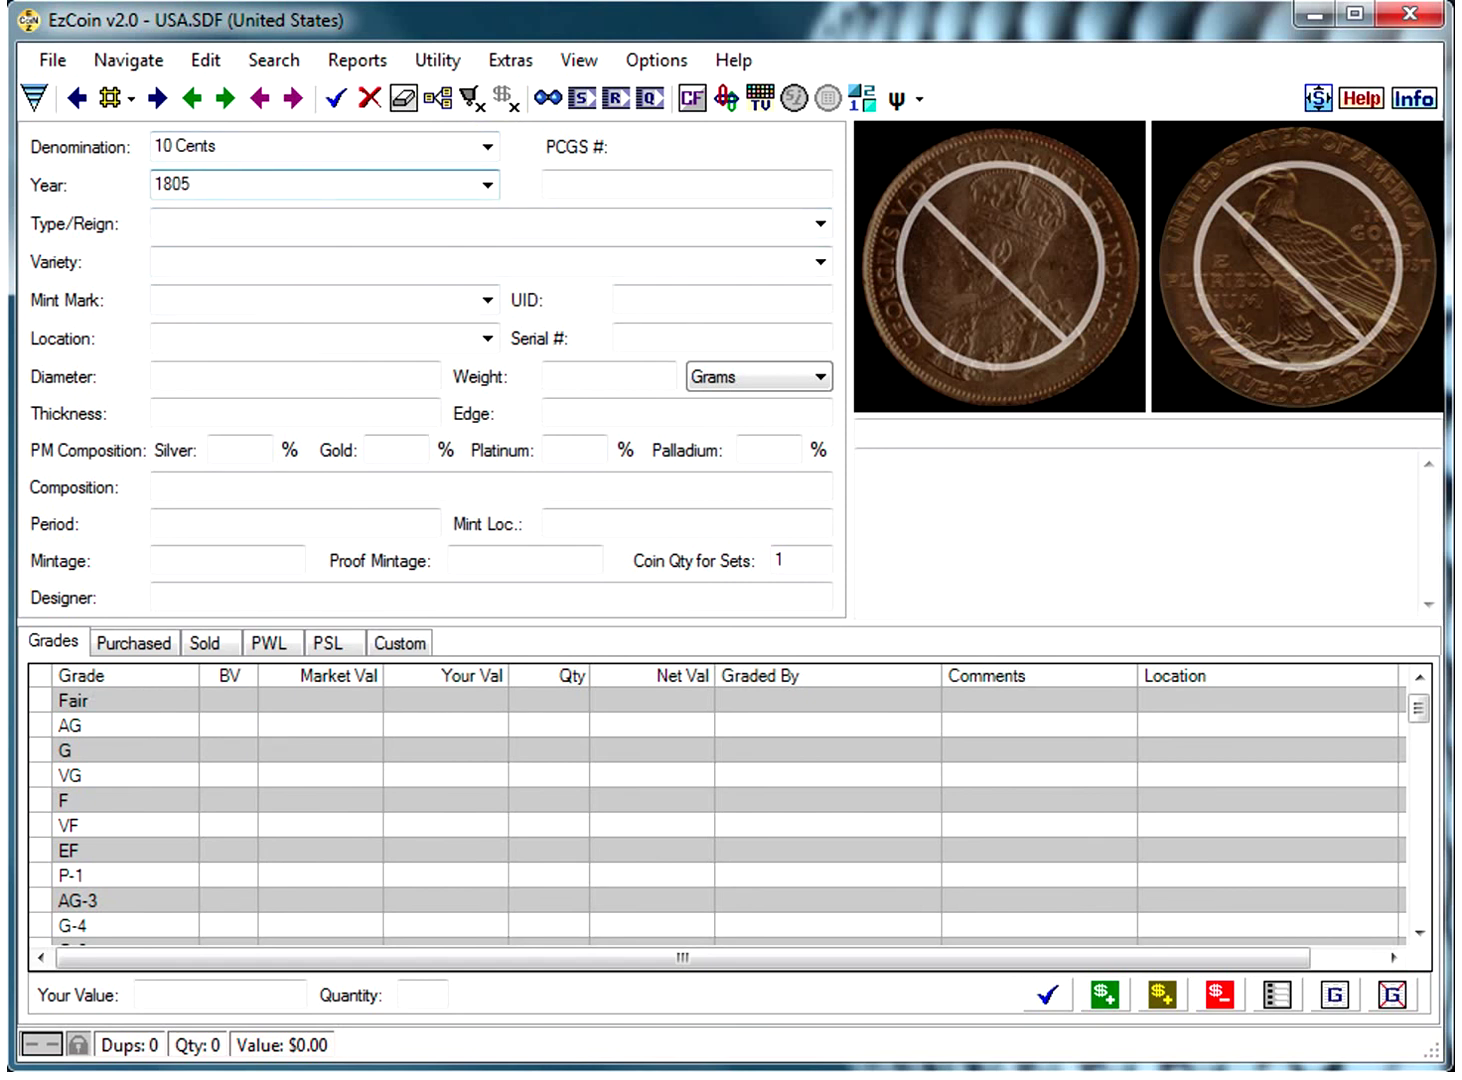
- Run an eLook eBay search for United States coins without a denomination, look through the listings in the browser, and close it
key("ctrl+e")
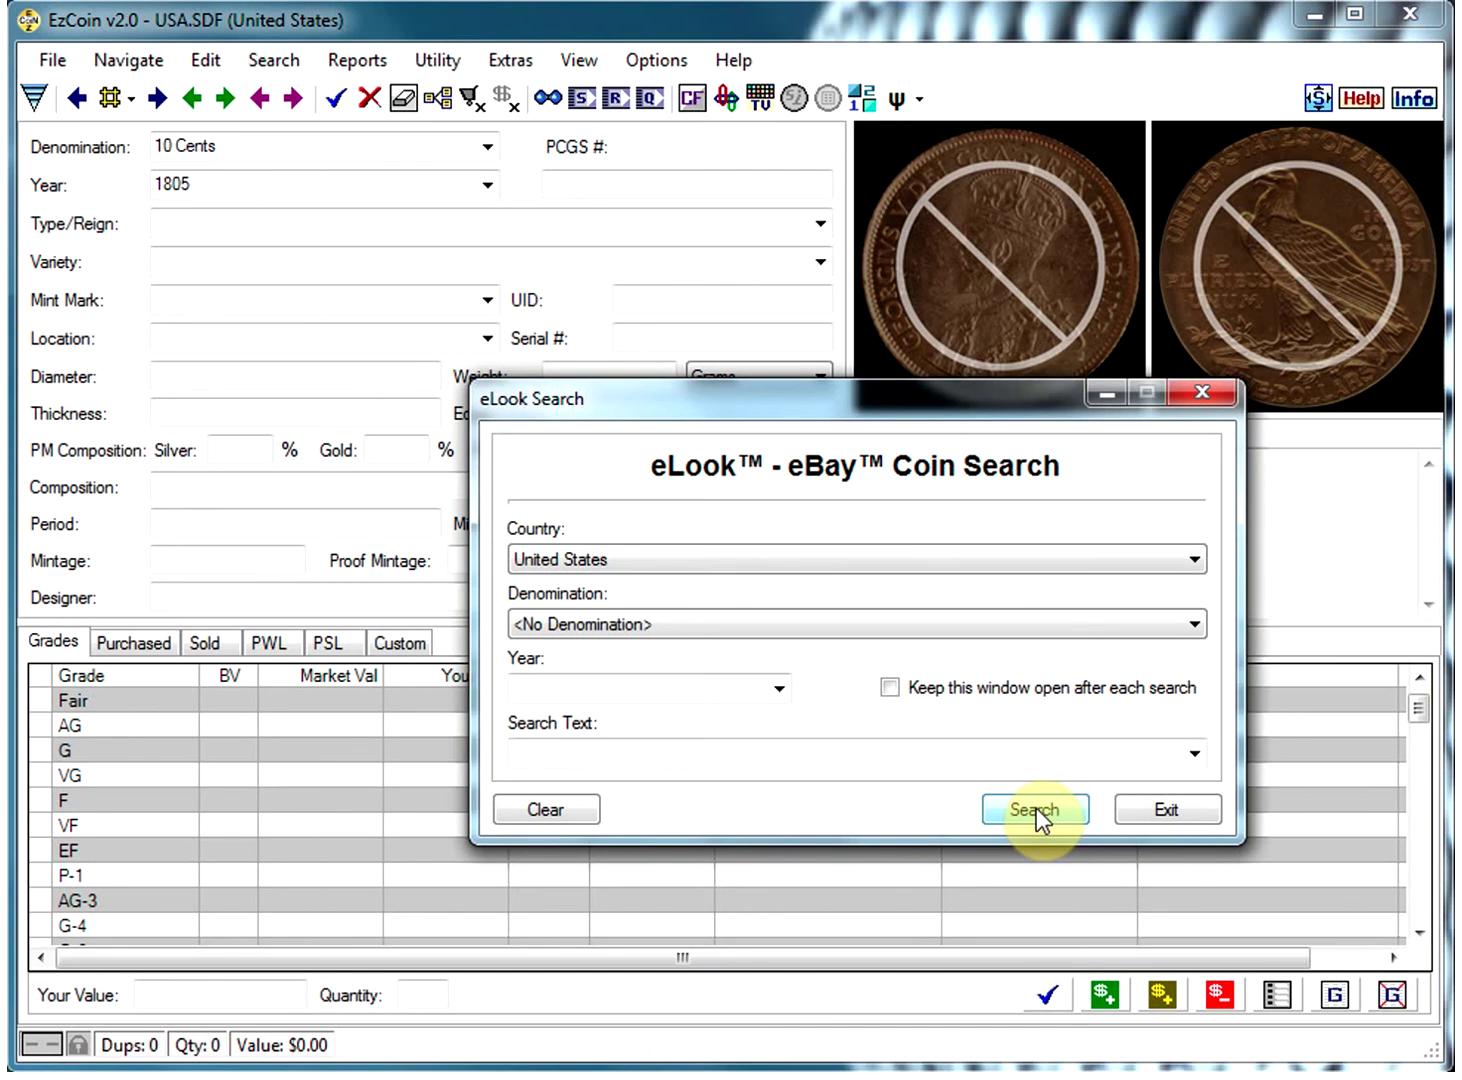
left_click(1036, 808)
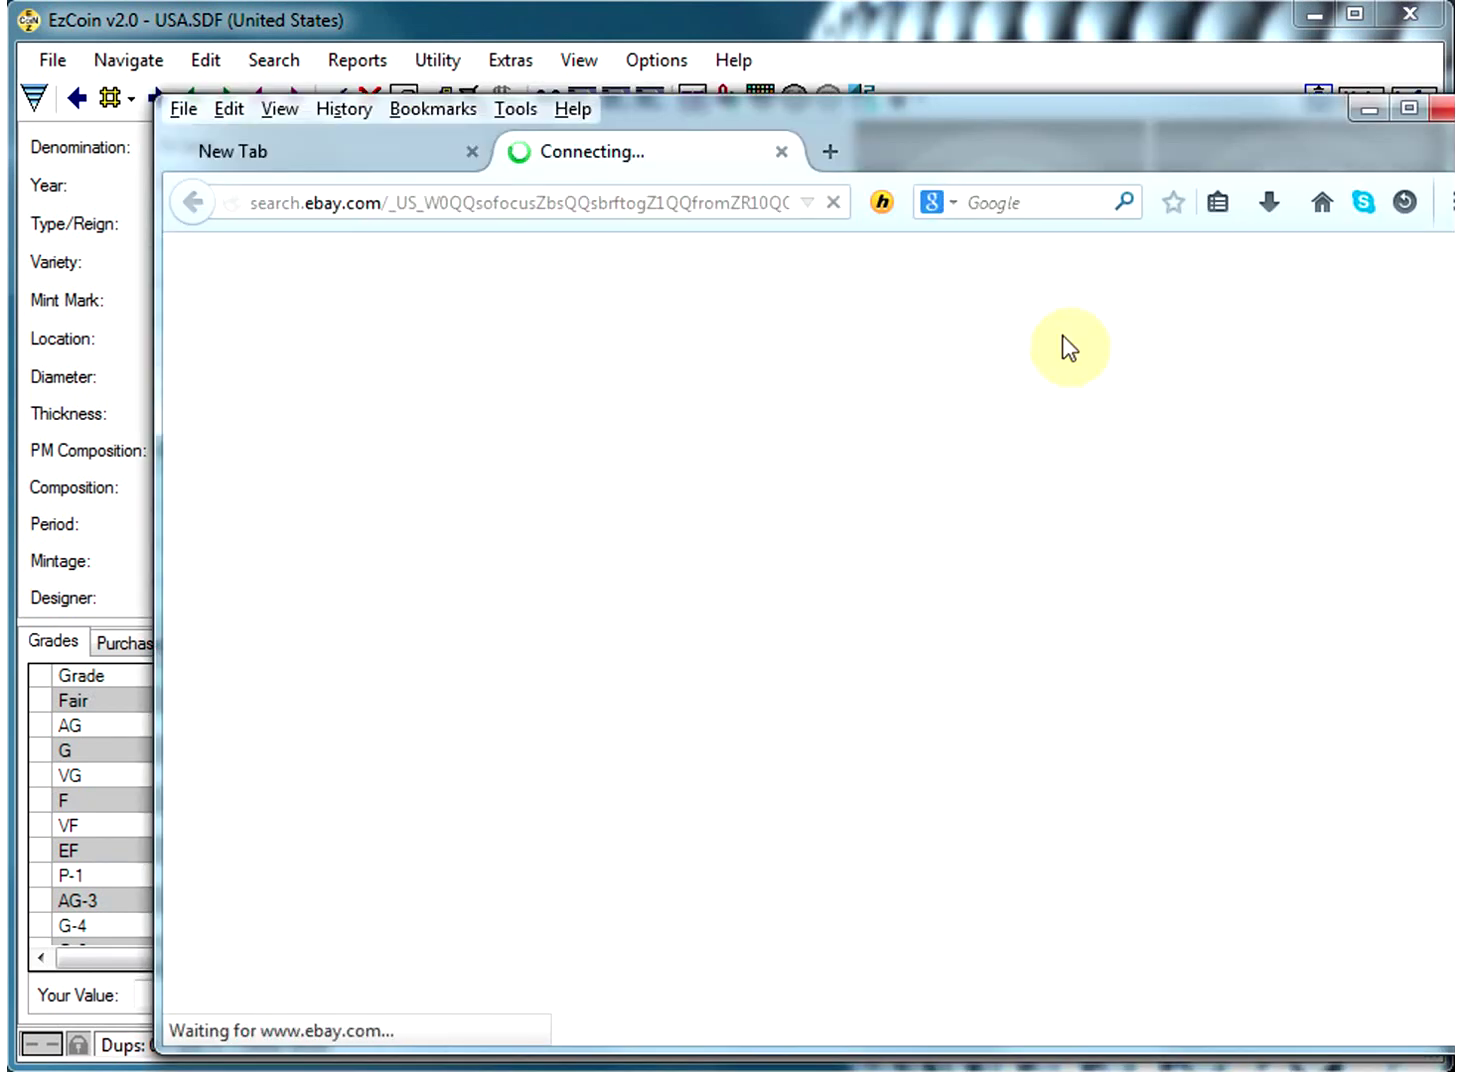
left_click_drag(1065, 154, 967, 129)
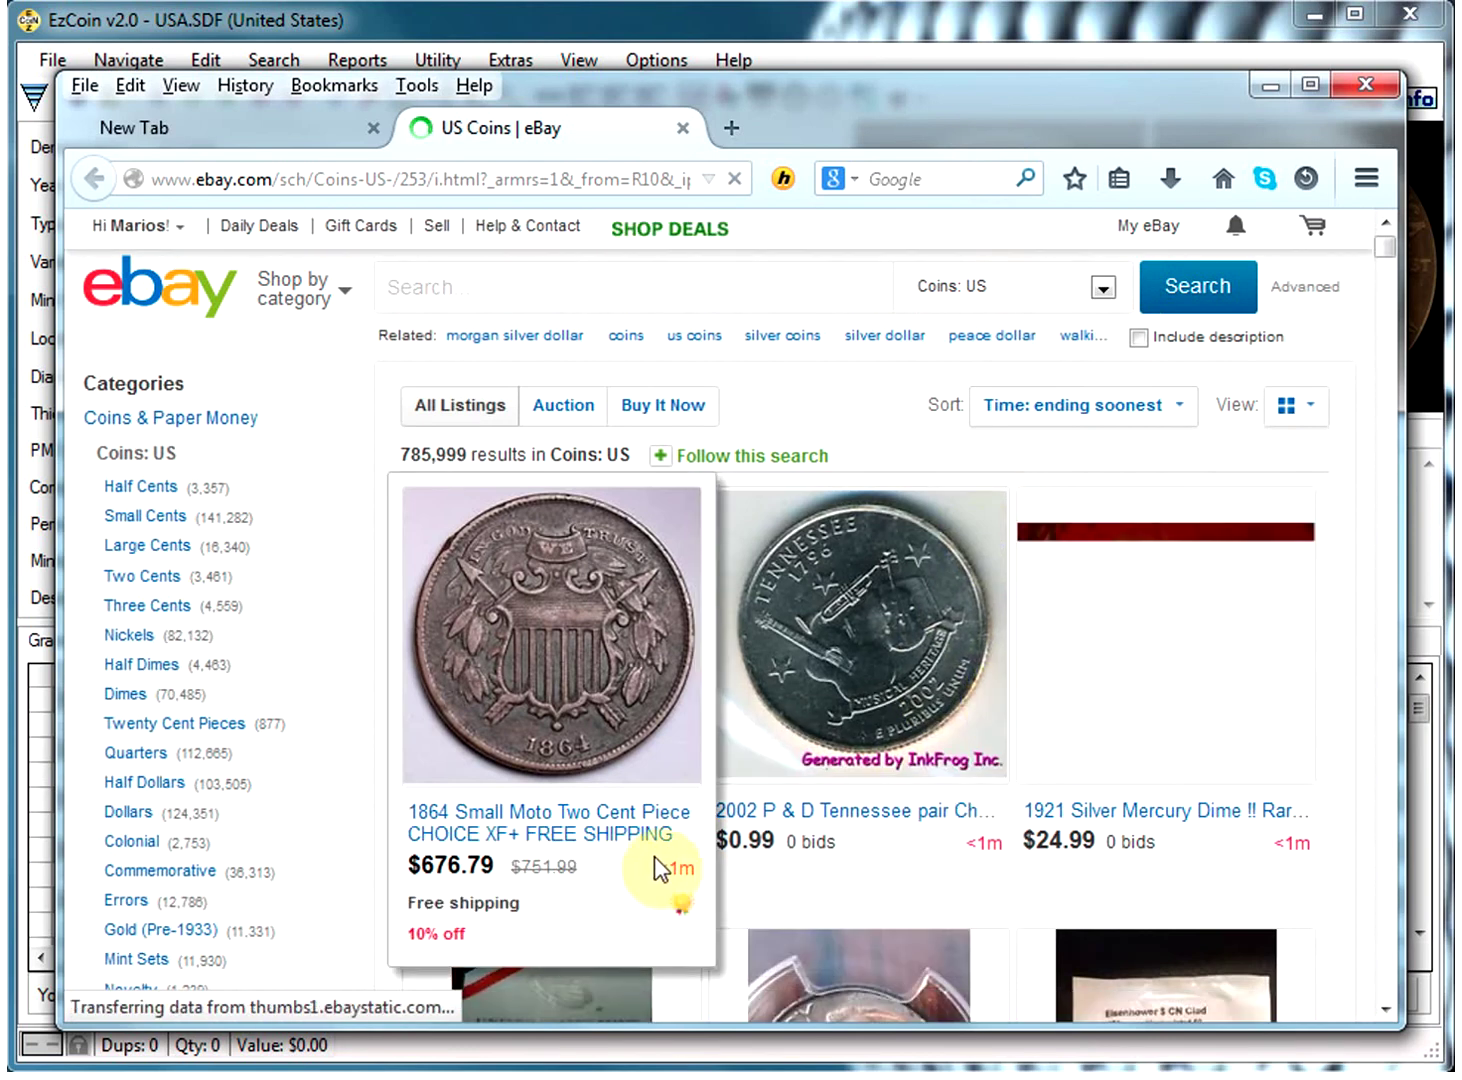
scroll(960, 712, "down", 8)
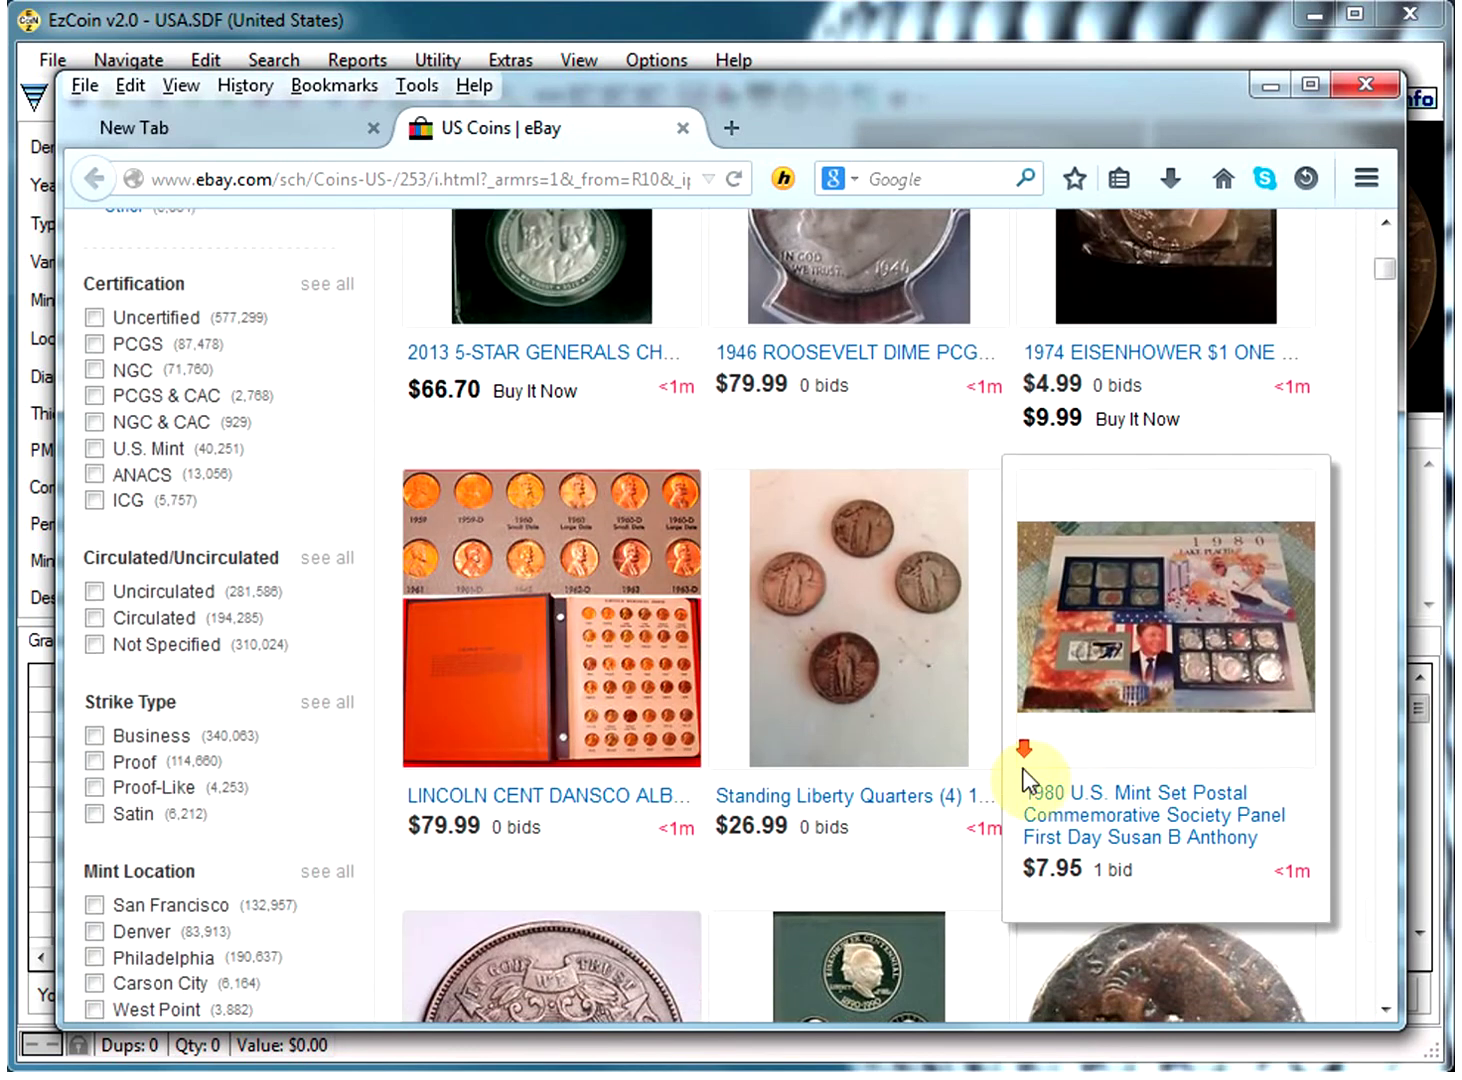
scroll(1023, 770, "down", 10)
scroll(1088, 751, "up", 20)
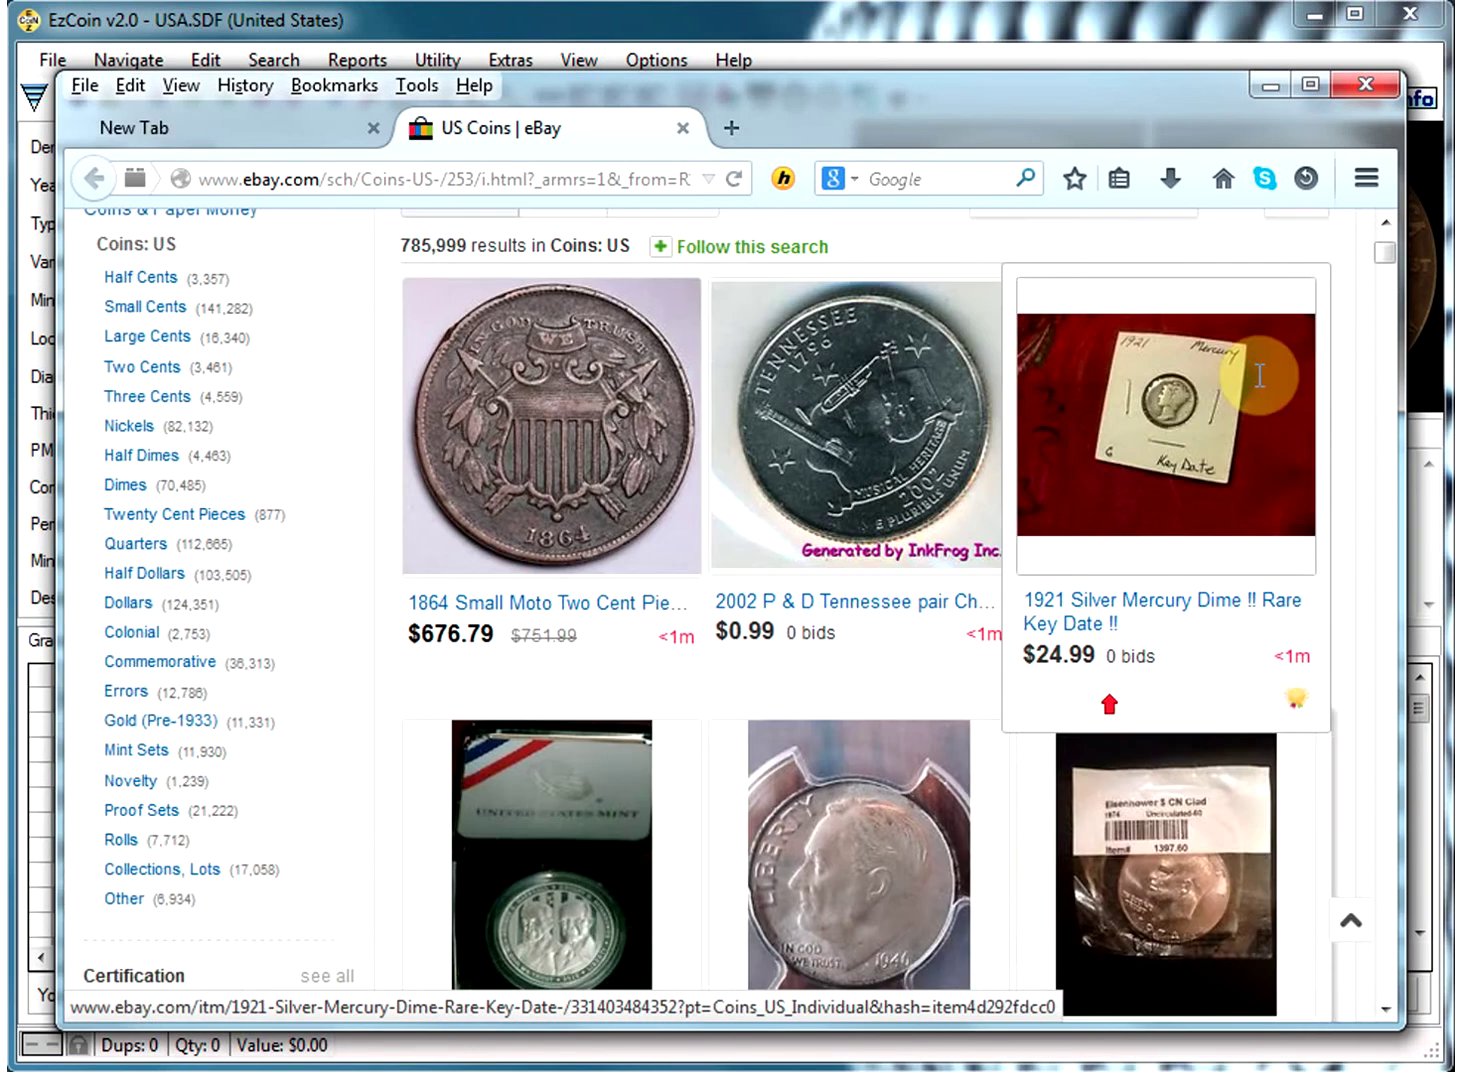
left_click(1363, 86)
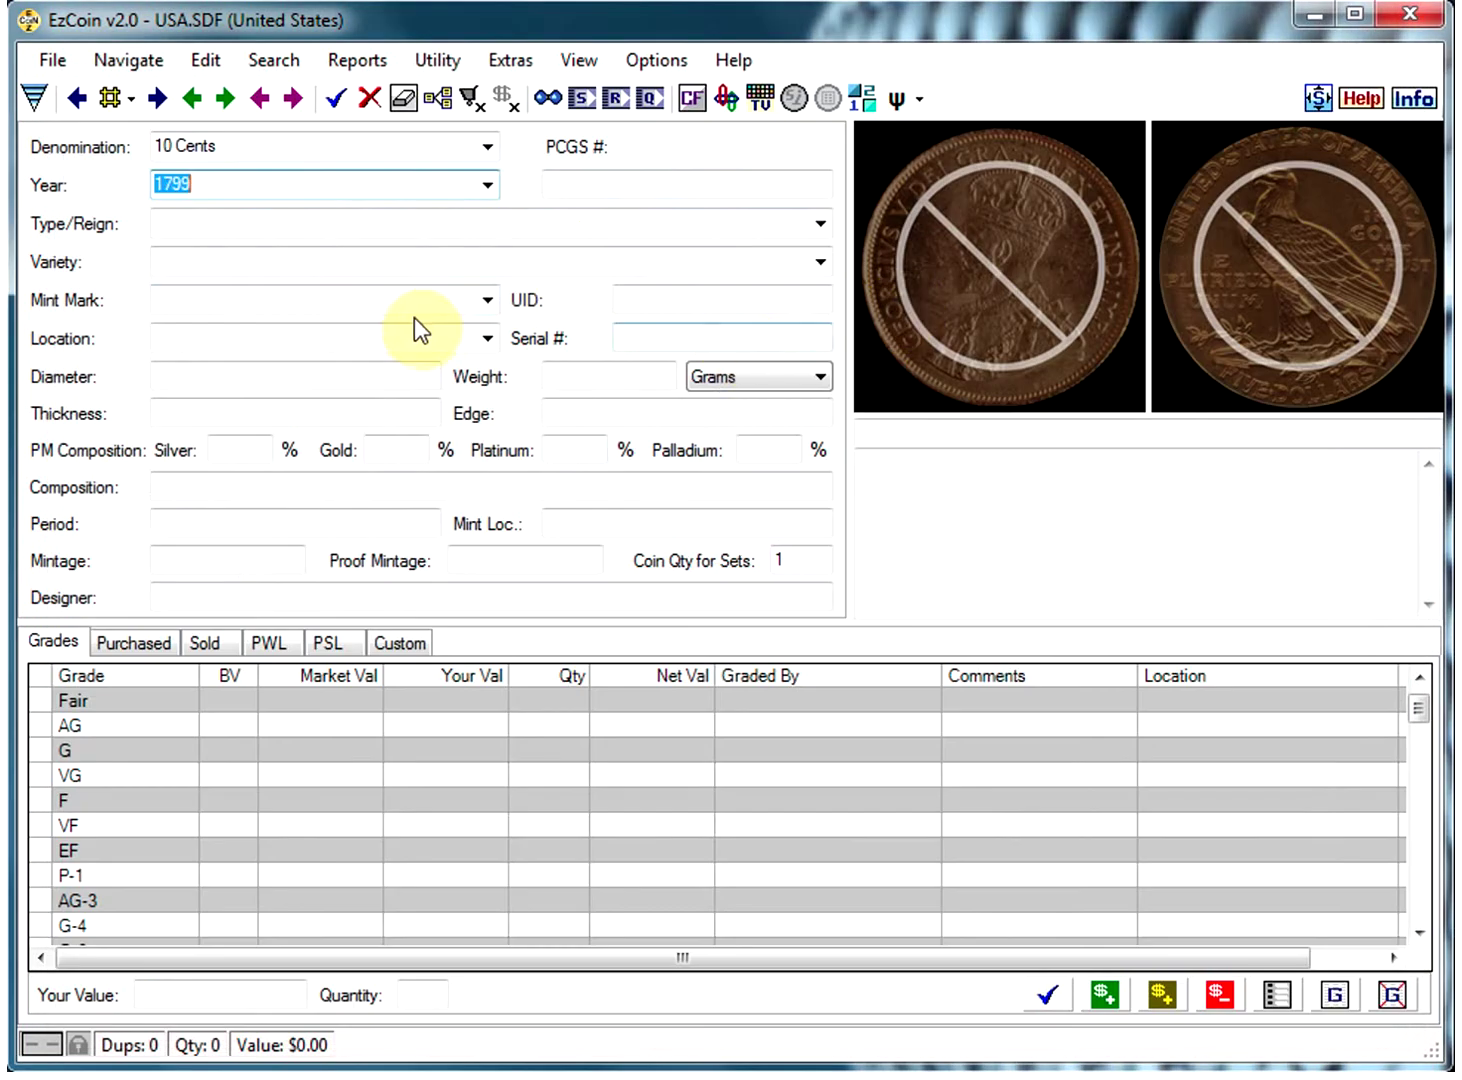
- Set the year of the 10 Cents coin to 1805, and open and exit the eLook search
double_click(408, 188)
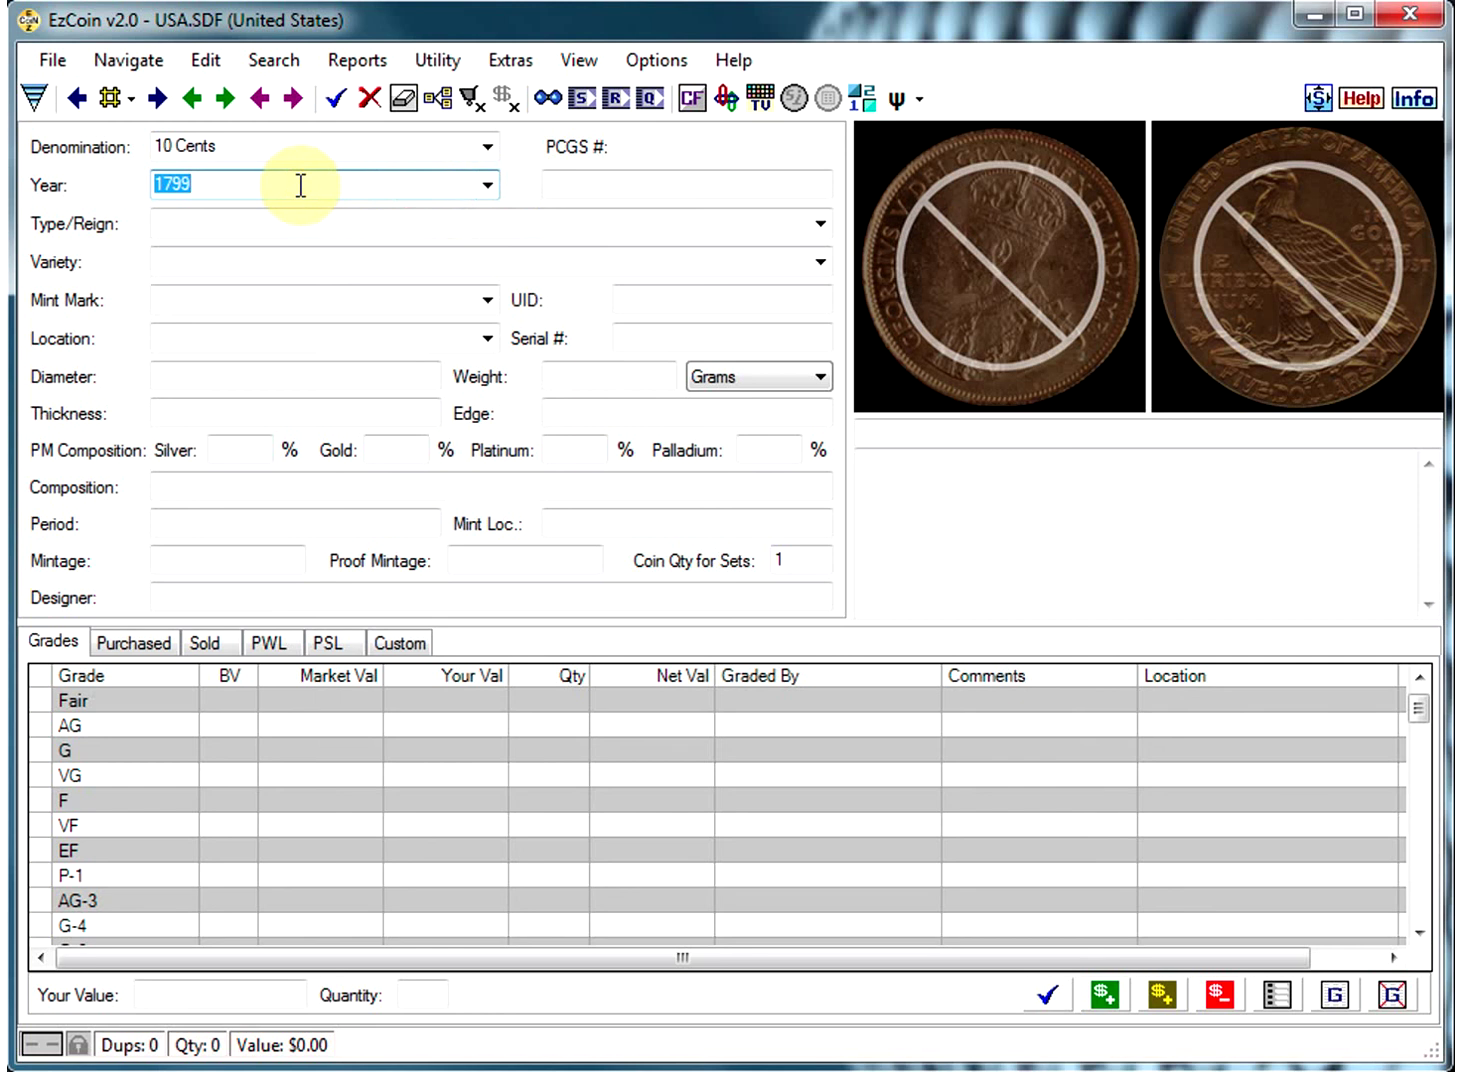
type("1805")
key("ctrl+e")
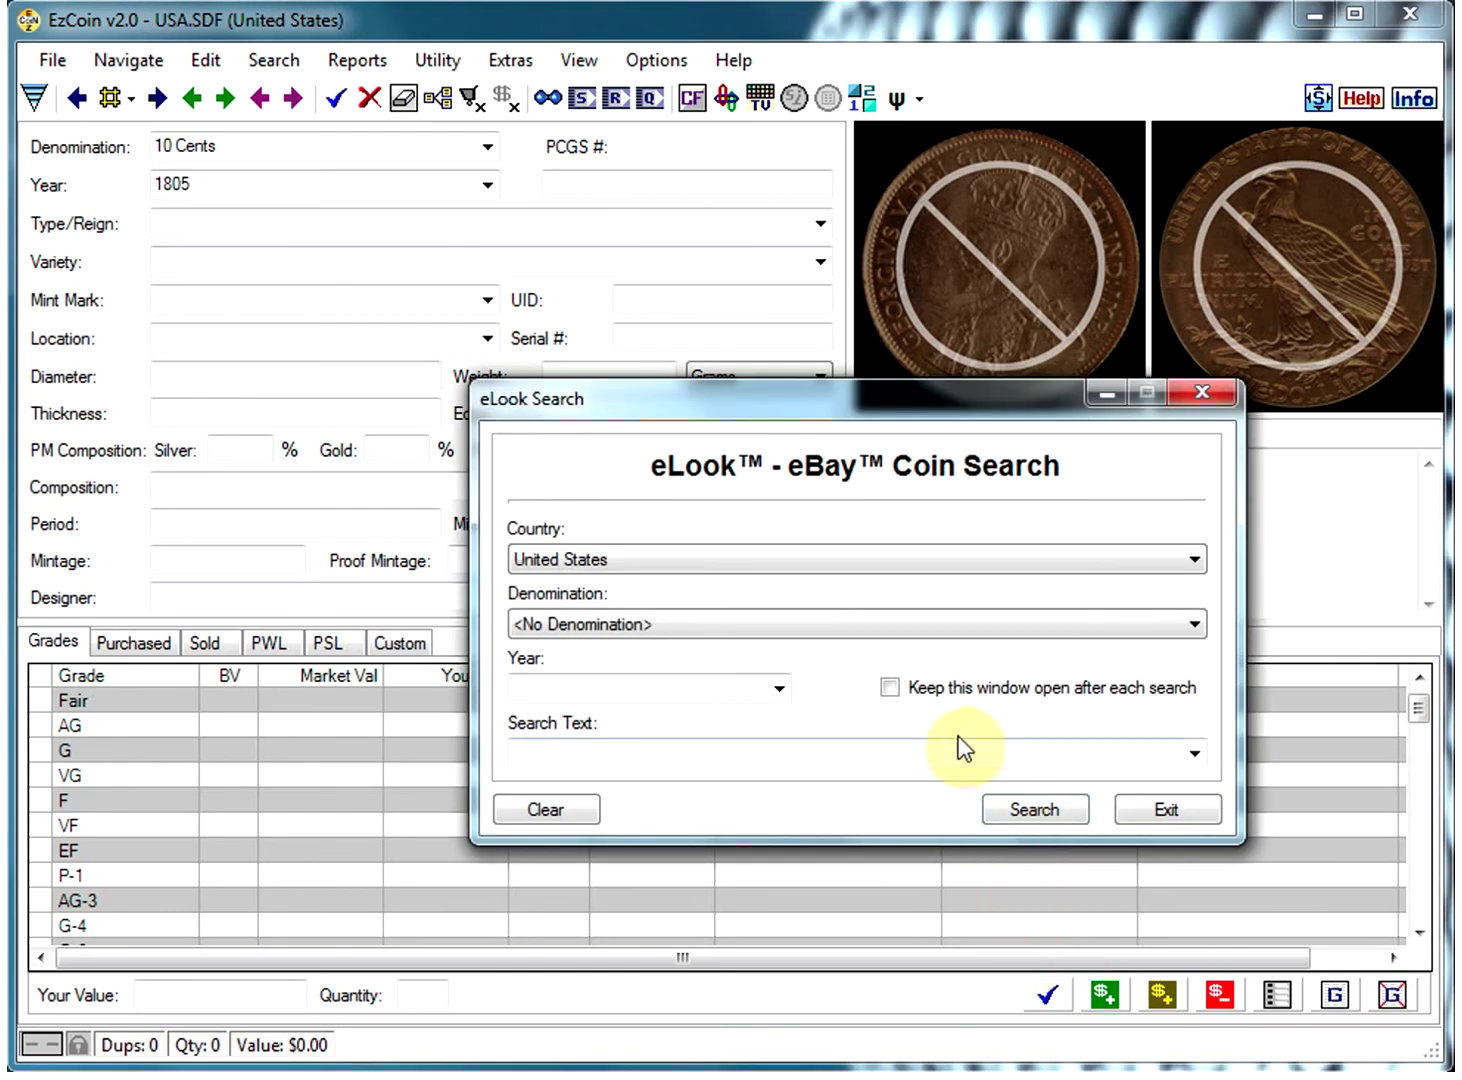
left_click(1165, 809)
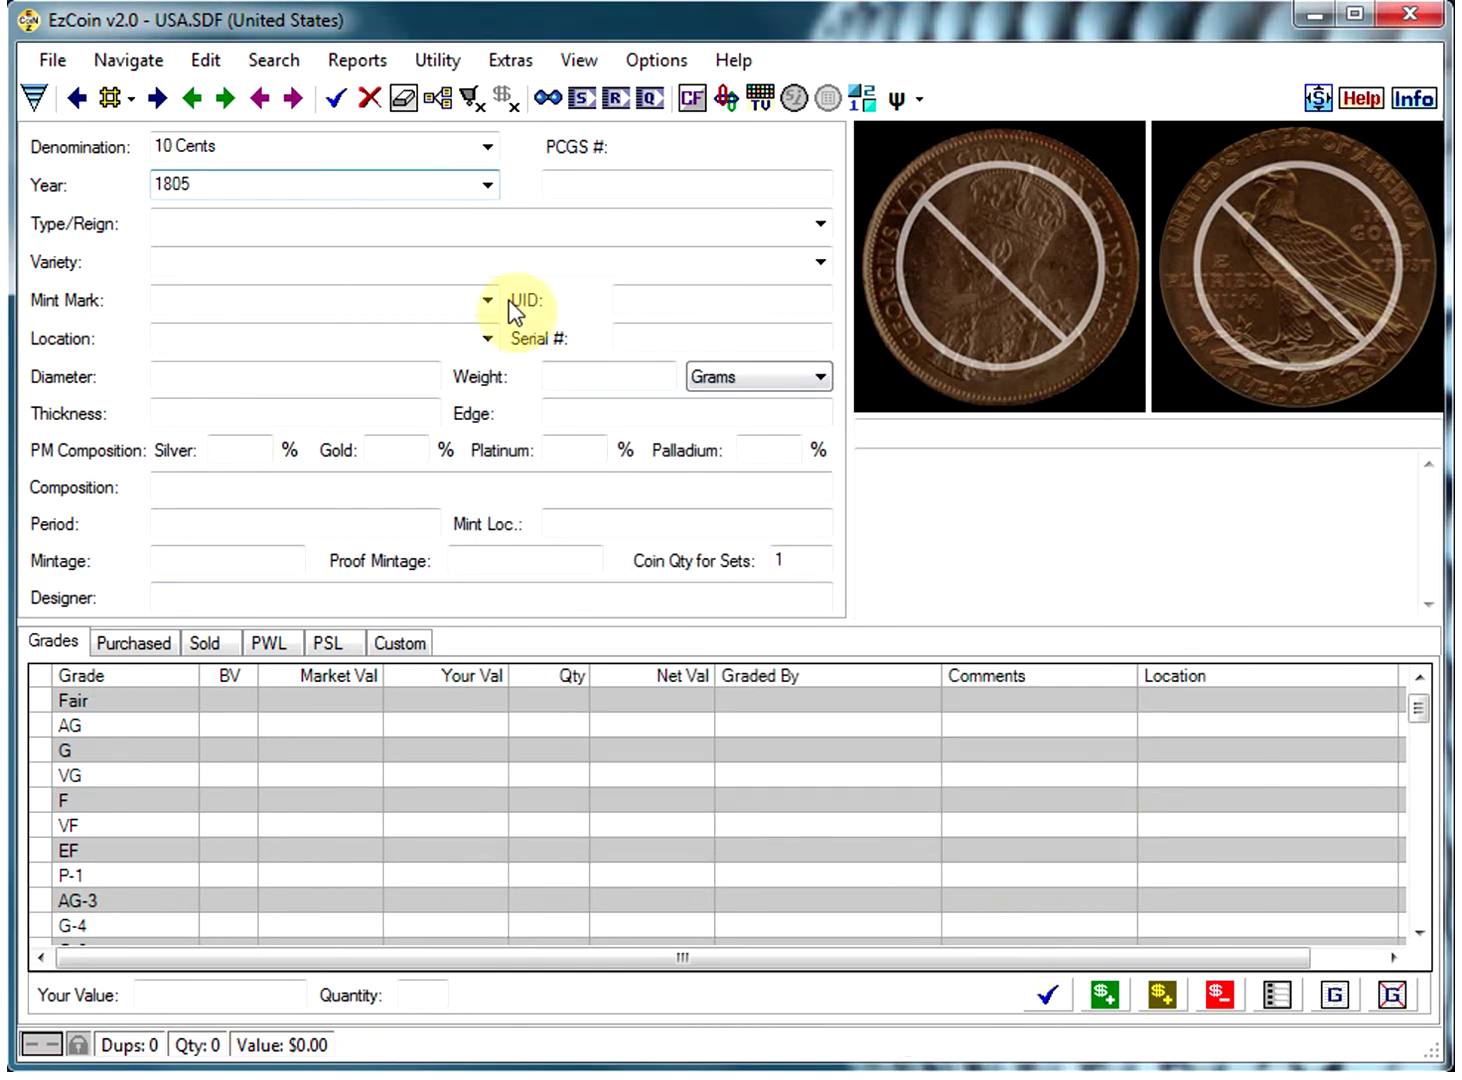
- Look up the 1805 10 Cents coins, load the Draped Bust 4 Berries variety, and close the lookup list
key("Return")
double_click(470, 266)
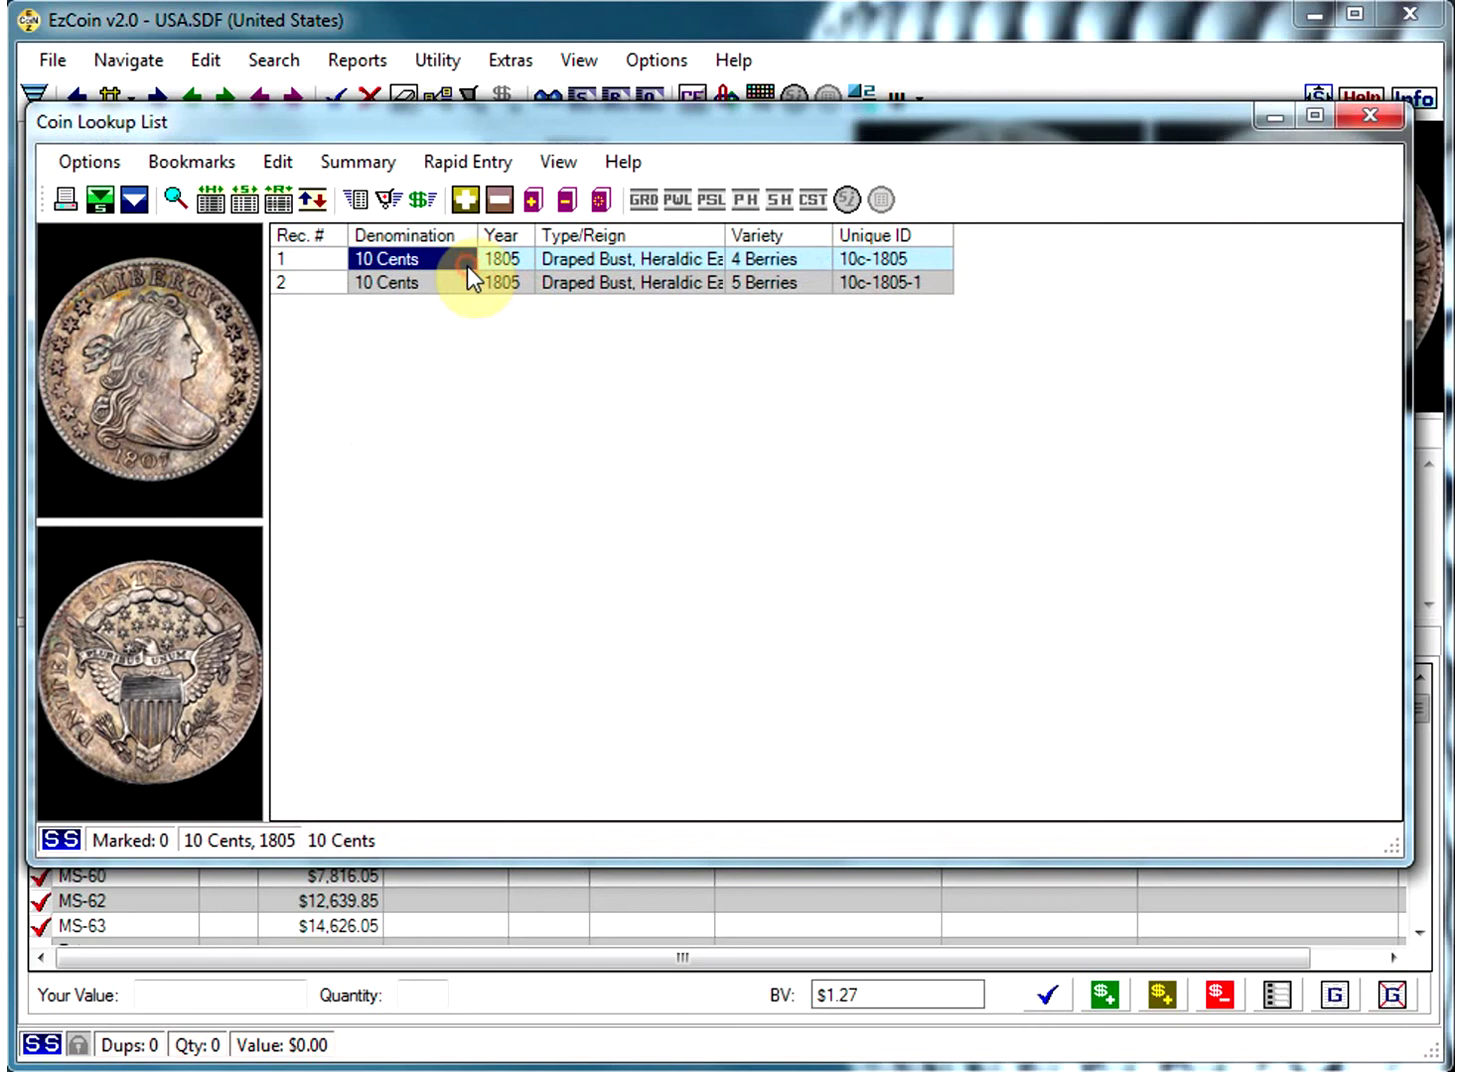
left_click(1369, 117)
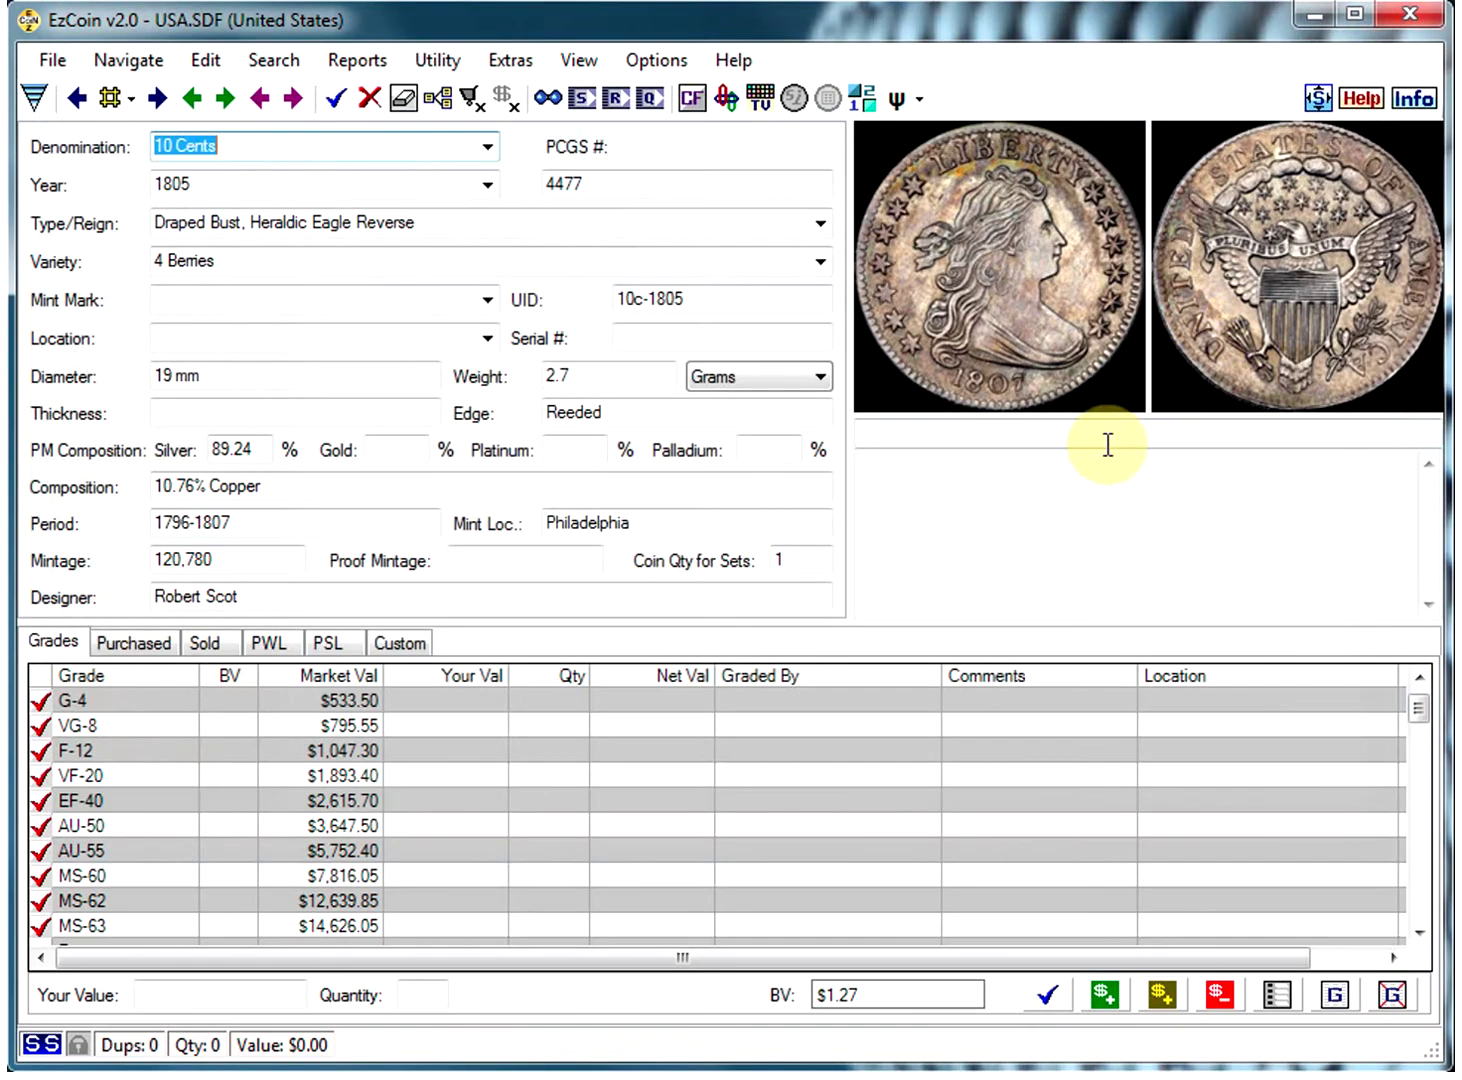
- Run an eLook eBay search for "1805 10 Cents" and look through the listings in the browser
key("ctrl+e")
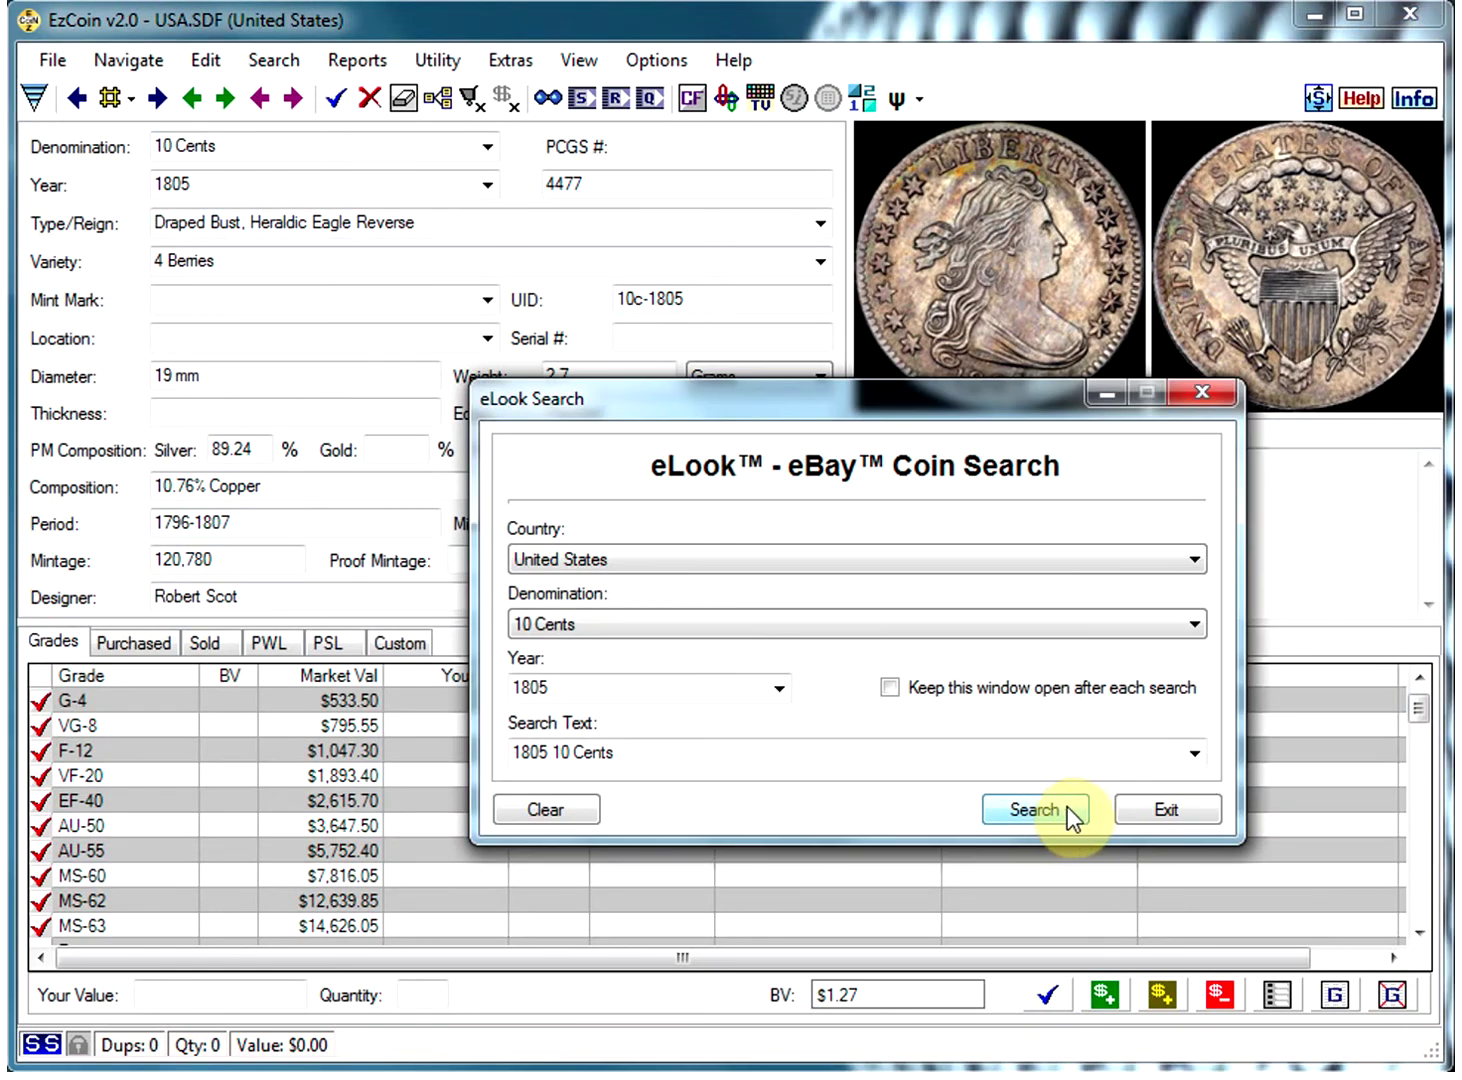
left_click(1045, 808)
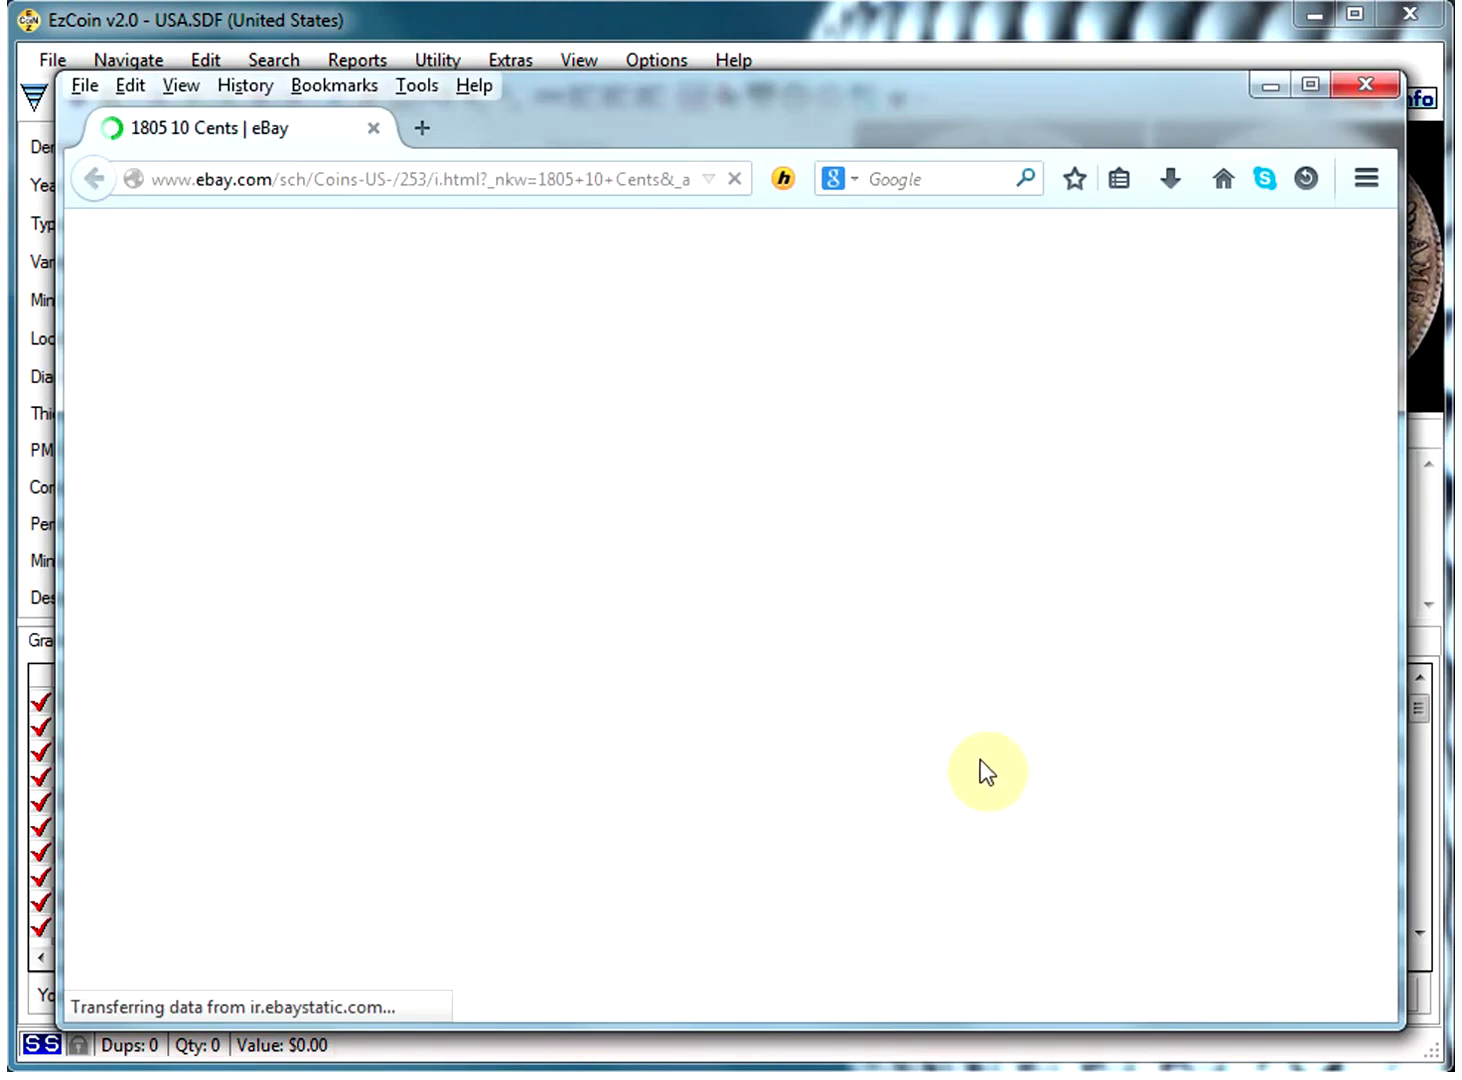
scroll(896, 715, "down", 3)
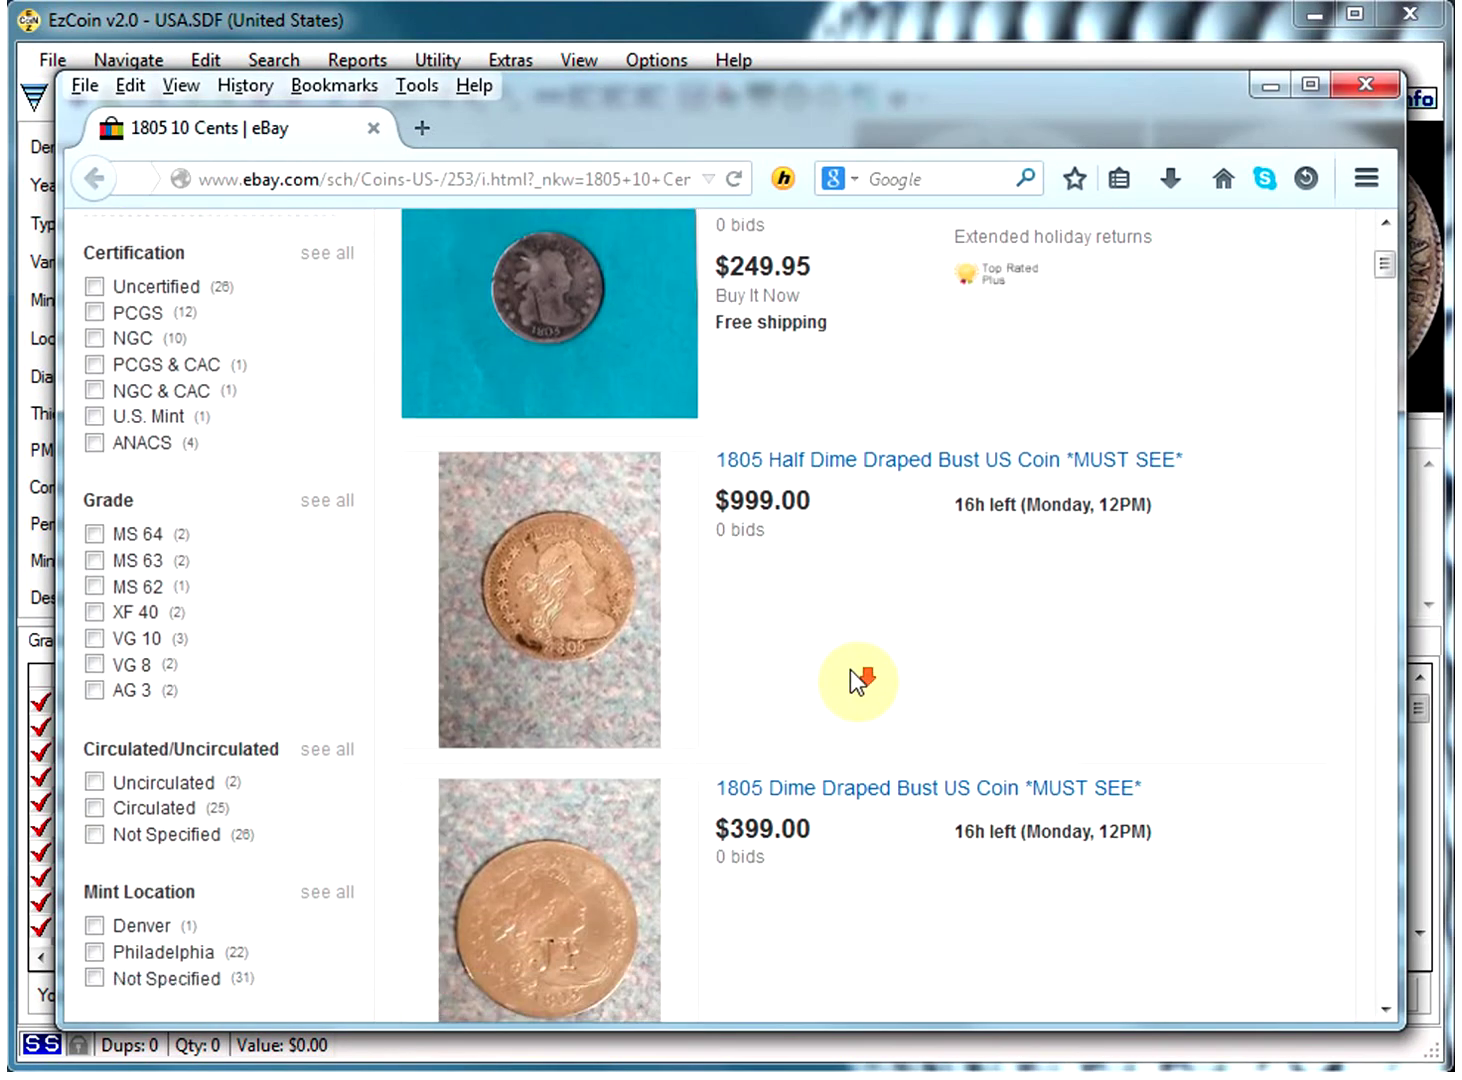
- Look through the remaining eBay listings for the 1805 10 Cents search and close the browser
scroll(851, 670, "down", 15)
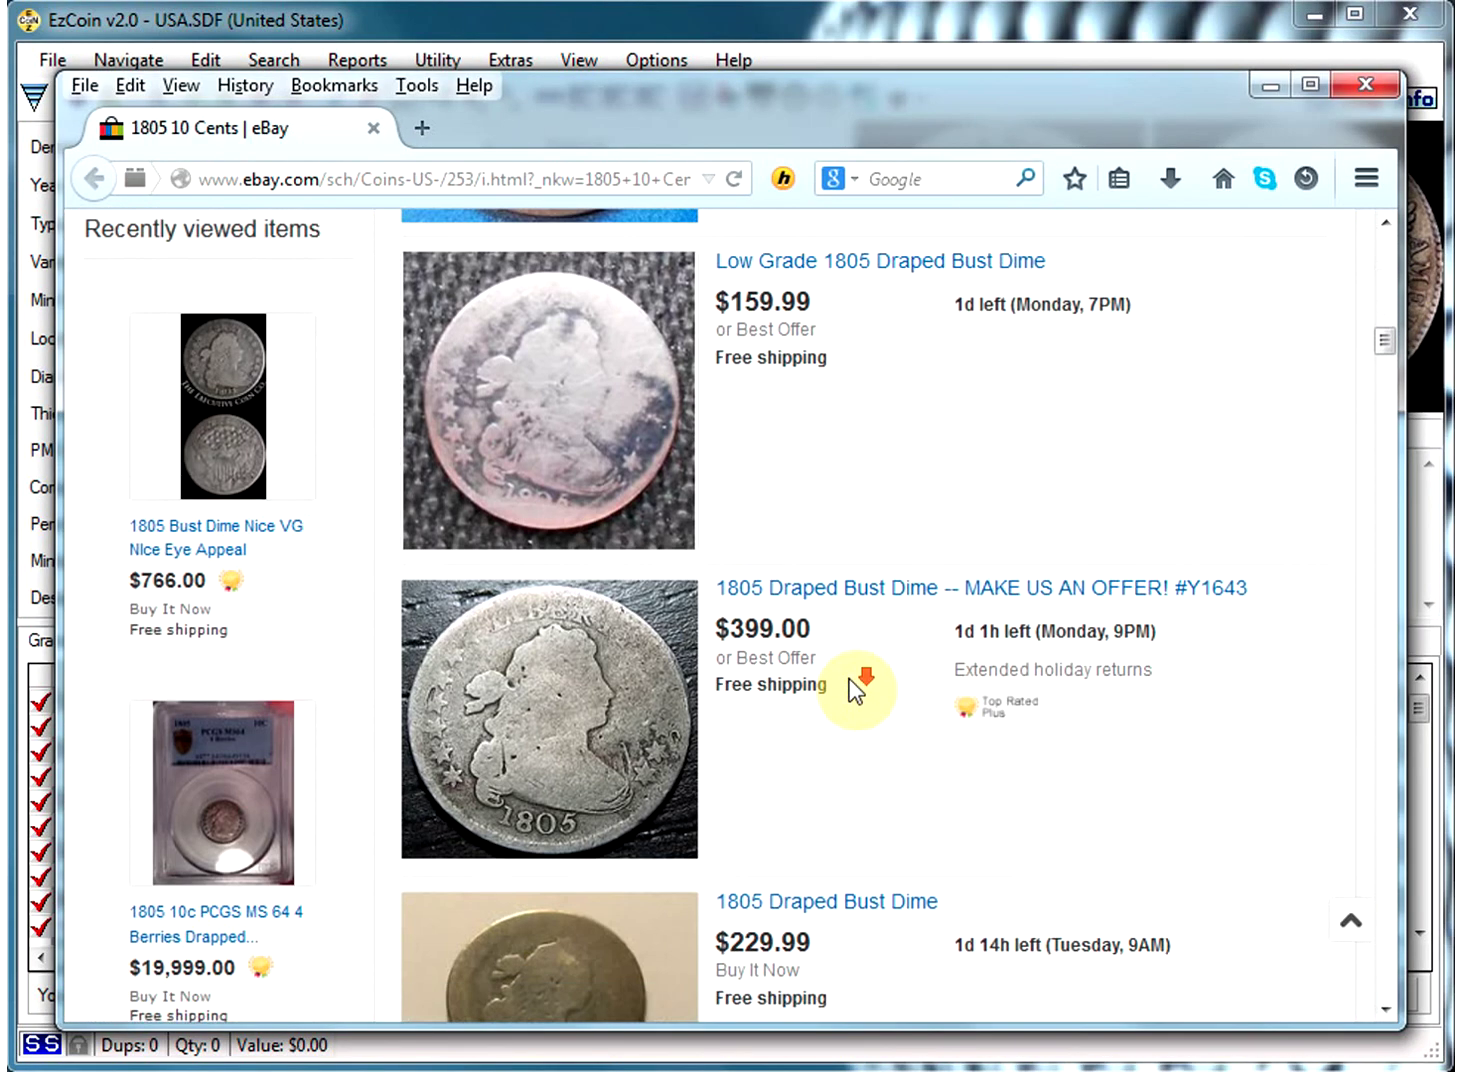
scroll(850, 679, "down", 3)
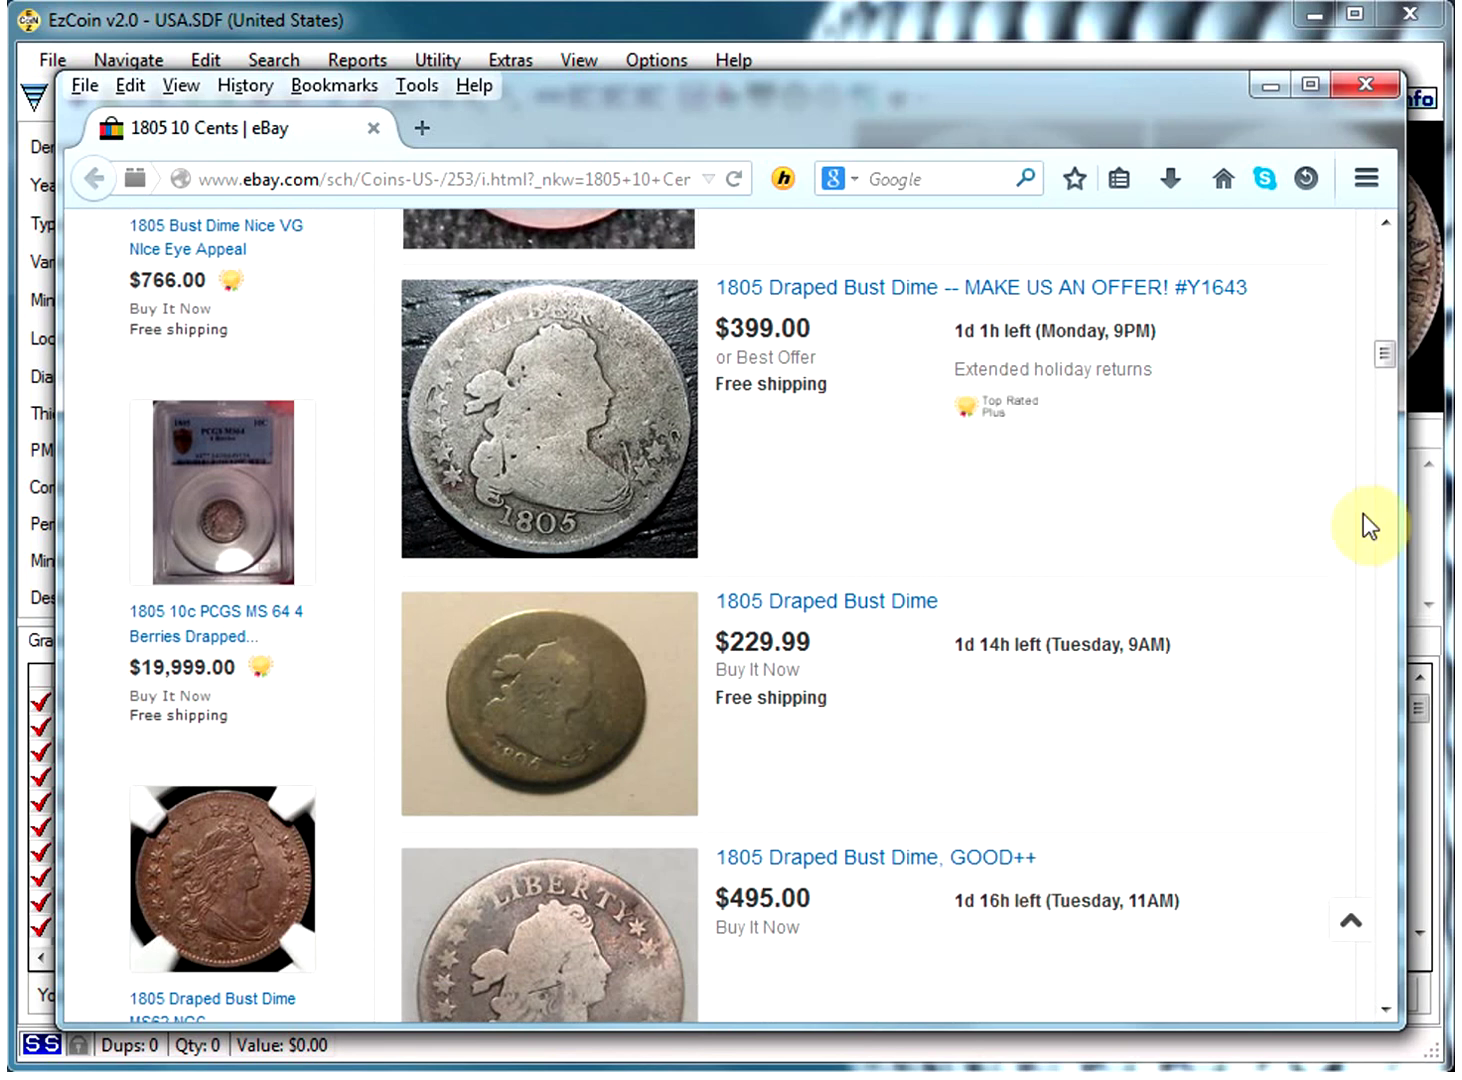
left_click(1362, 84)
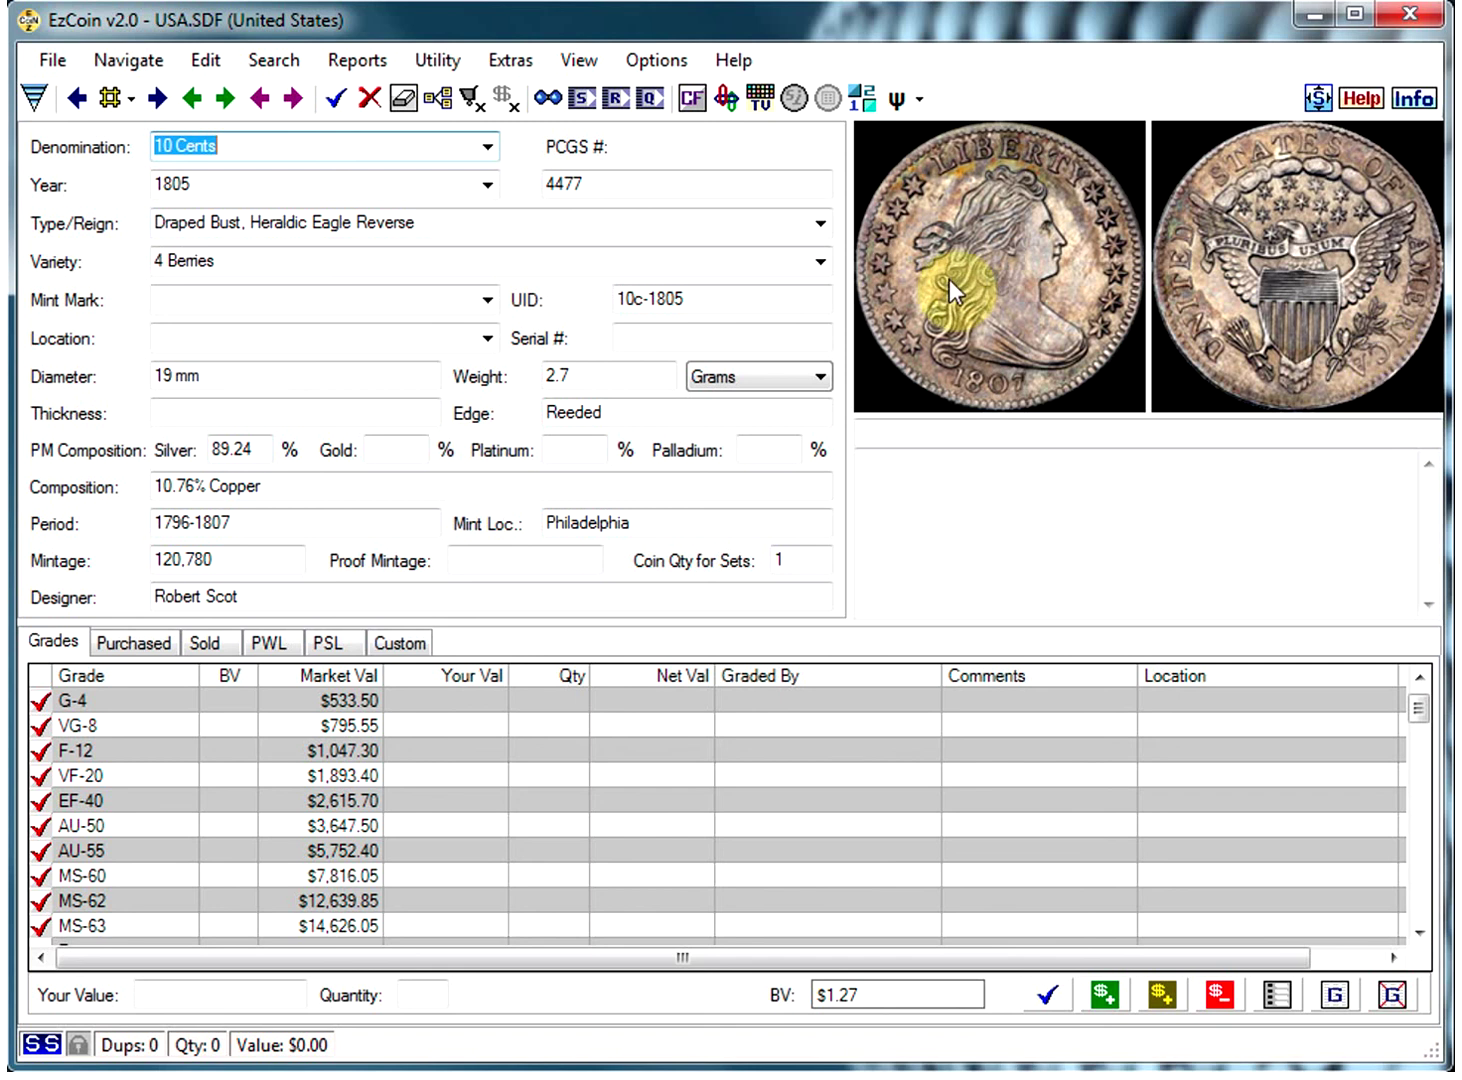
- Open the enlarged images of the 1805 10 Cents coin, arrange both sides side by side, and move the viewer below the toolbar
left_click(1021, 252)
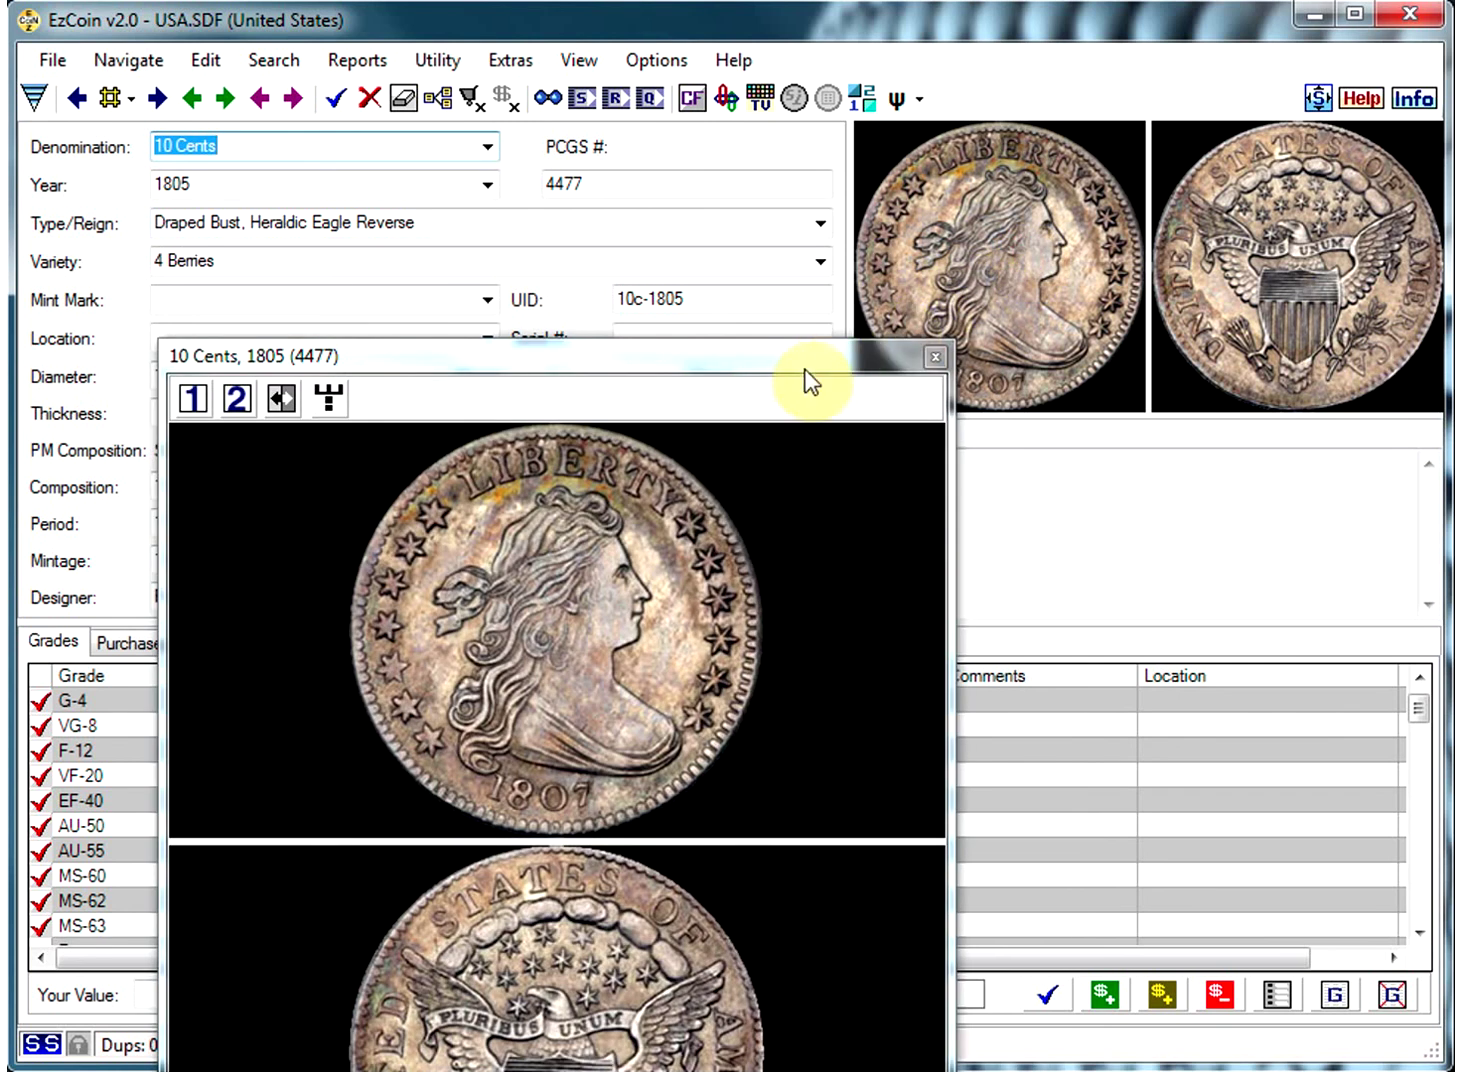
left_click_drag(797, 450, 681, 77)
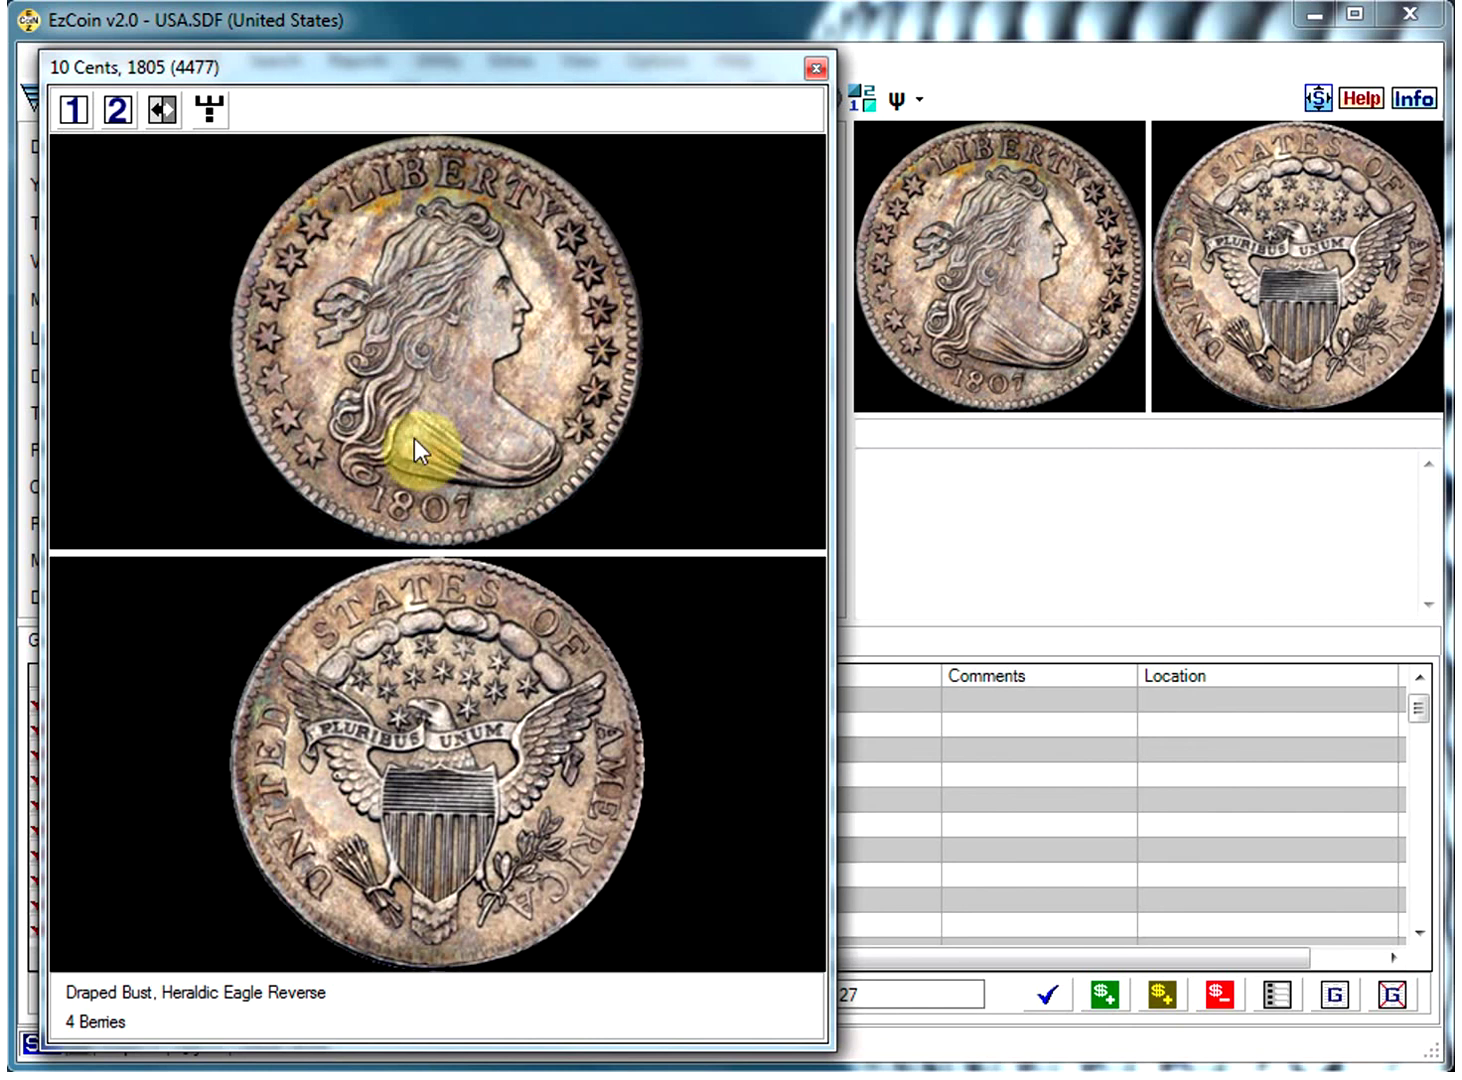
left_click(210, 110)
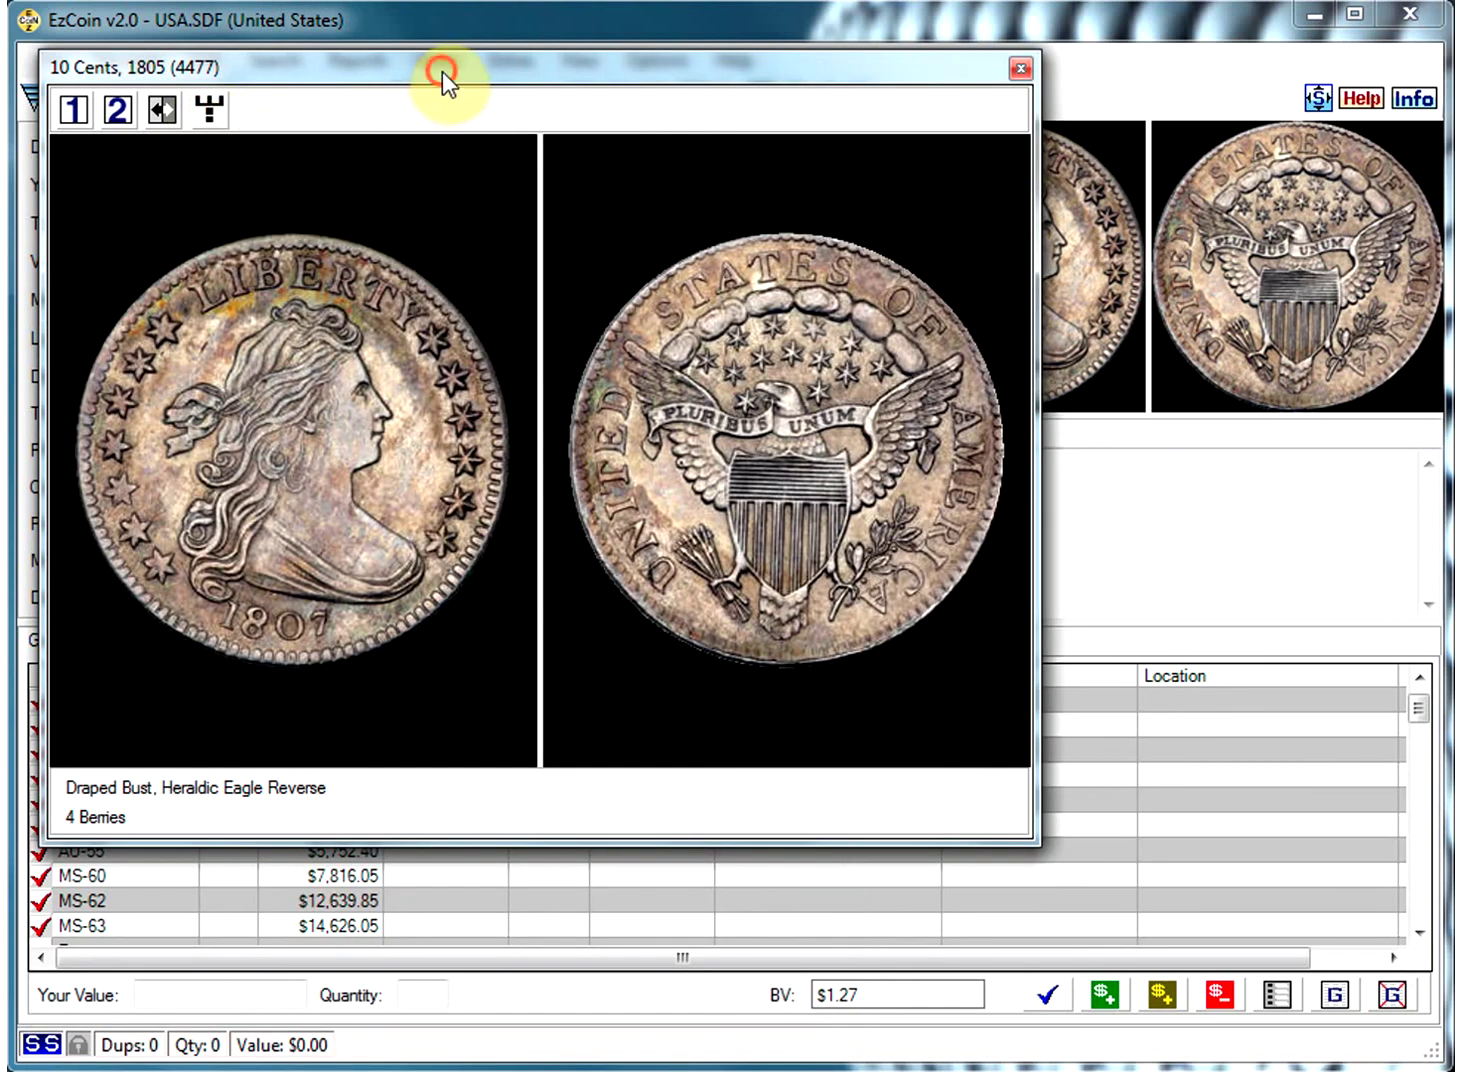
left_click_drag(442, 71, 443, 284)
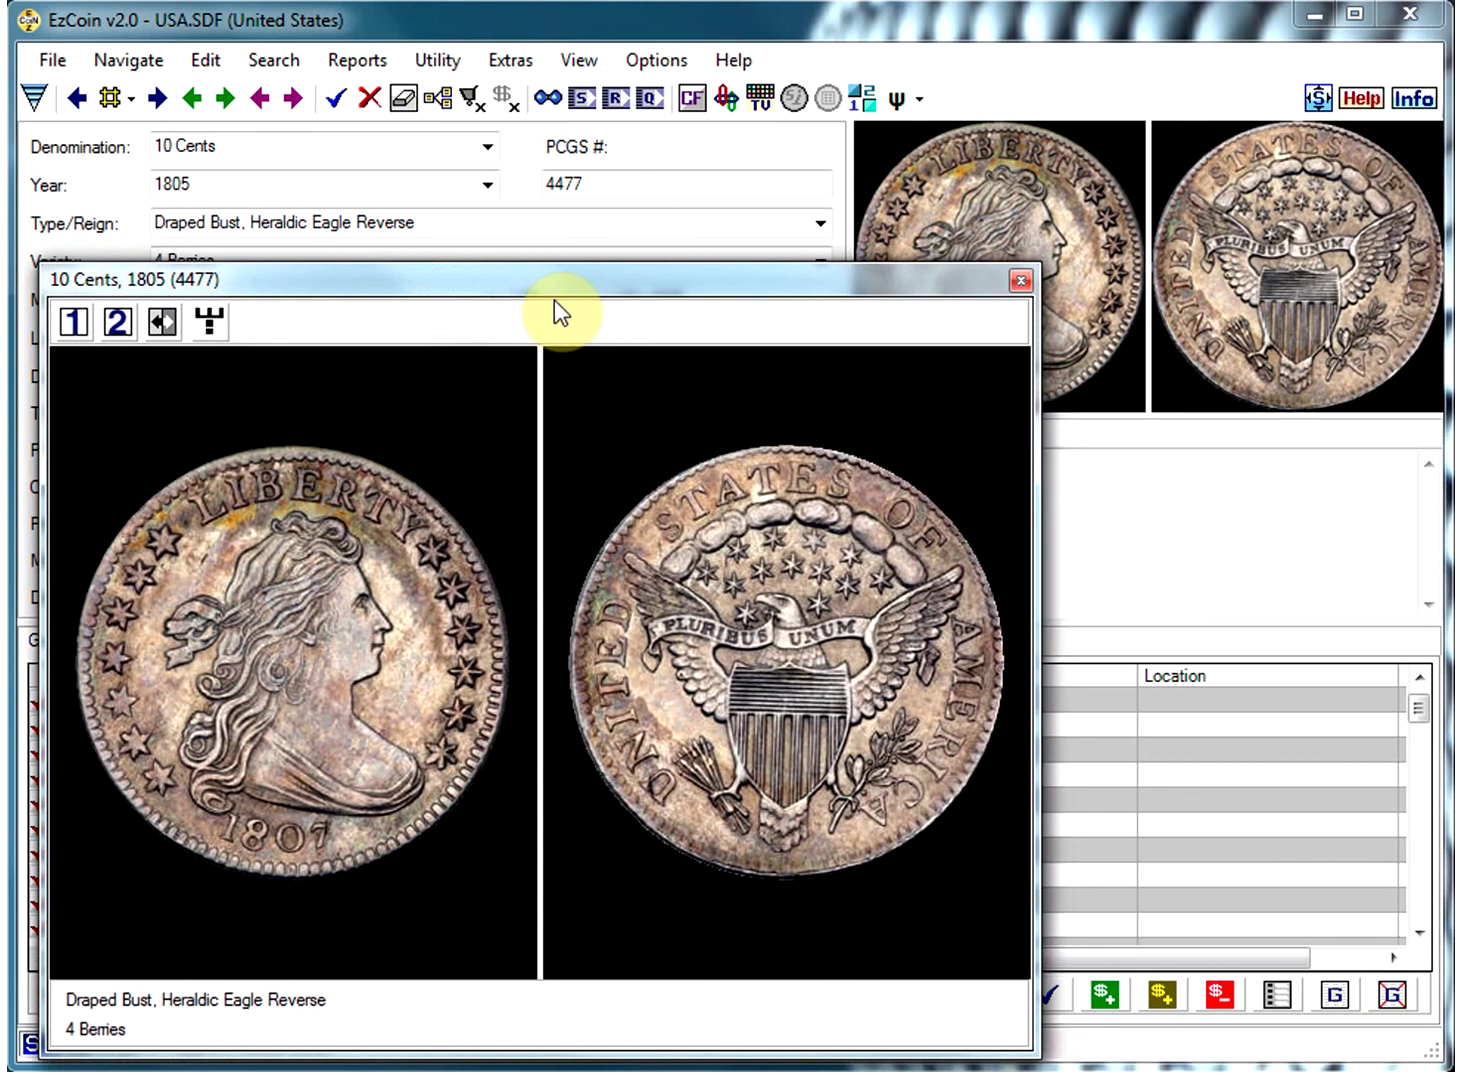
- Advance through the coin records to the 1820 10 Cents Capped Bust, Small 0, keeping the 1805 image viewer open
left_click(160, 100)
left_click(160, 99)
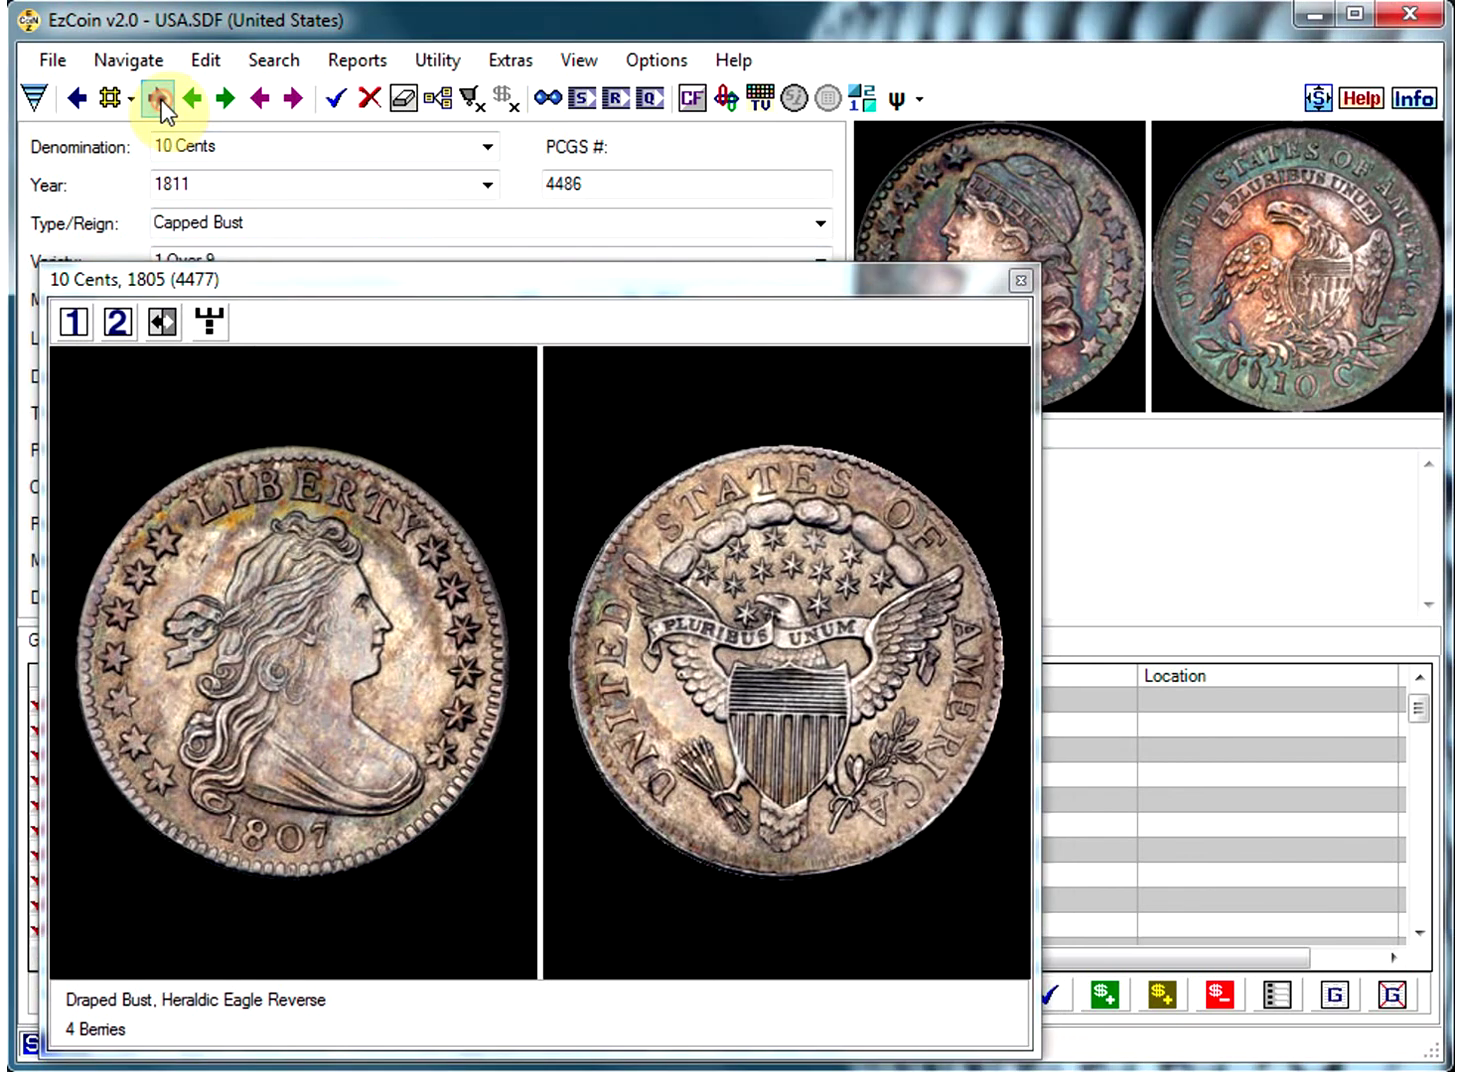
left_click(160, 99)
left_click(160, 100)
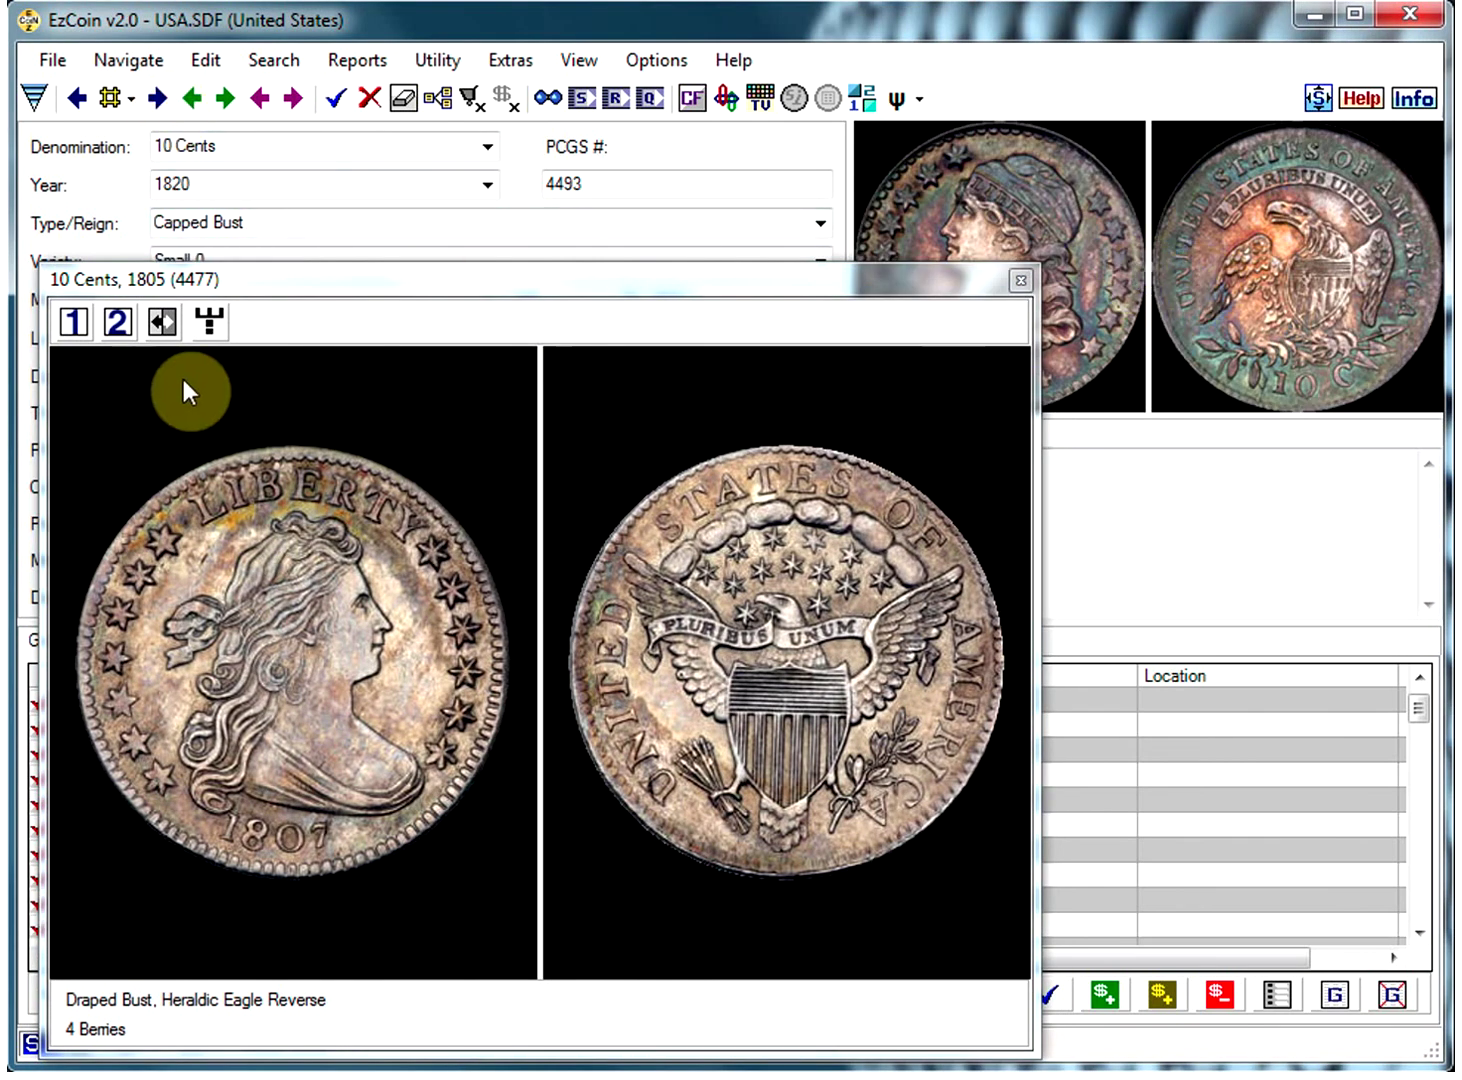
- Swap the coin in the image viewer with the current 1820 record, swap them back, and close the viewer
left_click(165, 330)
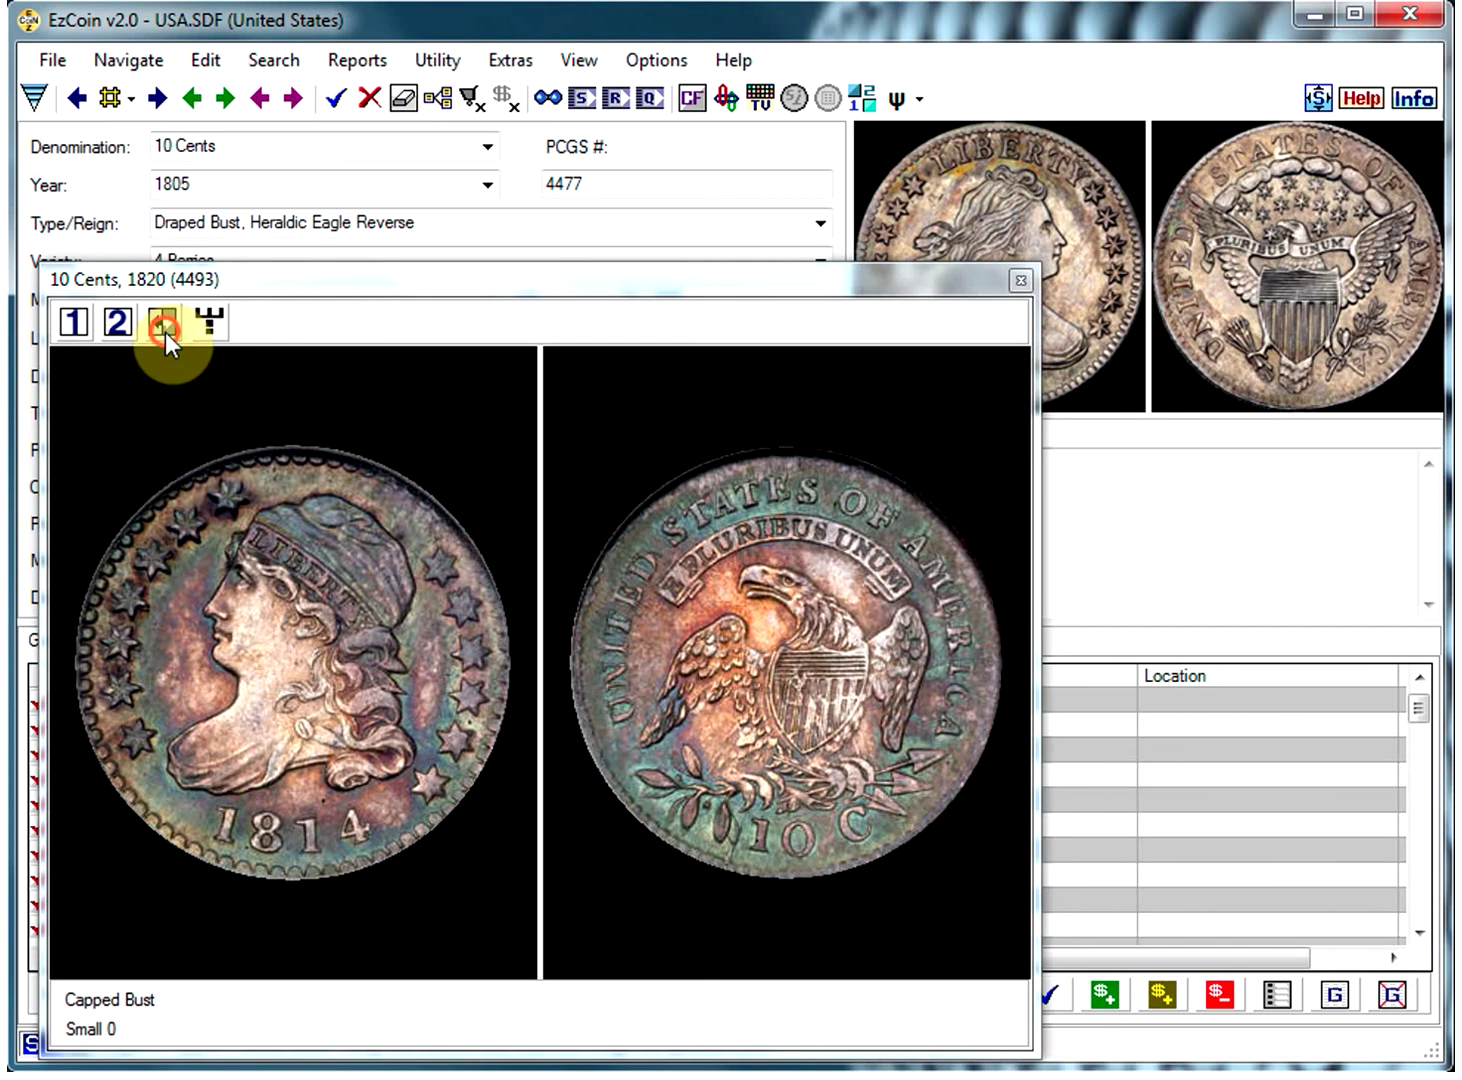
left_click(164, 333)
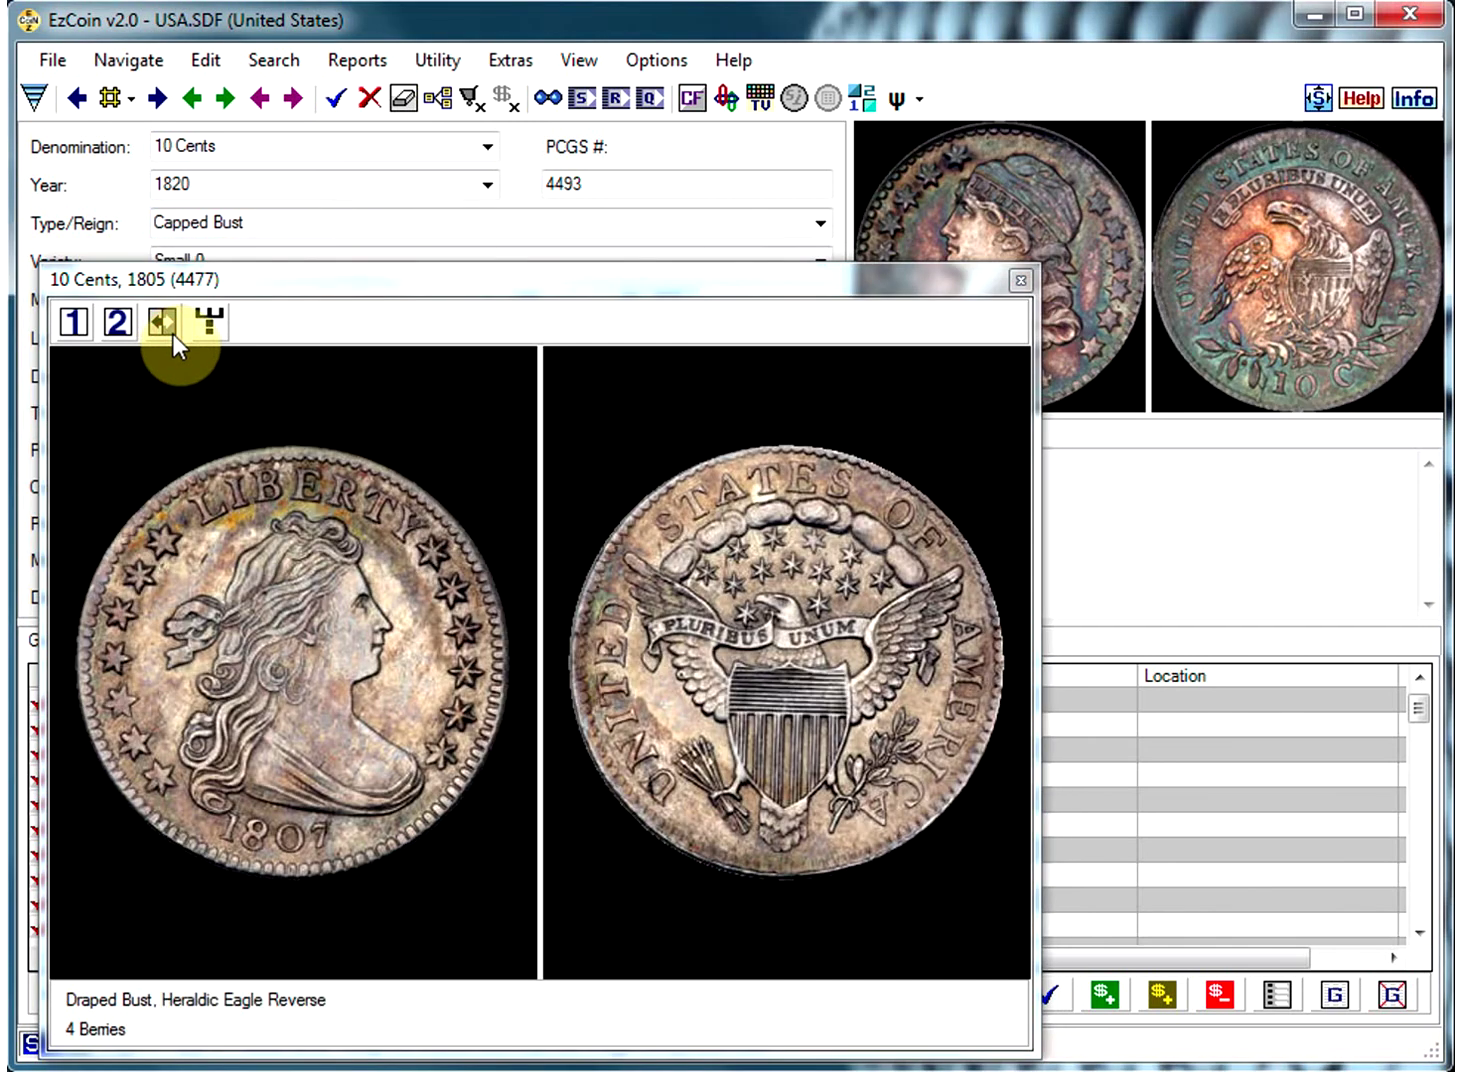
left_click(1020, 284)
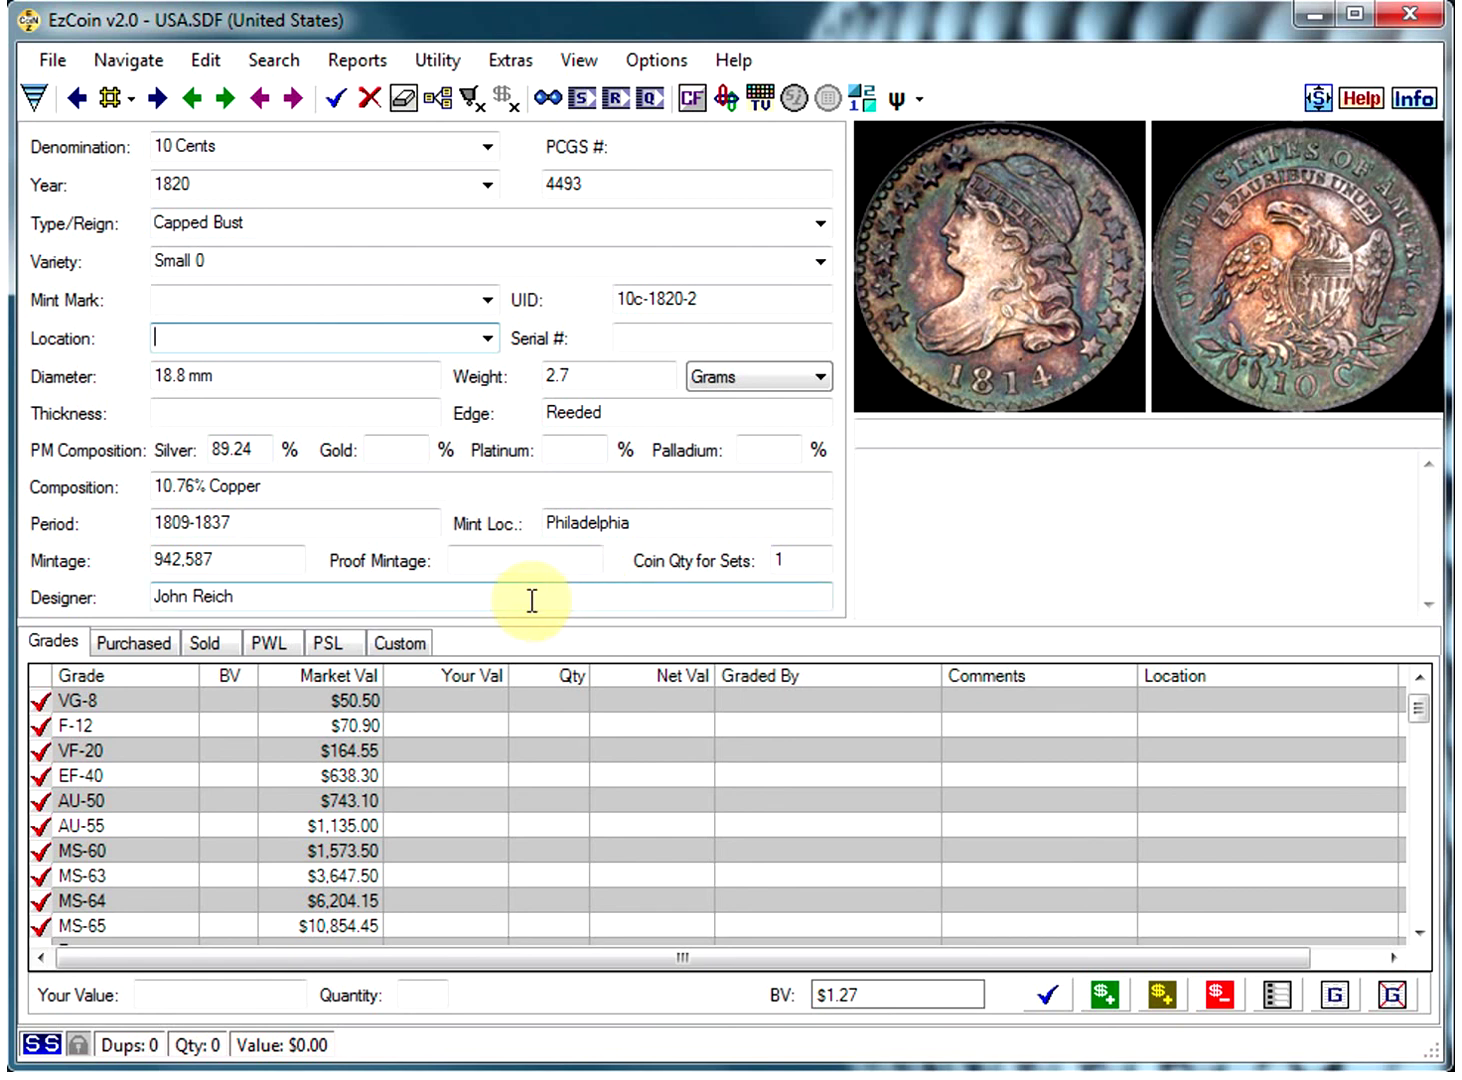
- Back up the current country's data as USA in E:\SoftPro2010\EzCoin2\Backup, overwriting the existing backup files, and exit the backup tool
left_click(61, 64)
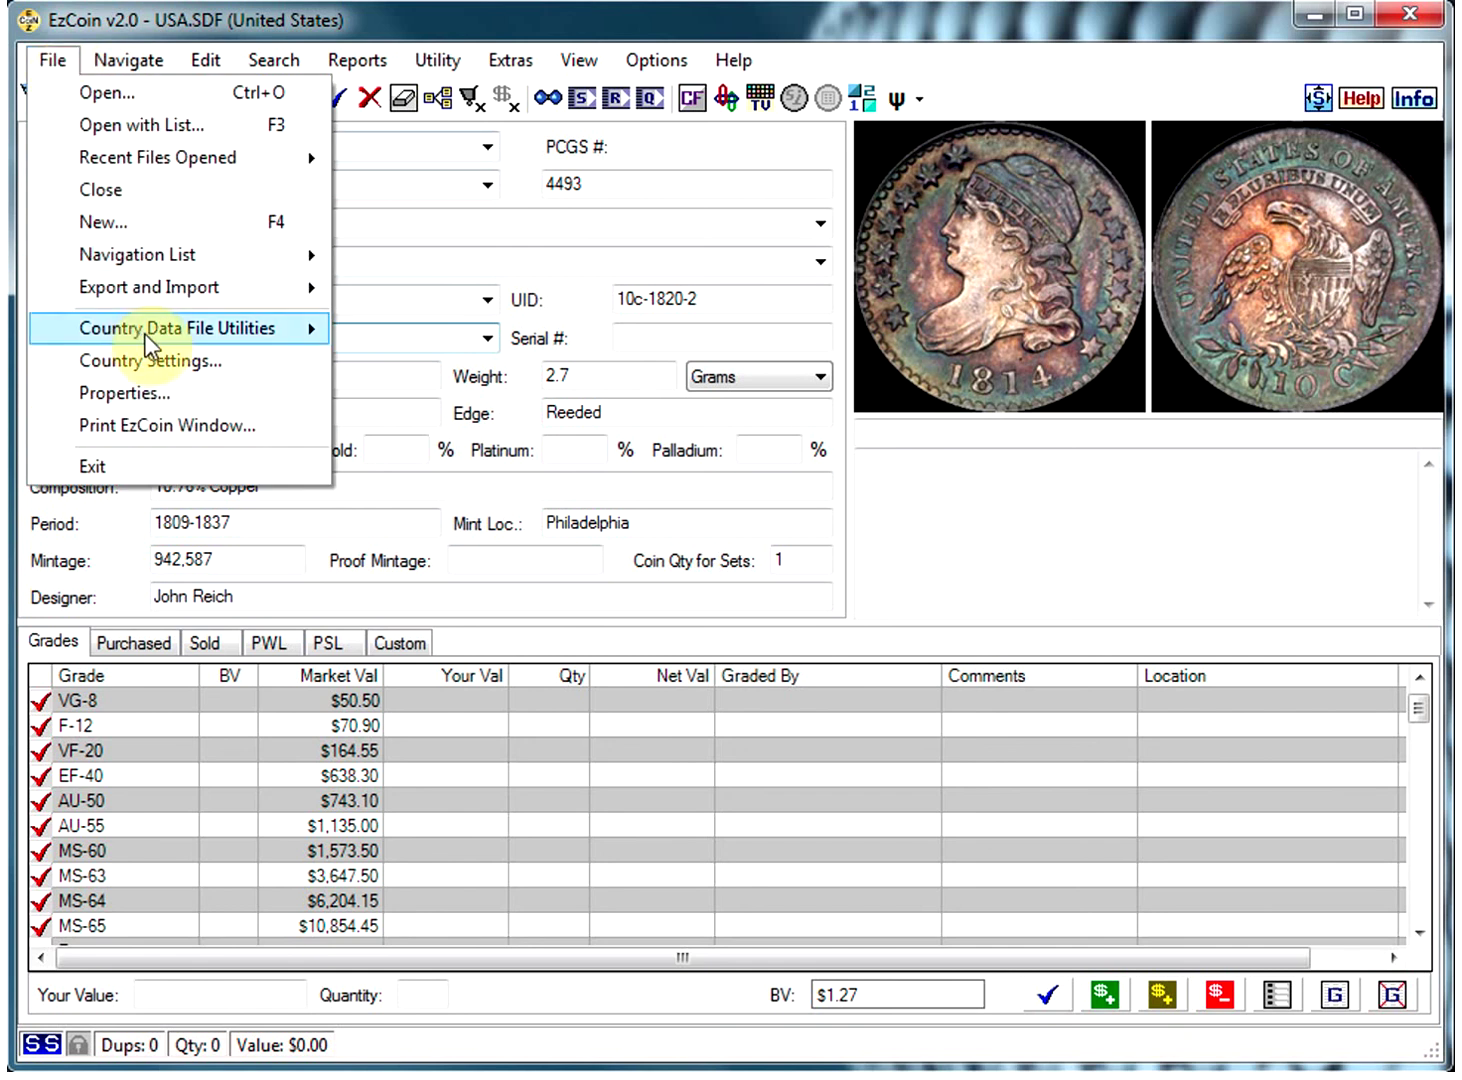
mouse_move(259, 328)
left_click(465, 745)
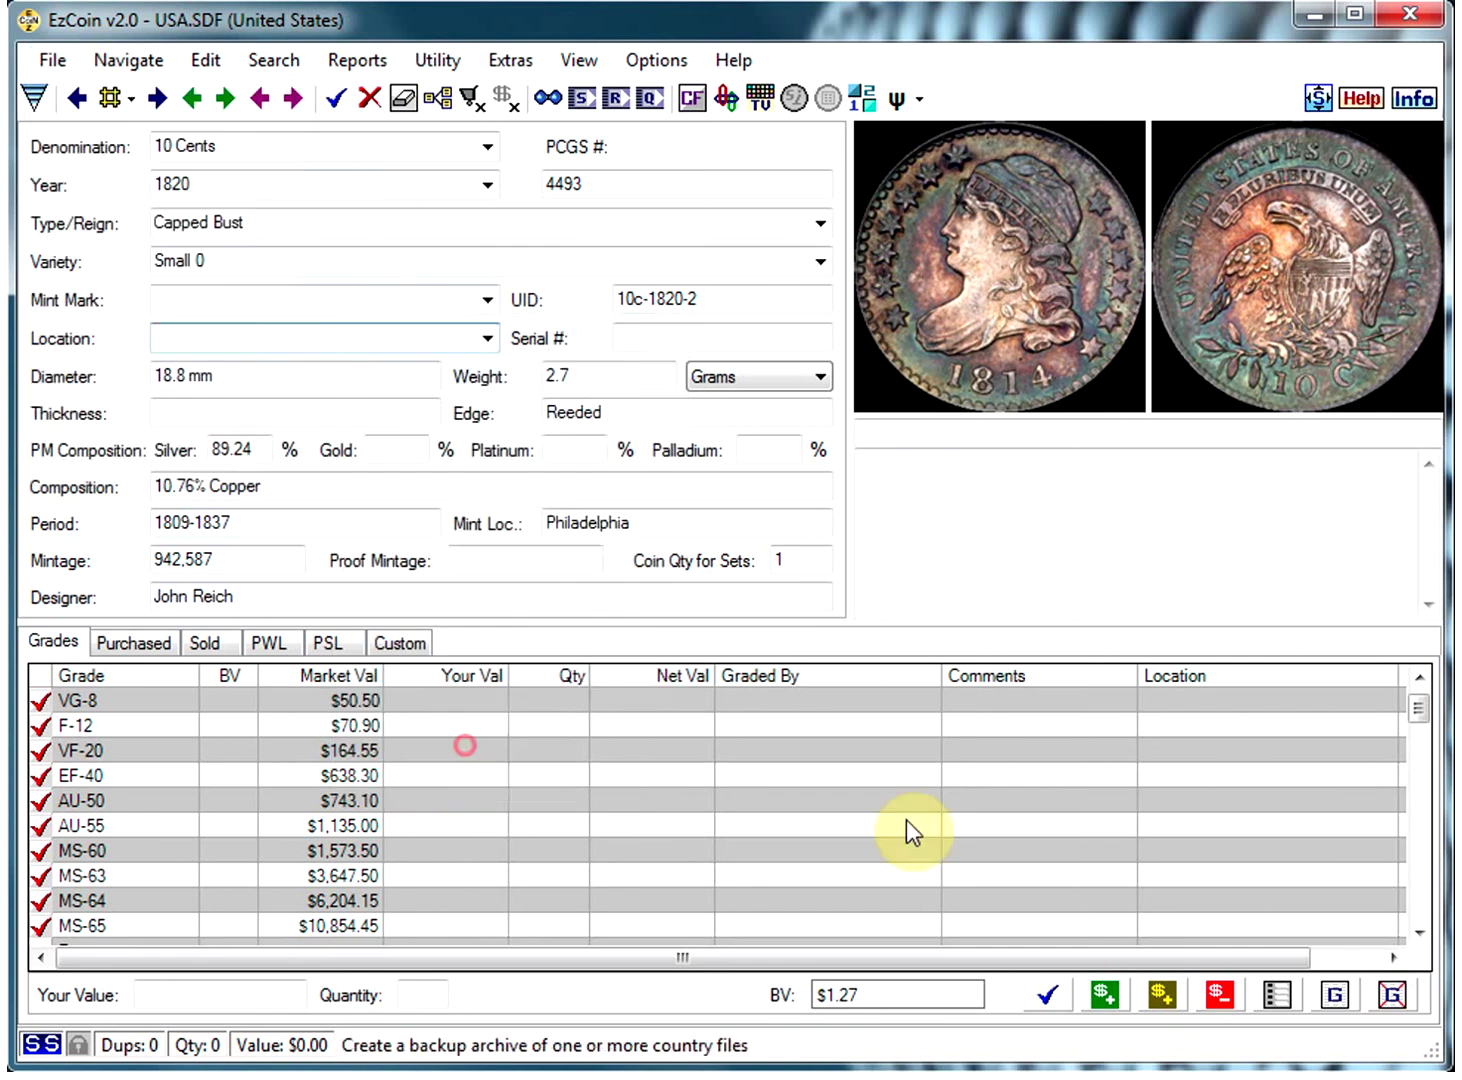
left_click(1030, 818)
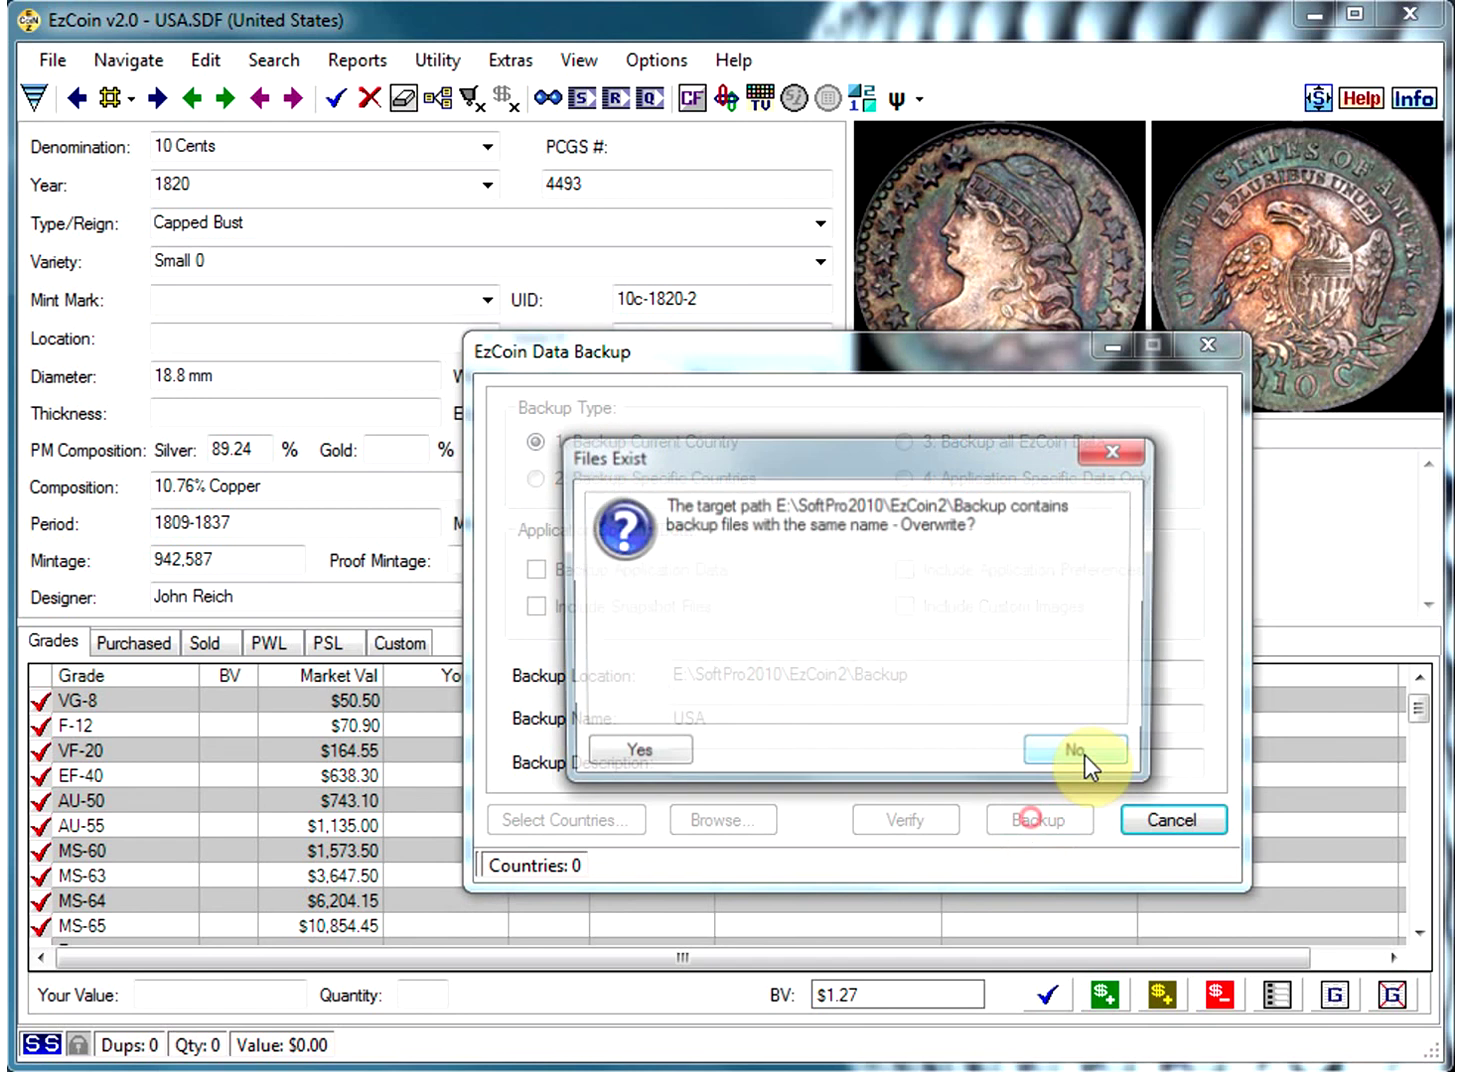
left_click(636, 751)
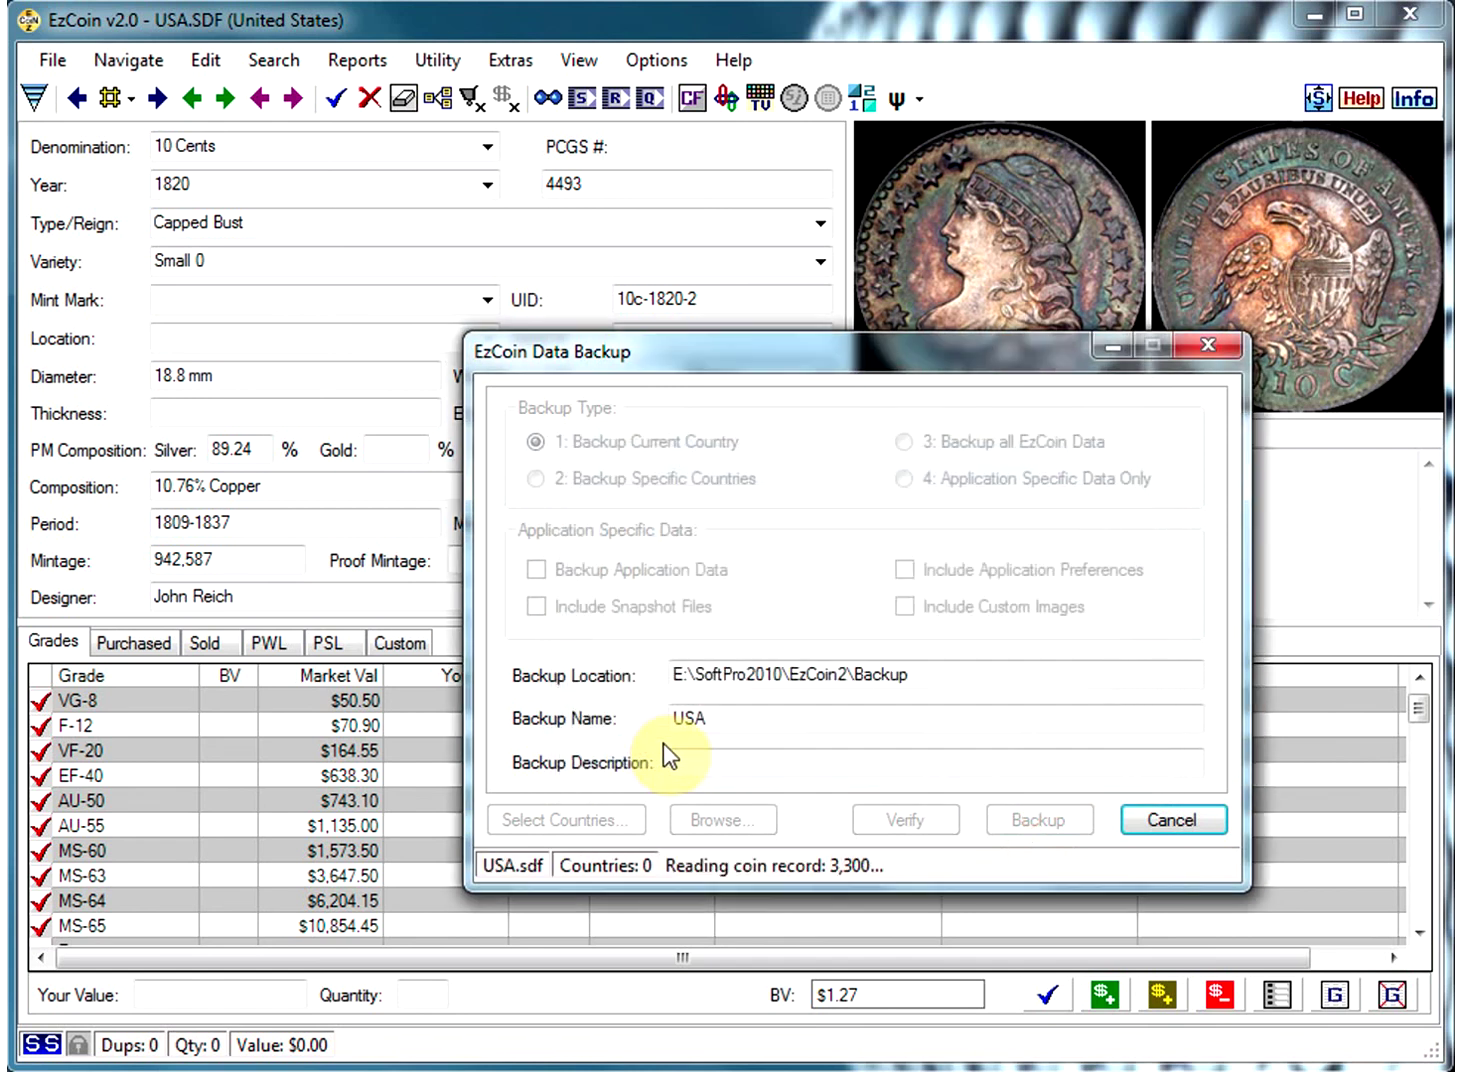
left_click(860, 749)
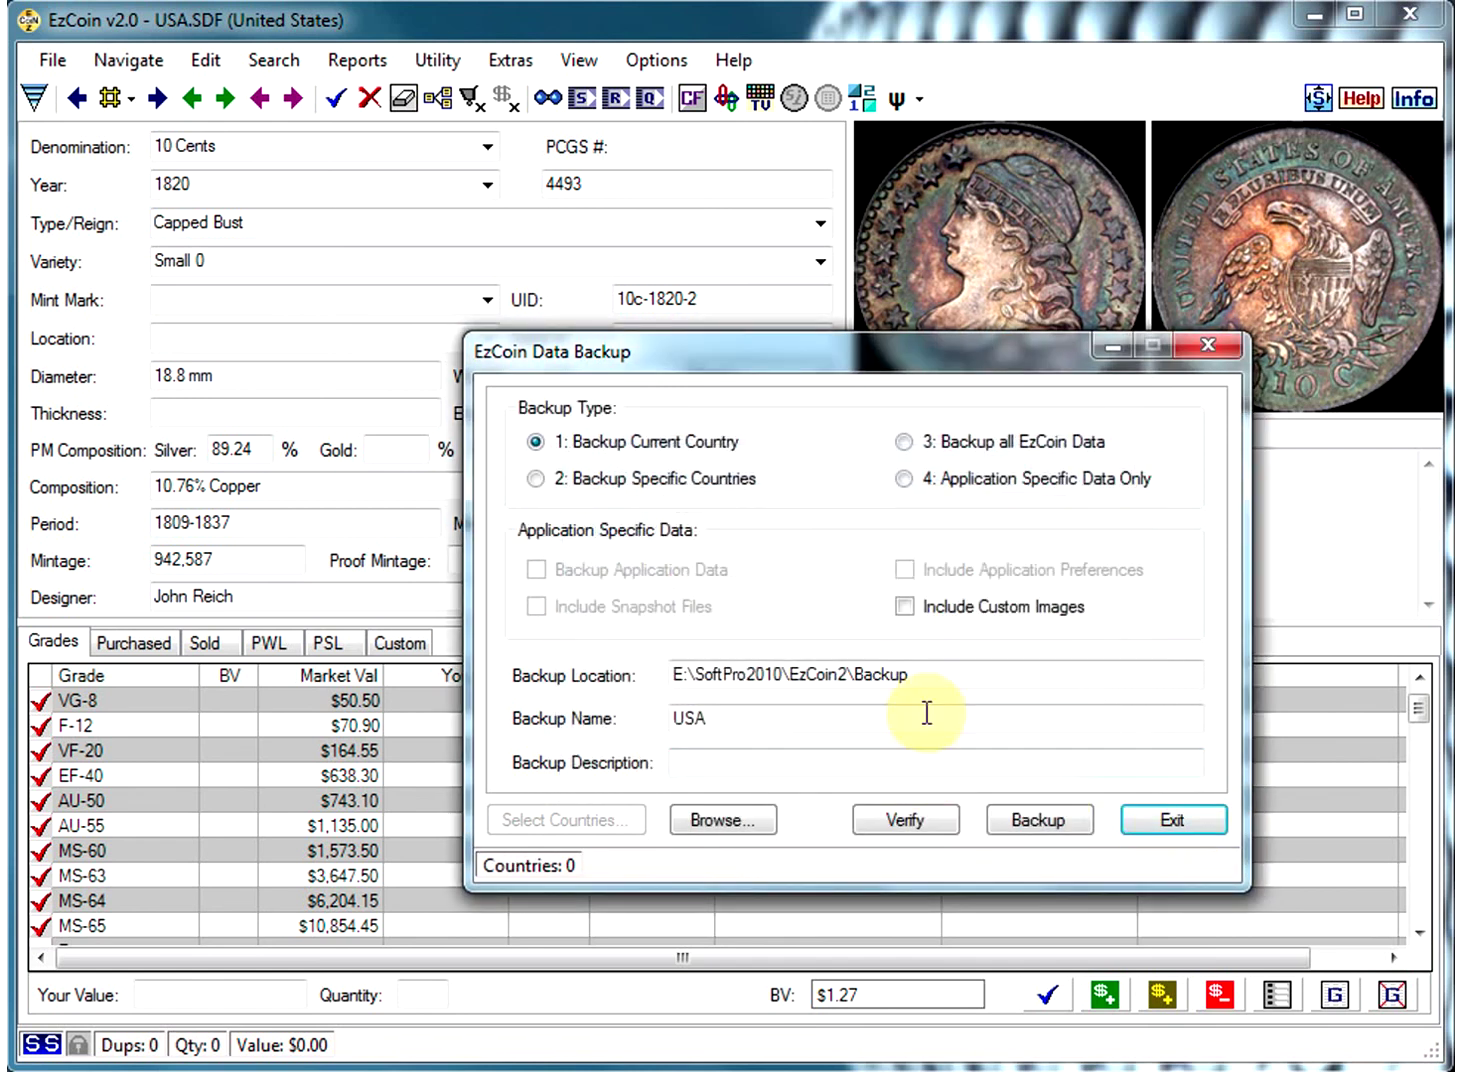
left_click(1170, 816)
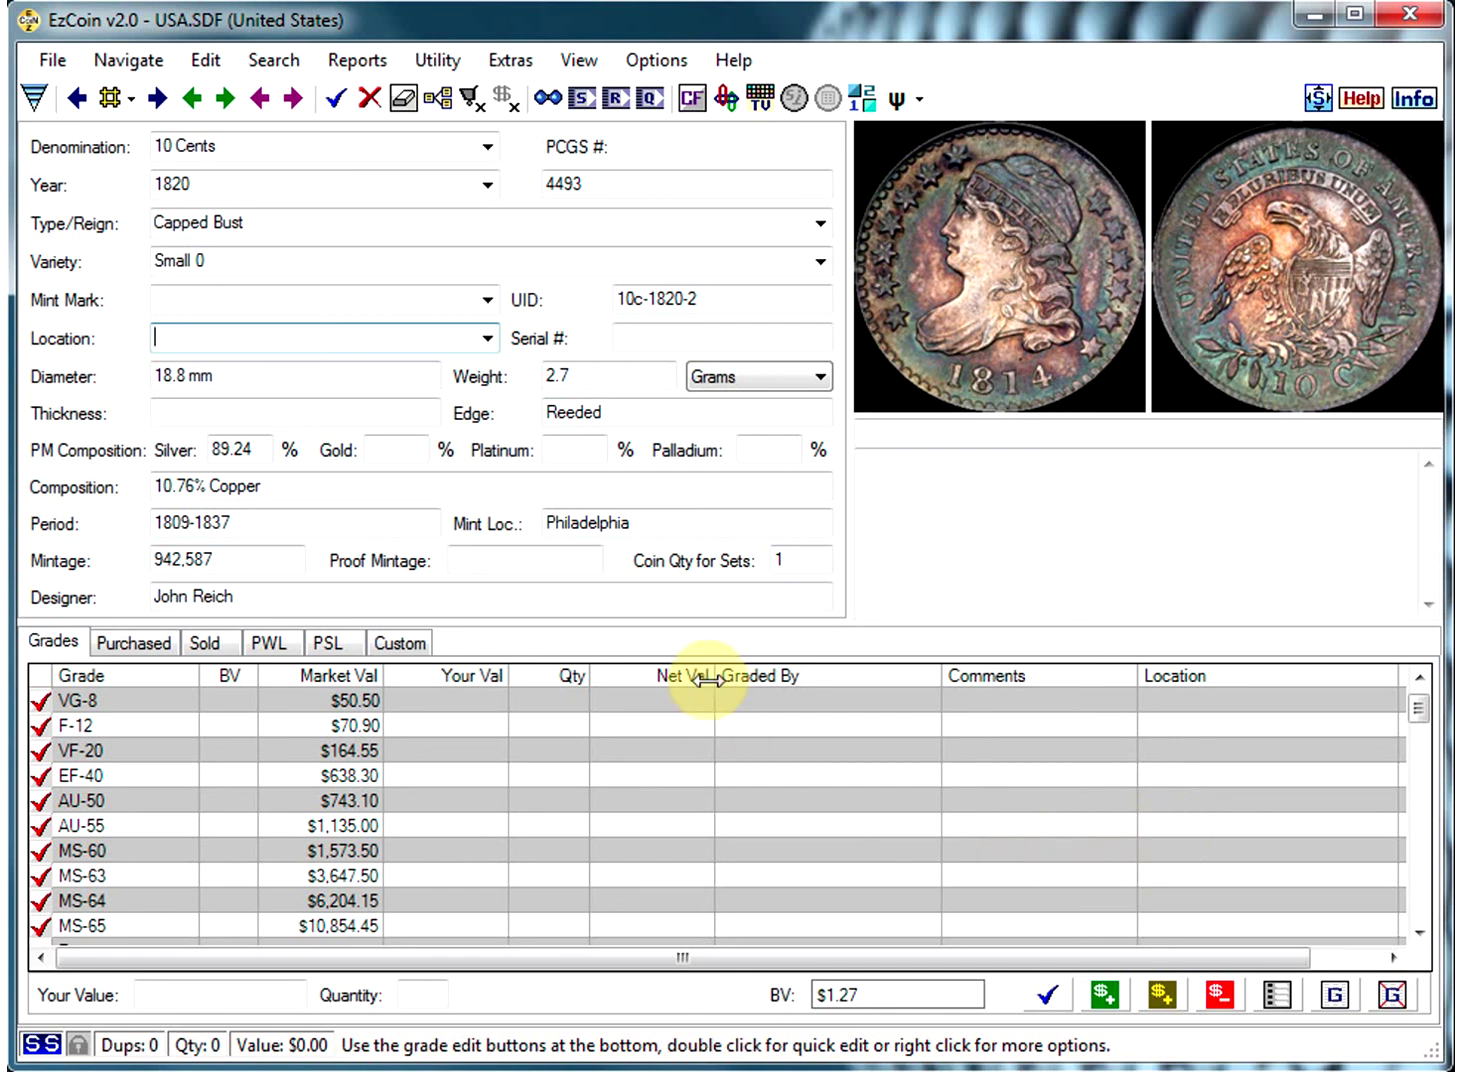
- Open the program help, bring its window fully into view, and browse the Navigation topics through Navigation Lists
key("F1")
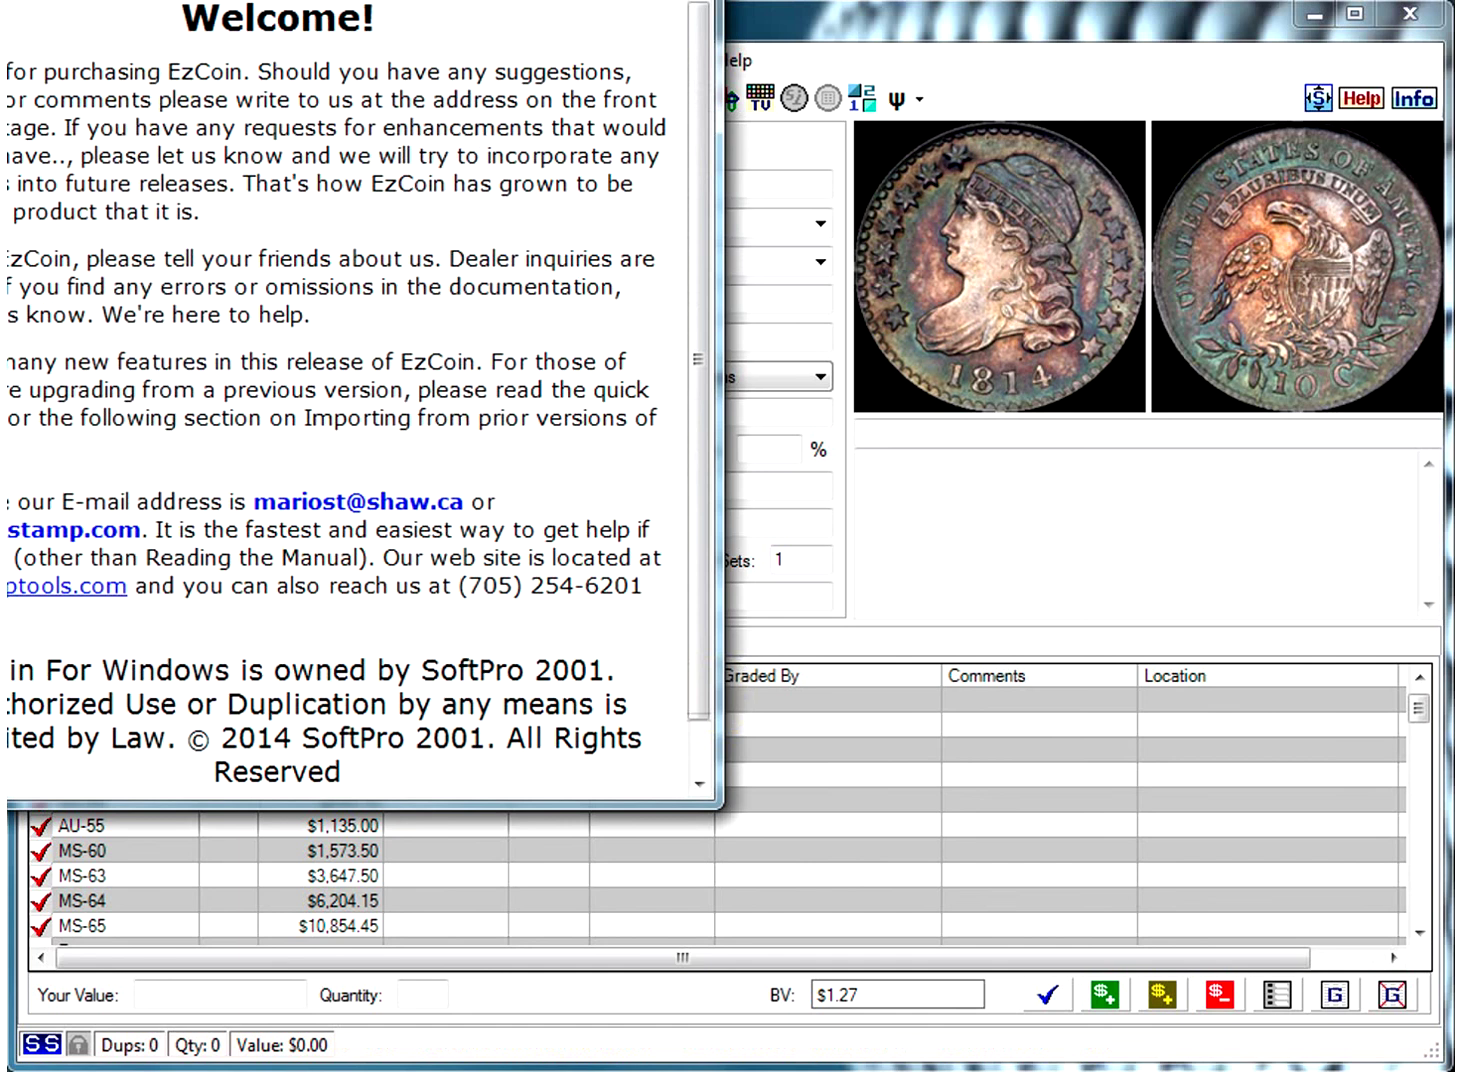
left_click_drag(516, 0, 516, 11)
left_click_drag(404, 15, 992, 120)
left_click(224, 551)
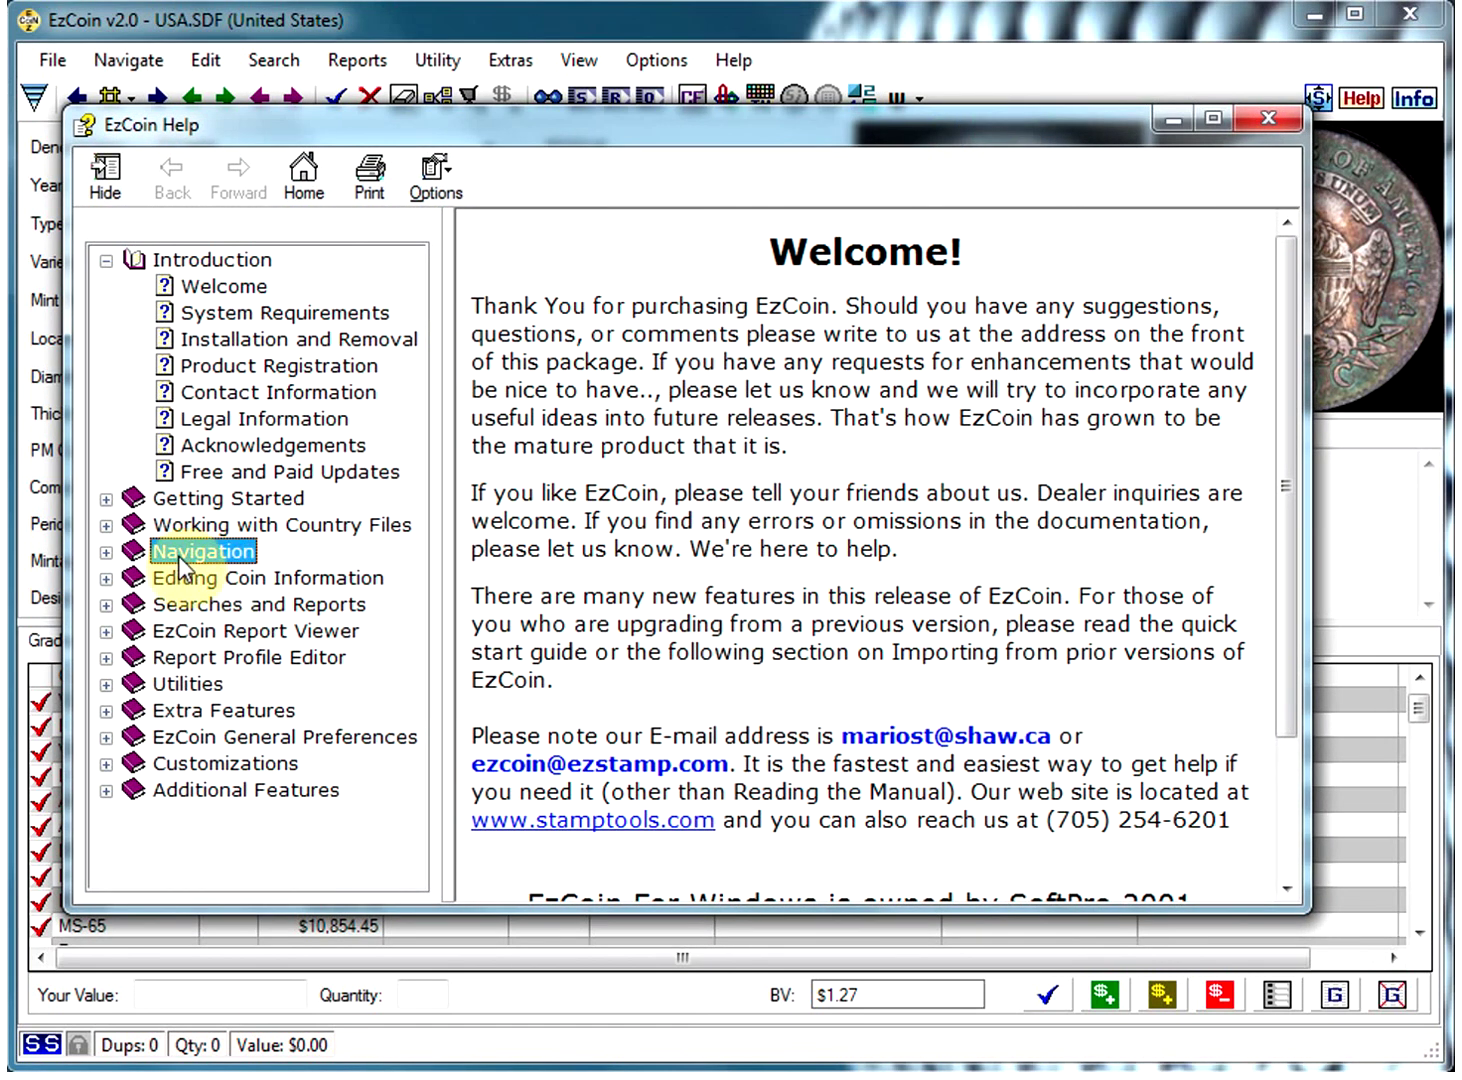
left_click(107, 552)
left_click(210, 605)
scroll(240, 639, "down", 1)
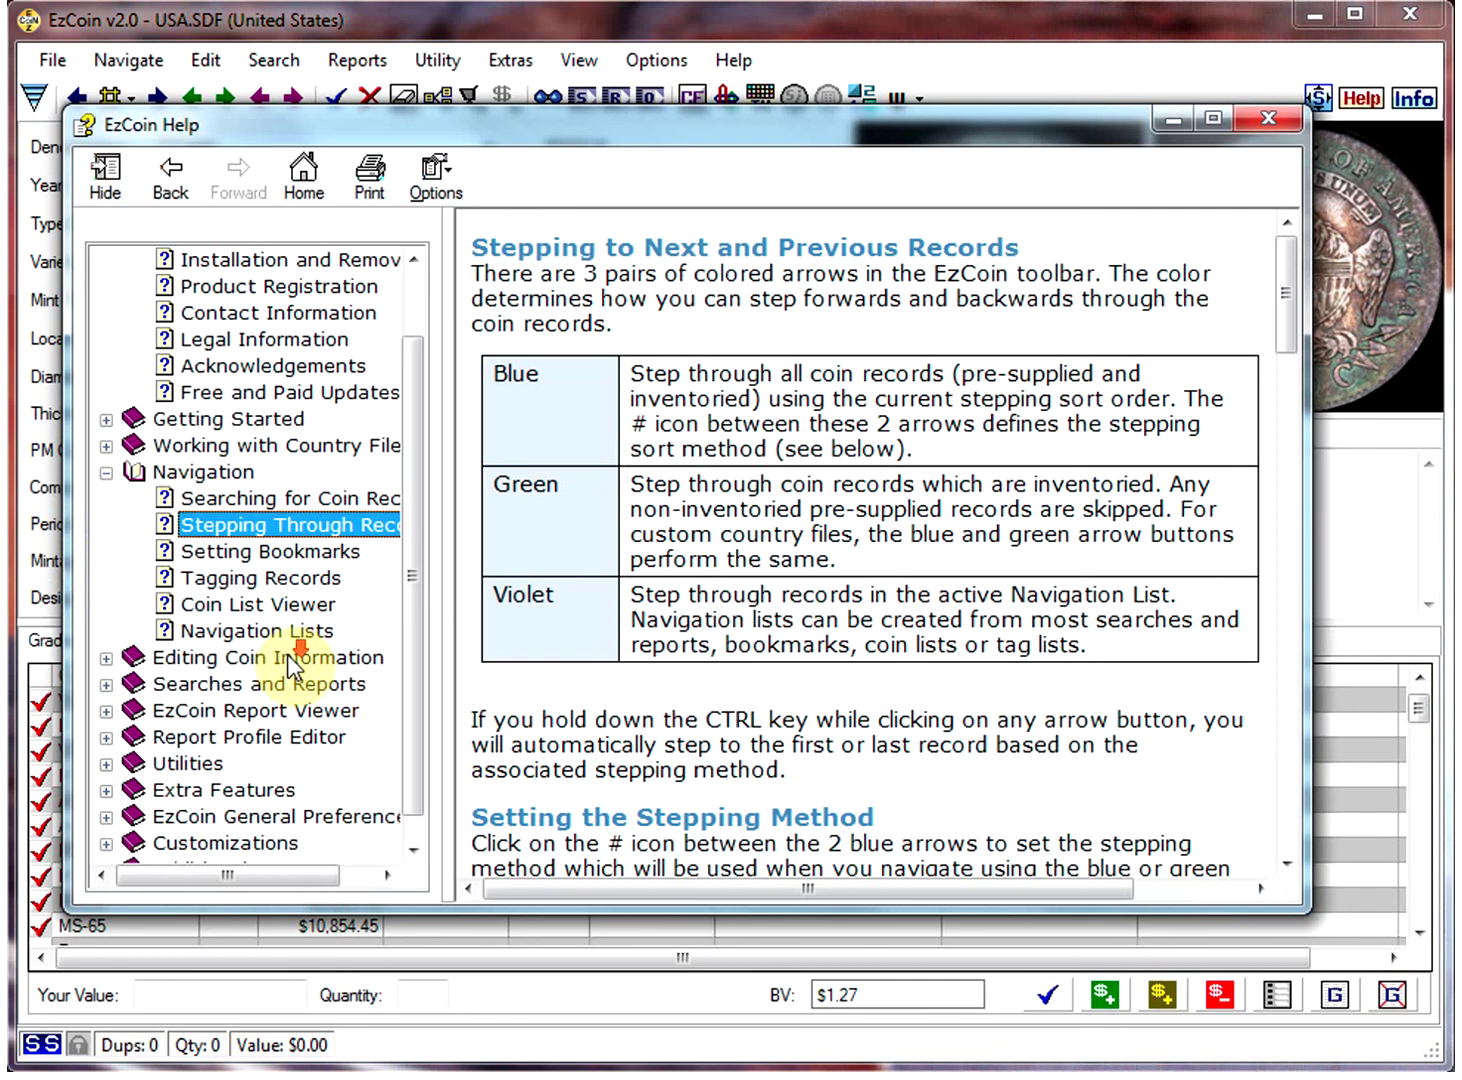
left_click(193, 606)
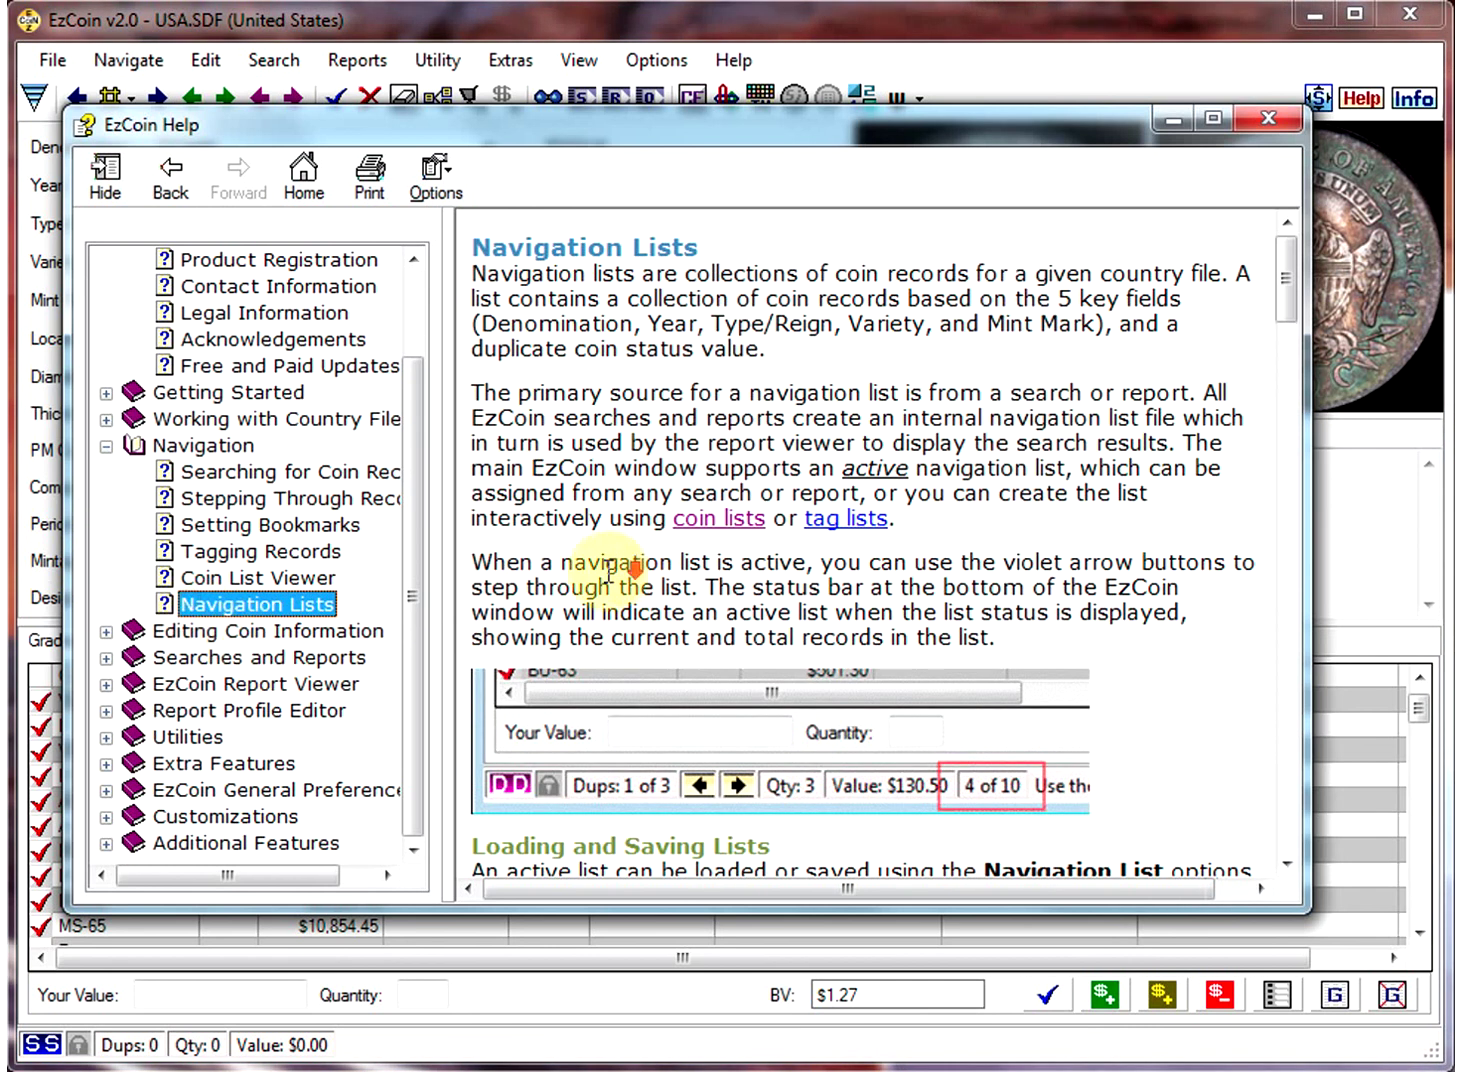
- Expand the Editing Coin Information help section, view the Quick Edit for Lists topic, and close the help
left_click(128, 631)
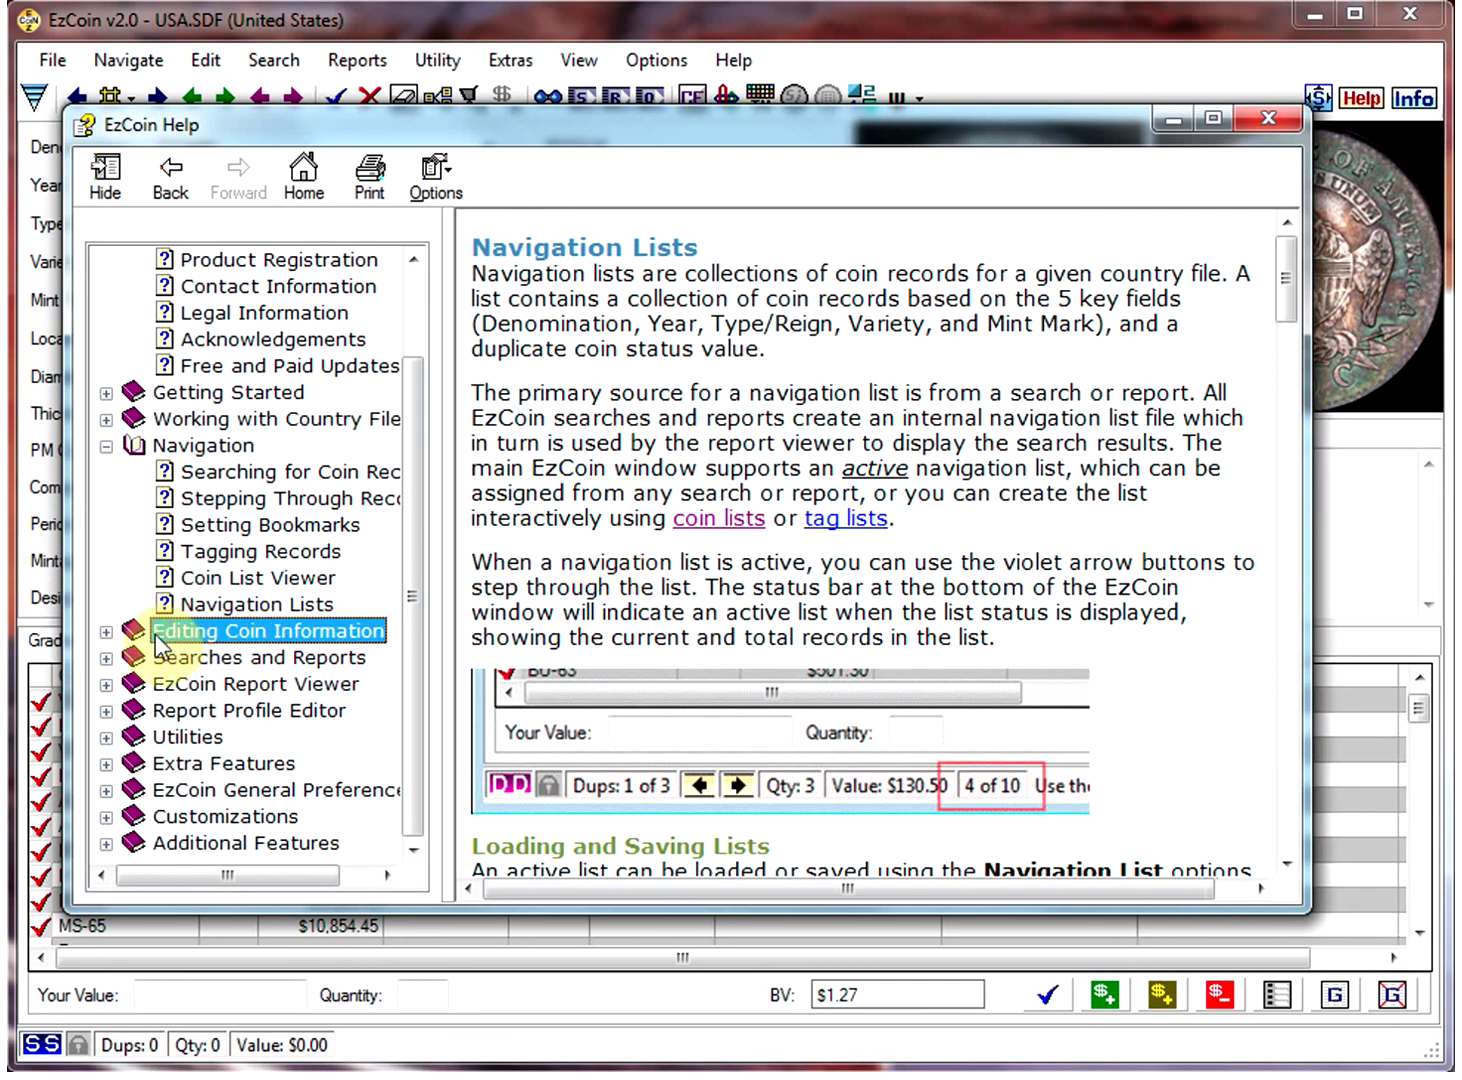
left_click(106, 631)
left_click(230, 628)
scroll(532, 758, "down", 3)
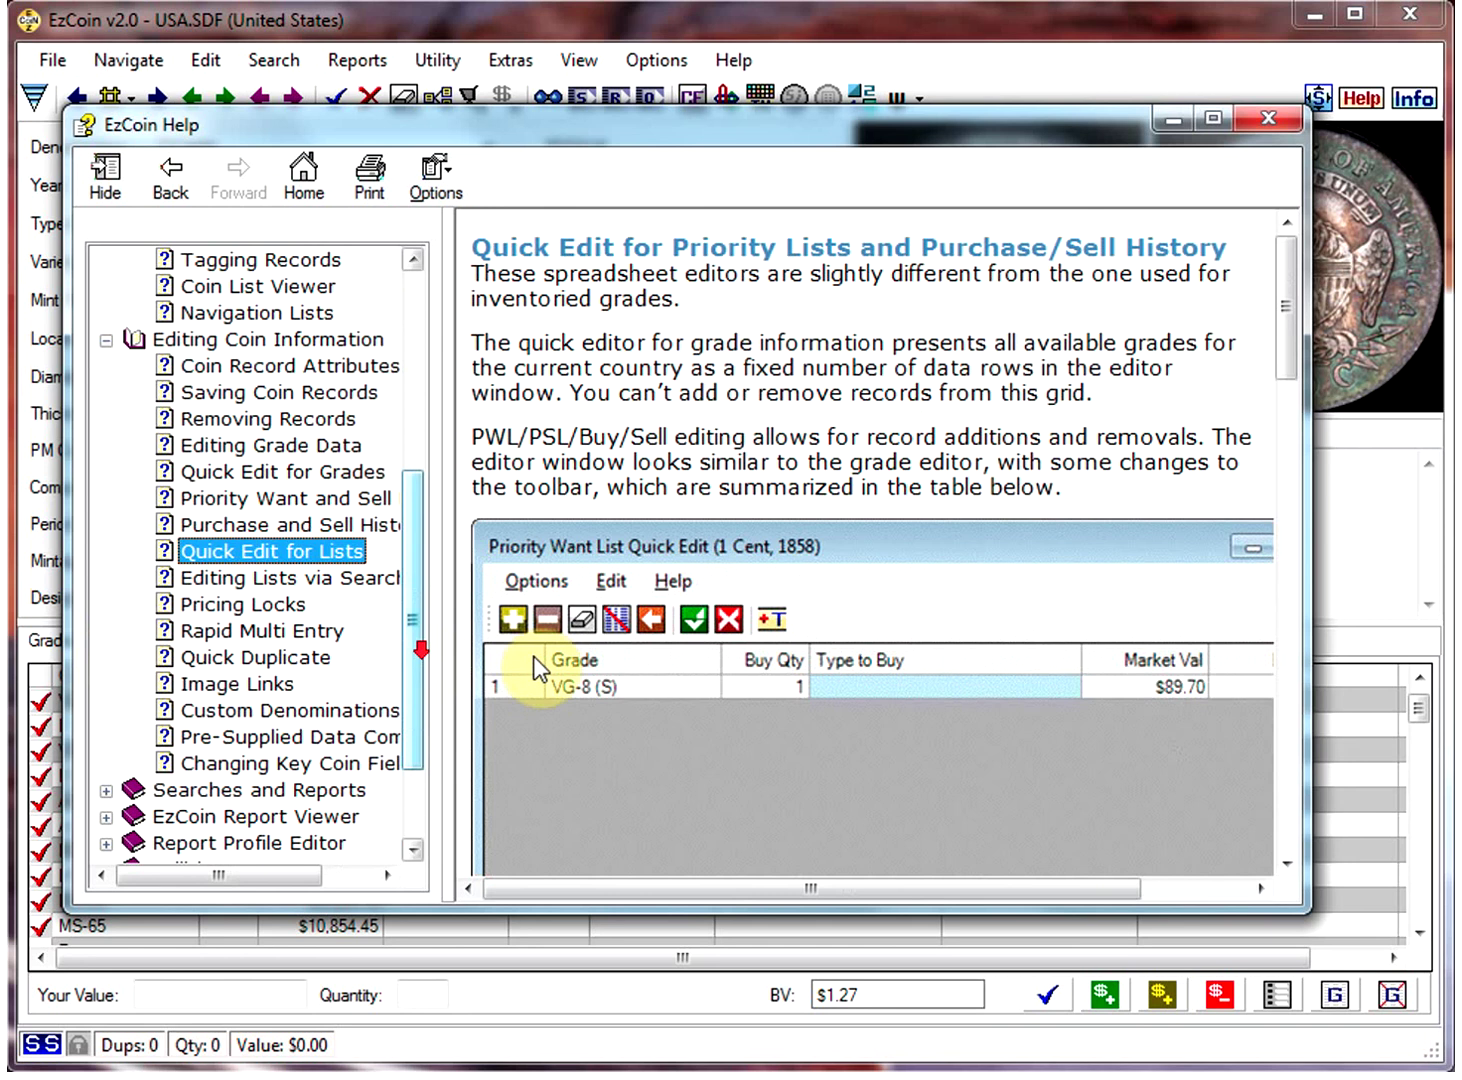
scroll(477, 610, "up", 4)
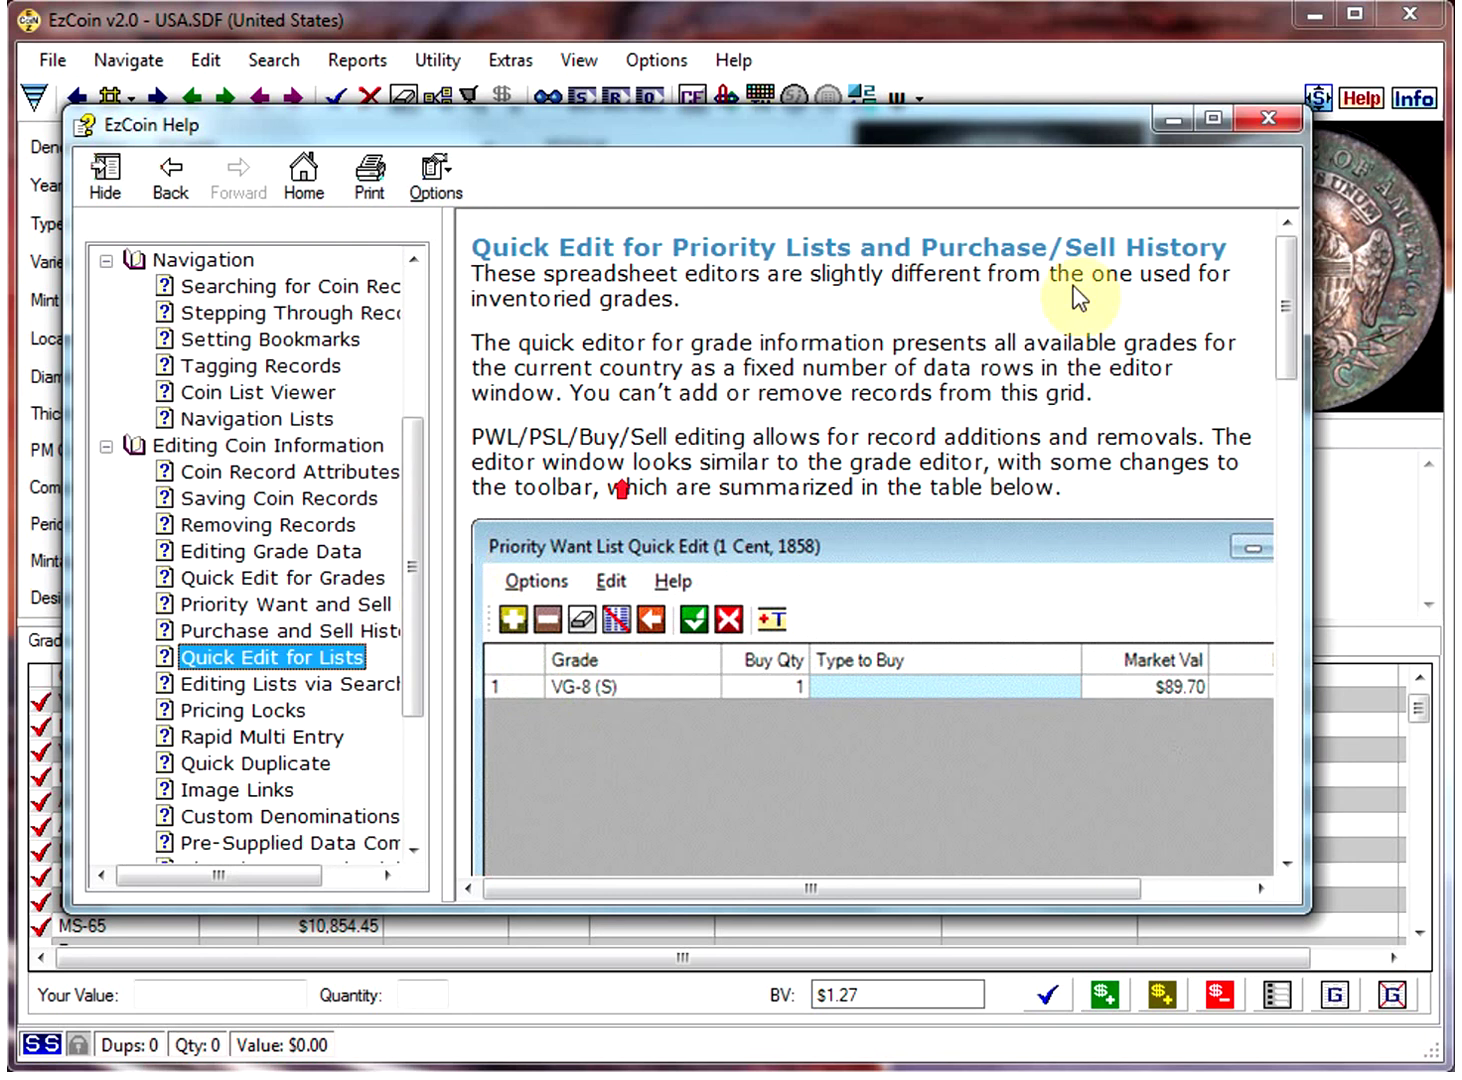
left_click(1271, 121)
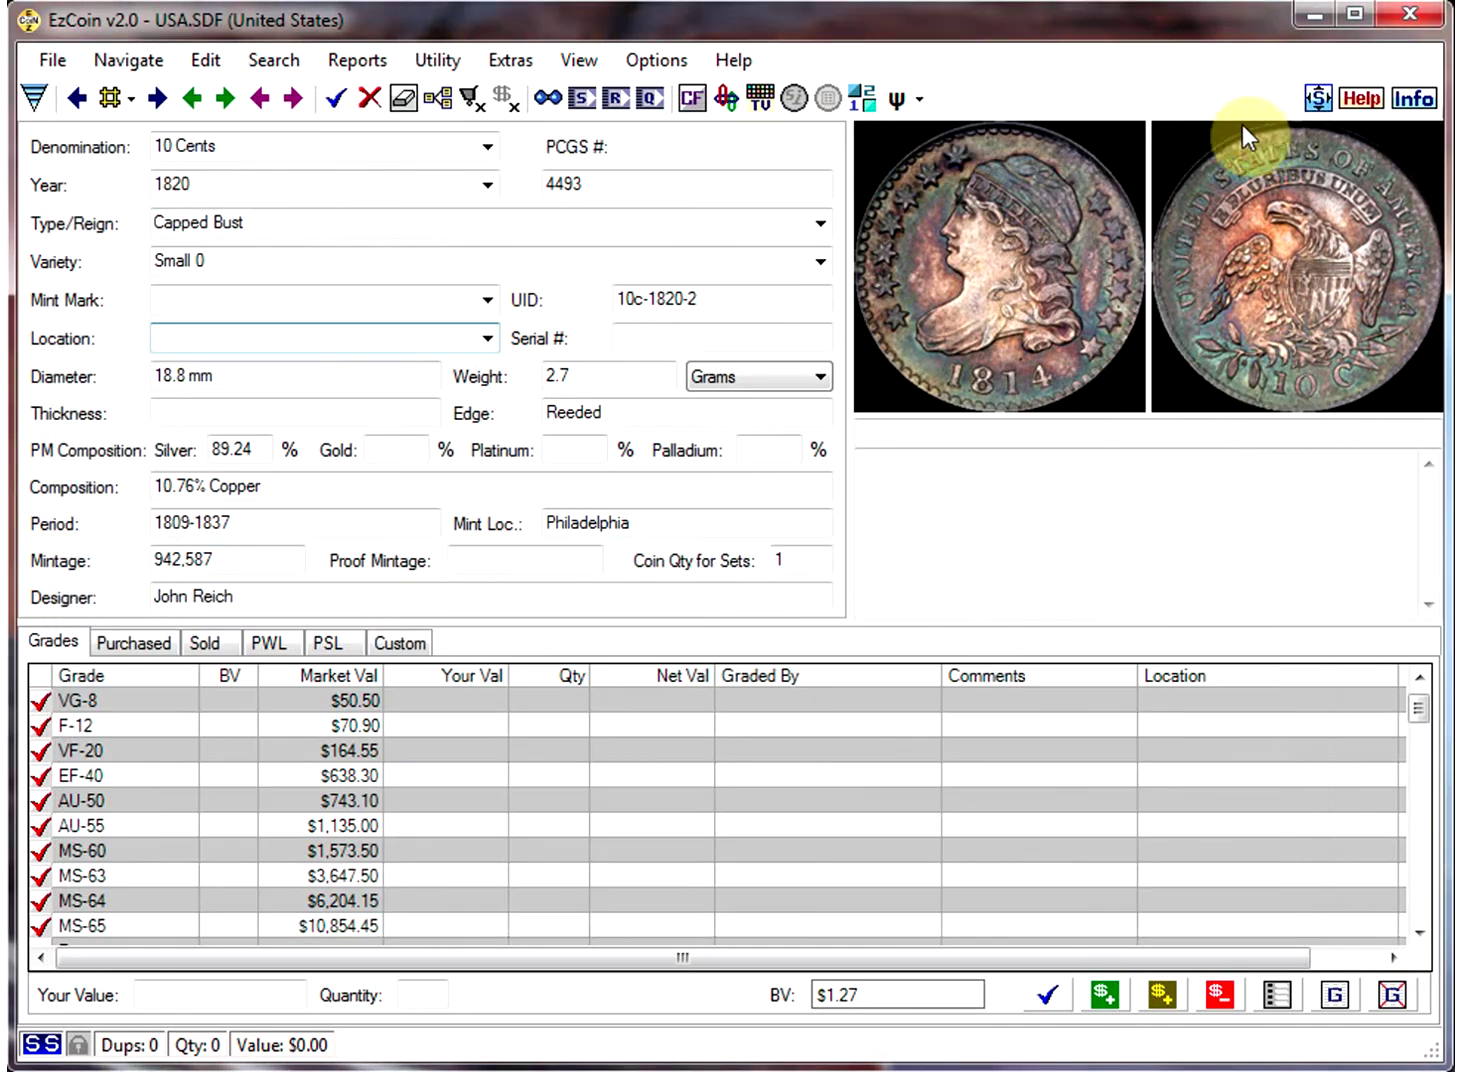
left_click(730, 61)
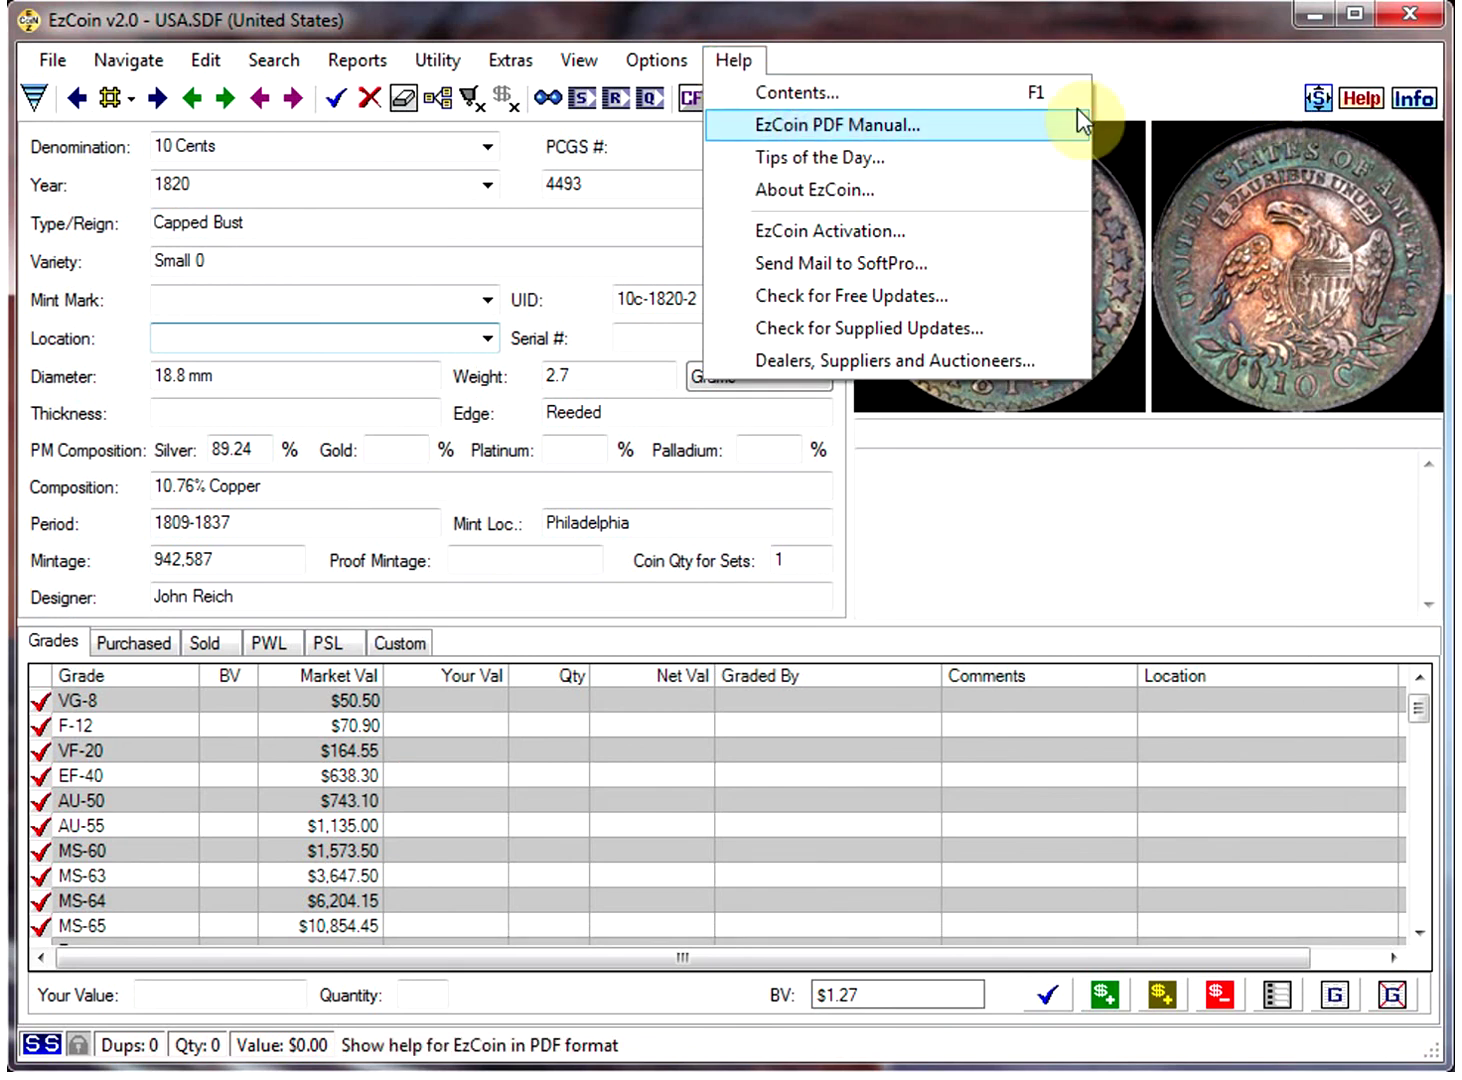
left_click(1100, 78)
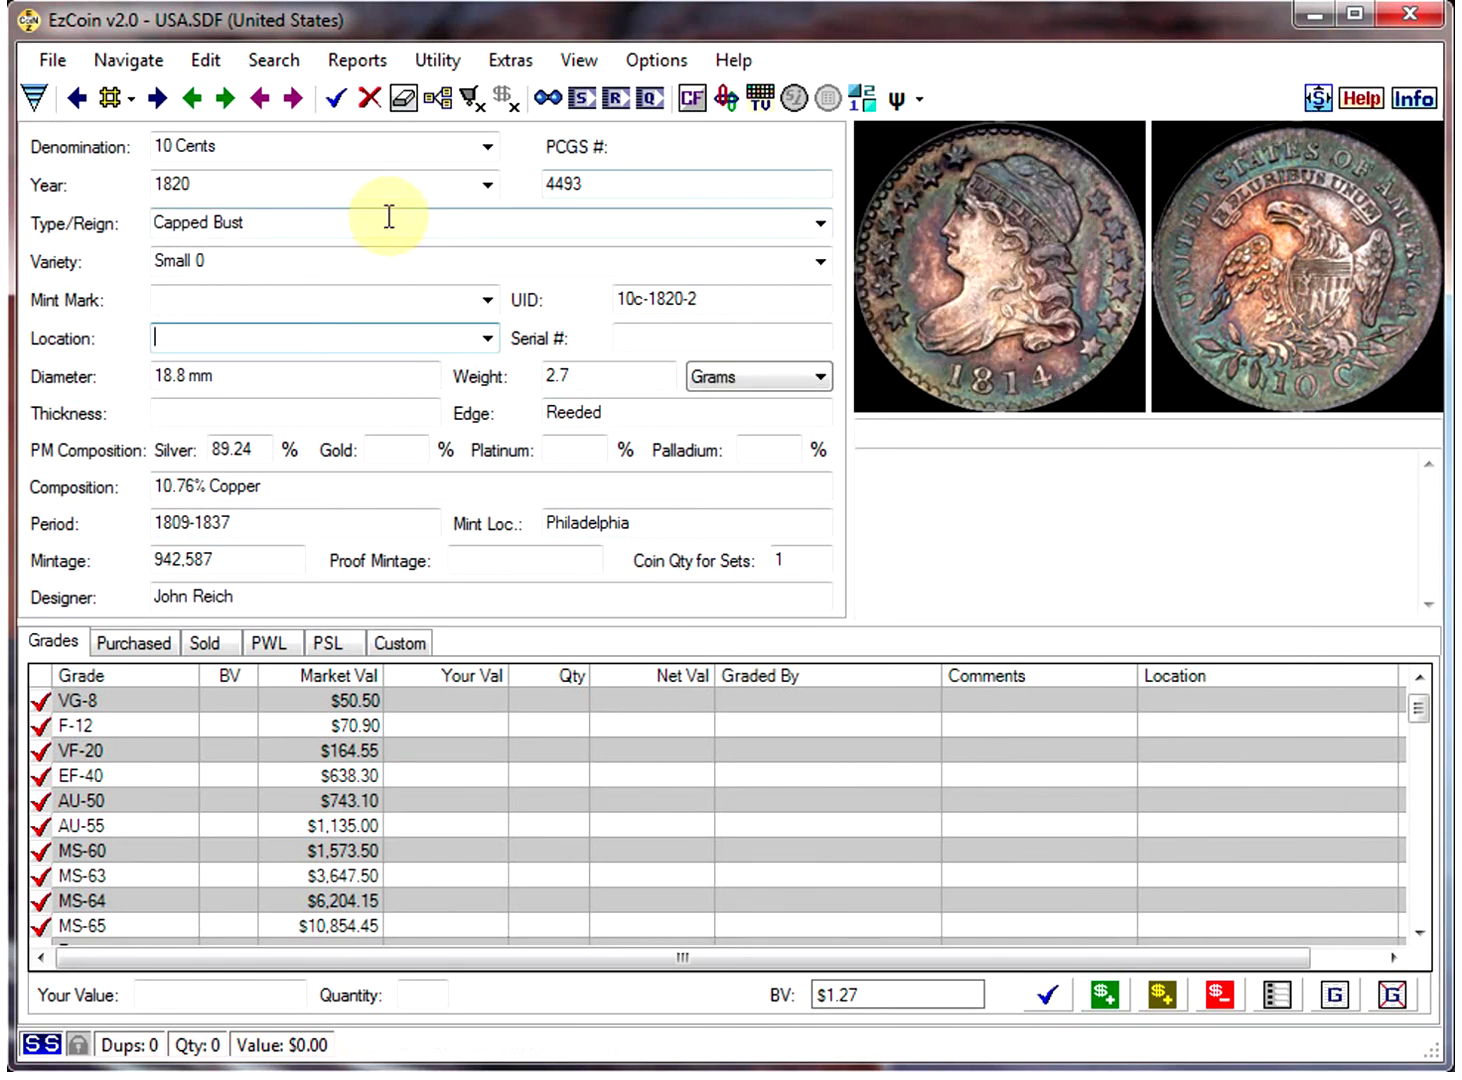